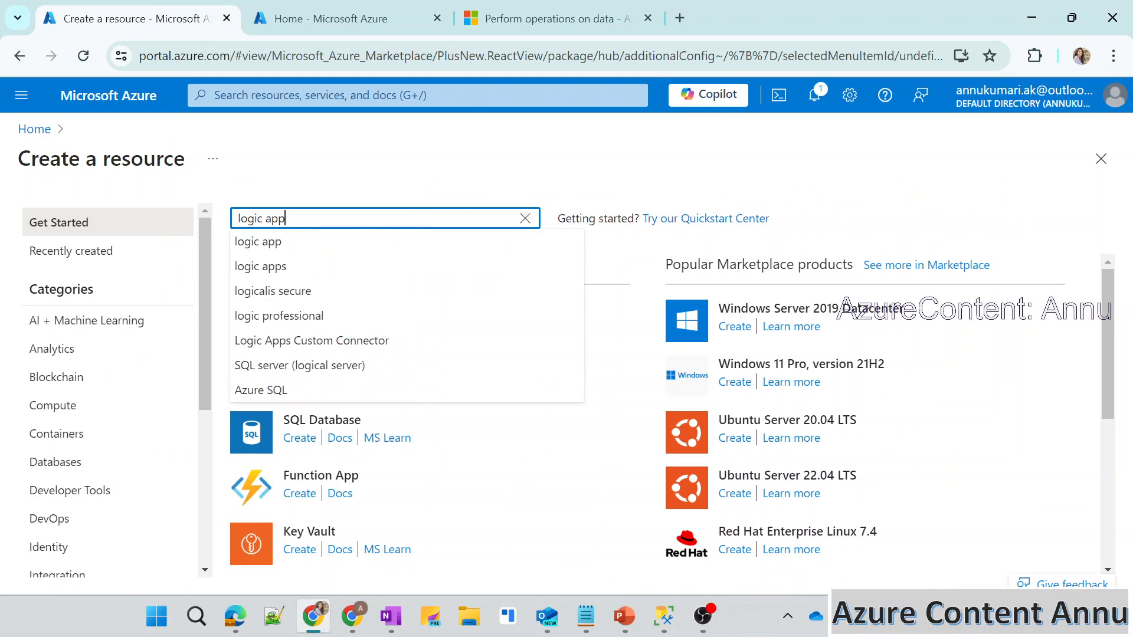
Search the marketplace for logic apps and start creating a Microsoft Logic App with the Logic App plan.
left_click(284, 263)
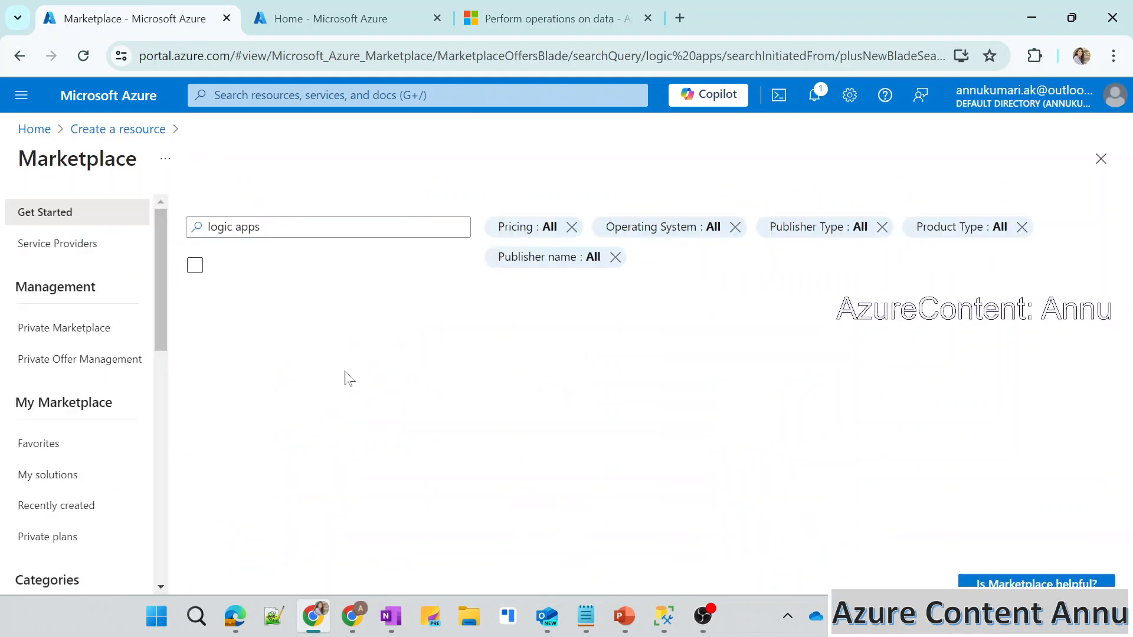
left_click(217, 467)
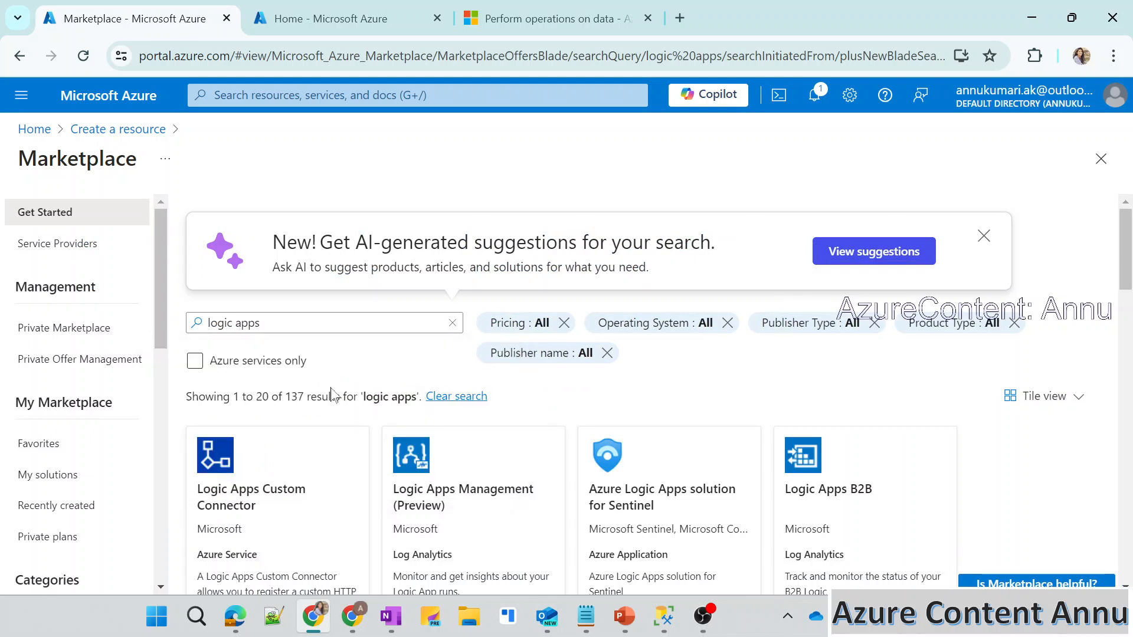
scroll(328, 393, "down", 3)
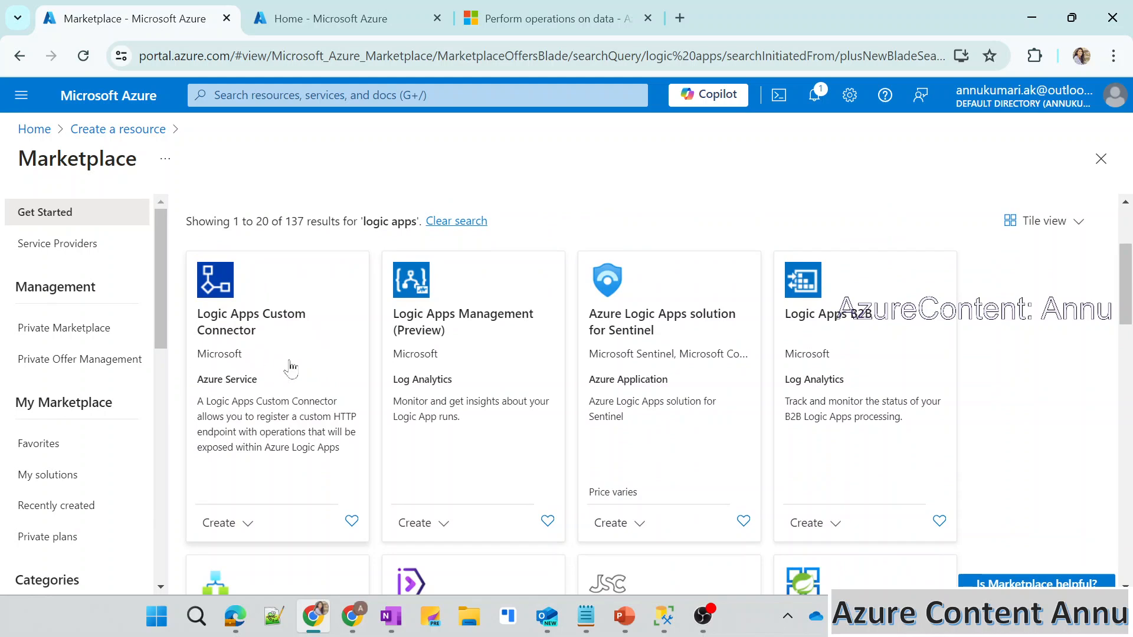
scroll(540, 429, "down", 5)
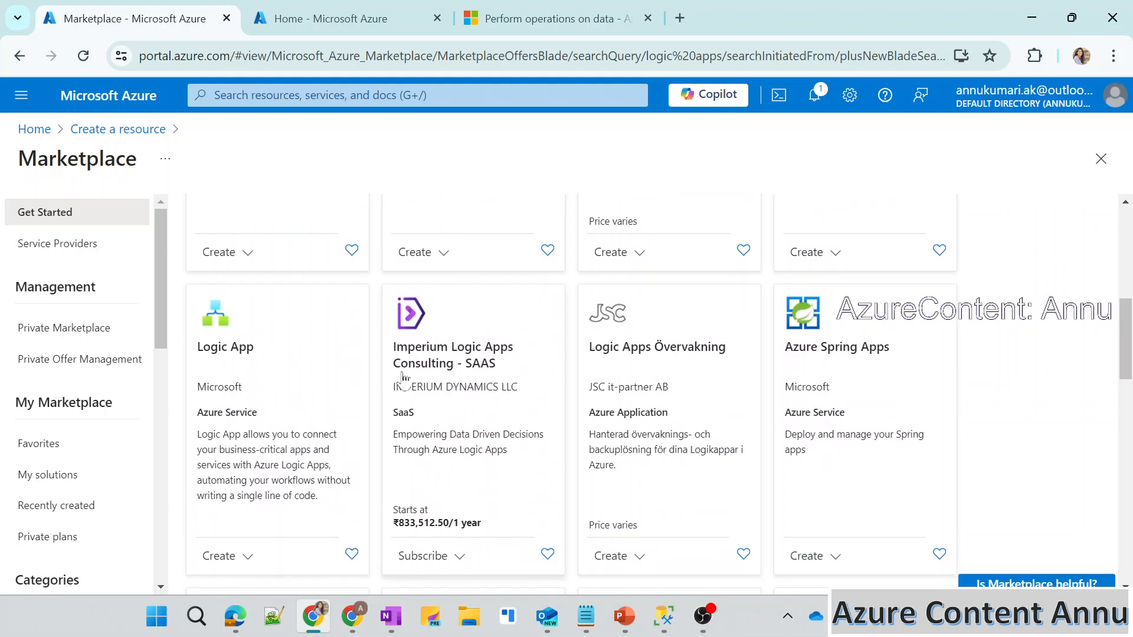
left_click(229, 358)
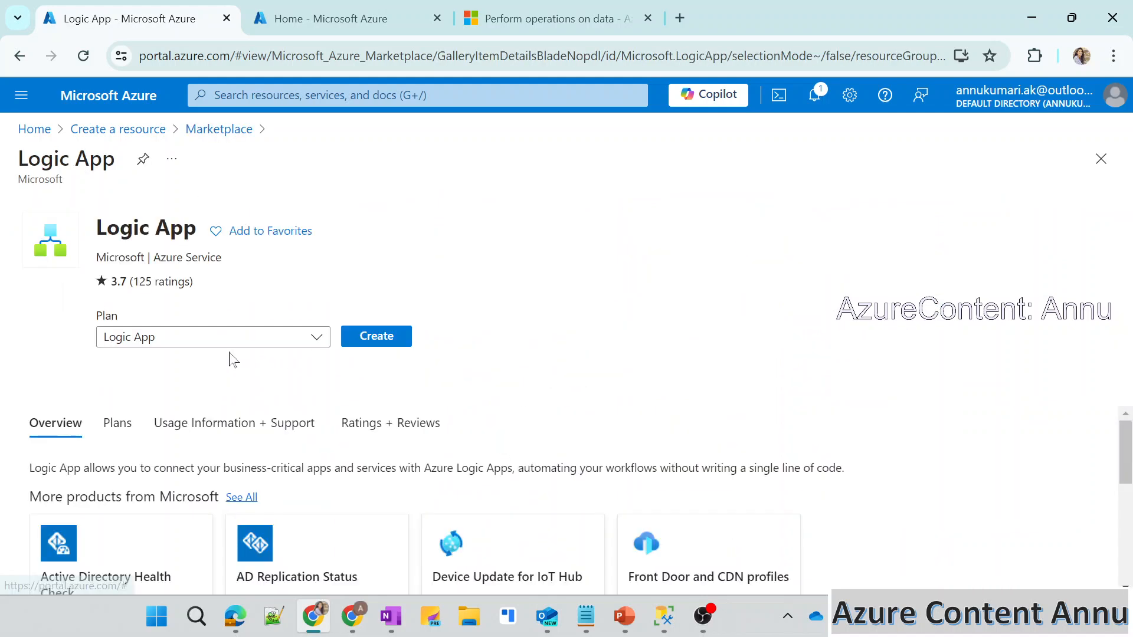
left_click(370, 340)
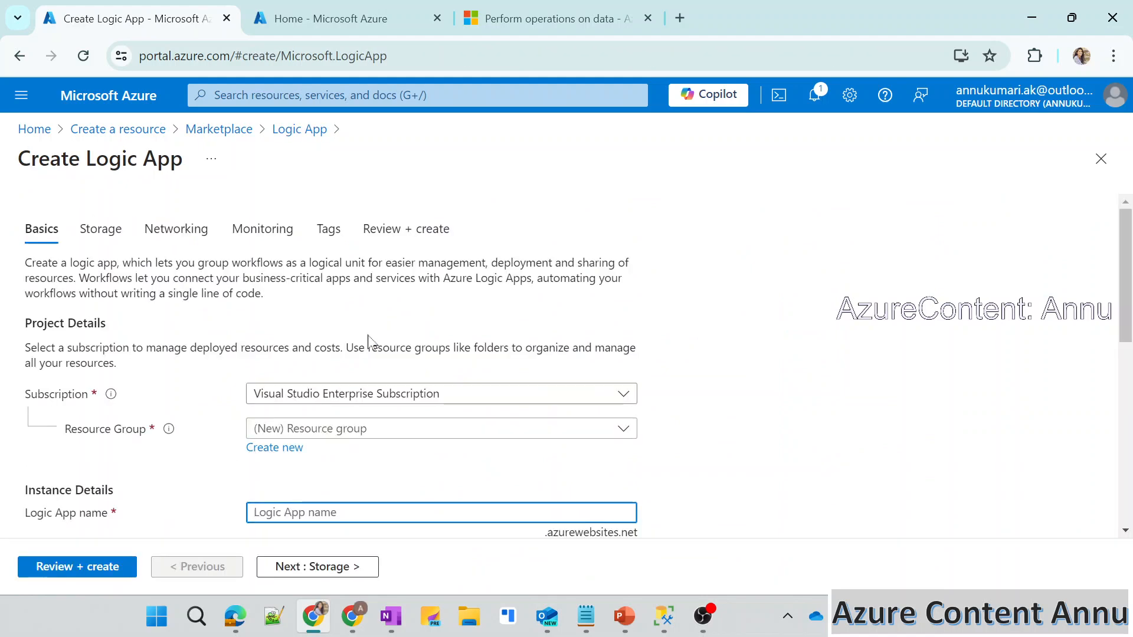
Assign the new logic app to the existing resource group annu-rg.
scroll(368, 378, "down", 2)
left_click(322, 296)
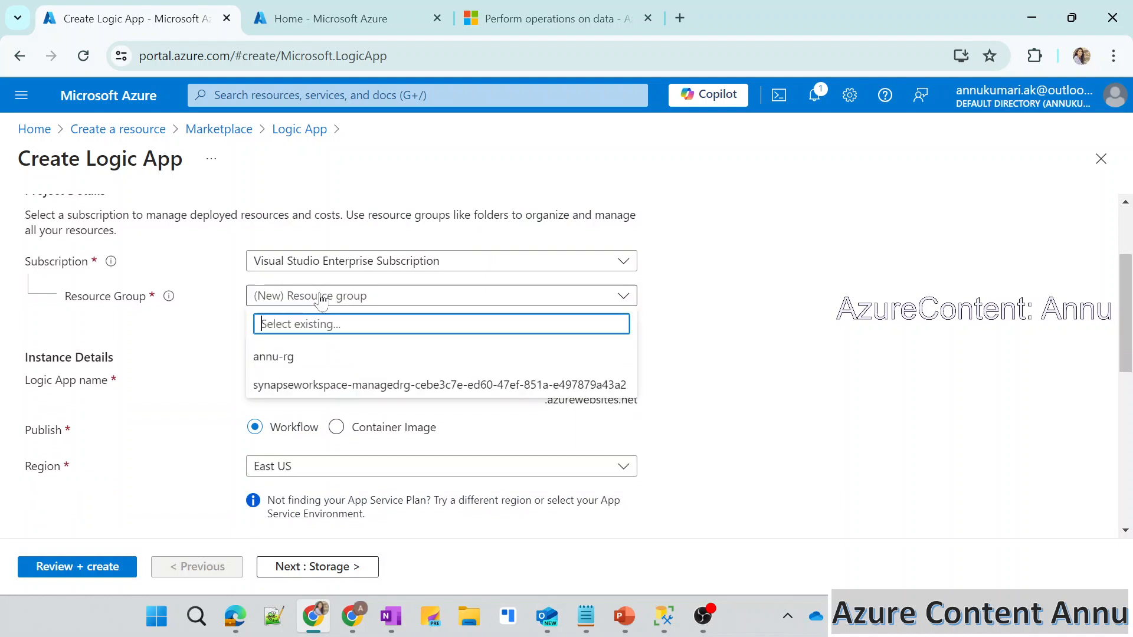
left_click(297, 356)
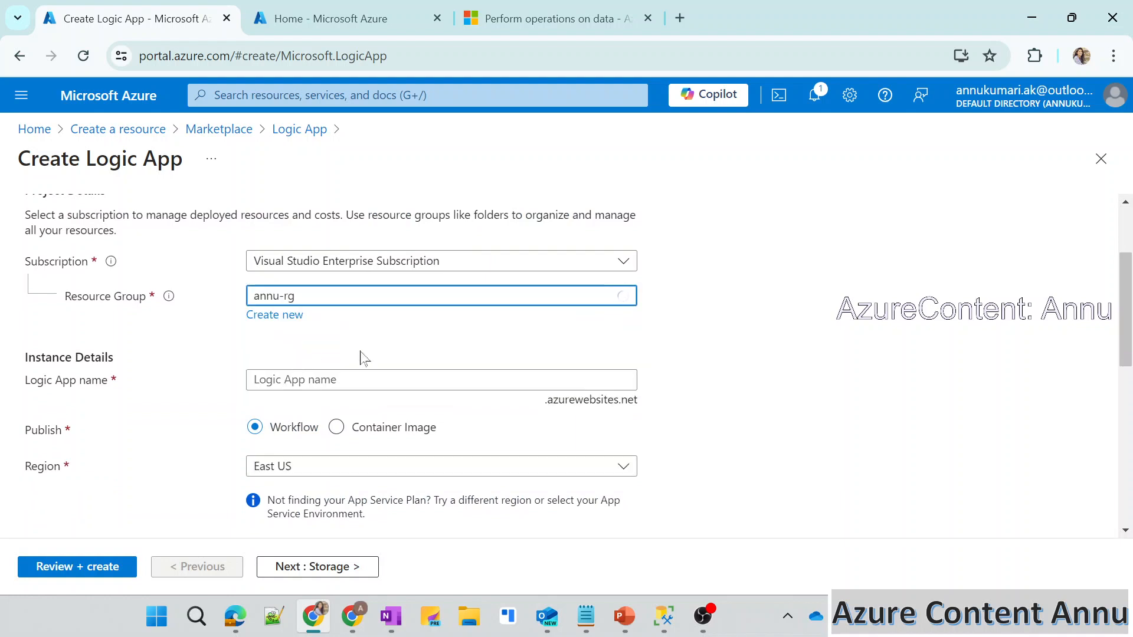
scroll(354, 337, "down", 1)
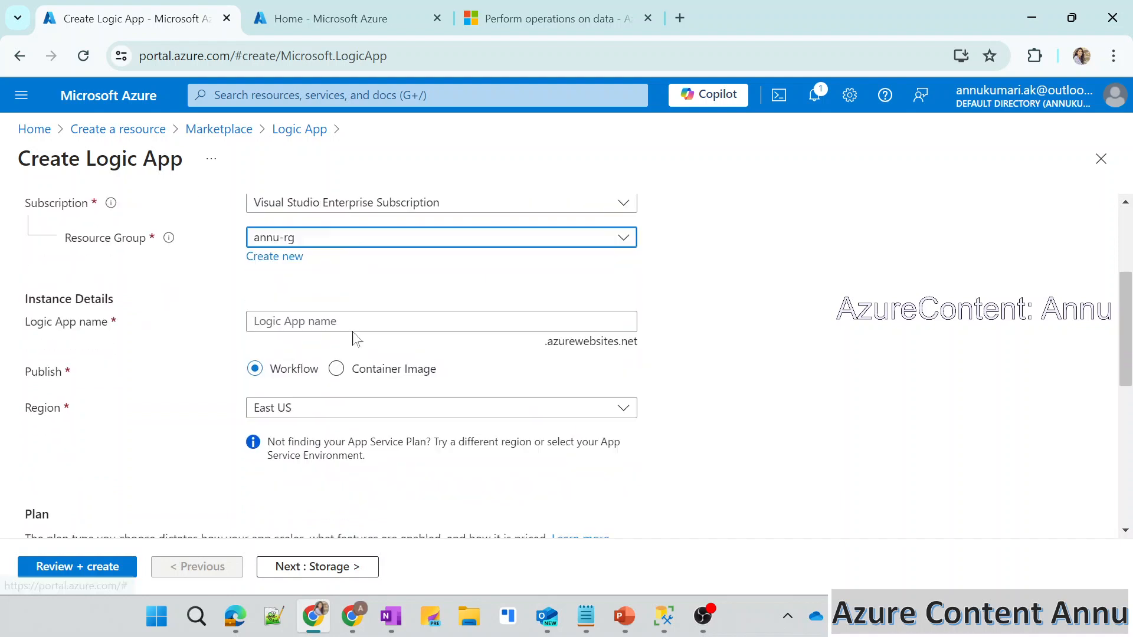
scroll(354, 295, "up", 1)
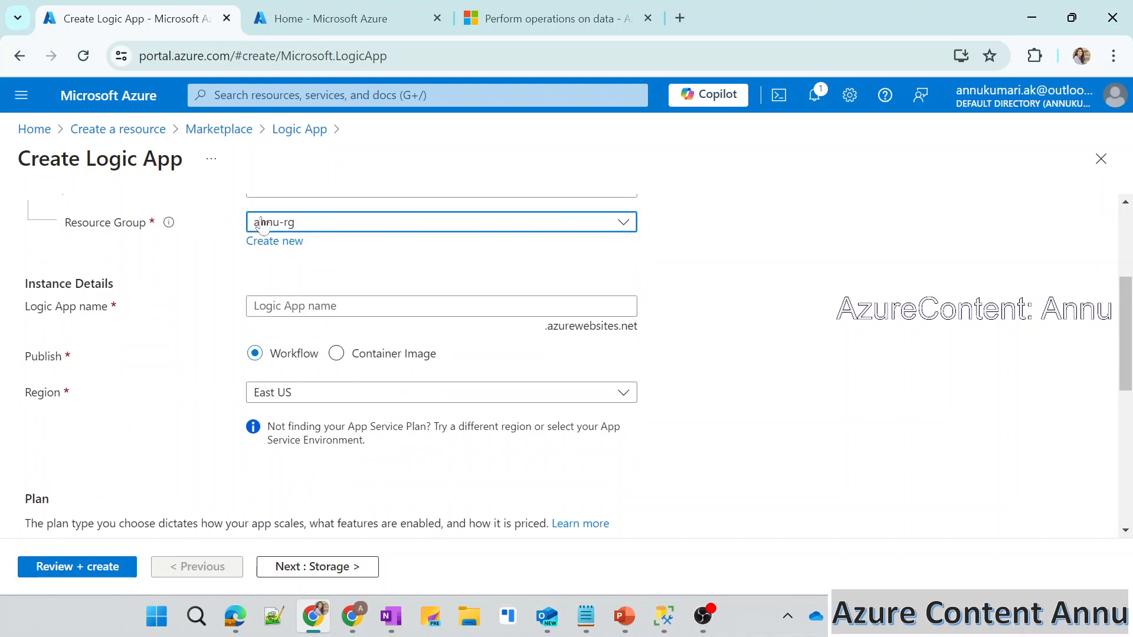
Name the logic app demoAnnuLogicApp, replacing the first attempt demoLA.
left_click(258, 304)
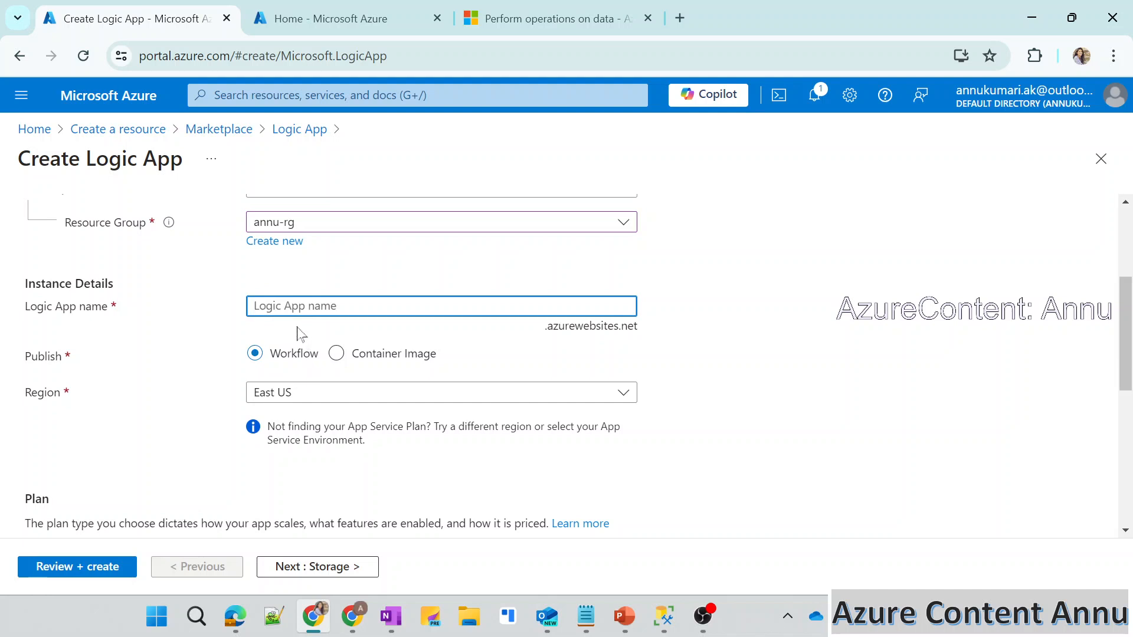
type("demoLA")
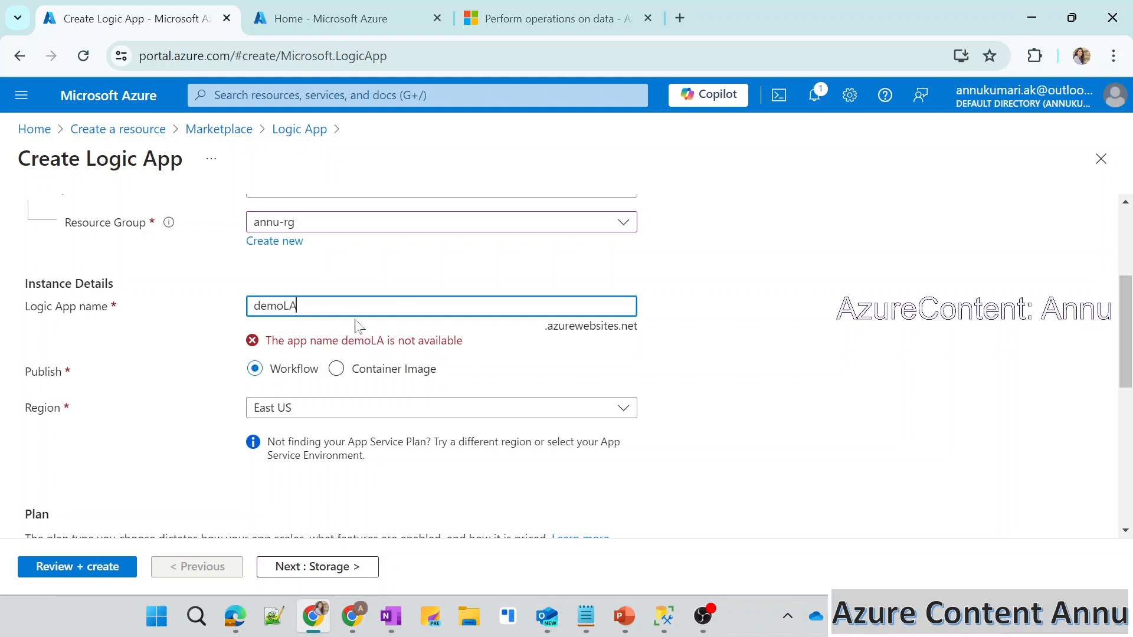
left_click_drag(298, 306, 241, 306)
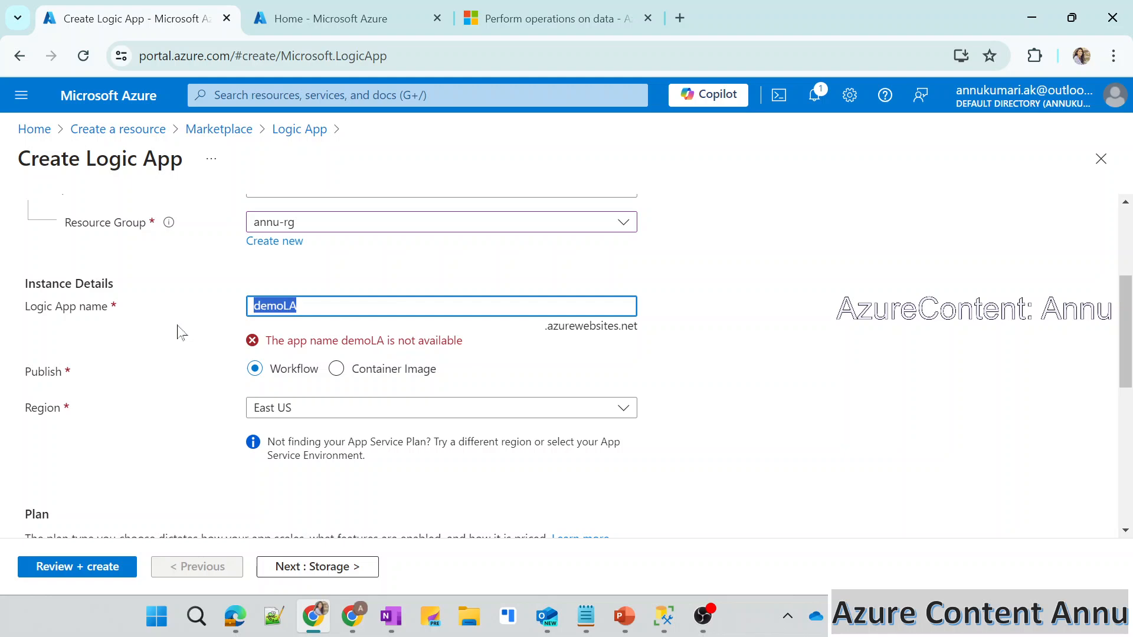
type("dem")
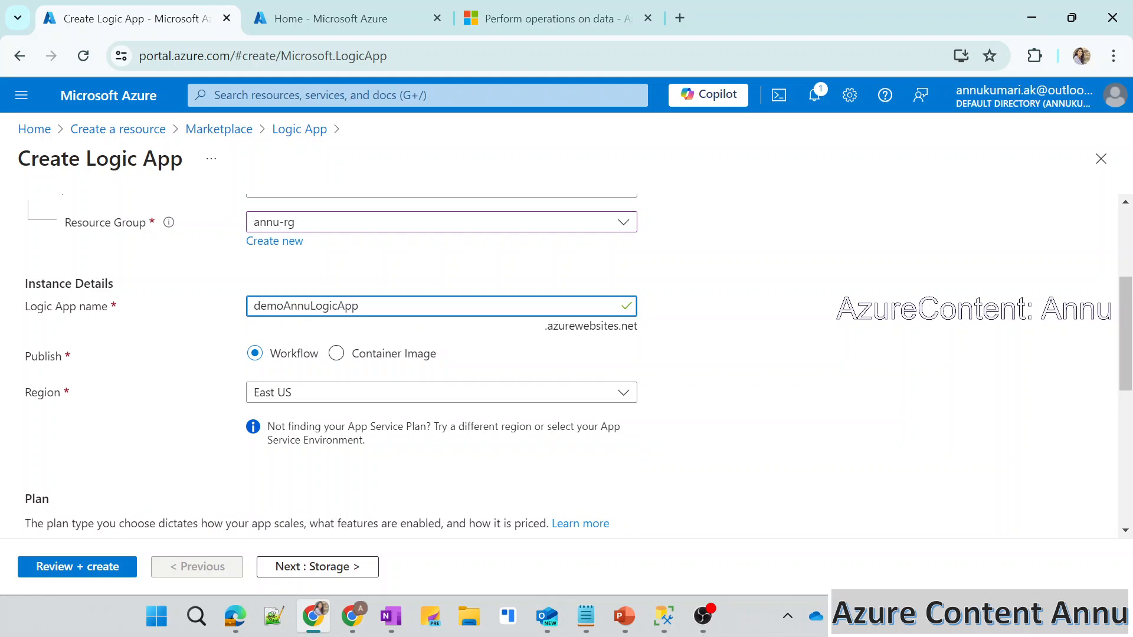
Choose the Consumption plan type for the logic app.
scroll(525, 354, "up", 1)
scroll(525, 354, "down", 2)
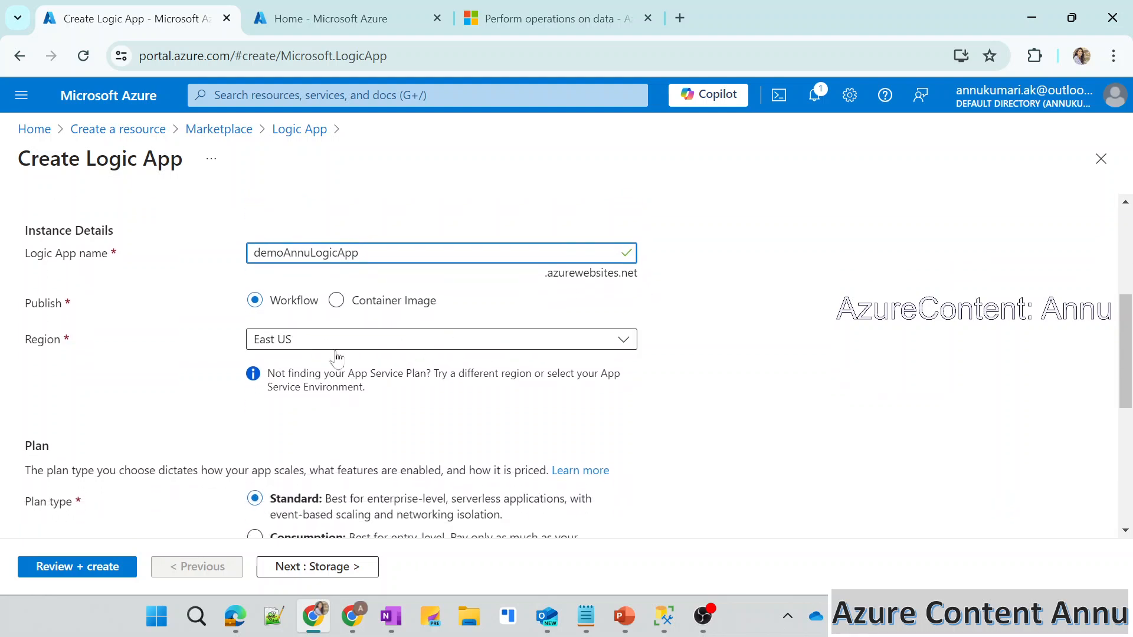
scroll(312, 371, "down", 1)
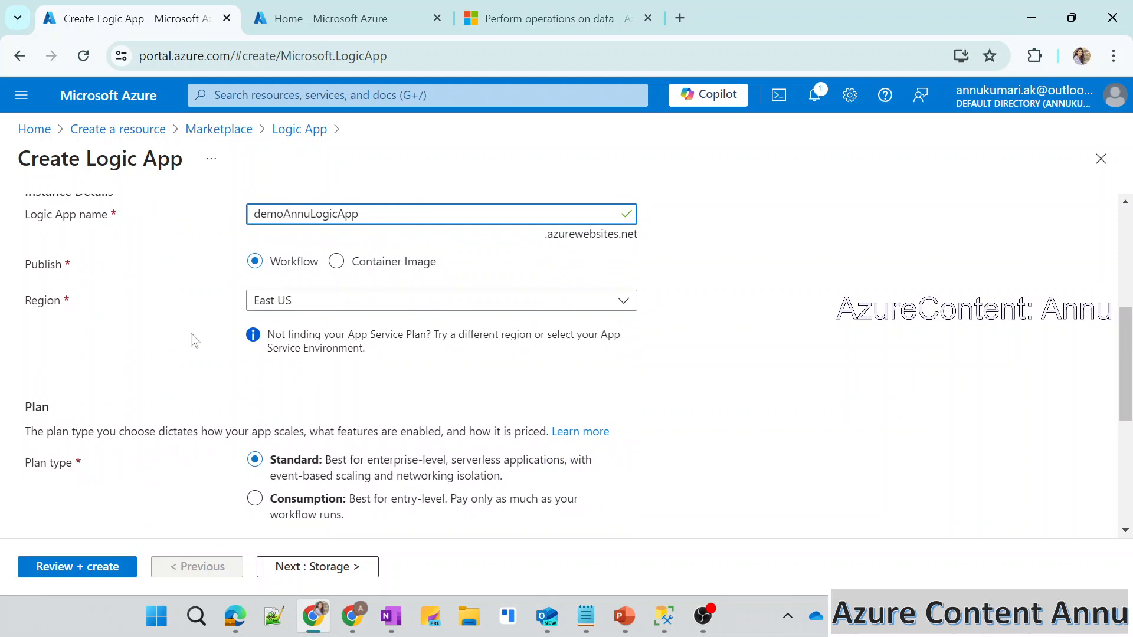
scroll(316, 391, "down", 2)
scroll(179, 354, "down", 1)
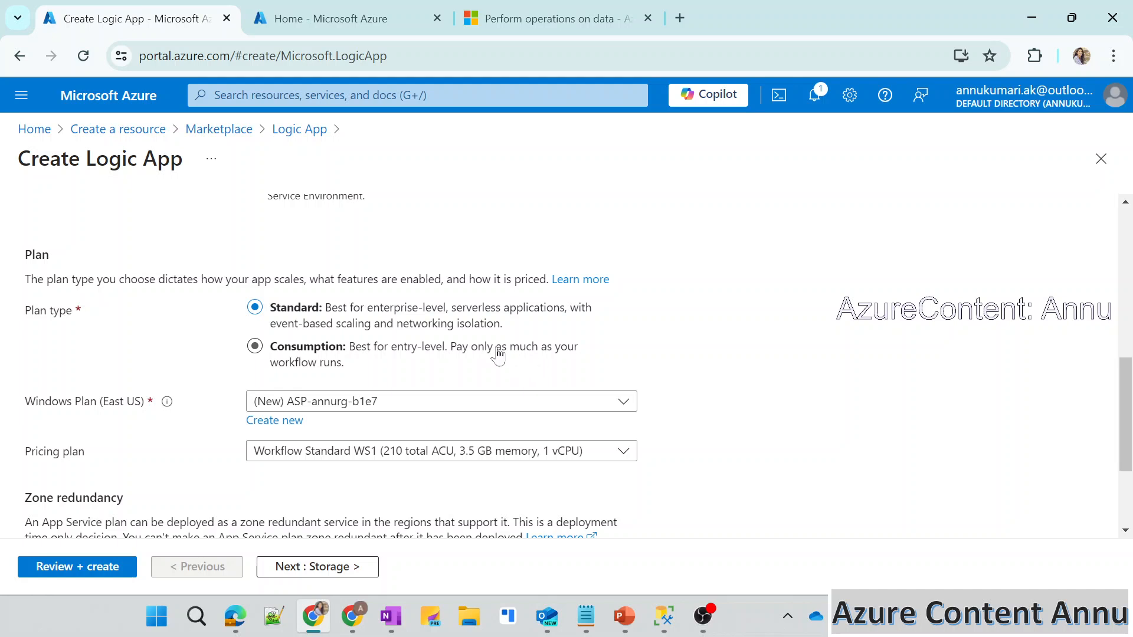
left_click(255, 348)
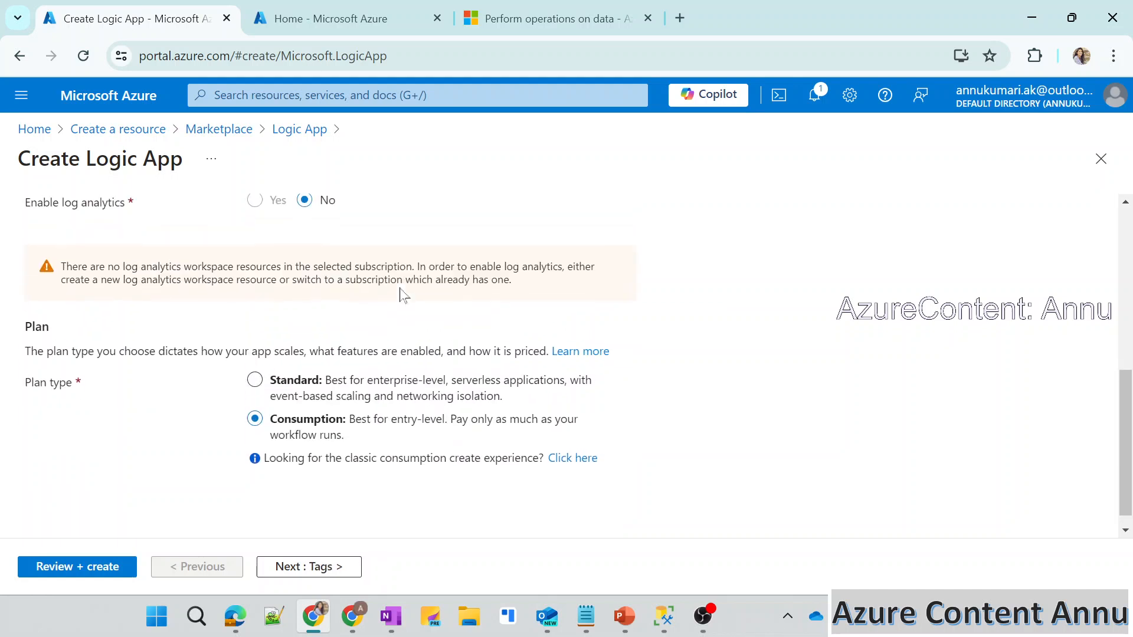
scroll(403, 295, "up", 2)
scroll(400, 293, "down", 2)
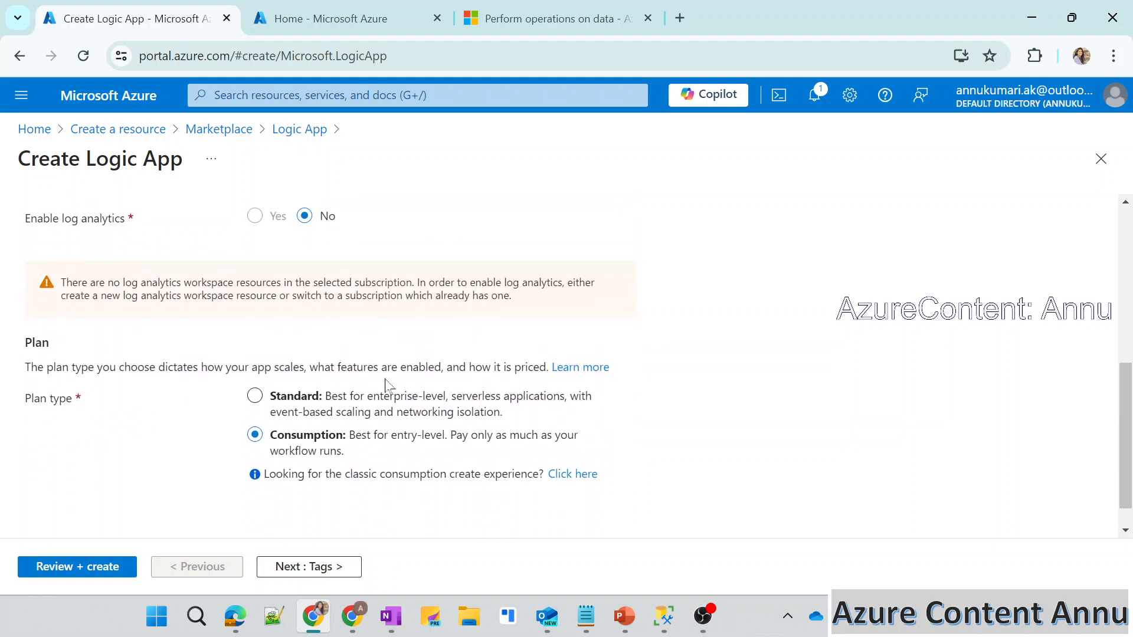
scroll(387, 386, "down", 1)
Leave the tags empty, go on to the review and create the logic app.
left_click(289, 567)
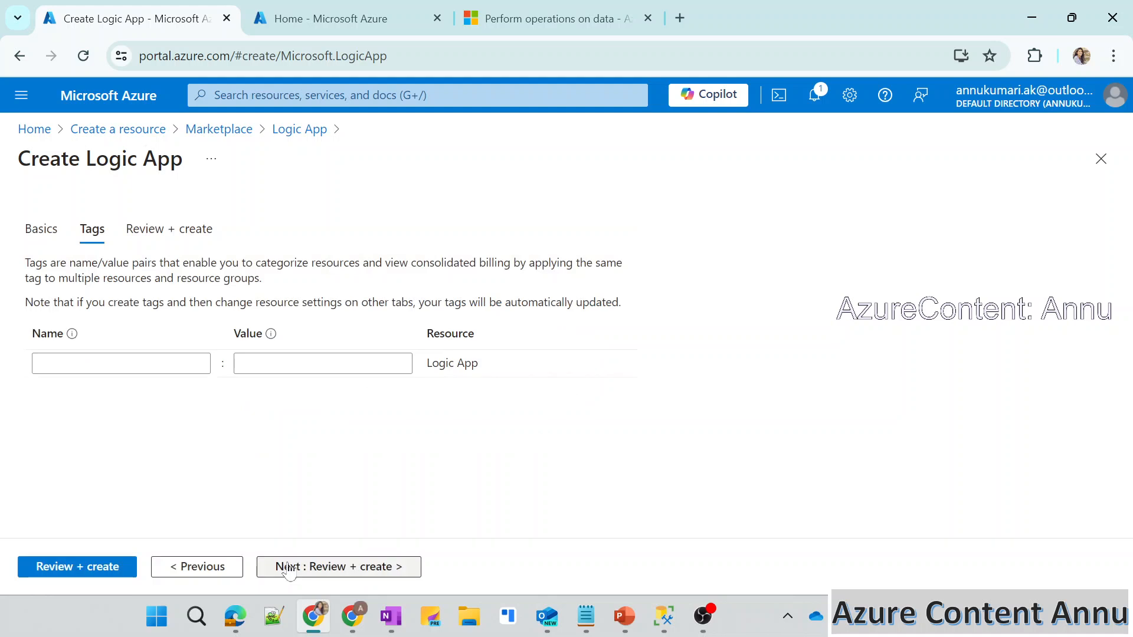
left_click(288, 567)
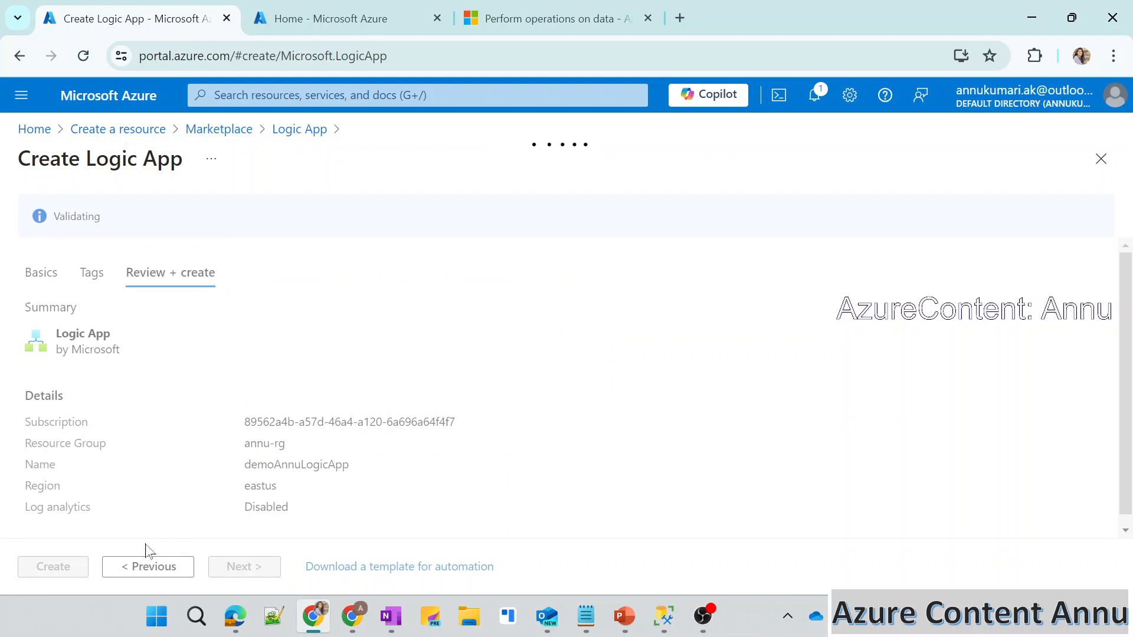
left_click(62, 572)
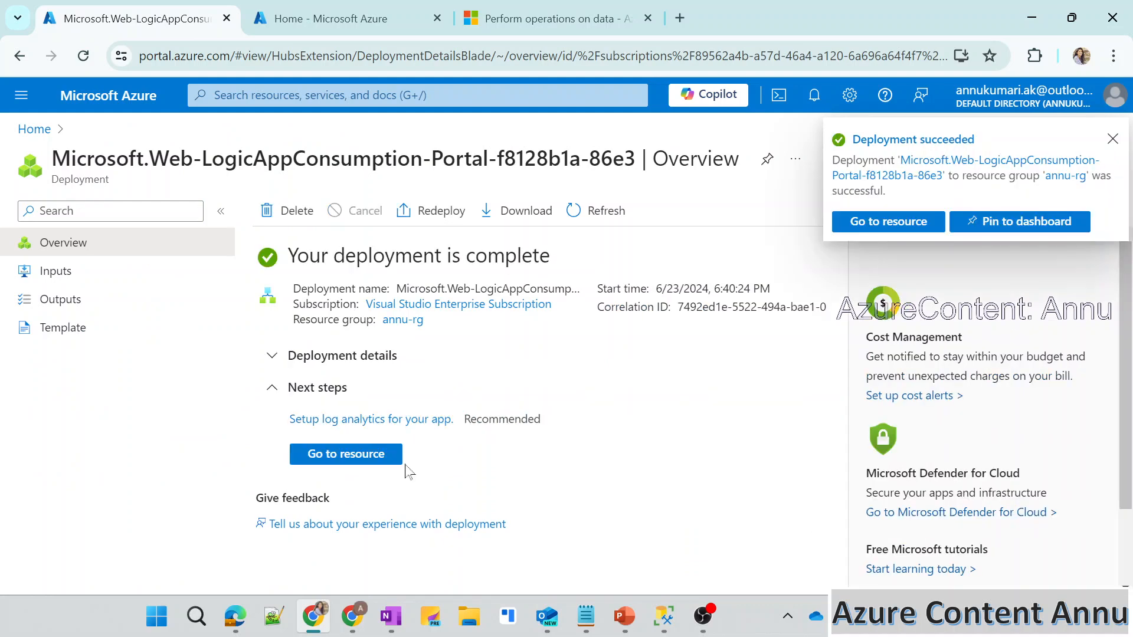
Go to the deployed logic app resource and open its Logic app designer.
left_click(338, 466)
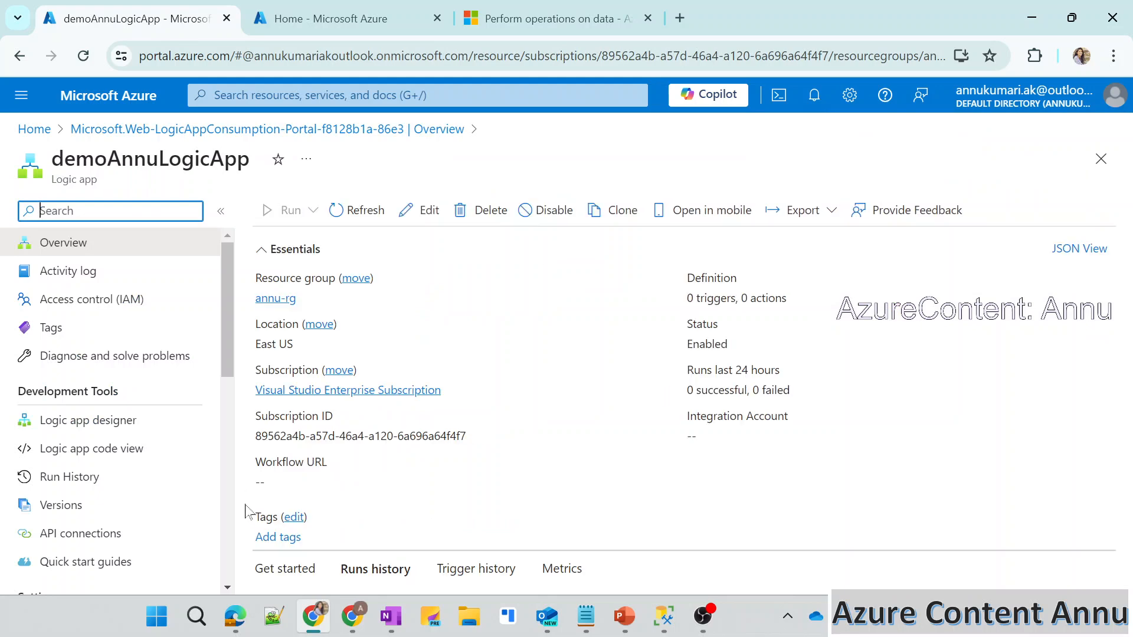
left_click(78, 430)
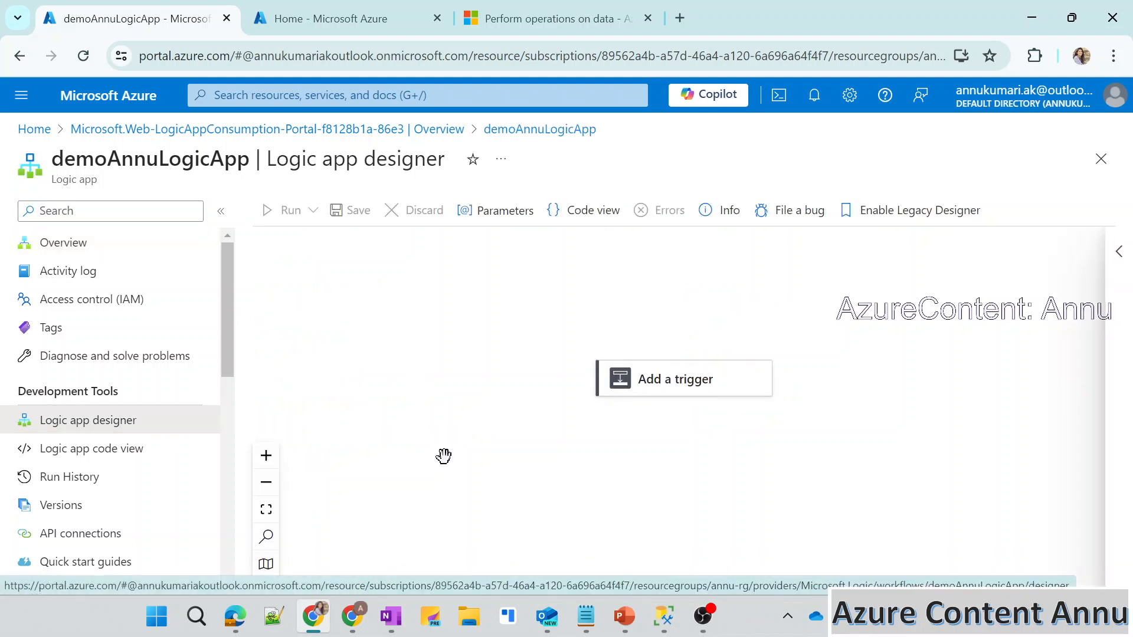
In the other Azure portal session, open samplefile.json from samplecontainer in storage account annuadls123 and show its content for editing.
left_click(364, 30)
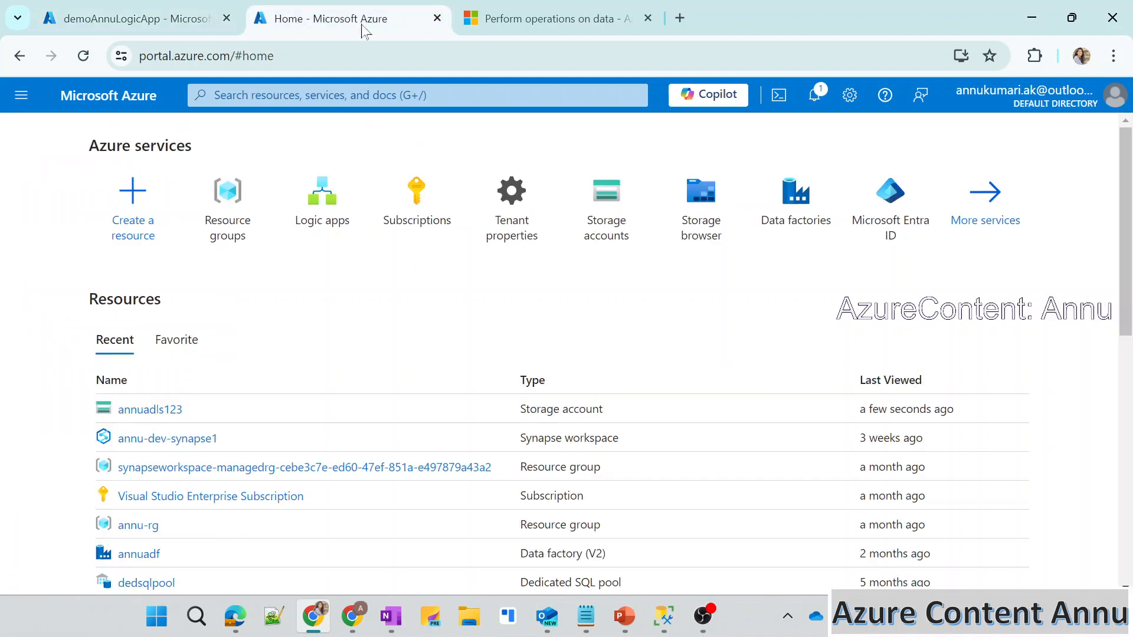
left_click(139, 410)
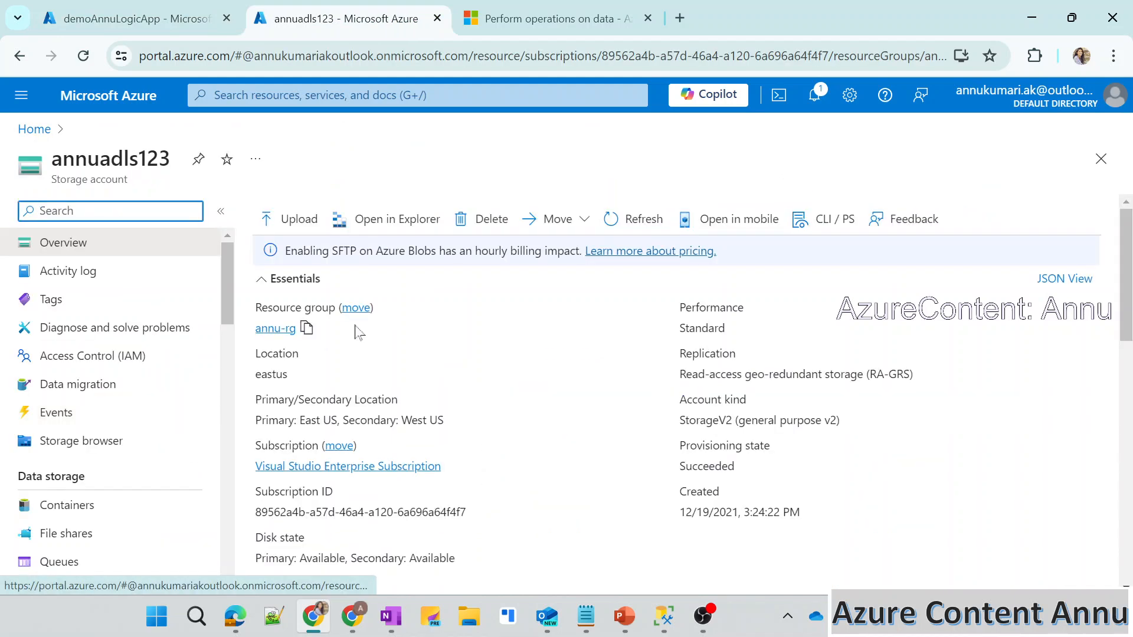
left_click(62, 505)
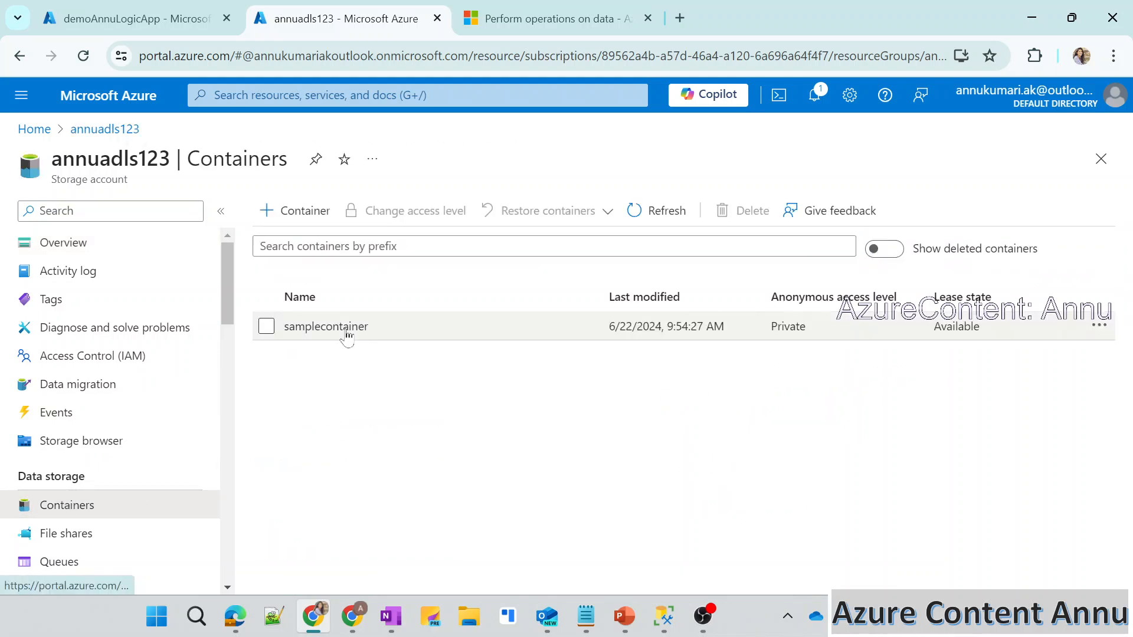
left_click(329, 334)
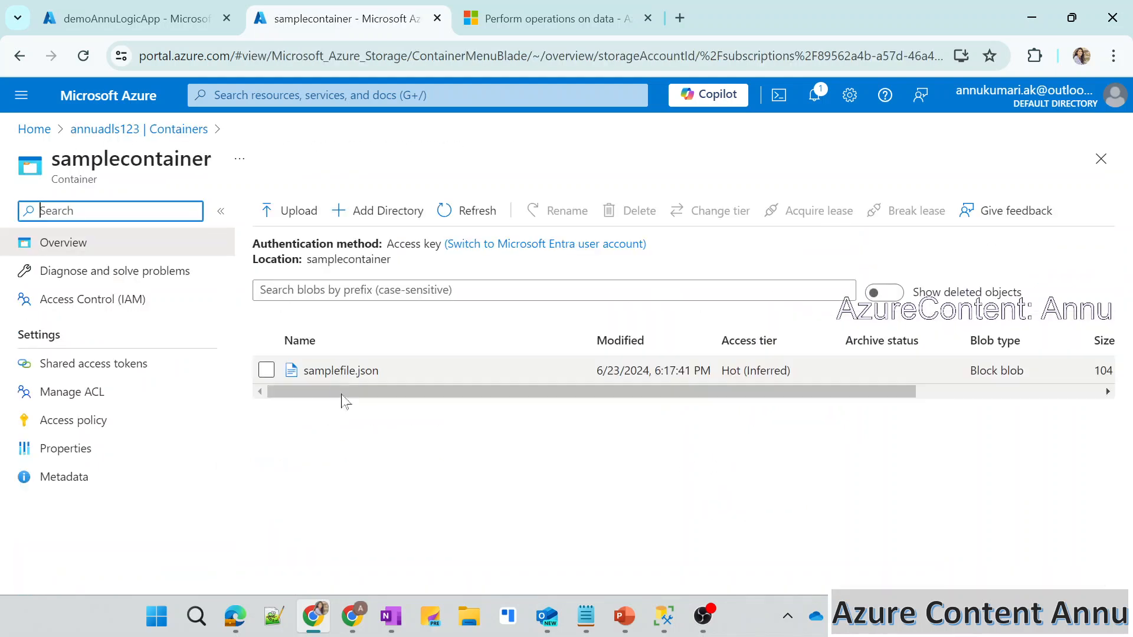
left_click(337, 372)
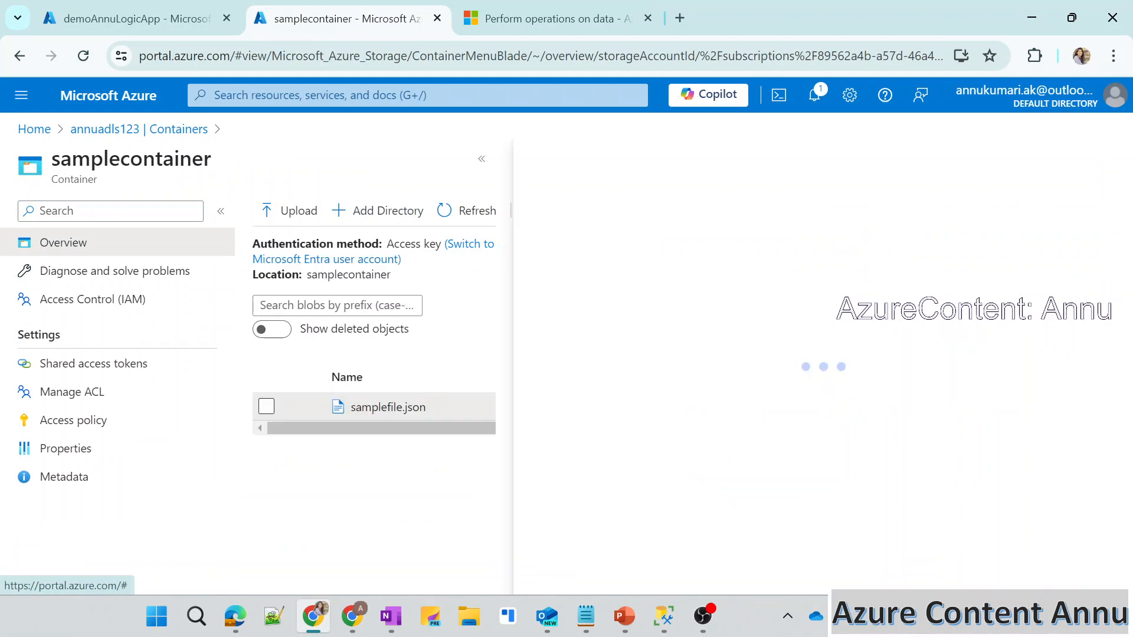
left_click(485, 162)
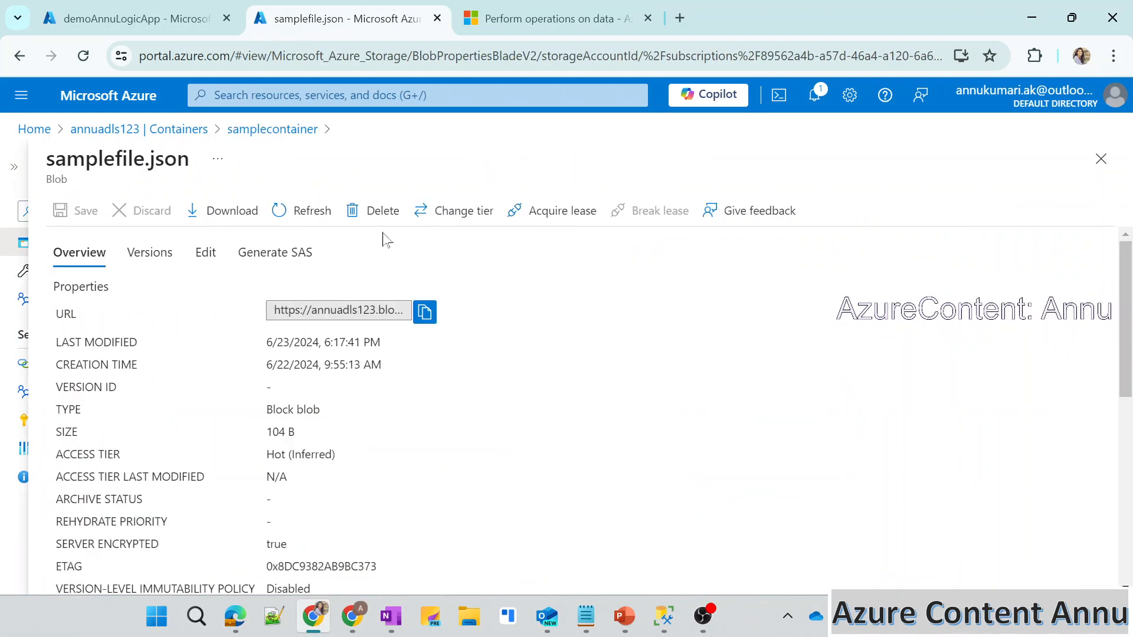
left_click(204, 252)
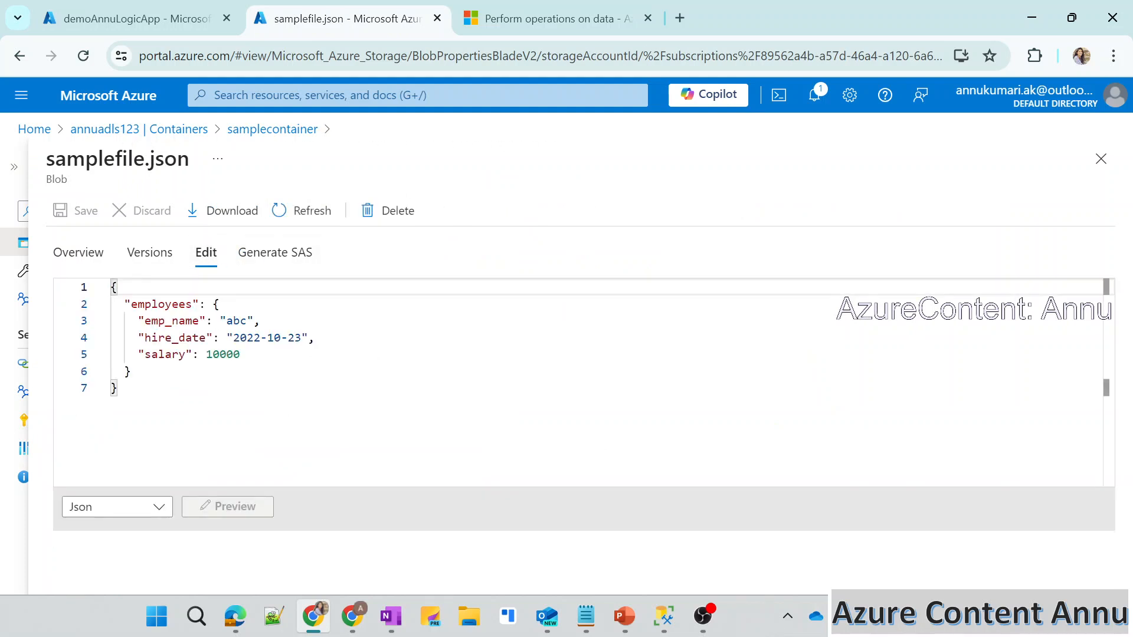
Examine the JSON structure of samplefile.json, including the employees object and its emp_name, hire_date and salary fields.
left_click_drag(118, 389, 104, 291)
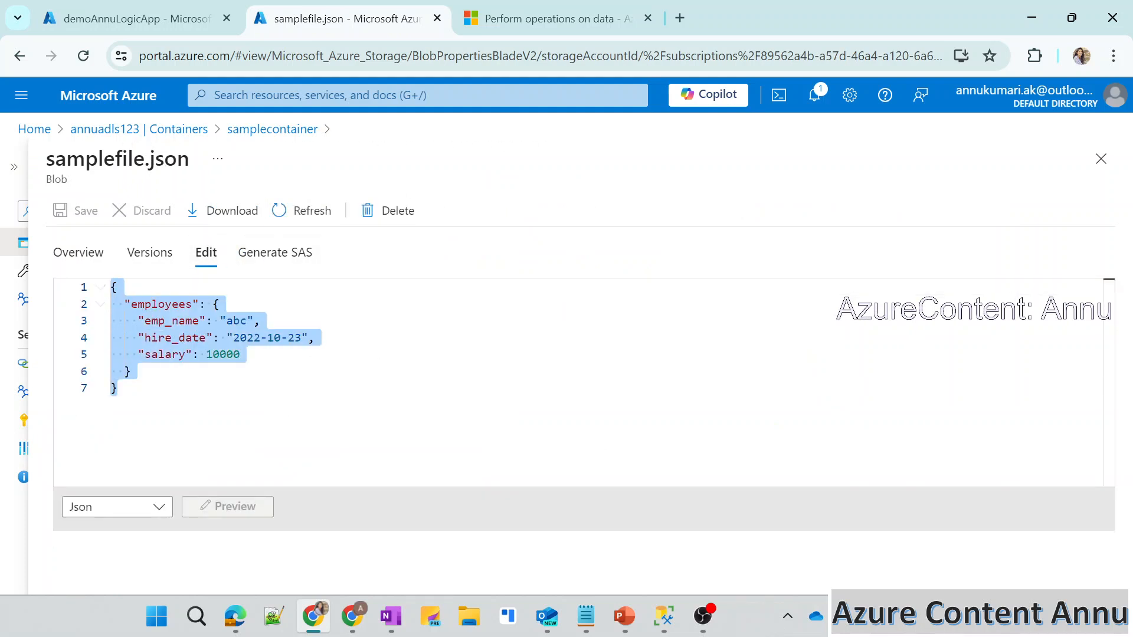
left_click(132, 372)
double_click(193, 304)
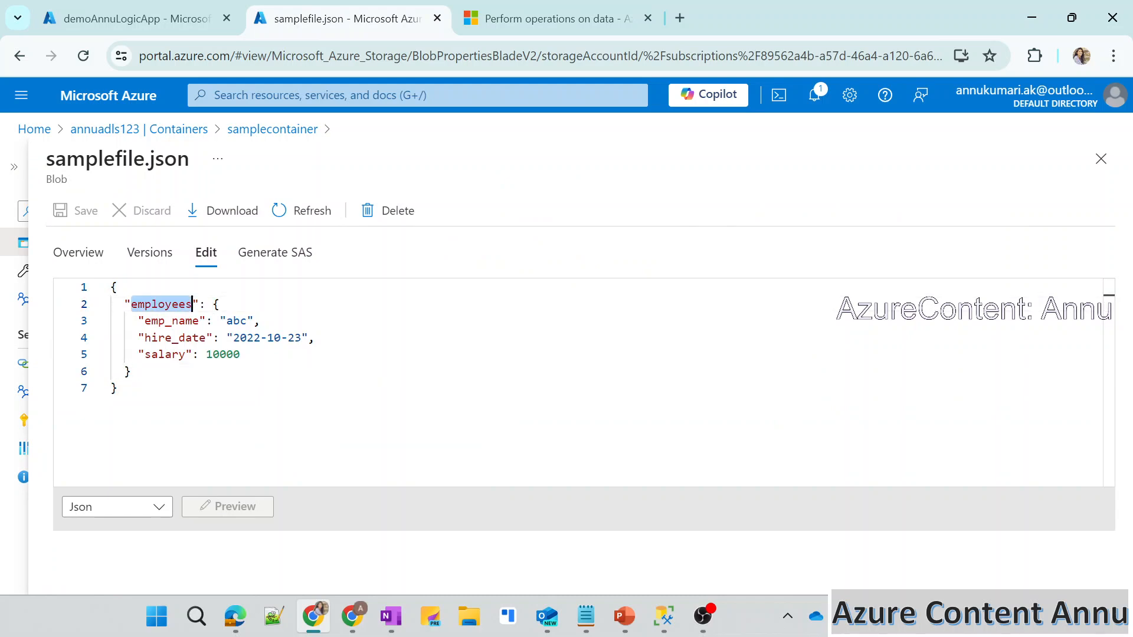
left_click_drag(212, 303, 131, 371)
left_click(179, 338)
double_click(159, 321)
double_click(172, 338)
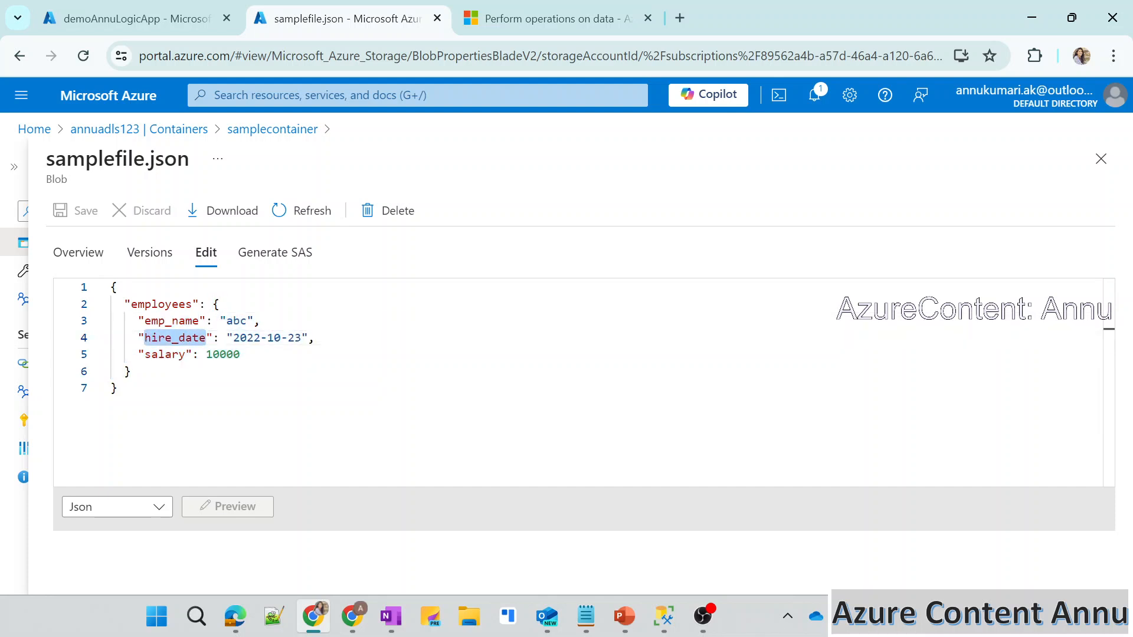
double_click(167, 355)
left_click(212, 355)
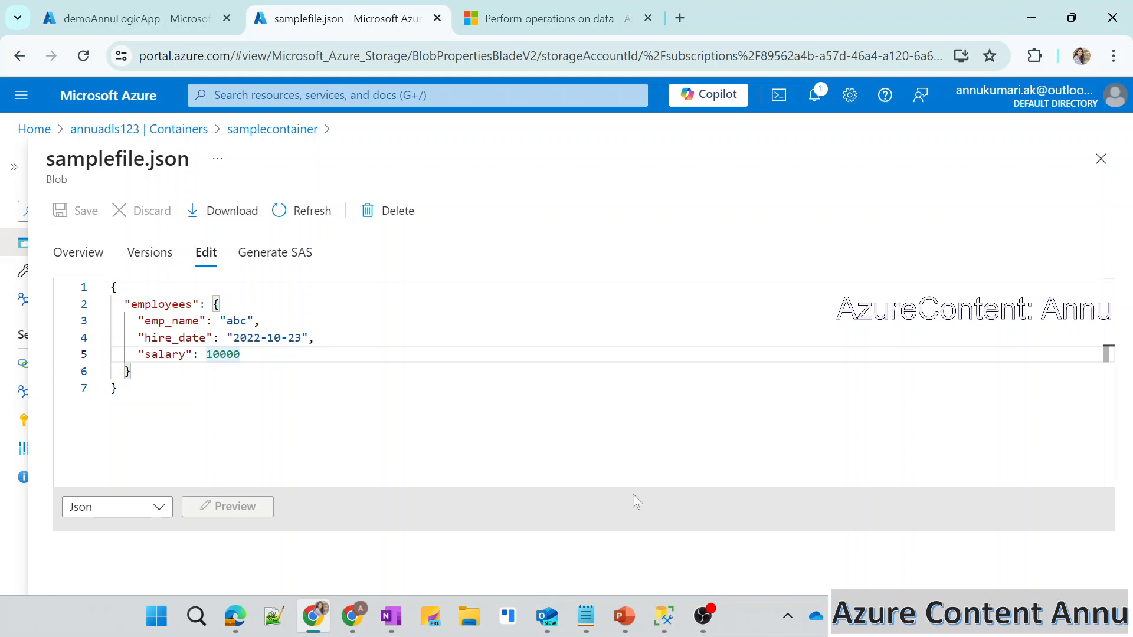
Switch to SQL Server Management Studio and examine the select query on the employees table and its result columns.
left_click(664, 620)
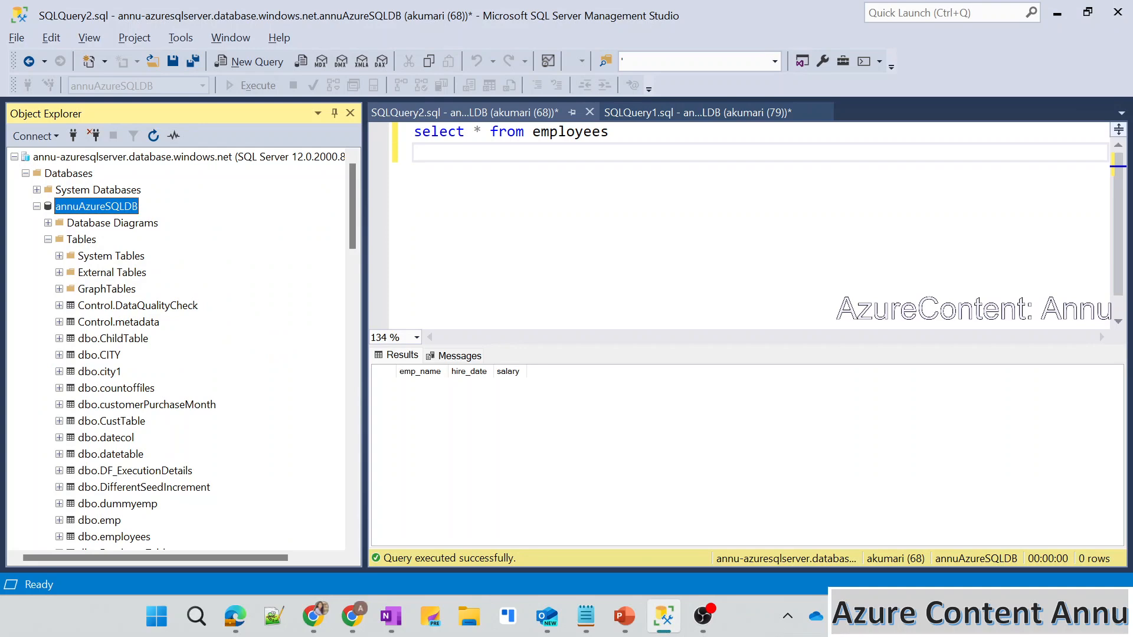
left_click_drag(364, 322, 225, 312)
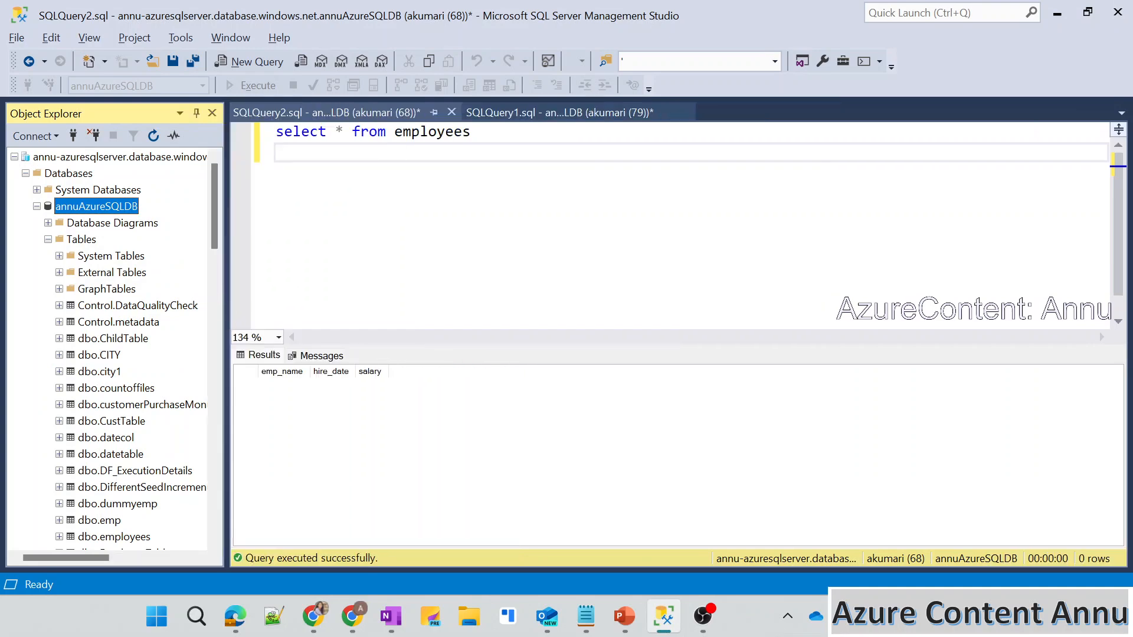
left_click(331, 194)
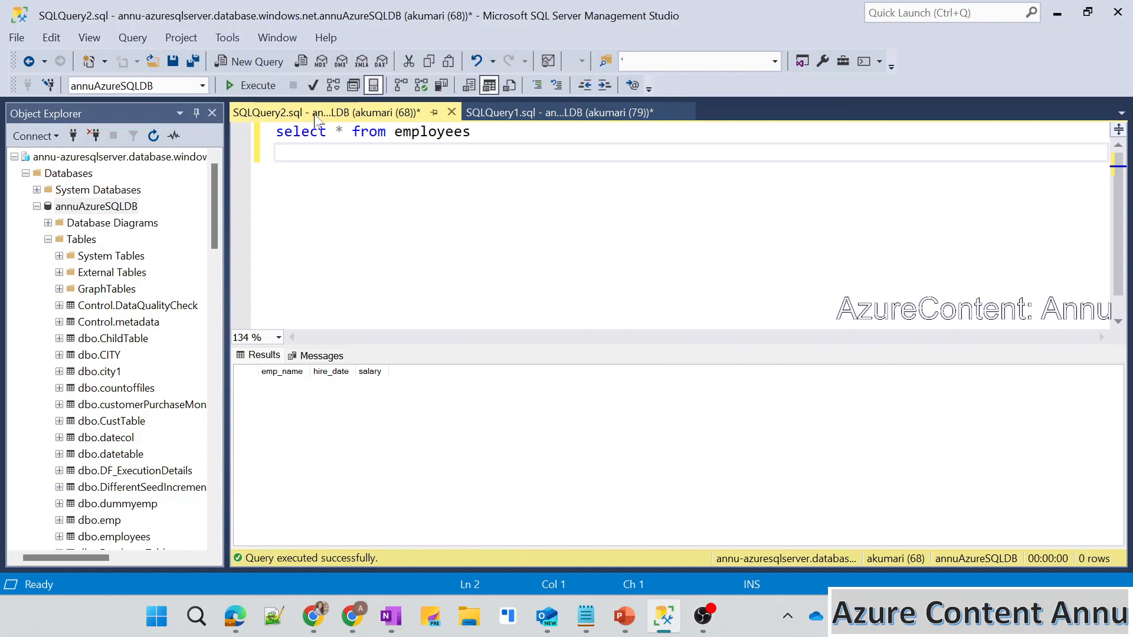
left_click_drag(293, 132, 295, 155)
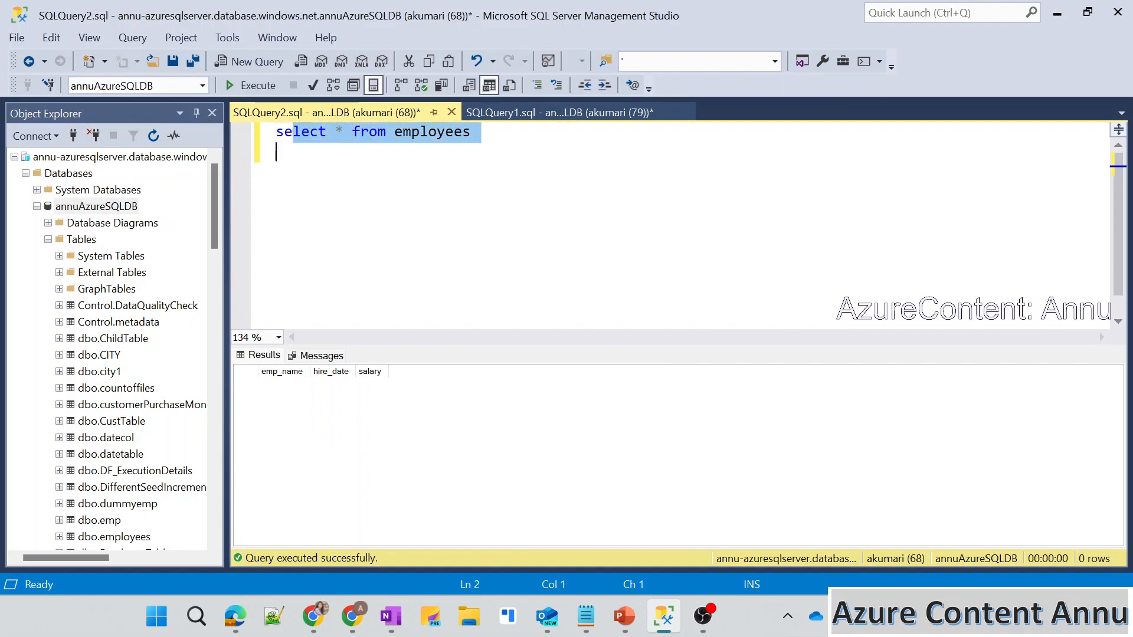
left_click(323, 207)
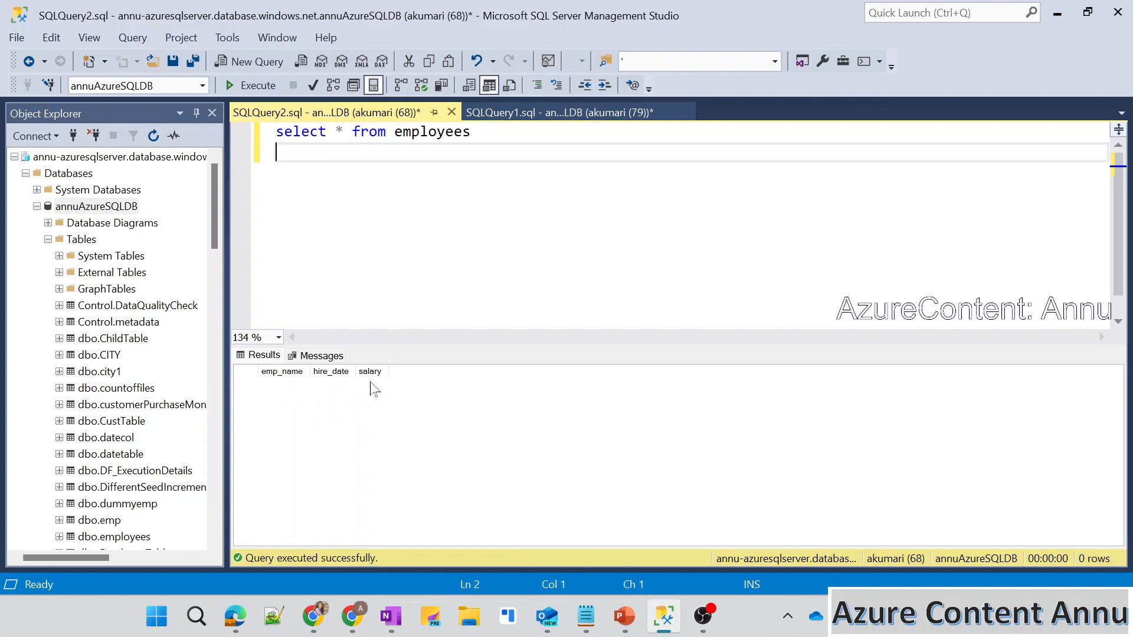
Compare the employees object, fields and values in samplefile.json in the Azure portal with the employees table in SQL Server Management Studio.
key("alt+Tab")
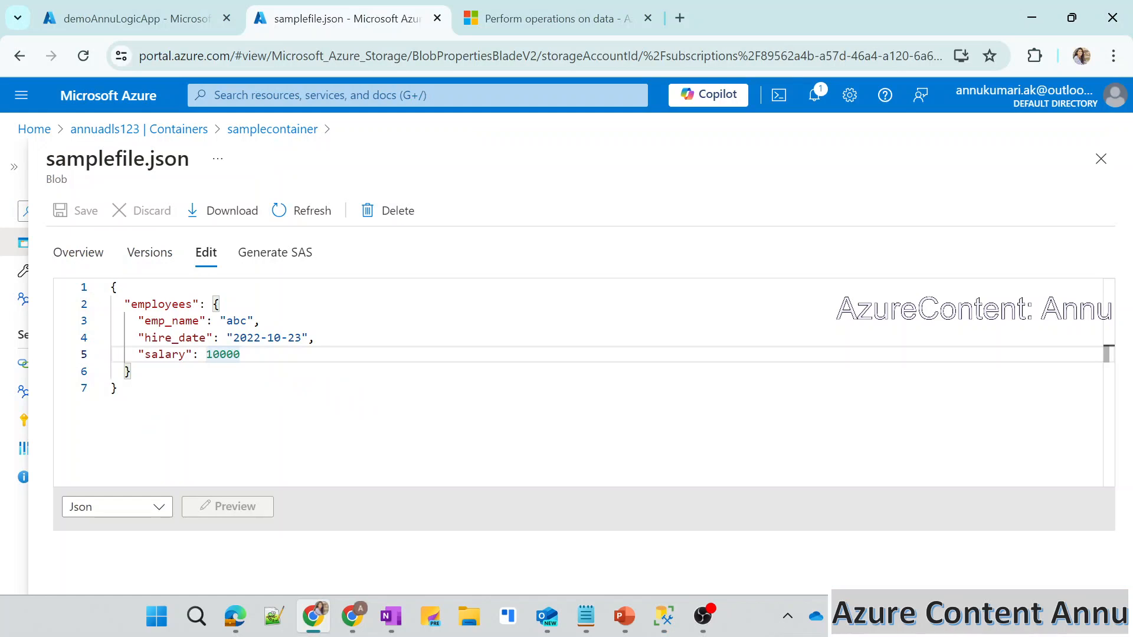
double_click(200, 320)
double_click(205, 338)
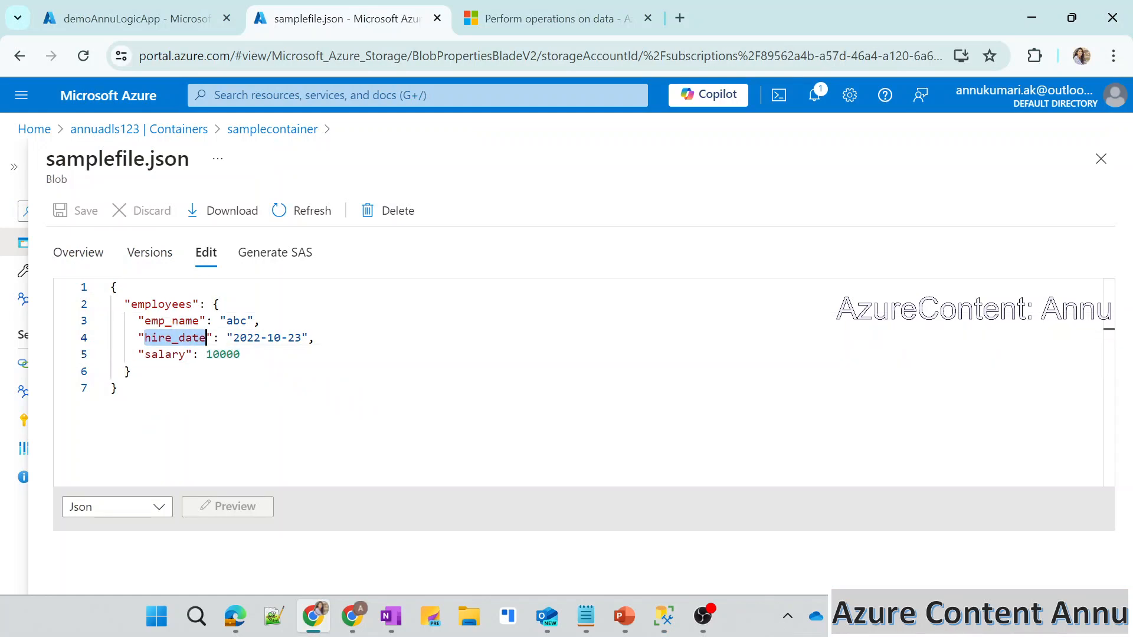
double_click(186, 354)
double_click(161, 304)
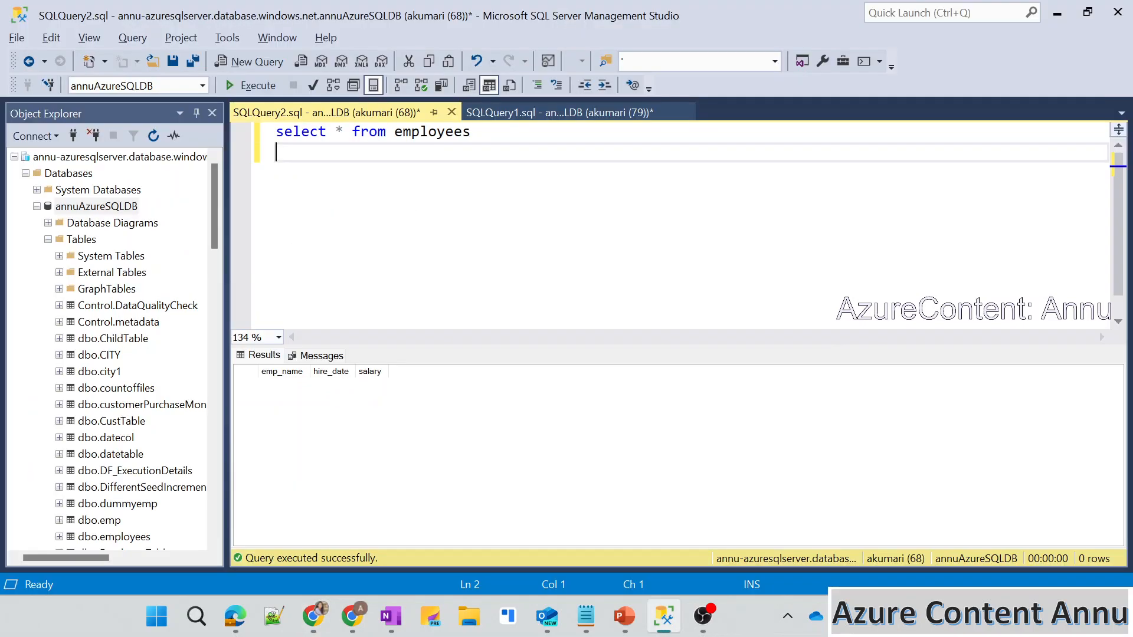
left_click(430, 157)
double_click(432, 157)
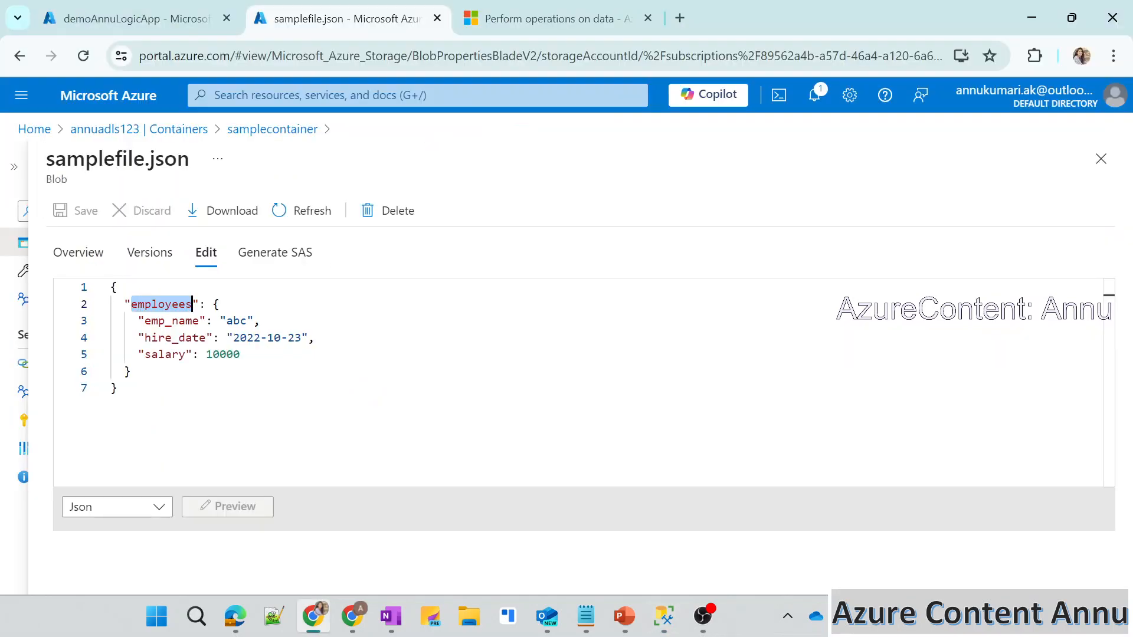
double_click(237, 320)
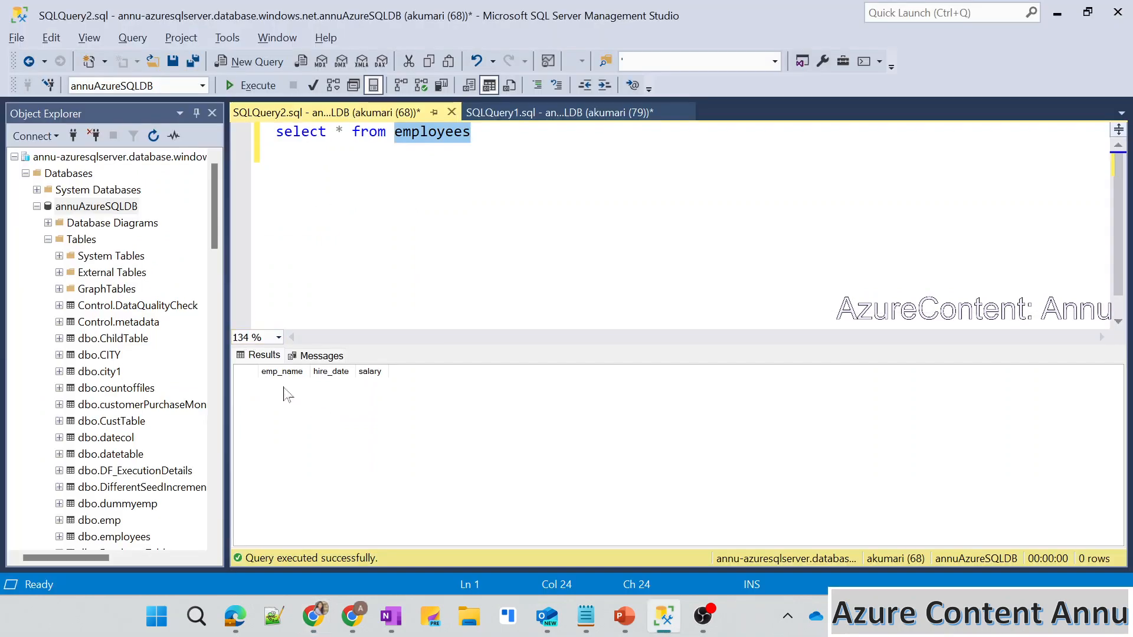
left_click(281, 390)
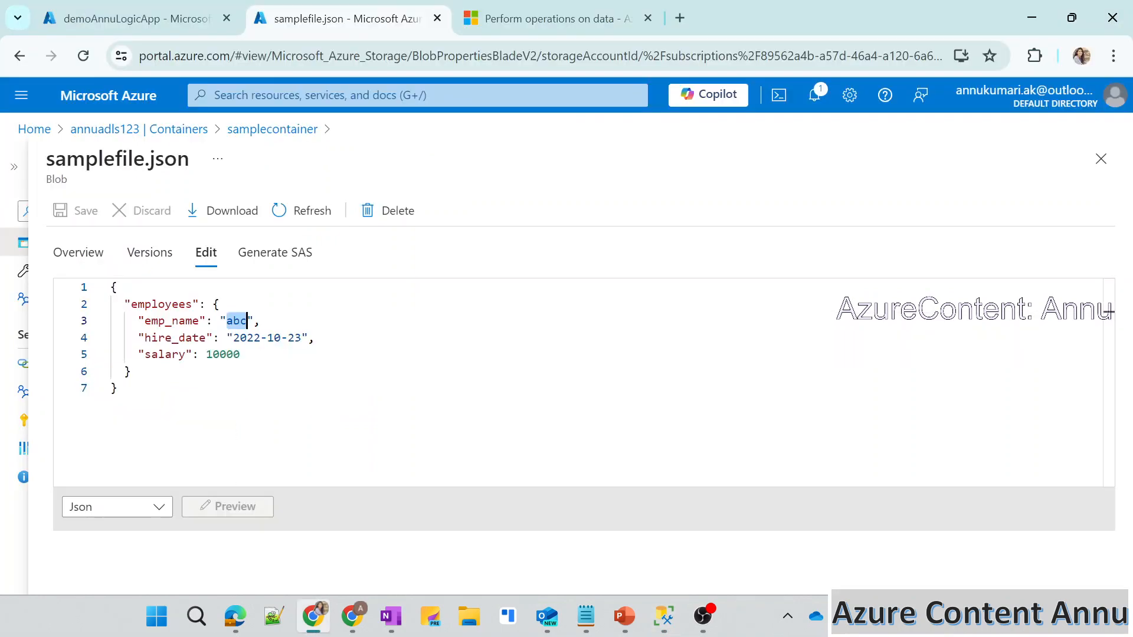
double_click(274, 338)
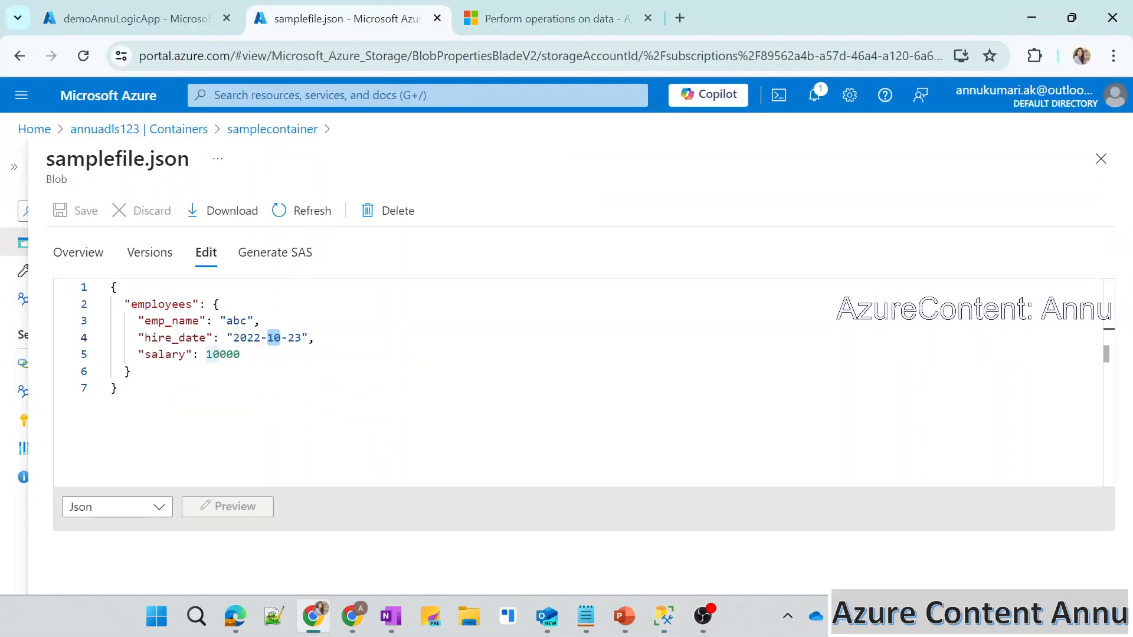
double_click(223, 354)
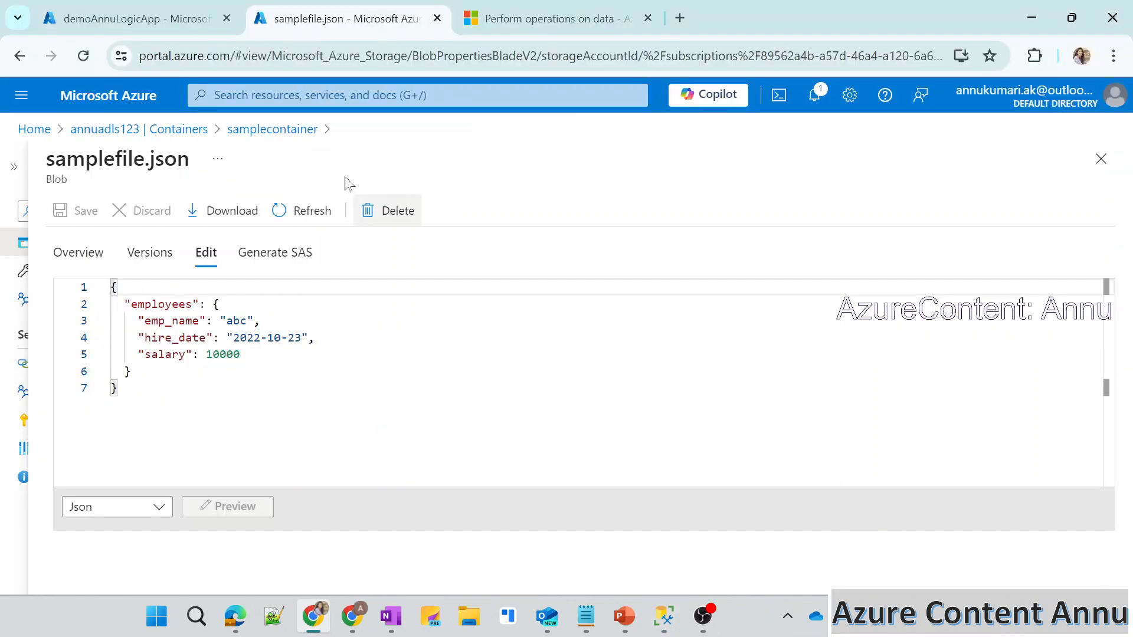
Return to the demoAnnuLogicApp designer and start adding a trigger to the empty workflow.
left_click(148, 19)
left_click_drag(541, 425, 488, 430)
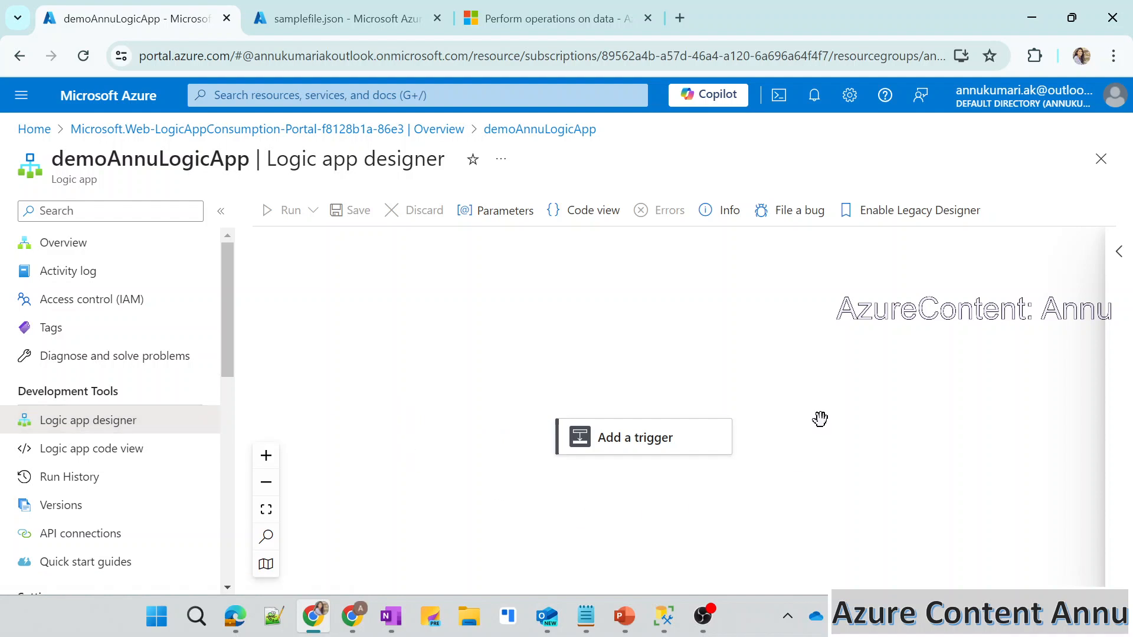
mouse_move(574, 461)
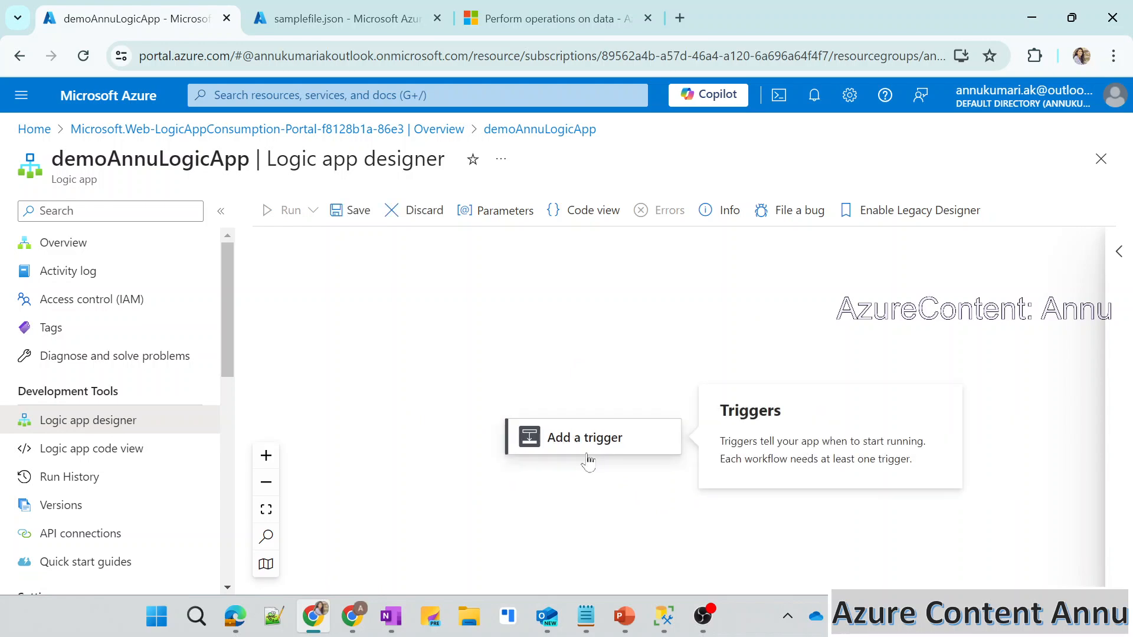
left_click(587, 455)
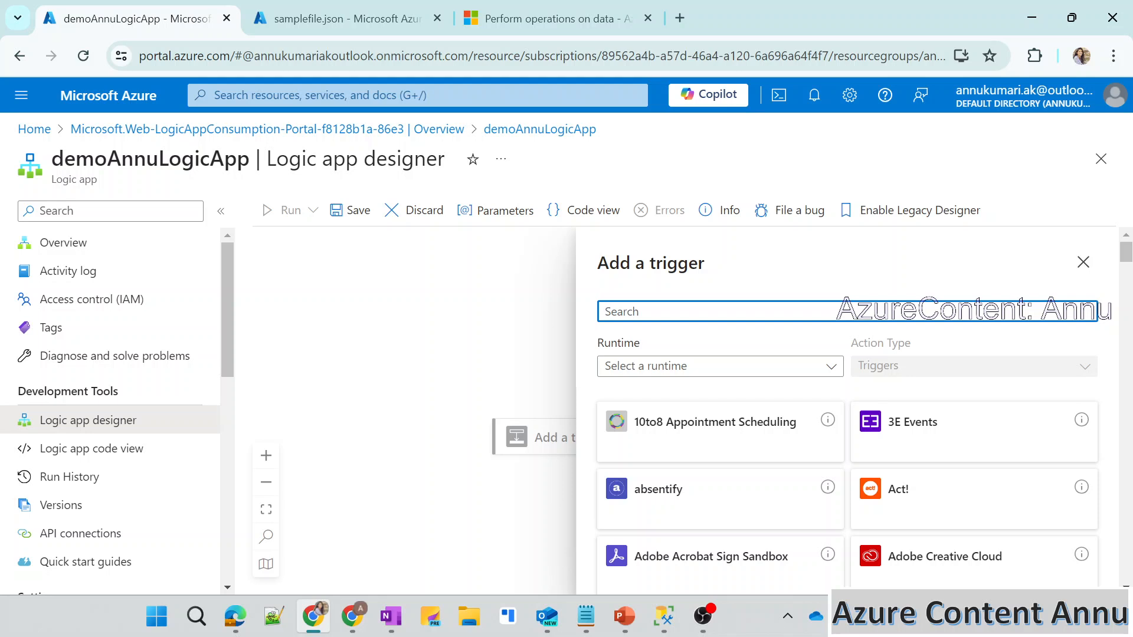
Search the available triggers for SQL Server, blob, HTTP and "when http" to see which trigger types are offered.
type("sql ser")
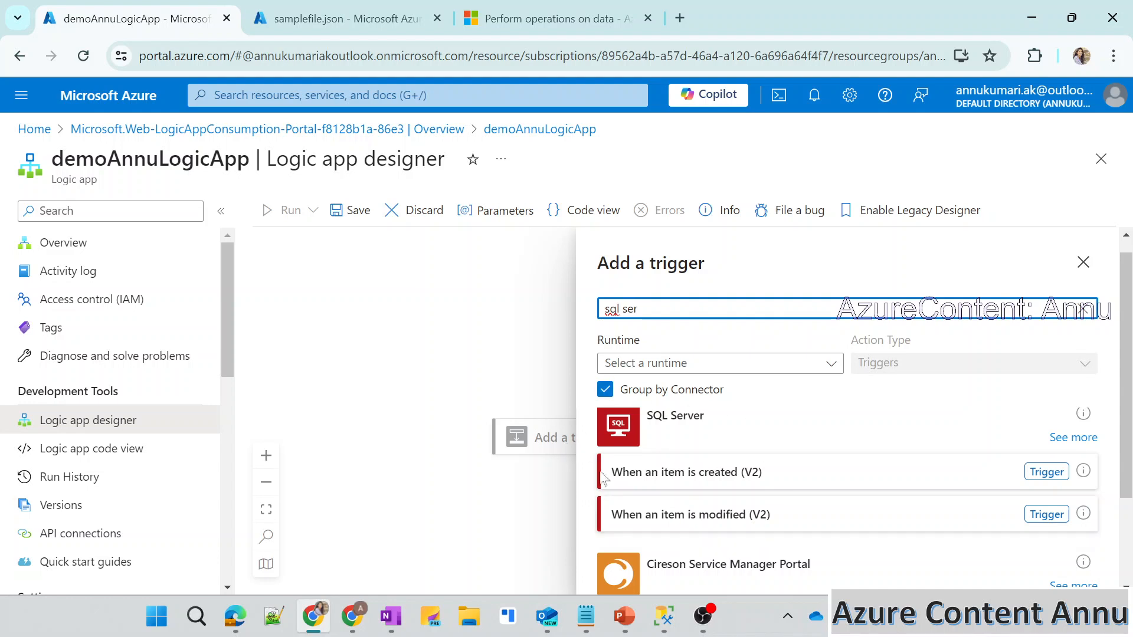
key("ctrl+a")
type("blob")
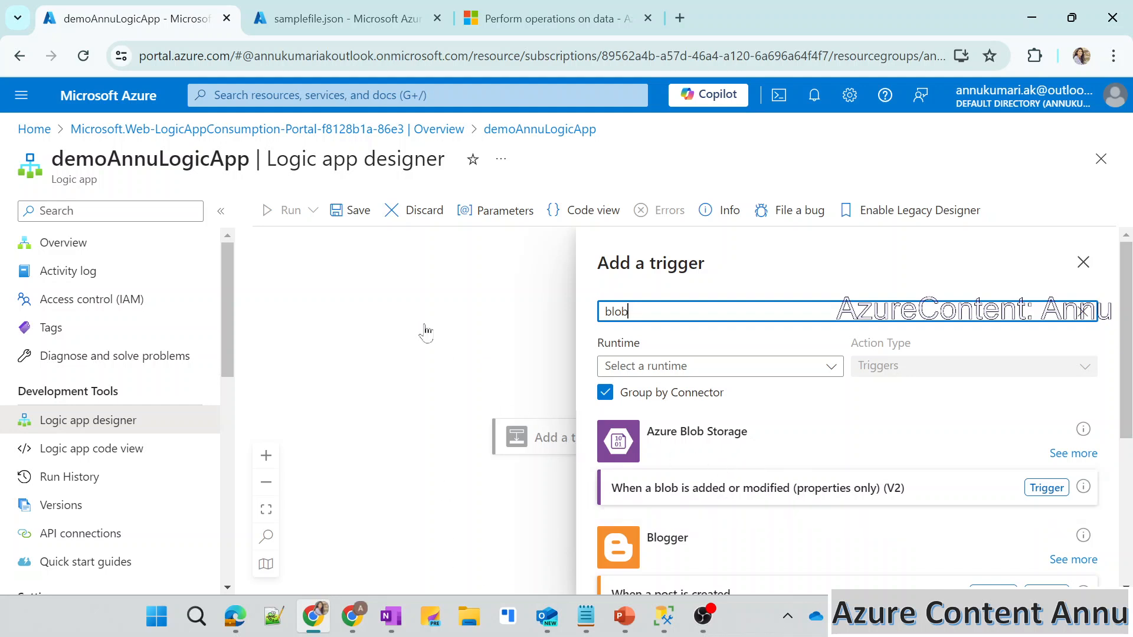
key("ctrl+a")
type("h")
key("ctrl+a")
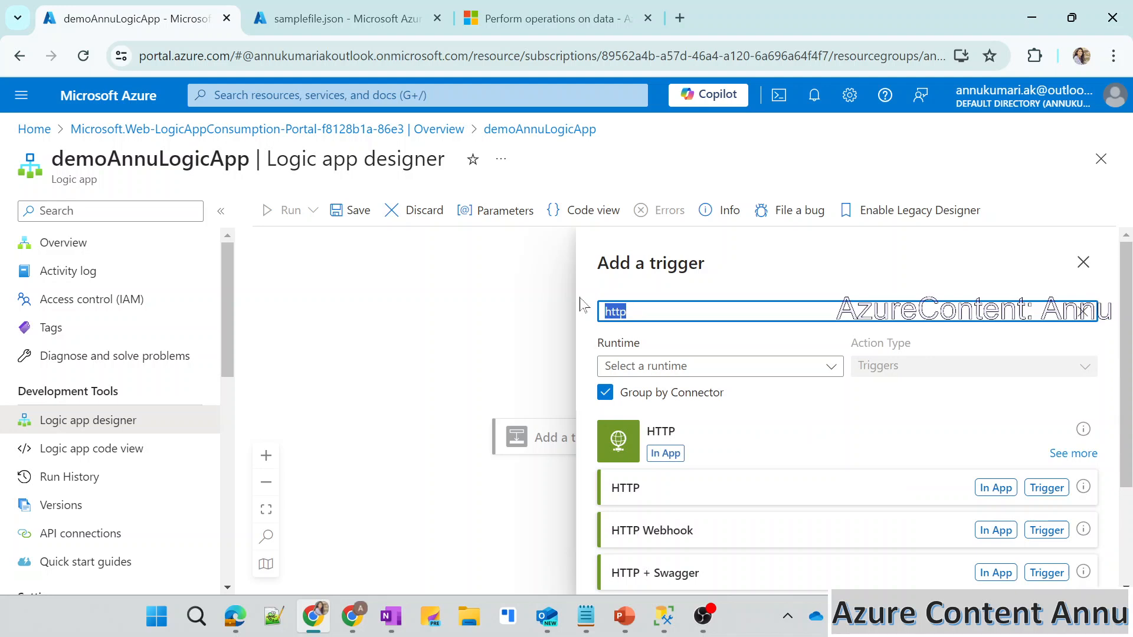
type("when ")
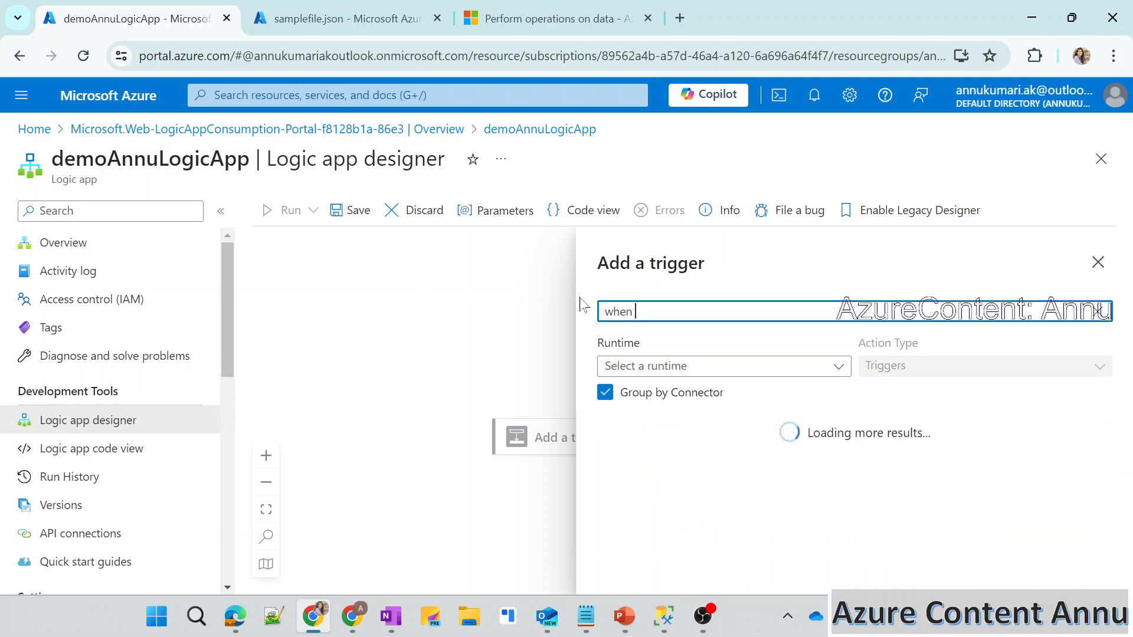
type("requ")
key("BackSpace")
key("BackSpace")
key("BackSpace")
type("http")
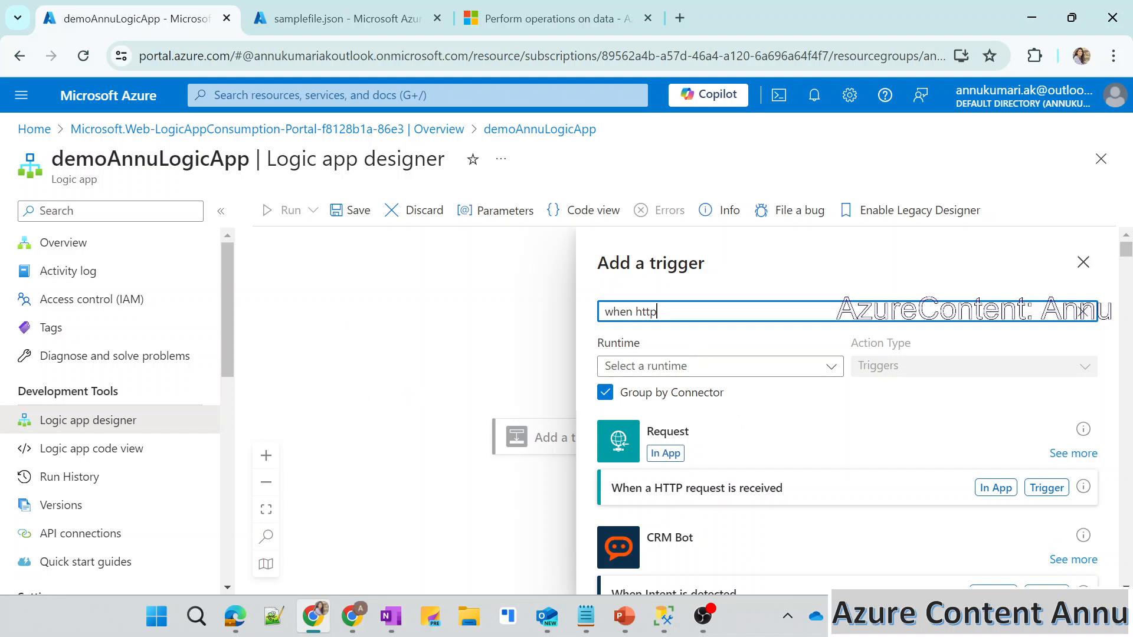
Search the triggers for "schedu" and add the Schedule connector's Recurrence trigger to the workflow.
key("ctrl+a")
type("schedu")
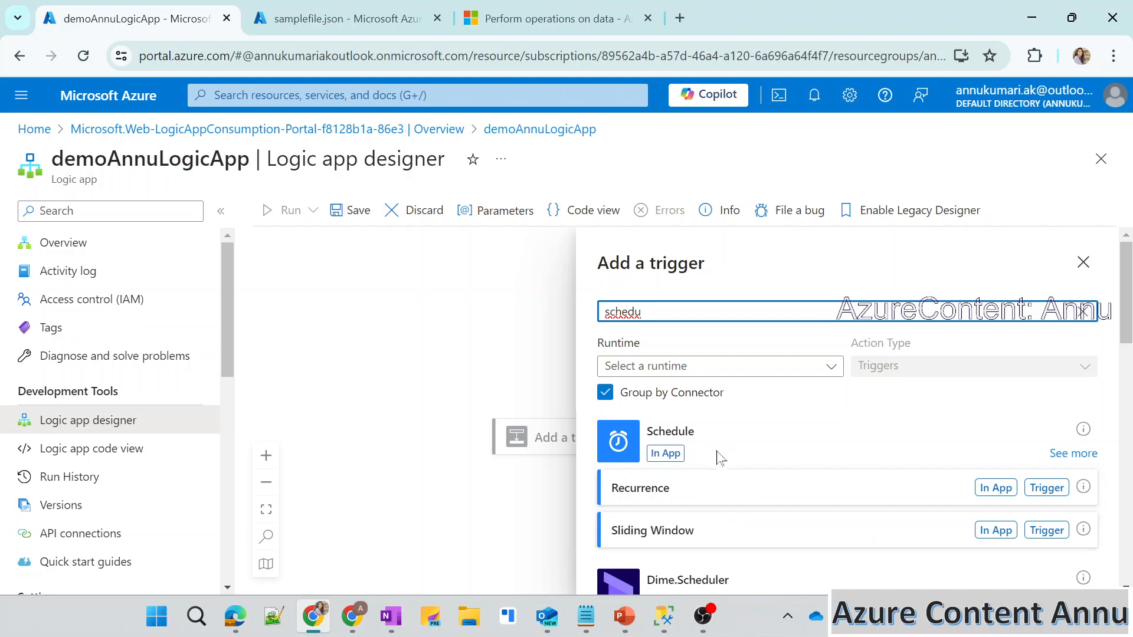
left_click(683, 496)
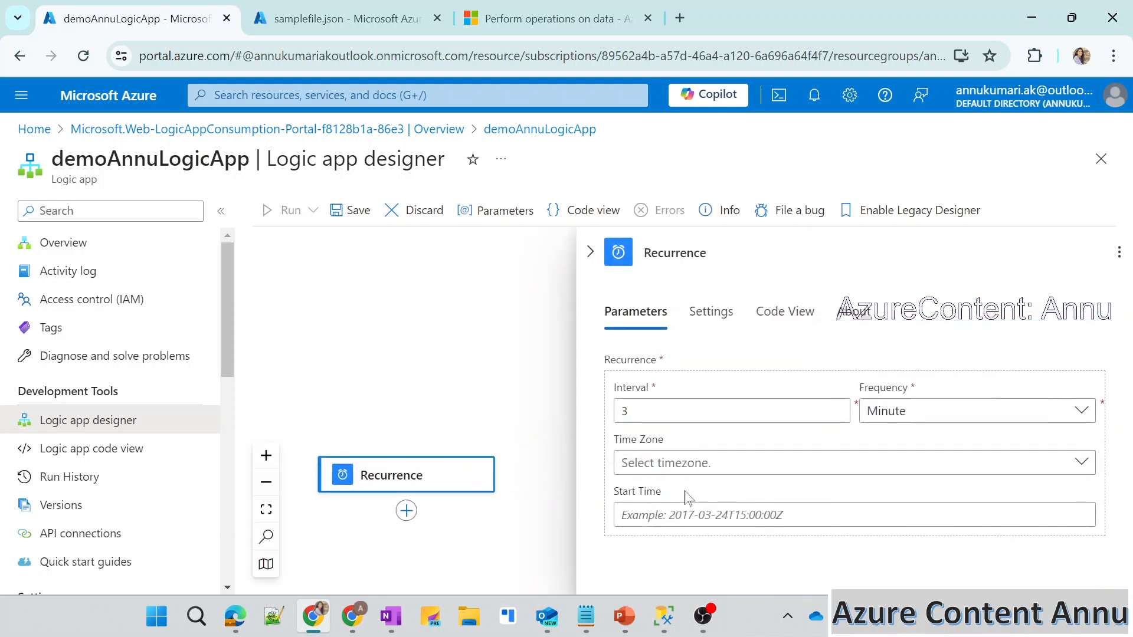
Set the Recurrence trigger's frequency to Day and its interval to 1.
left_click(885, 414)
left_click(885, 416)
left_click(885, 419)
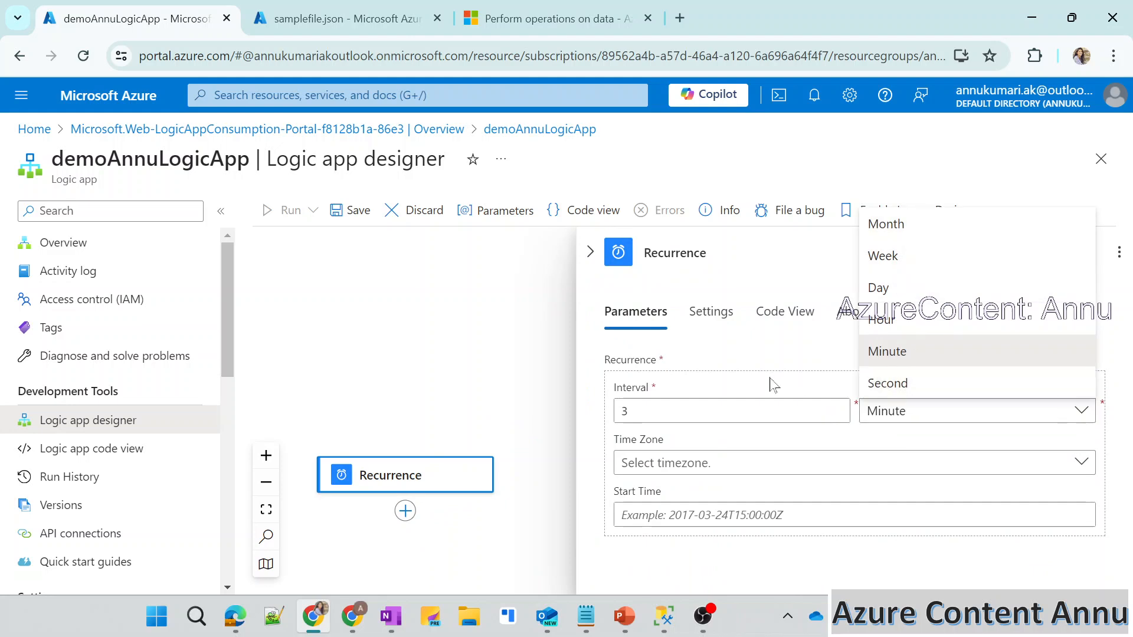
left_click(877, 291)
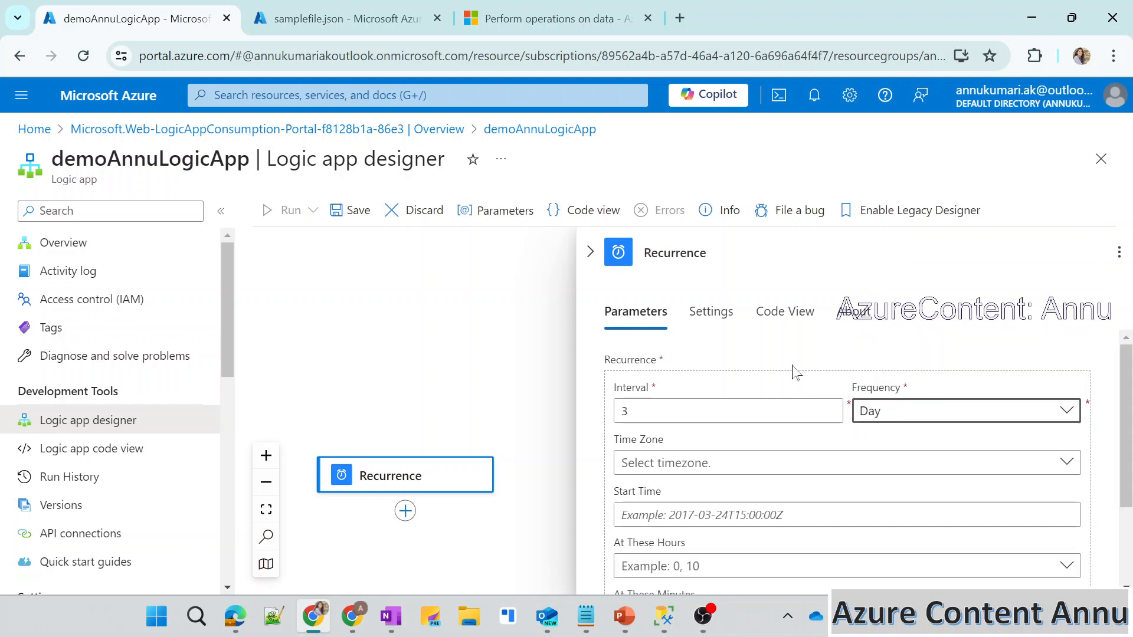
left_click_drag(670, 436, 561, 405)
left_click(624, 412)
key("BackSpace")
type("1")
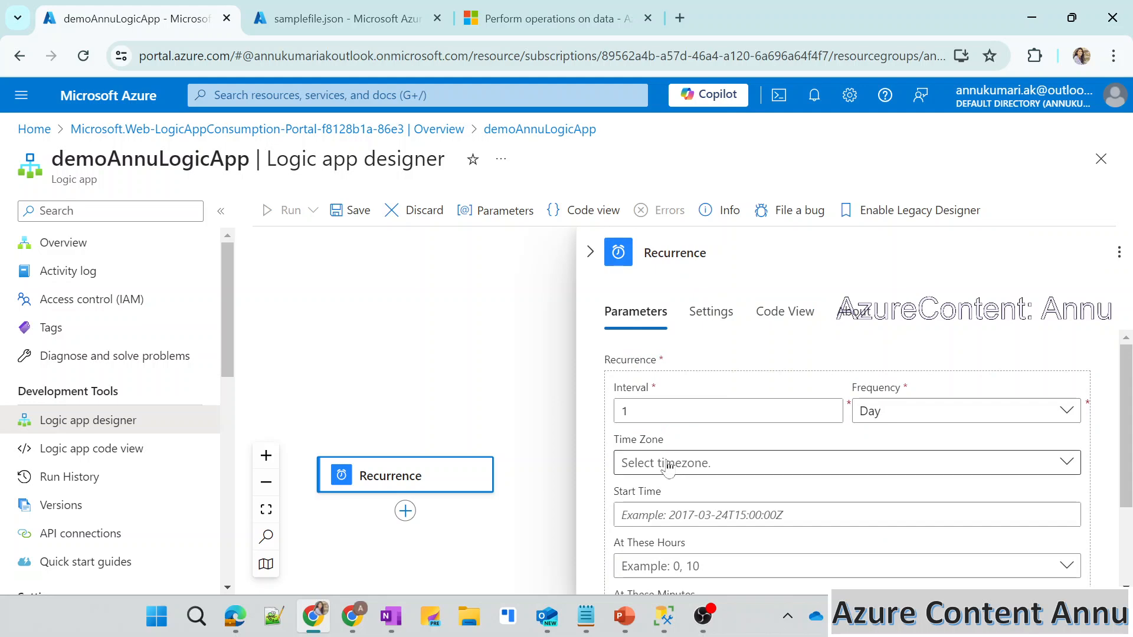
Set the recurrence's time zone to (UTC+05:30) Chennai, Kolkata, Mumbai, New Delhi and its start time to 2024-06-23T00:00:00Z.
scroll(667, 483, "down", 1)
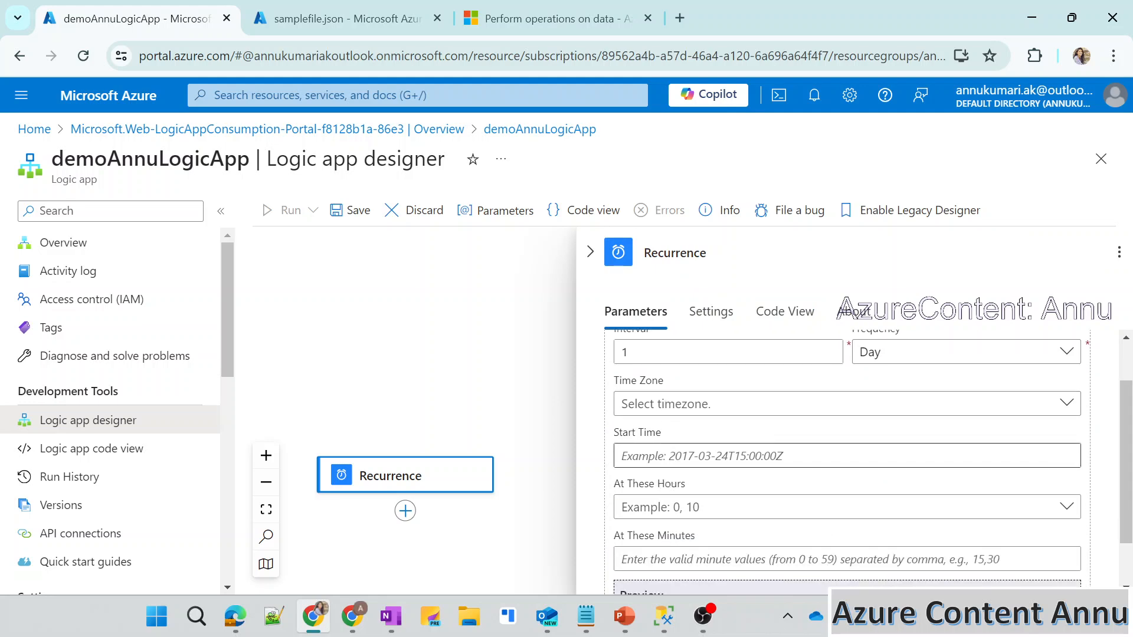
left_click(683, 401)
scroll(536, 487, "down", 10)
scroll(537, 491, "down", 20)
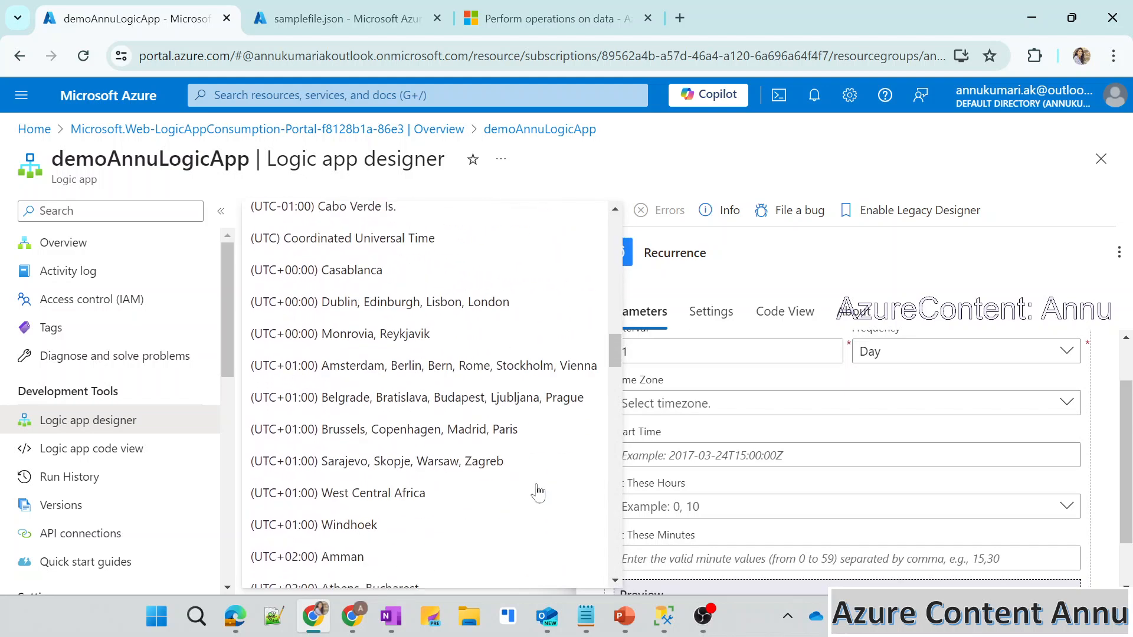
scroll(537, 490, "up", 3)
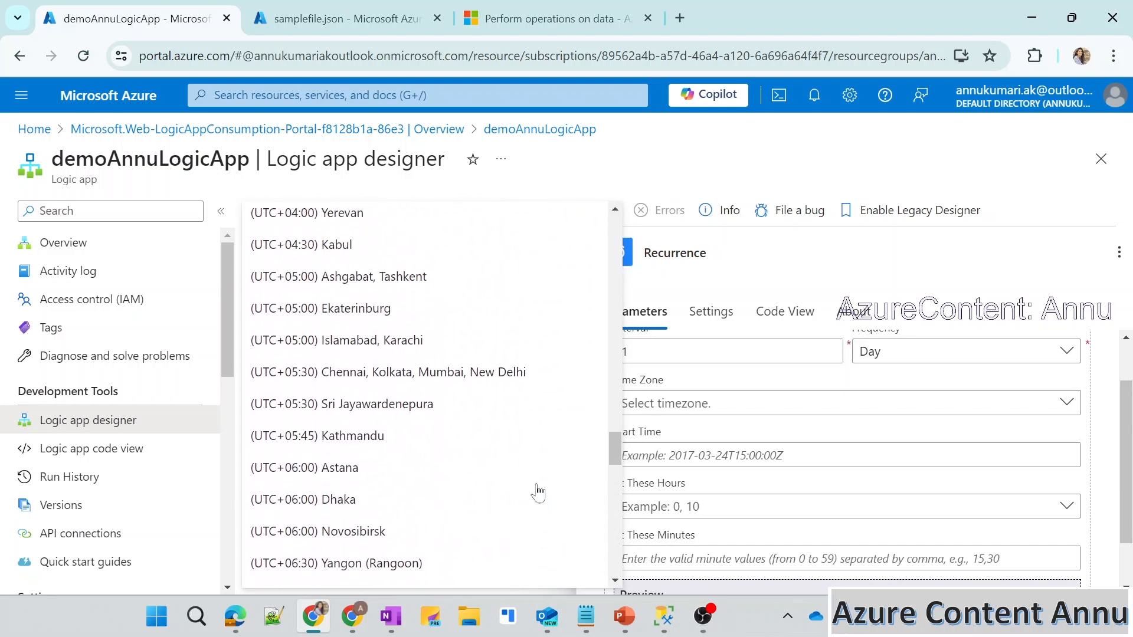
left_click(480, 364)
left_click(678, 455)
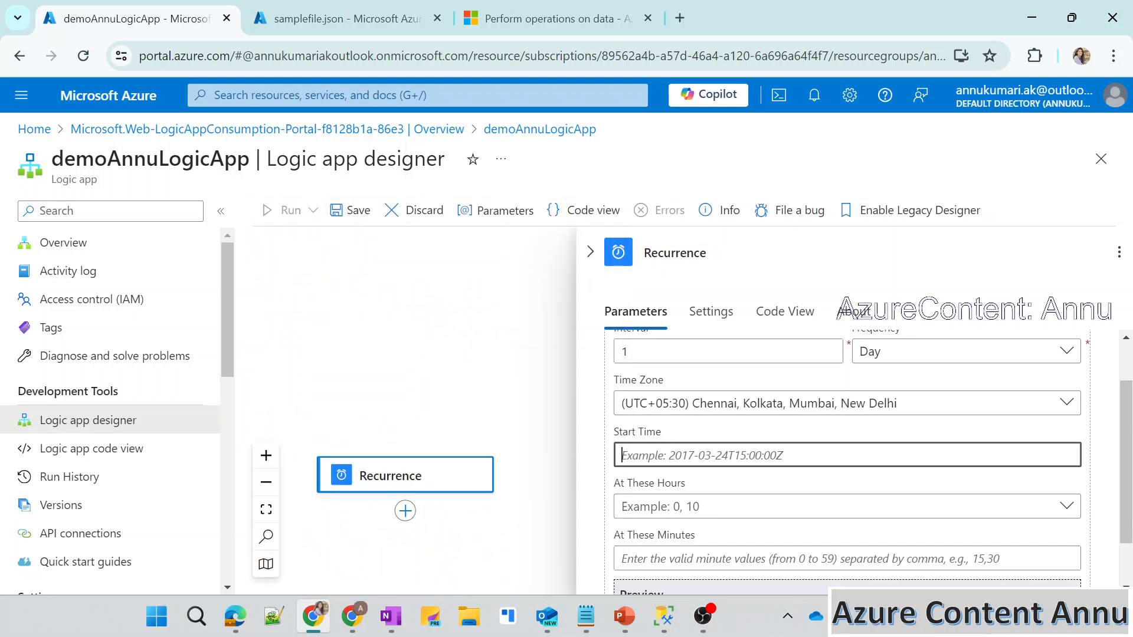
type("2024-06-23T00:00:00Z")
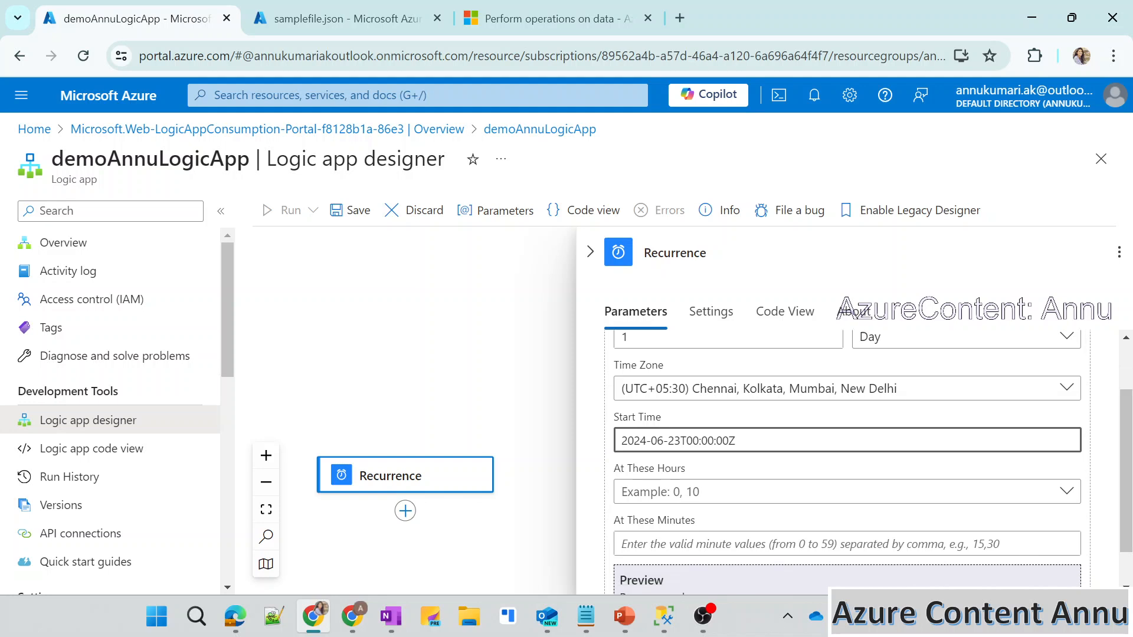
Set the Recurrence trigger to run at hour 10, leave the minutes empty and check the schedule preview.
scroll(670, 472, "down", 1)
left_click(670, 448)
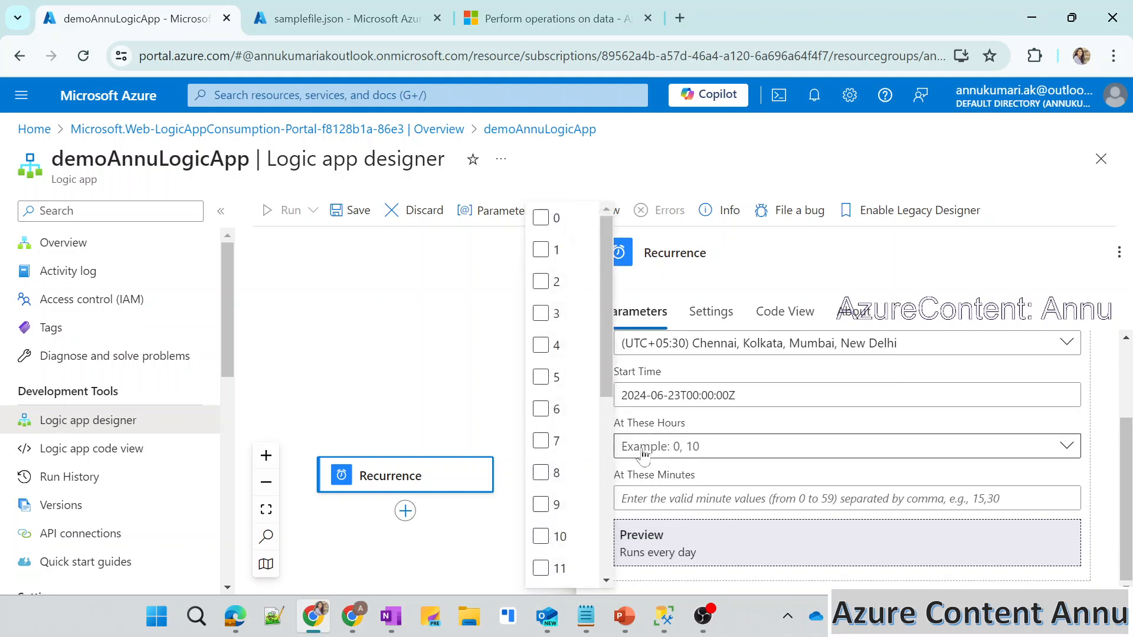
left_click(738, 453)
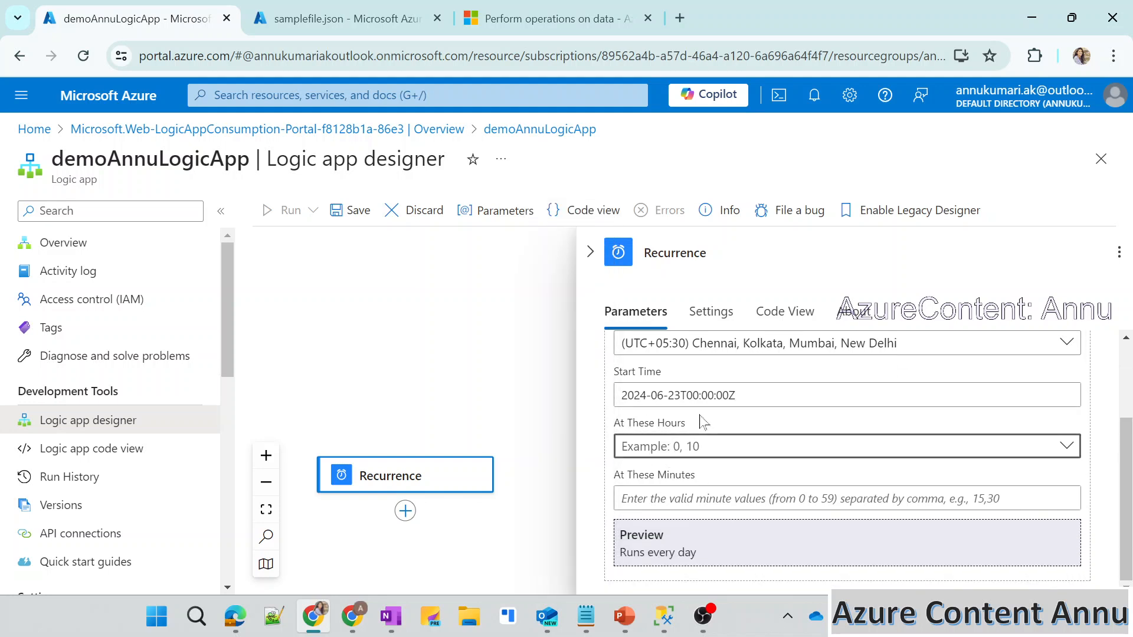
scroll(687, 458, "up", 1)
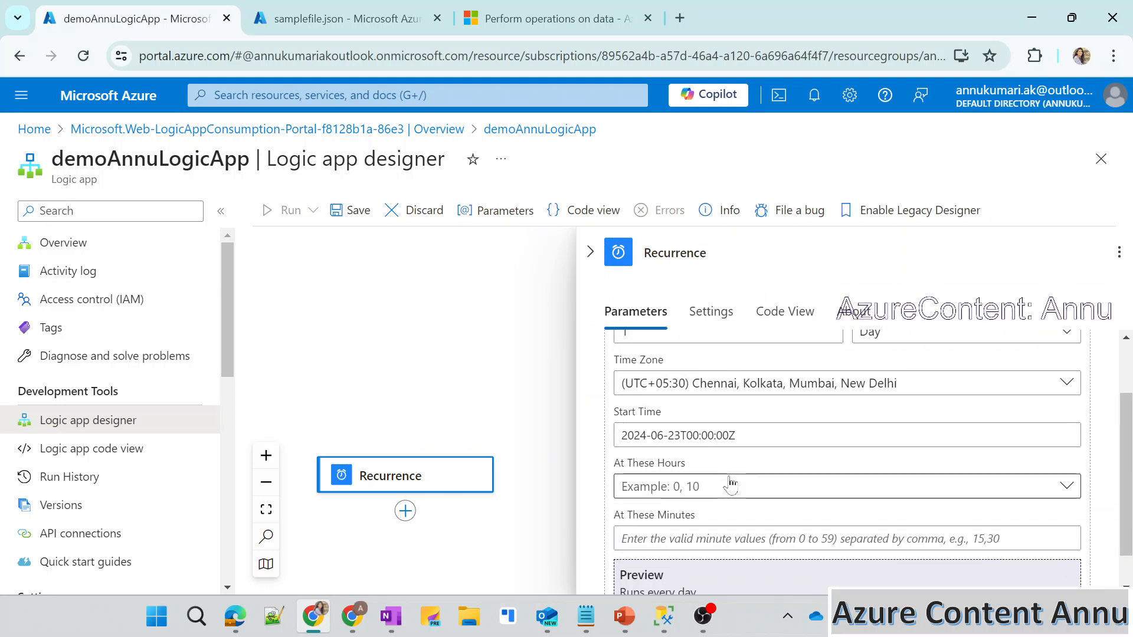
left_click(717, 489)
left_click(560, 535)
left_click(746, 512)
scroll(746, 512, "down", 1)
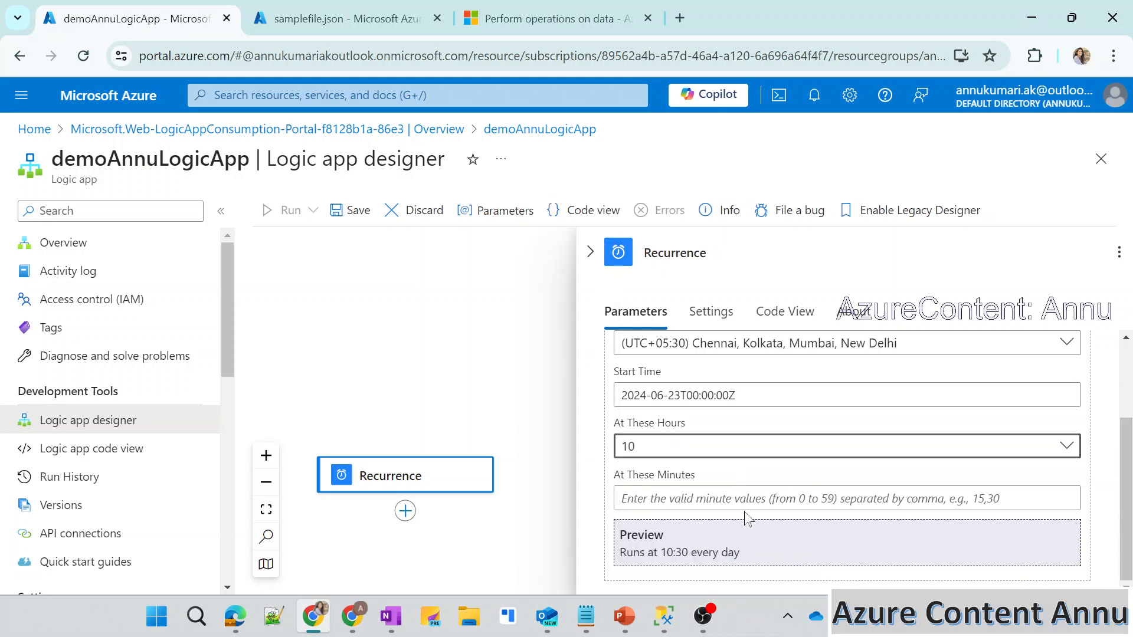
left_click_drag(618, 552, 741, 554)
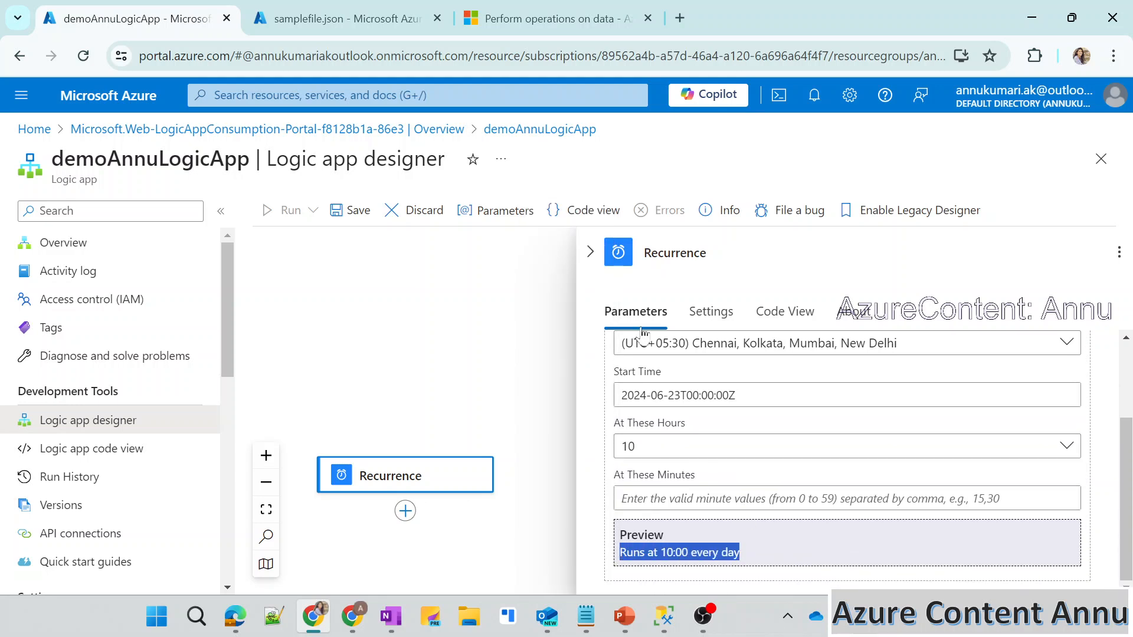
Search the actions for "blob" and add the Get blob content (V2) action after the Recurrence trigger.
left_click(591, 252)
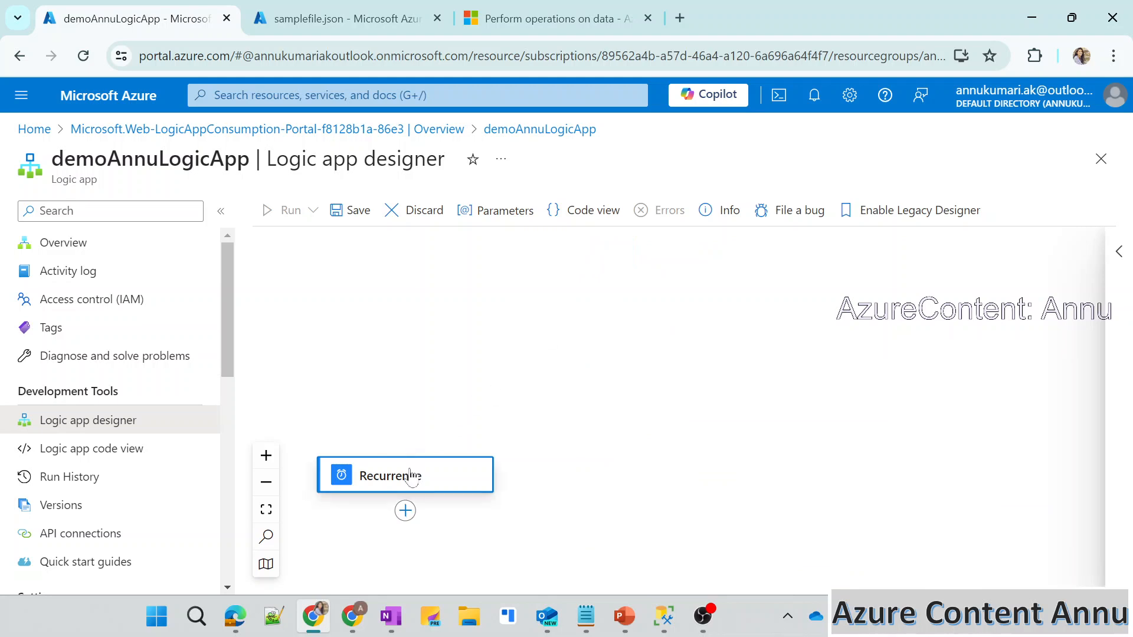
left_click(396, 516)
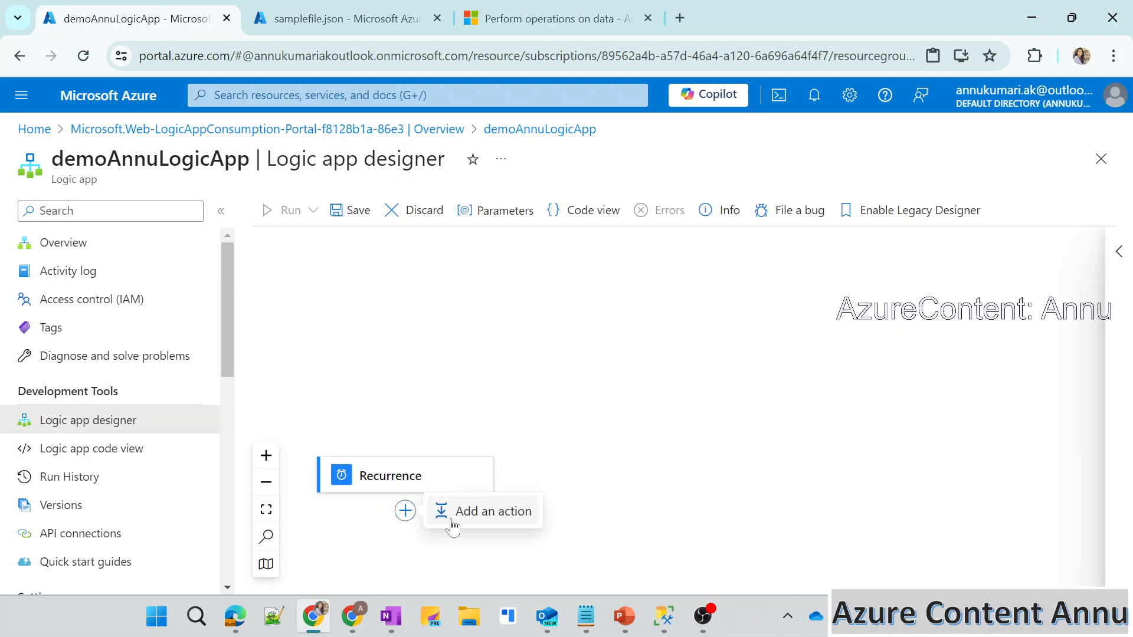
left_click(482, 513)
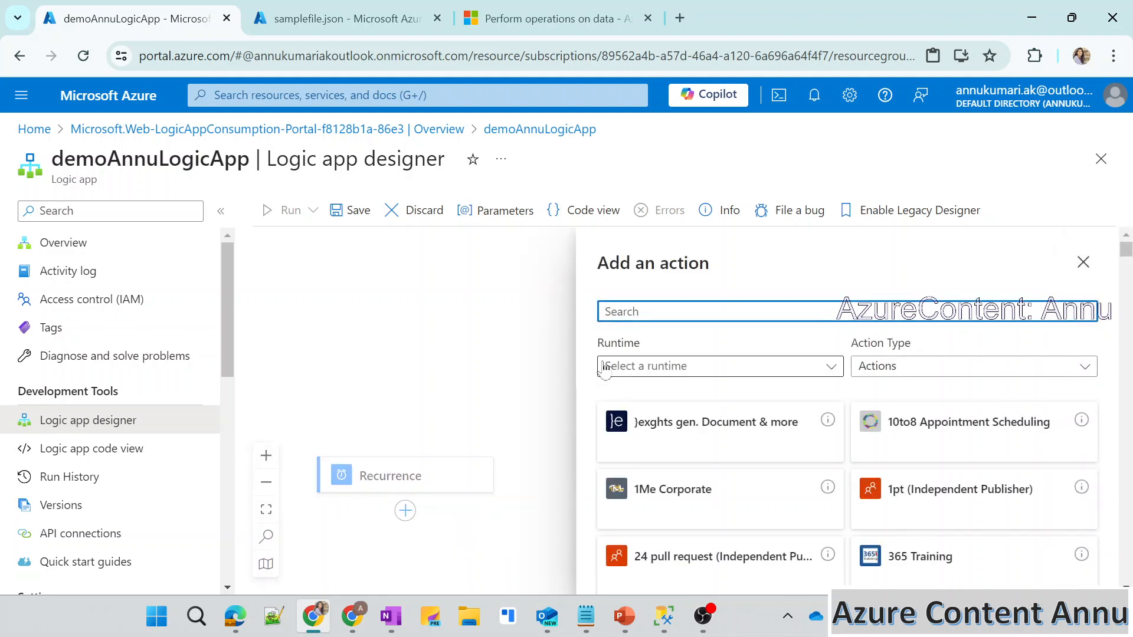
left_click(277, 15)
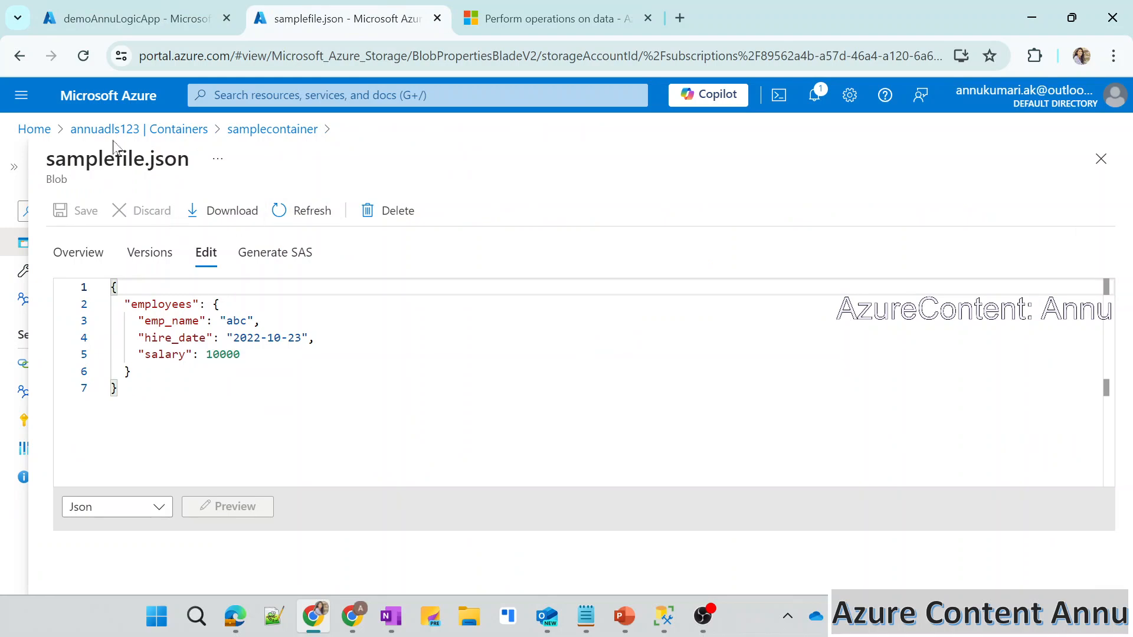
left_click(94, 7)
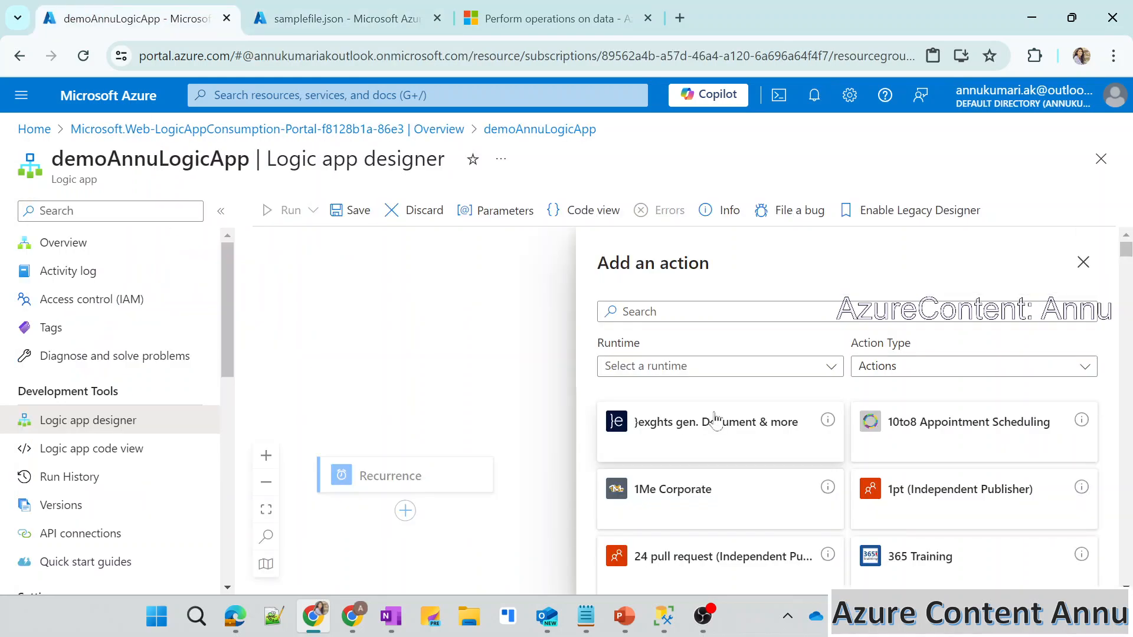
type("blob")
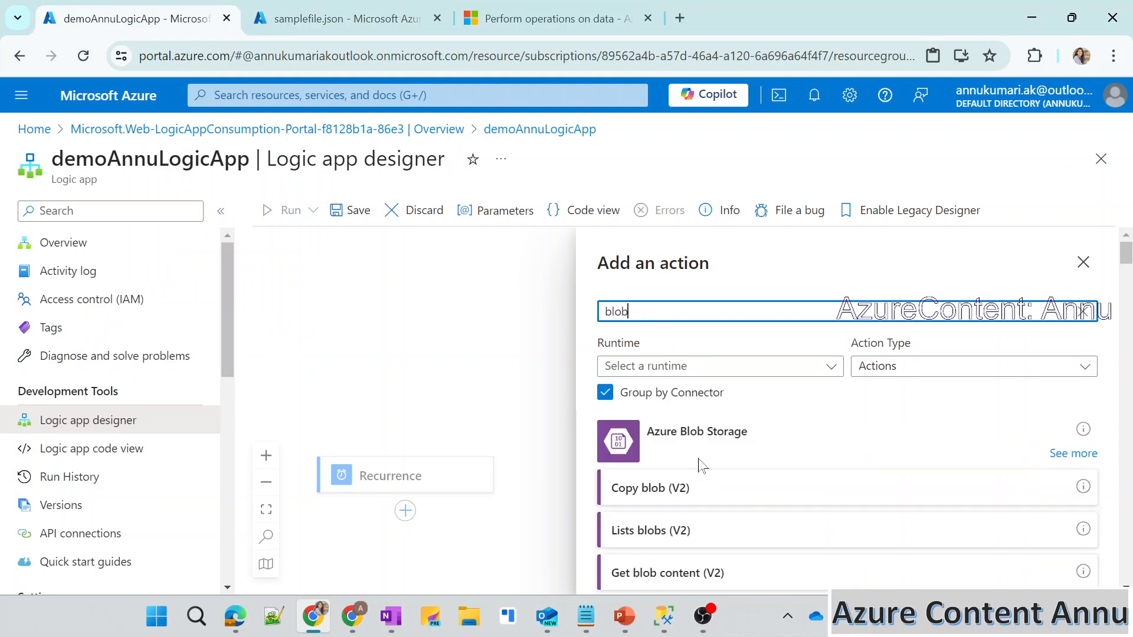
scroll(702, 466, "down", 1)
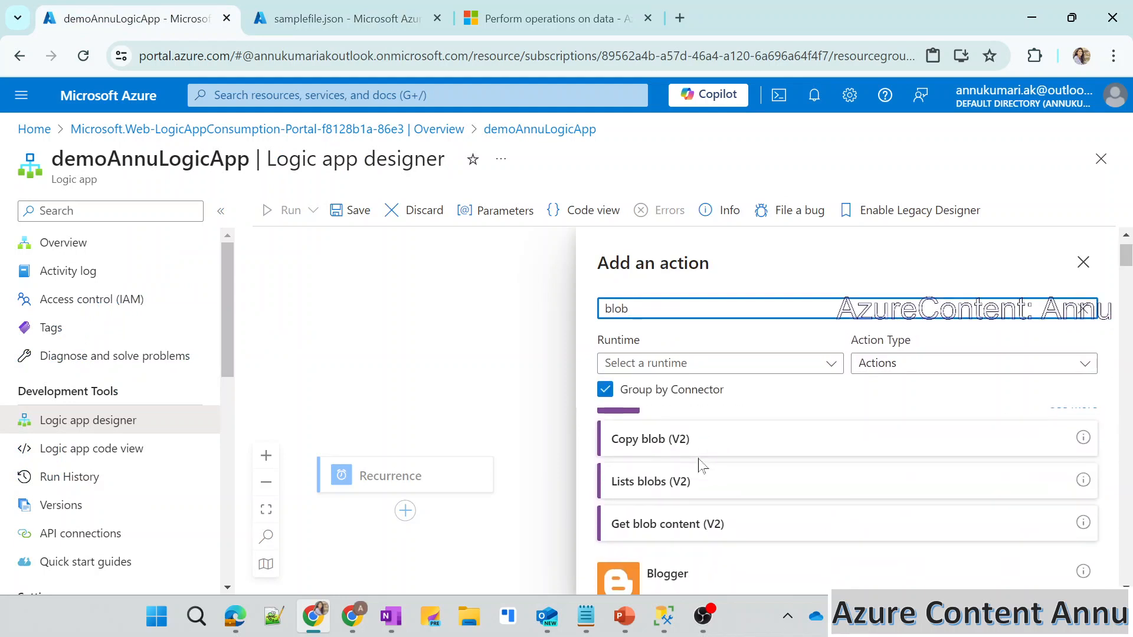
left_click(698, 527)
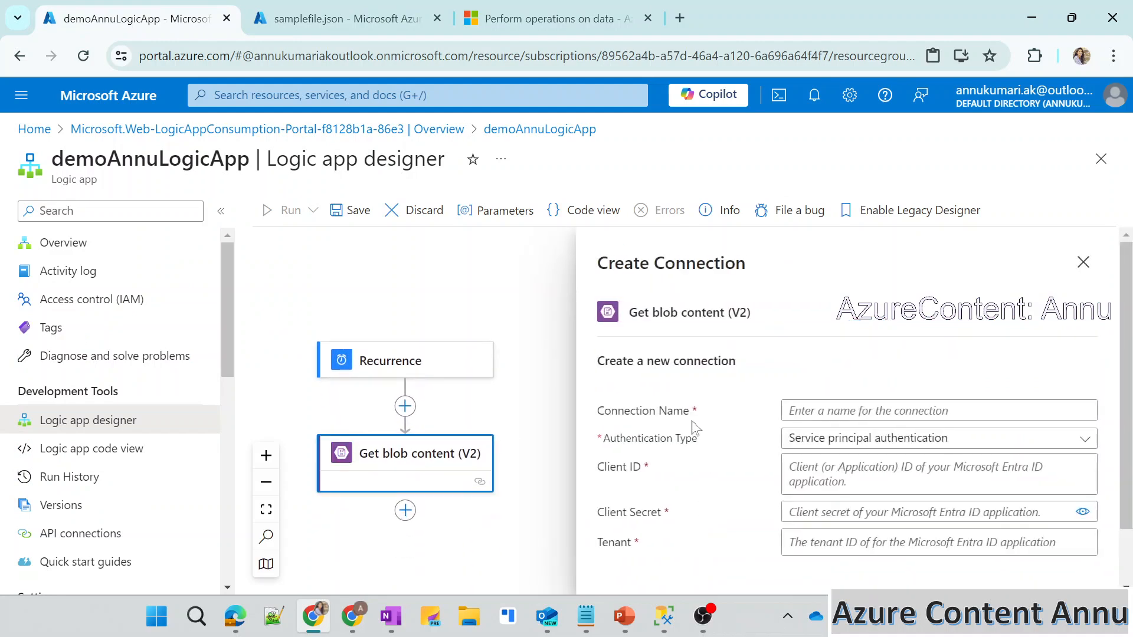
Create a blob storage connection named ADLSConnection that uses Logic Apps Managed Identity authentication.
left_click_drag(695, 409, 605, 409)
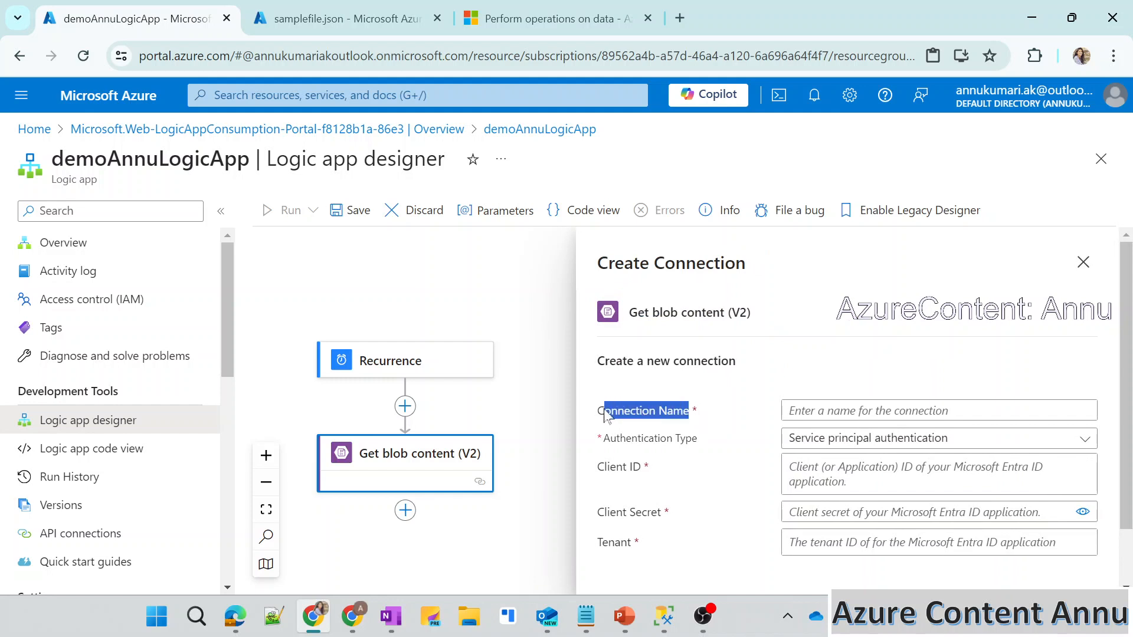
left_click(838, 411)
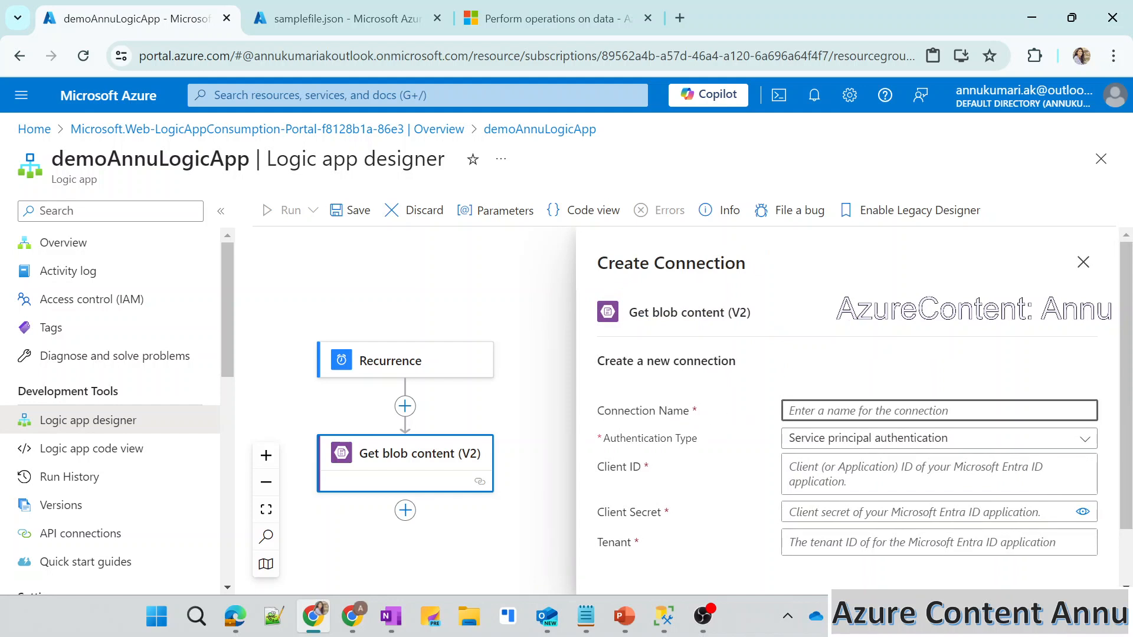
left_click(626, 417)
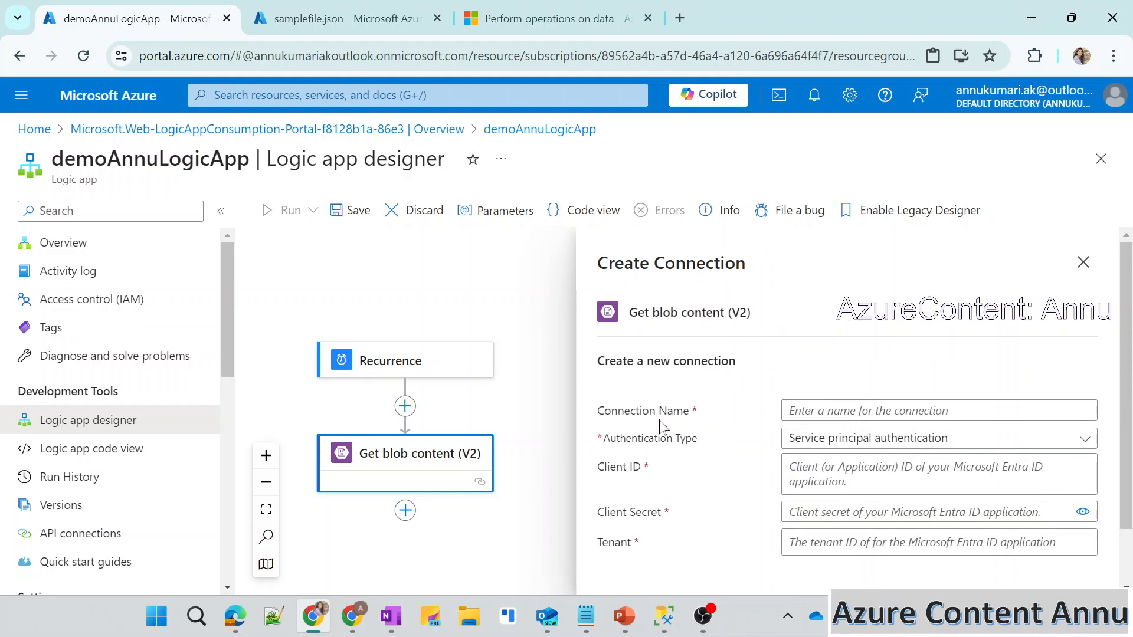
left_click(835, 412)
type("A")
key("BackSpace")
type("ADLSConnection")
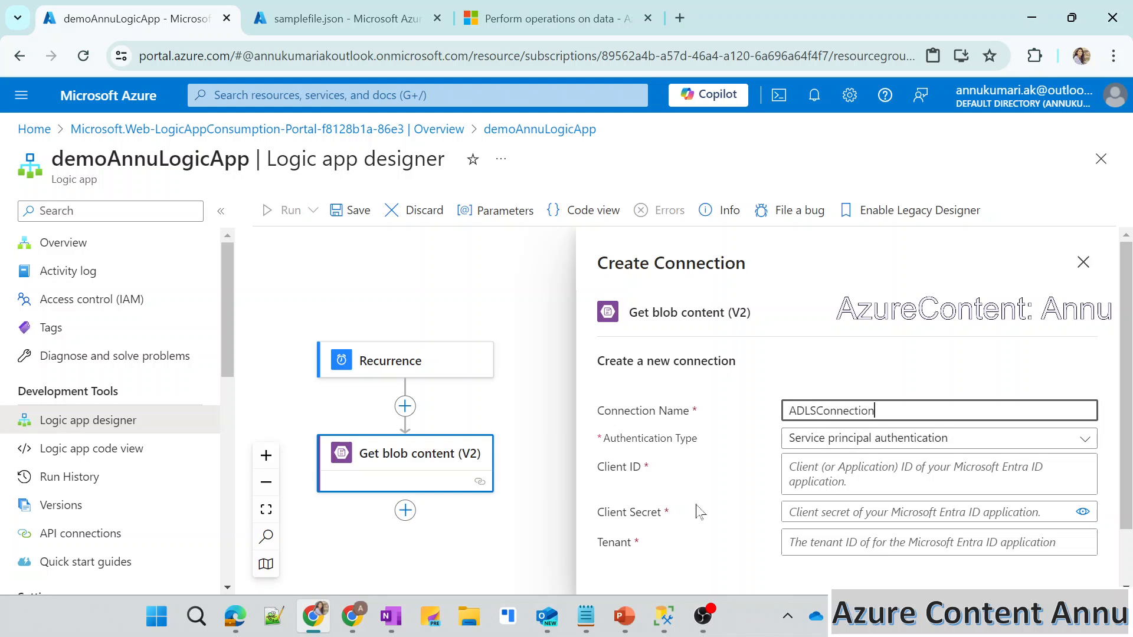
left_click(808, 438)
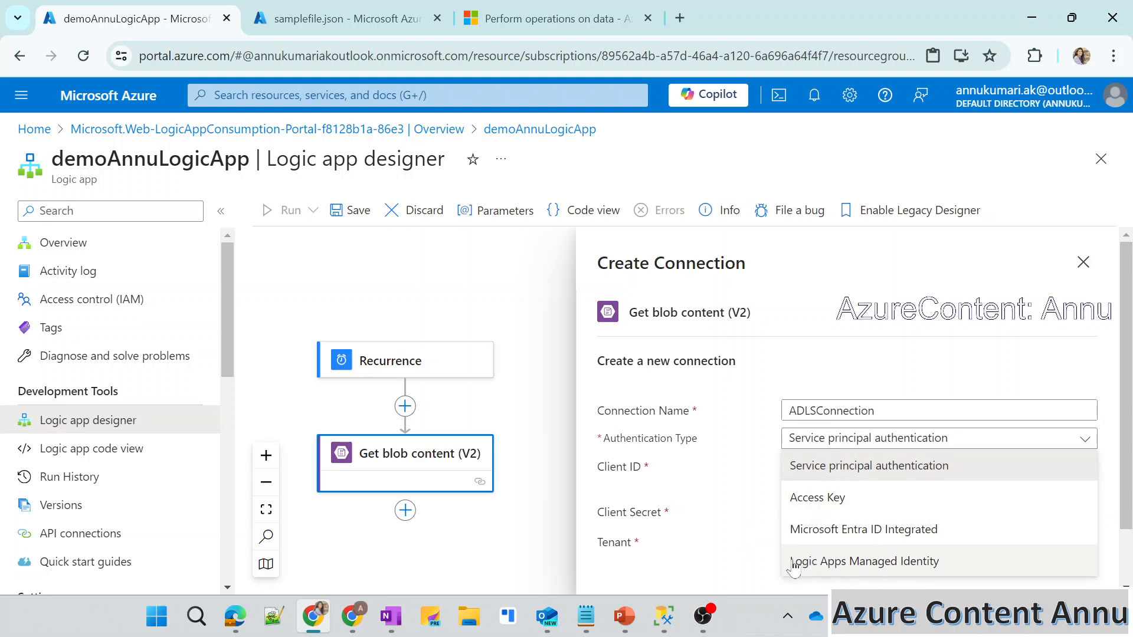
left_click(822, 561)
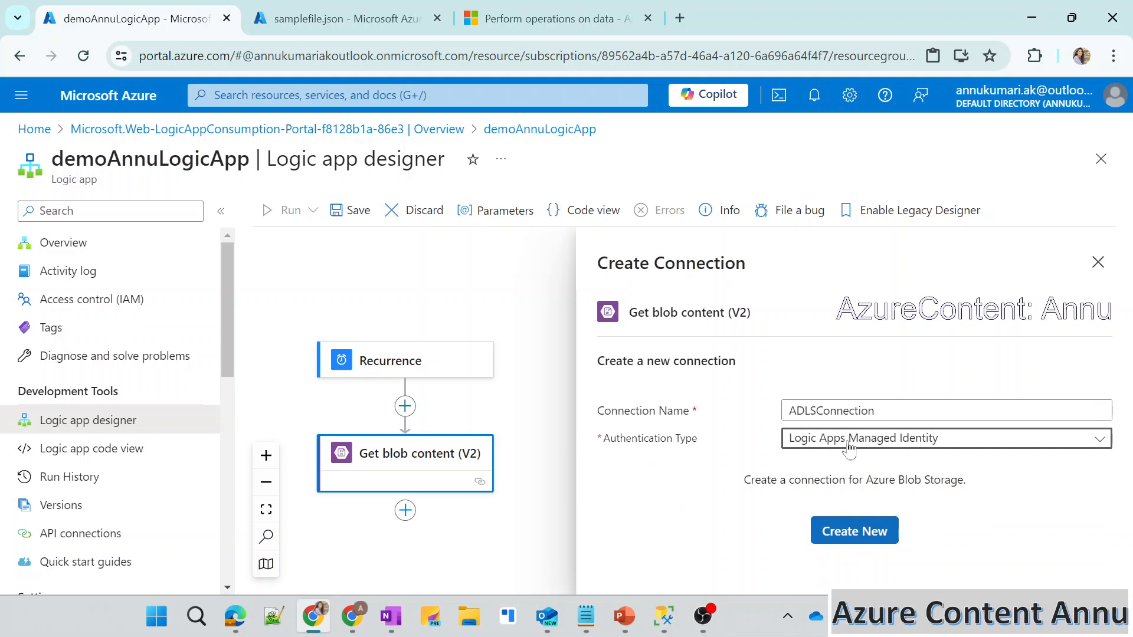
left_click(333, 18)
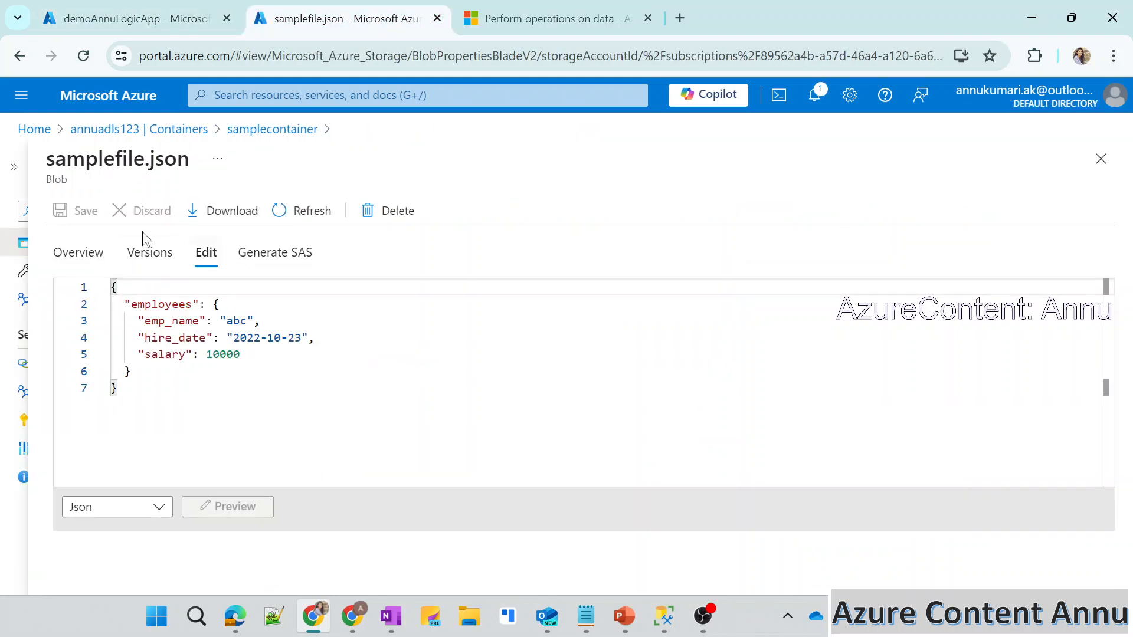
left_click(137, 8)
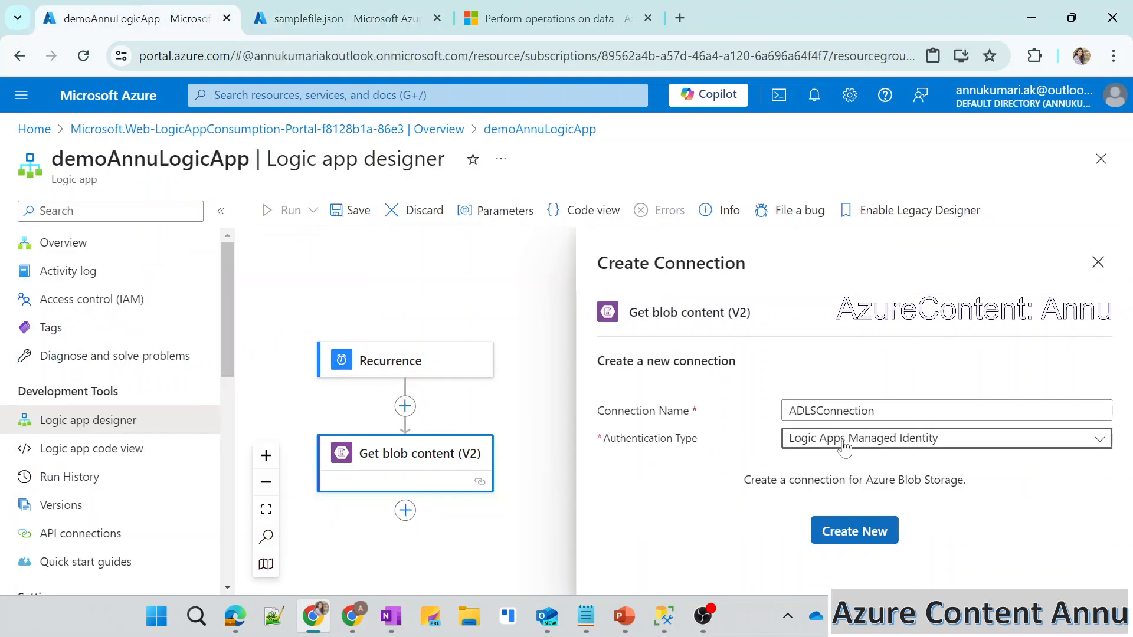
left_click(831, 529)
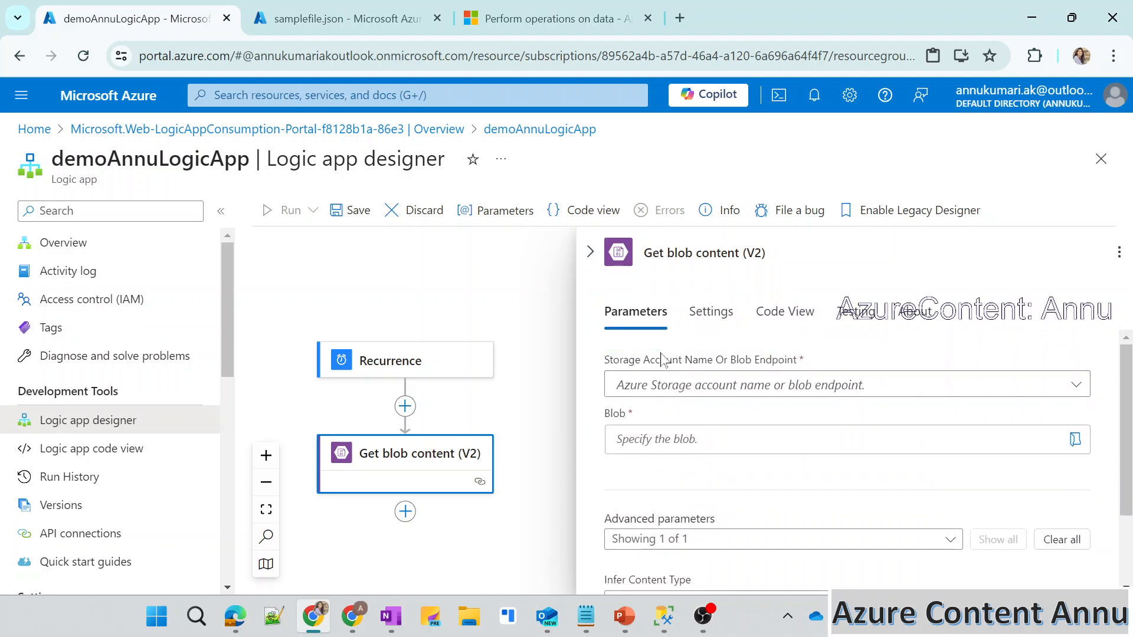
Copy the storage account name annuadls123 from its Containers page into the Get blob content action's storage account name.
left_click(317, 20)
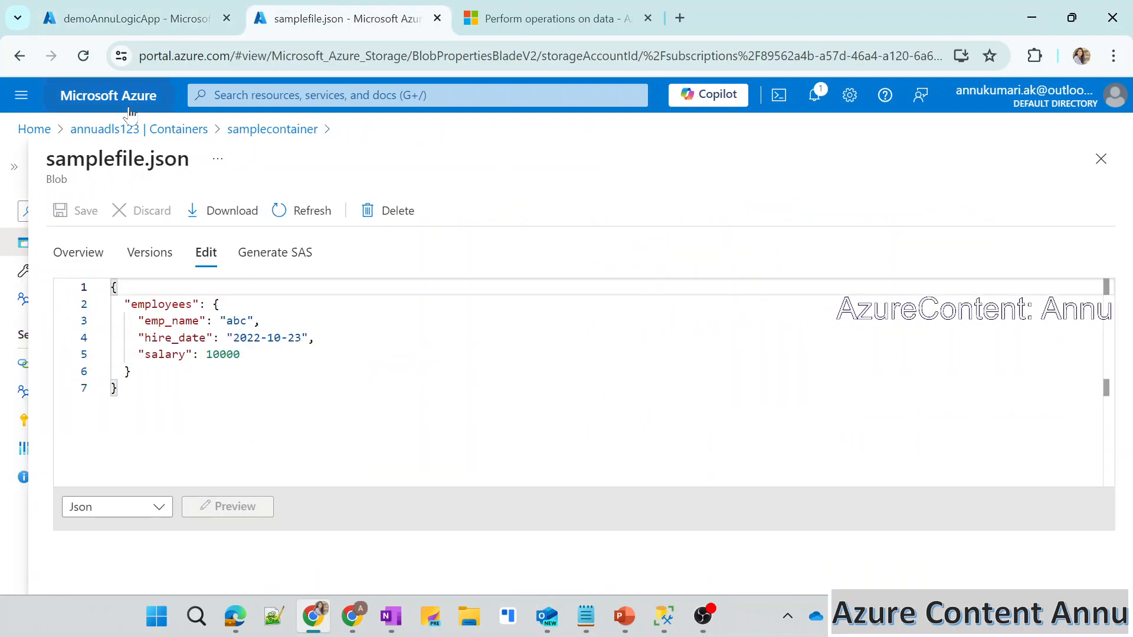
left_click(75, 131)
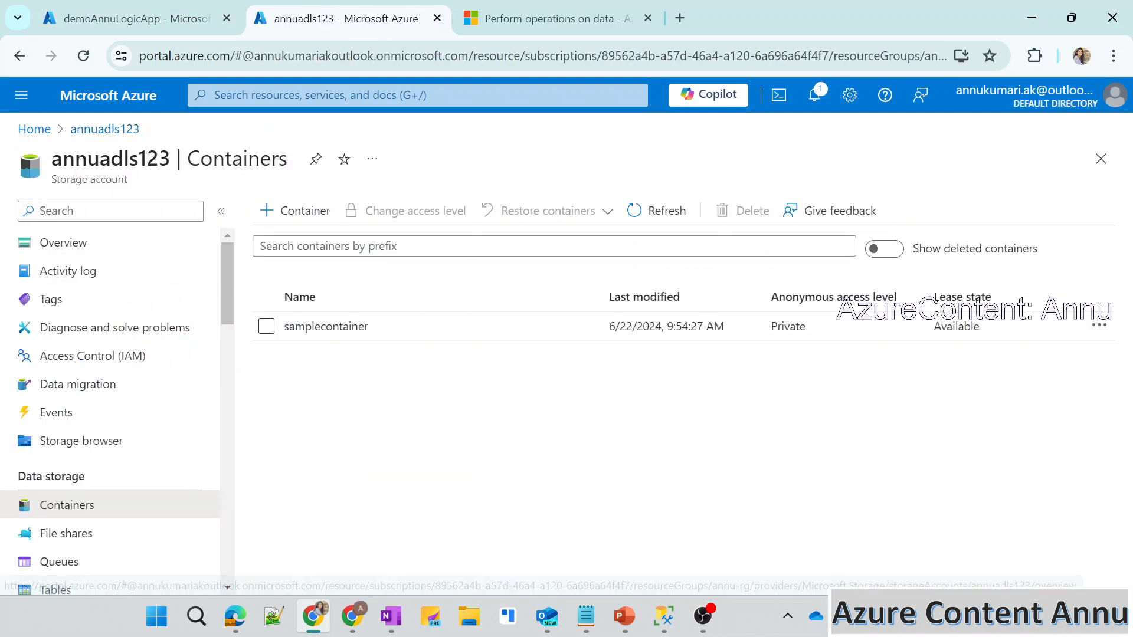
double_click(110, 158)
key("ctrl+c")
left_click(136, 18)
left_click(727, 387)
left_click(654, 446)
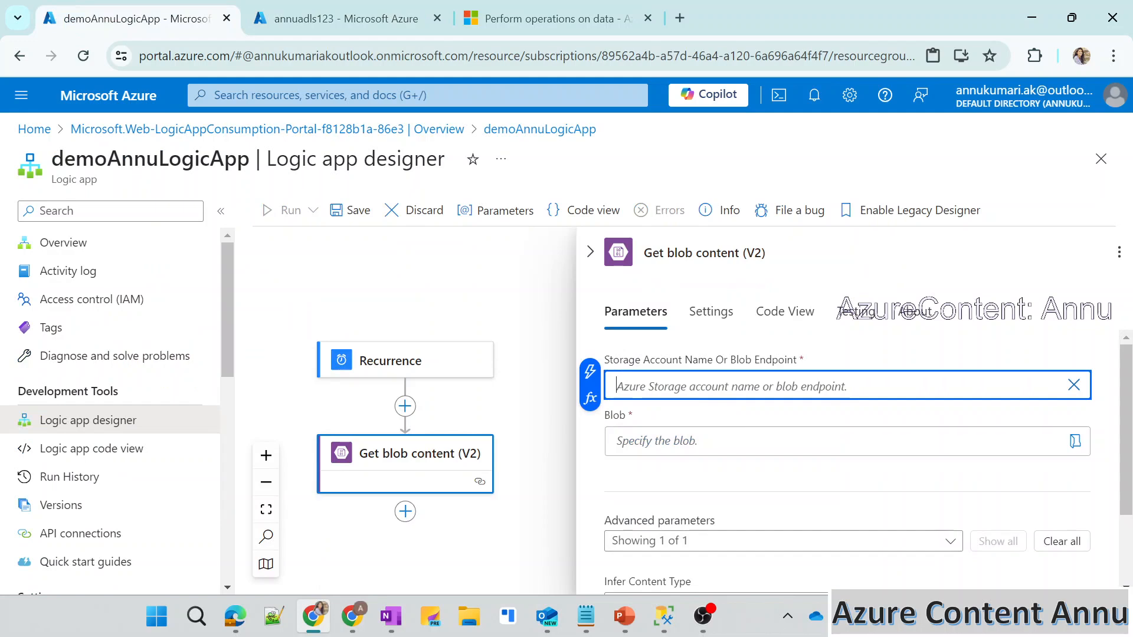
key("ctrl+v")
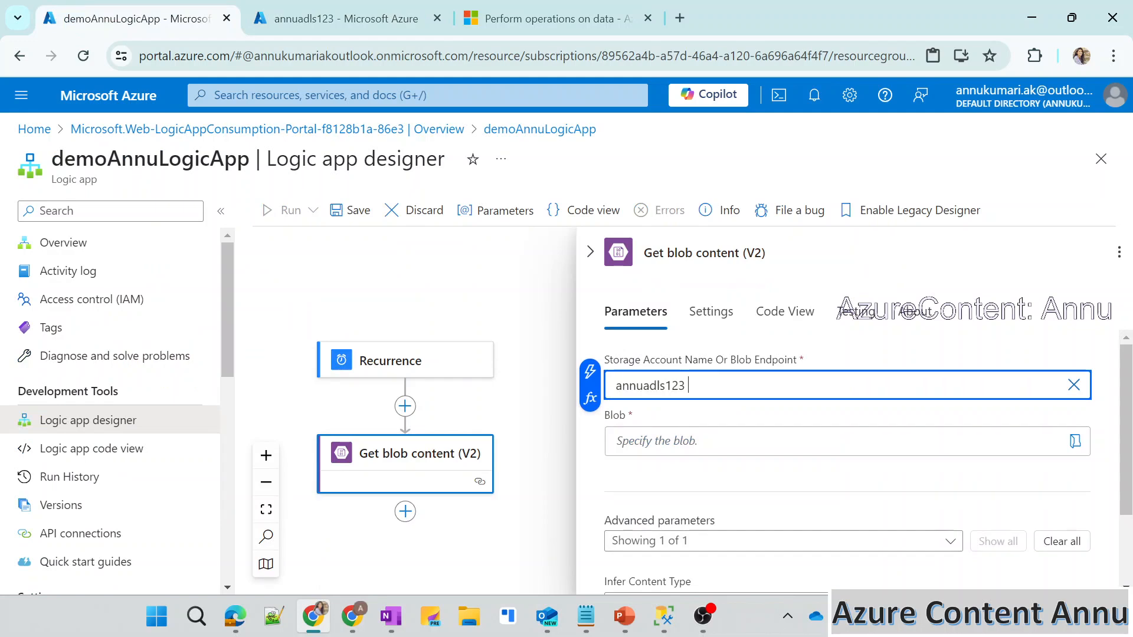
left_click(692, 415)
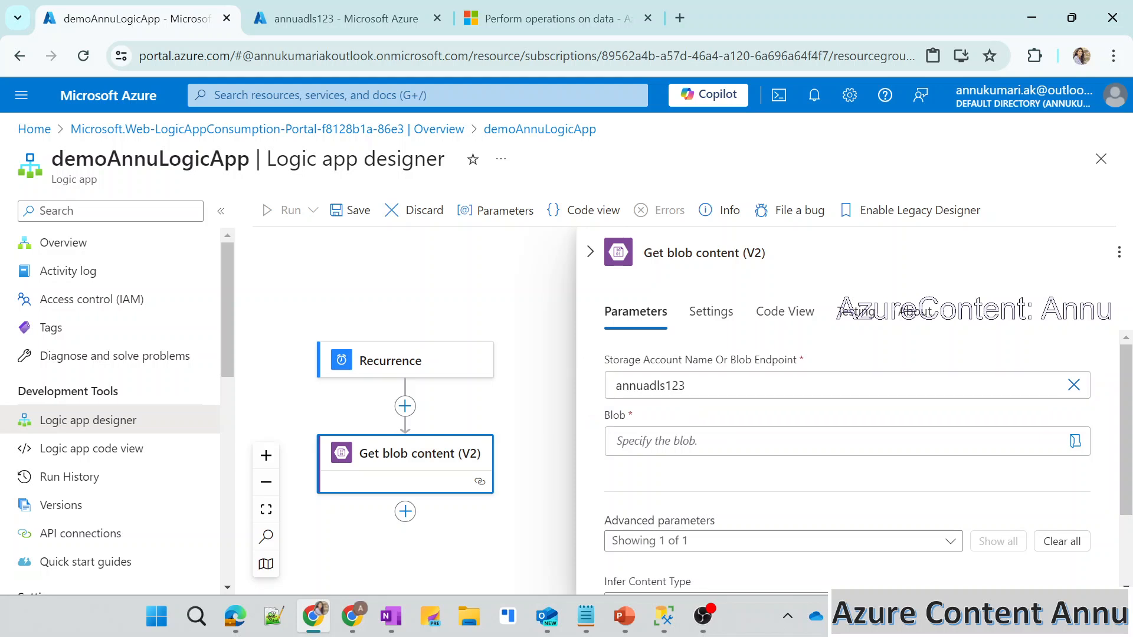
Try to browse the storage account's folders for the blob in the Get blob content action.
left_click(1074, 441)
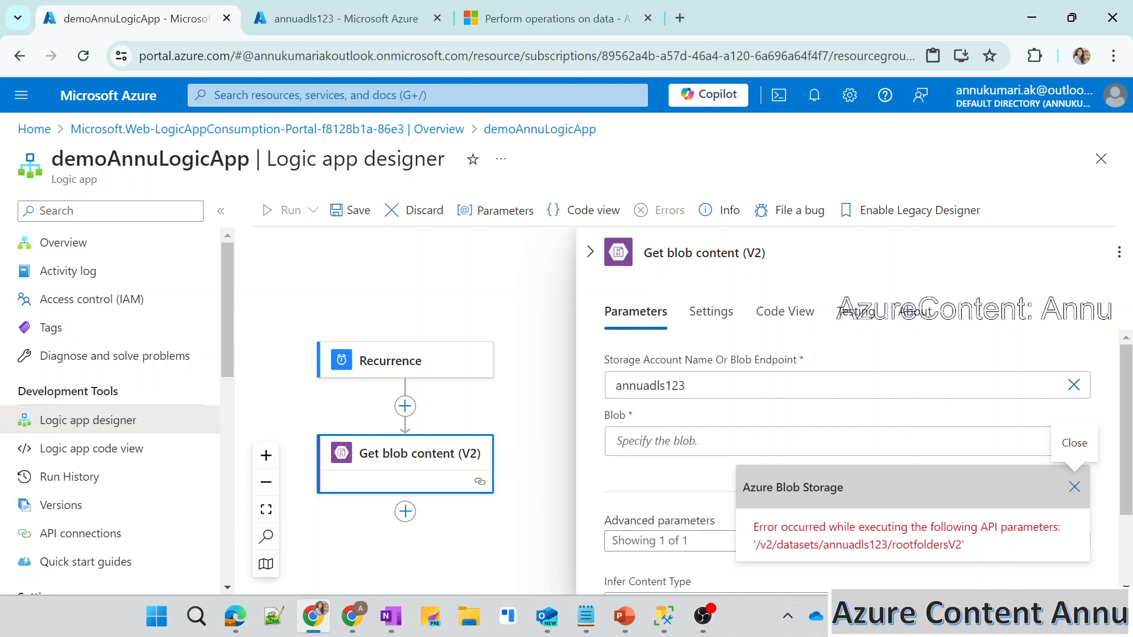
double_click(855, 545)
left_click(855, 545)
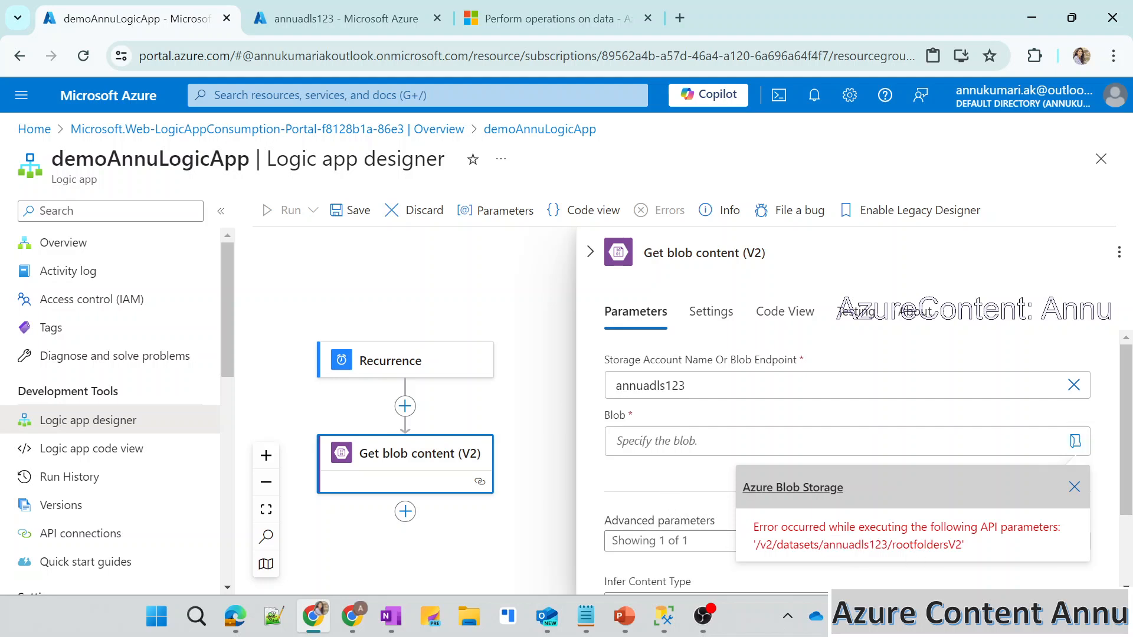
left_click(671, 484)
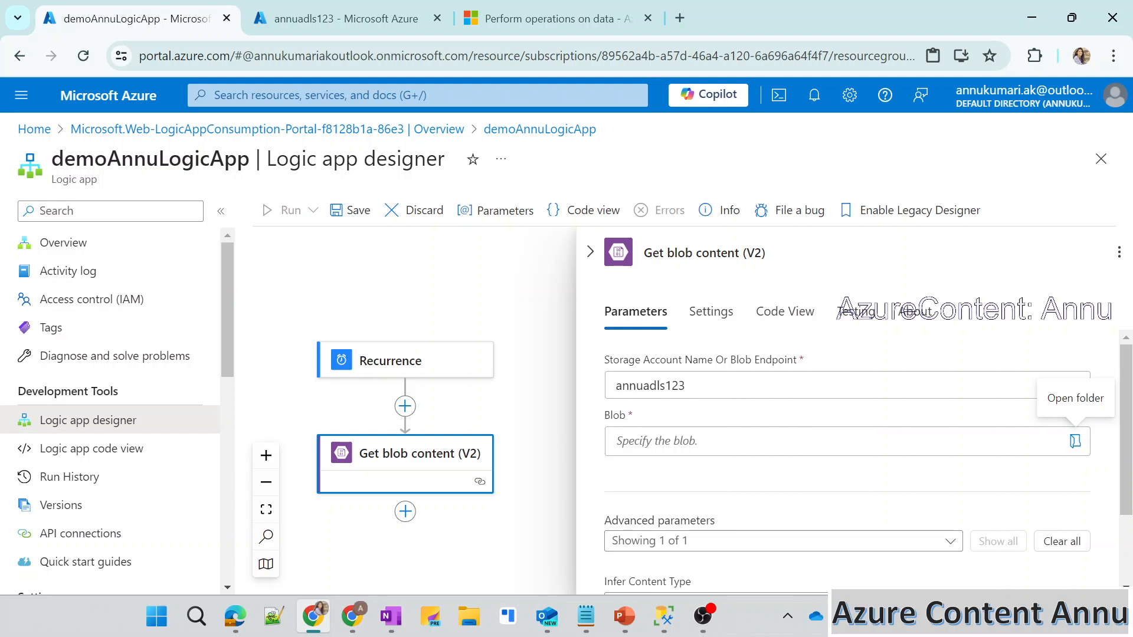
left_click(425, 283)
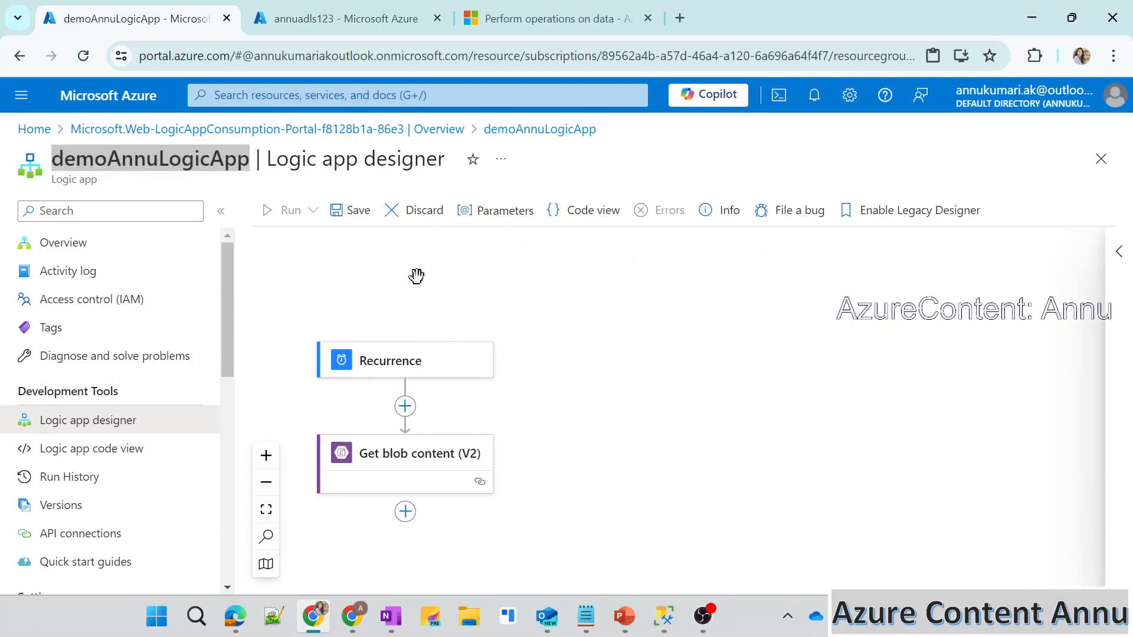
Delete the Get blob content (V2) action and save the workflow with only the Recurrence trigger.
left_click(358, 214)
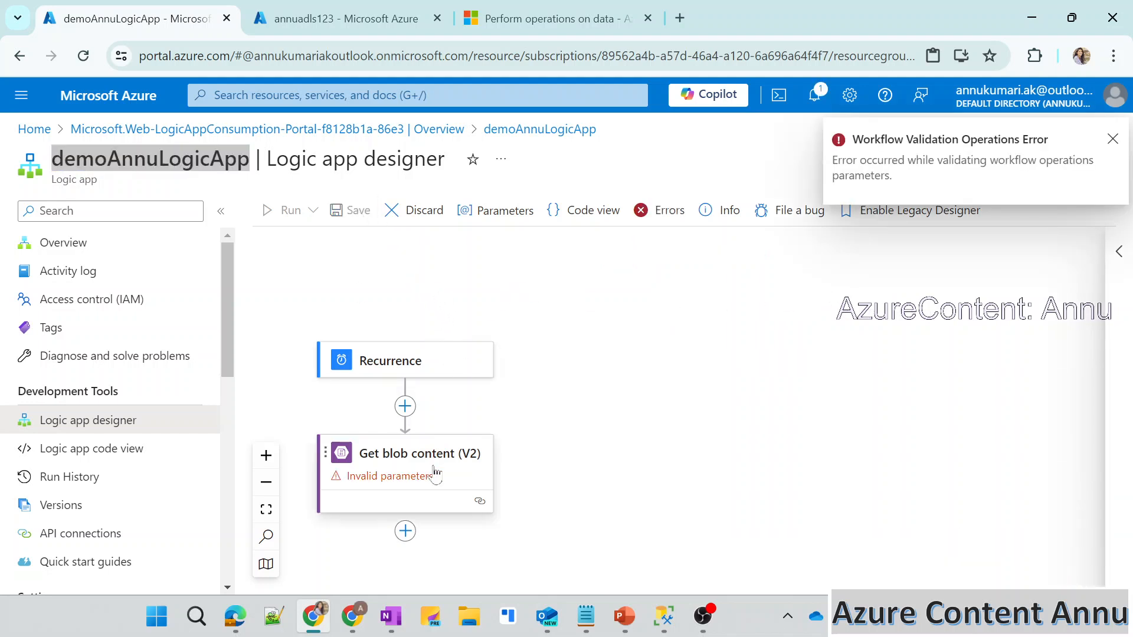
left_click(430, 484)
right_click(430, 495)
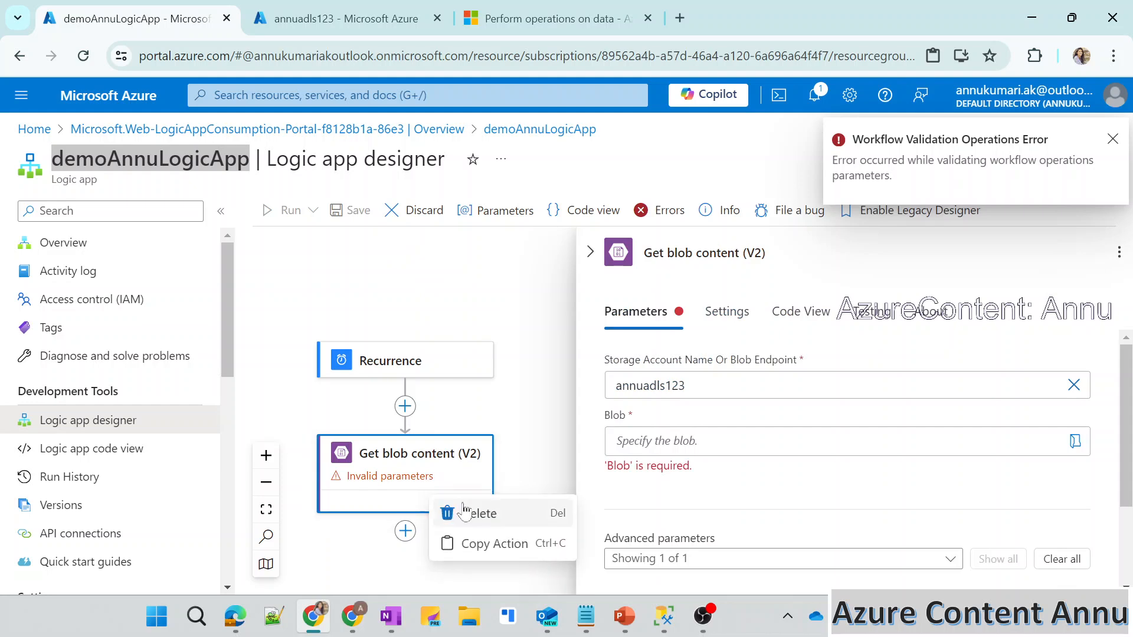
left_click(457, 509)
left_click(693, 447)
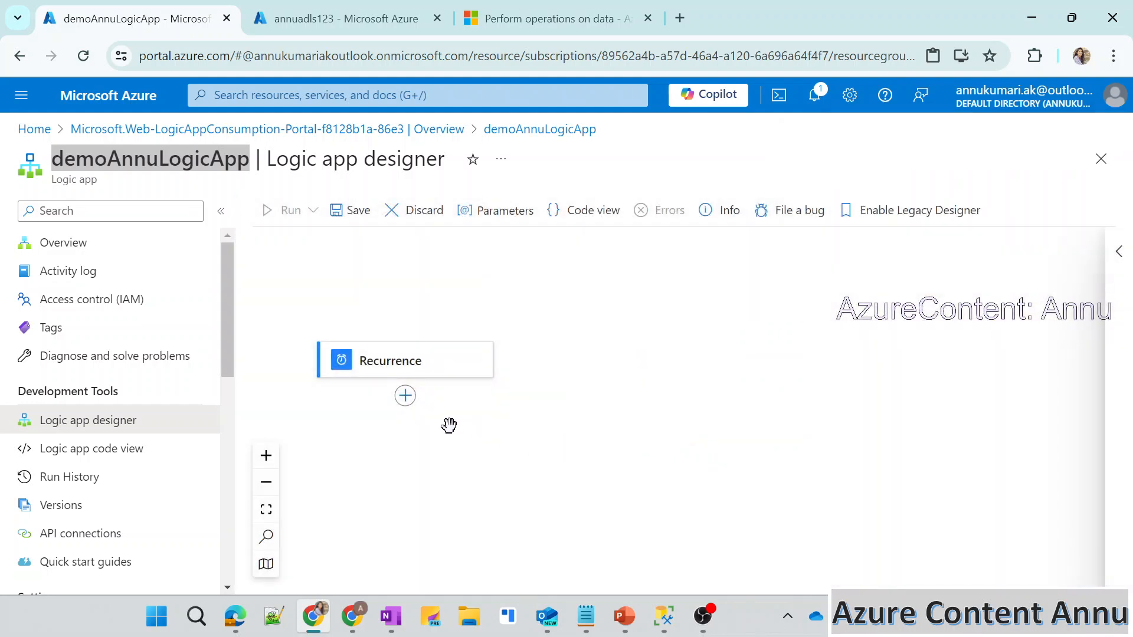
left_click(360, 212)
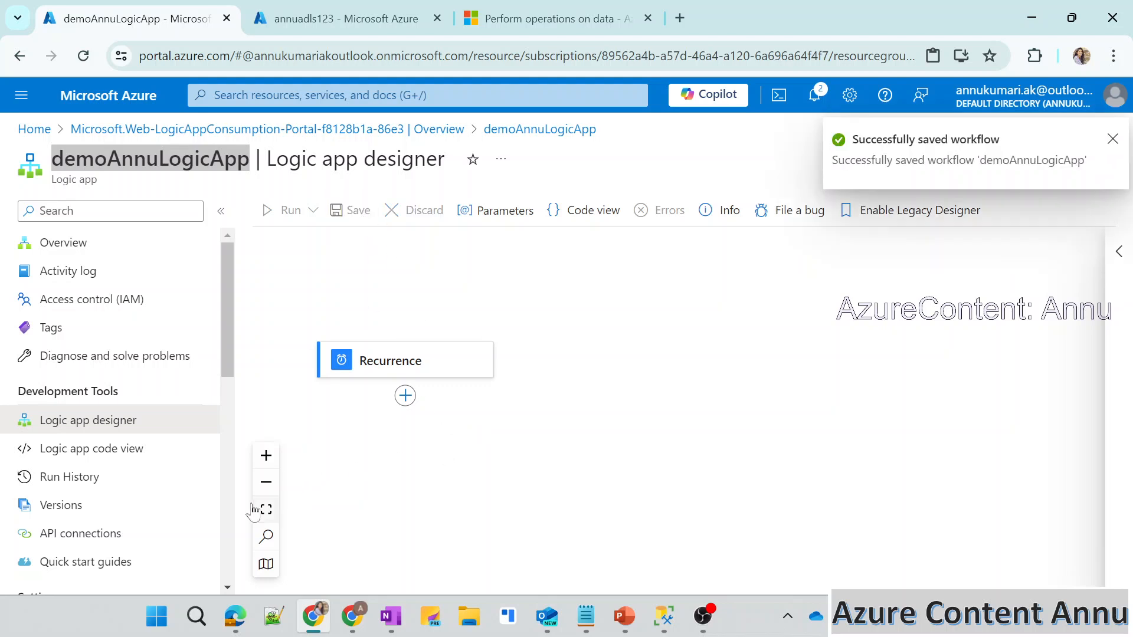
Enable the logic app's system-assigned managed identity and save the change.
scroll(147, 505, "down", 5)
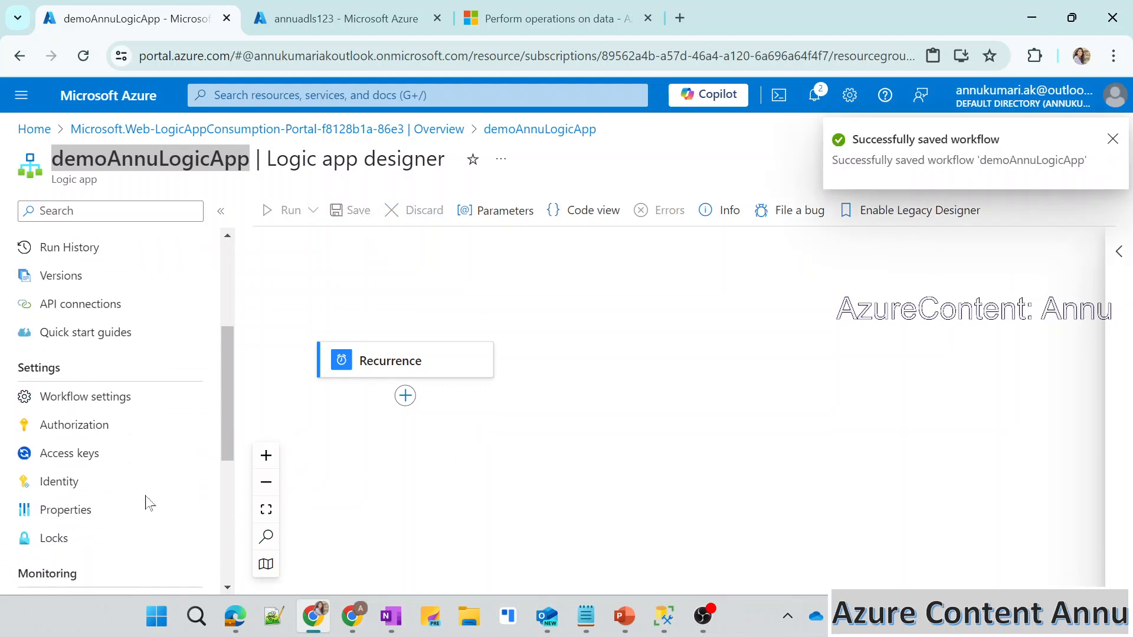
left_click(167, 433)
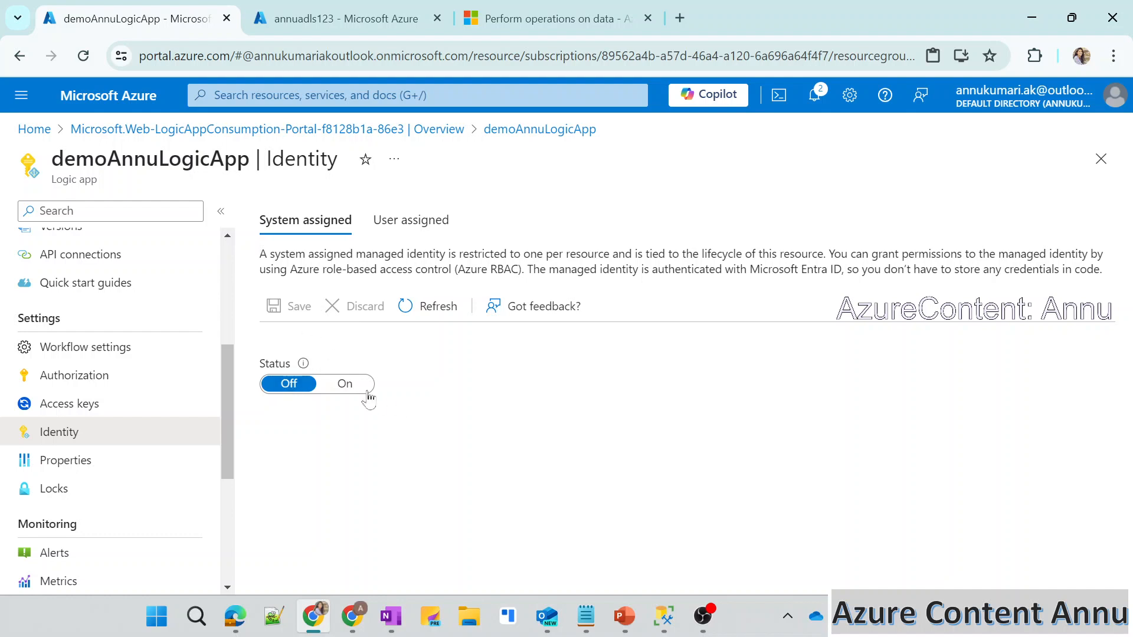
left_click_drag(295, 254, 469, 254)
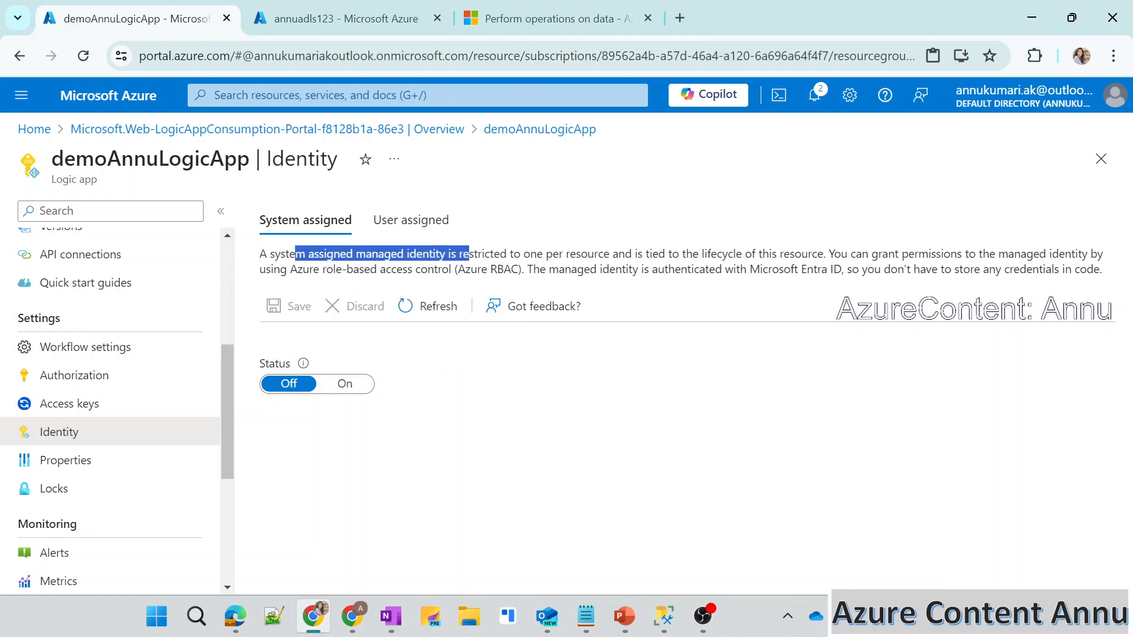
scroll(147, 394, "up", 2)
scroll(145, 395, "up", 1)
scroll(145, 395, "down", 1)
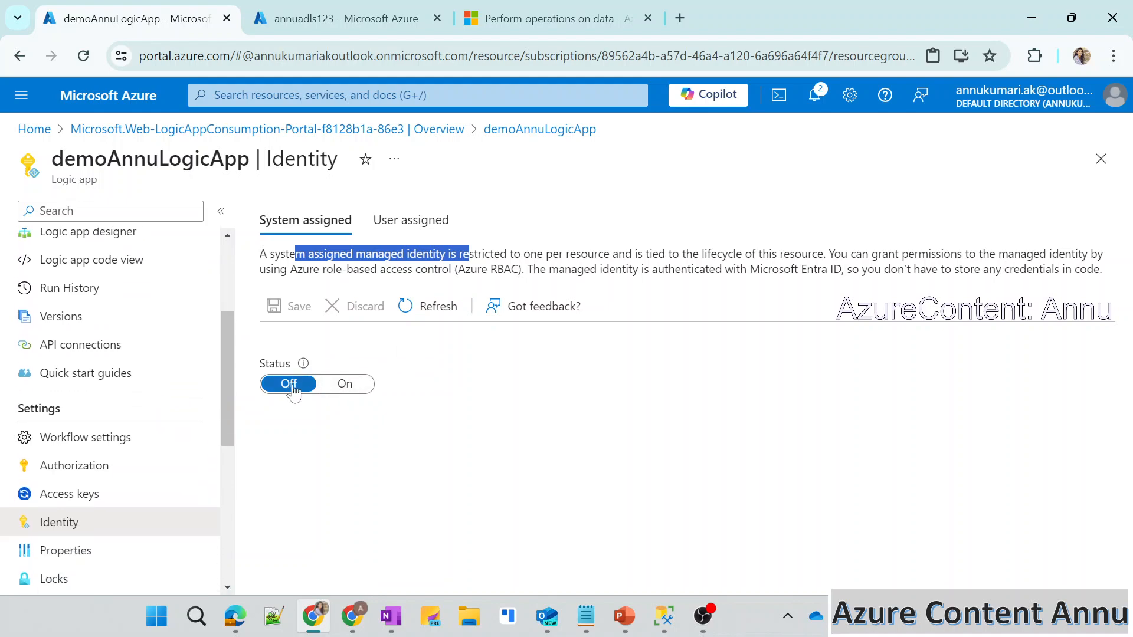
left_click(342, 389)
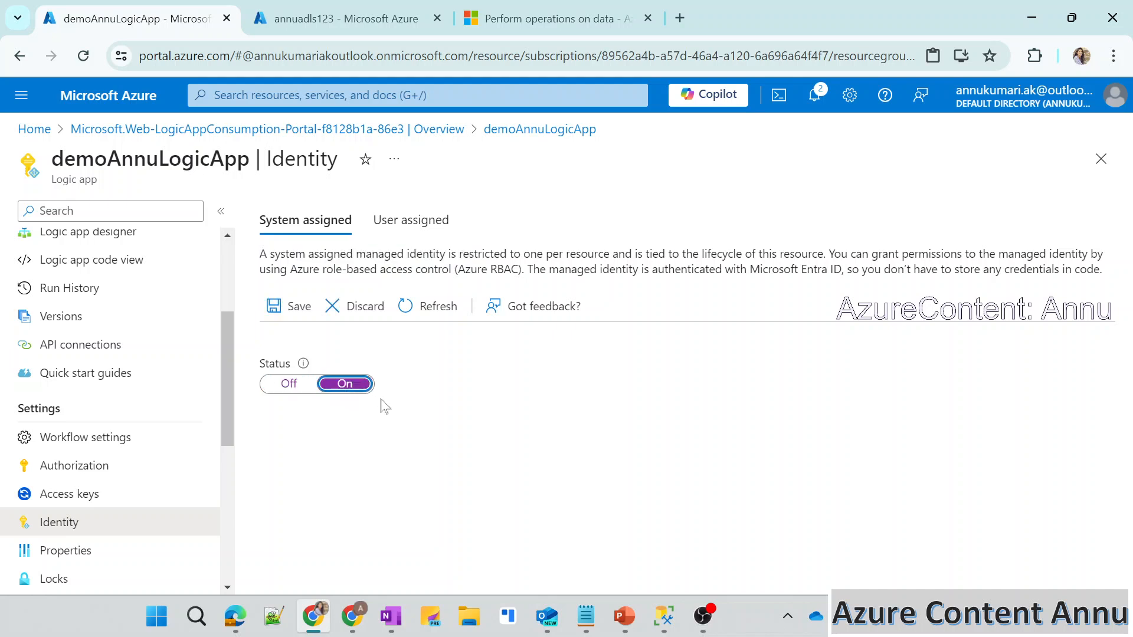
left_click(298, 307)
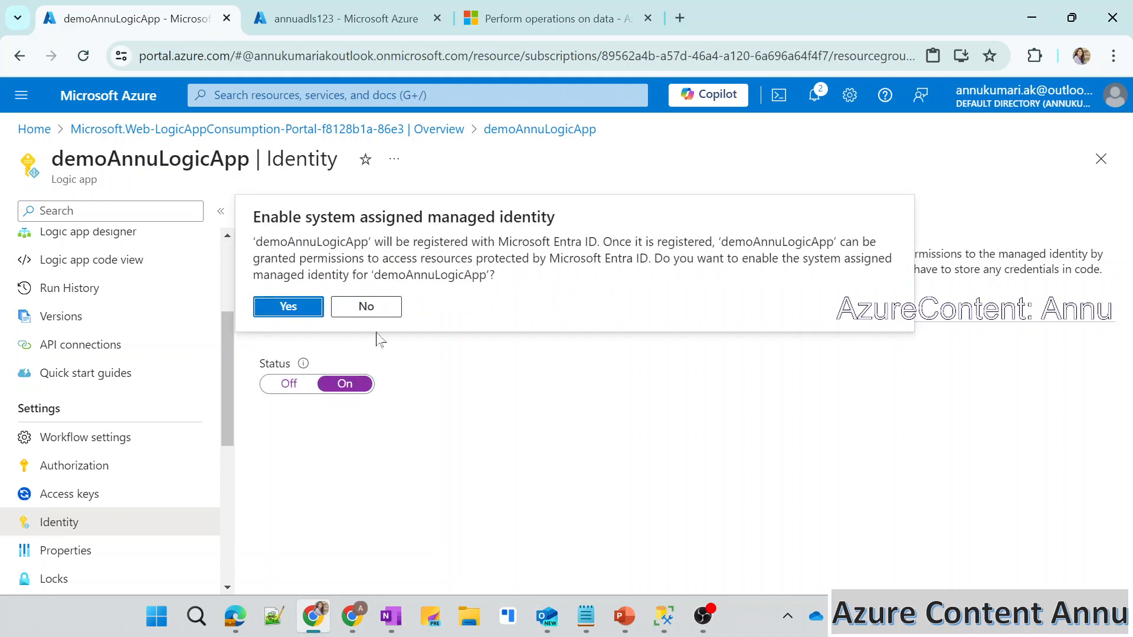
left_click(314, 308)
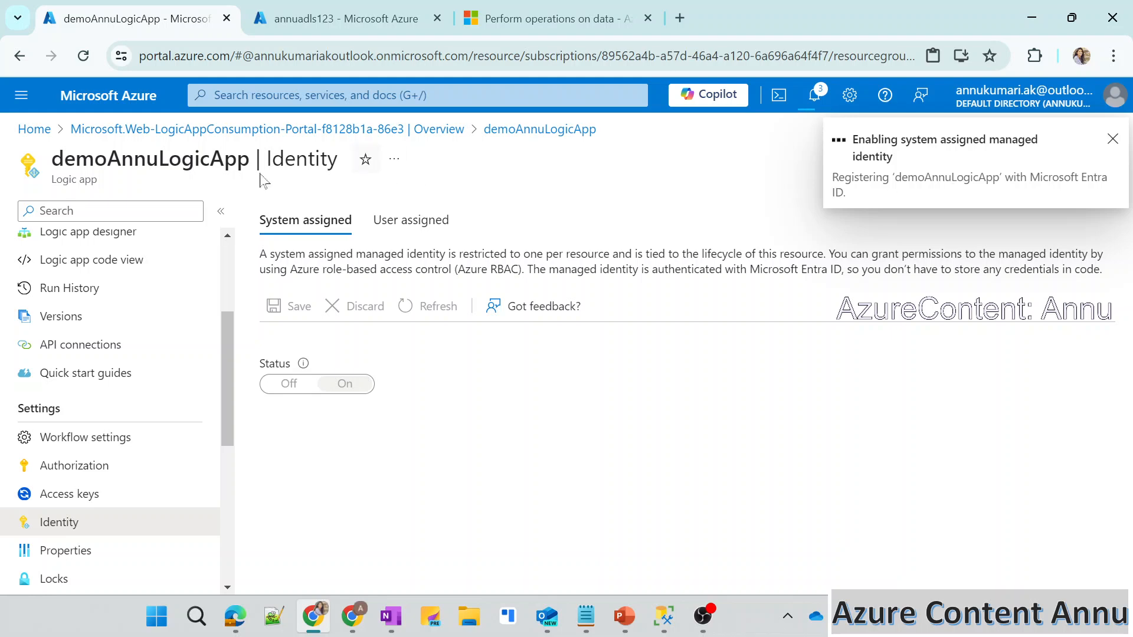
Copy the logic app name demoAnnuLogicApp and open Access Control (IAM) for the annuadls123 storage account.
double_click(151, 159)
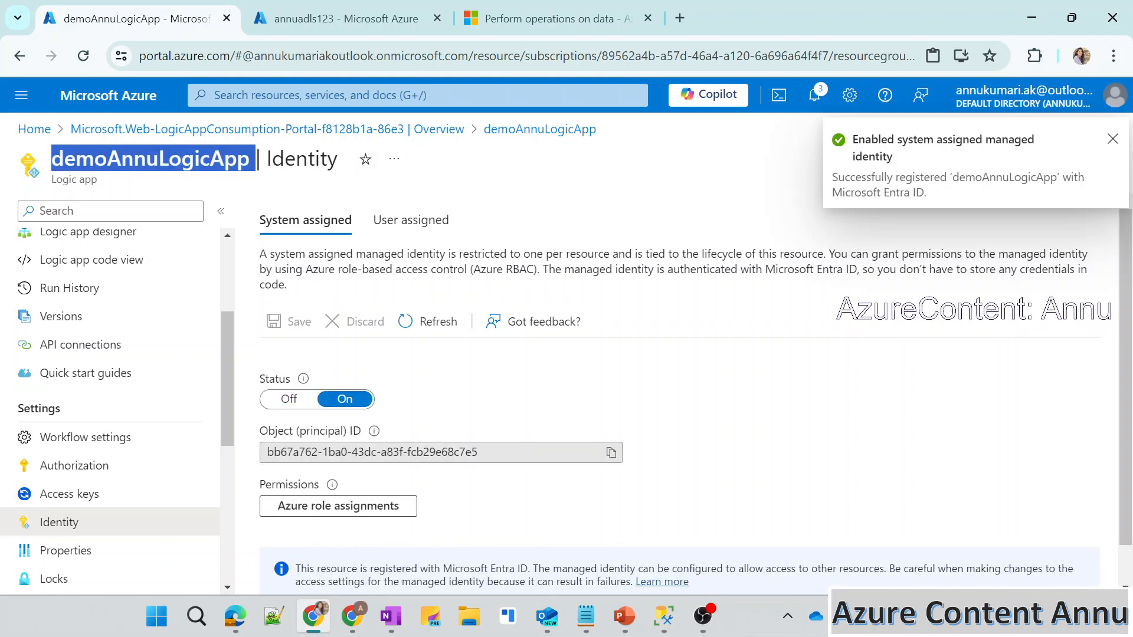
scroll(432, 479, "down", 1)
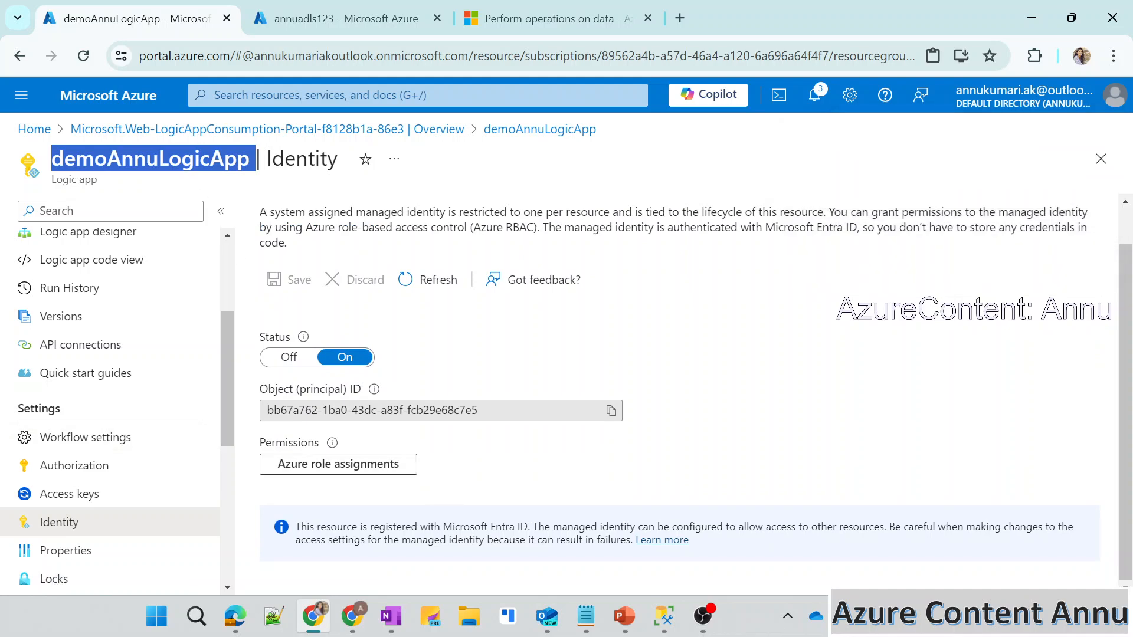
left_click(285, 20)
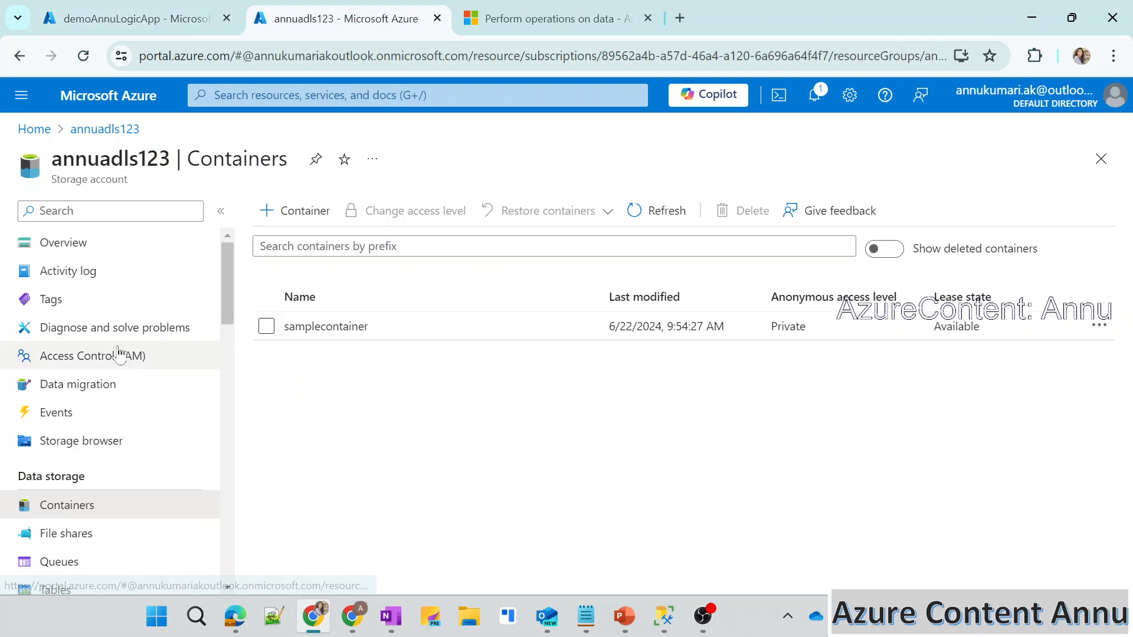
left_click(104, 357)
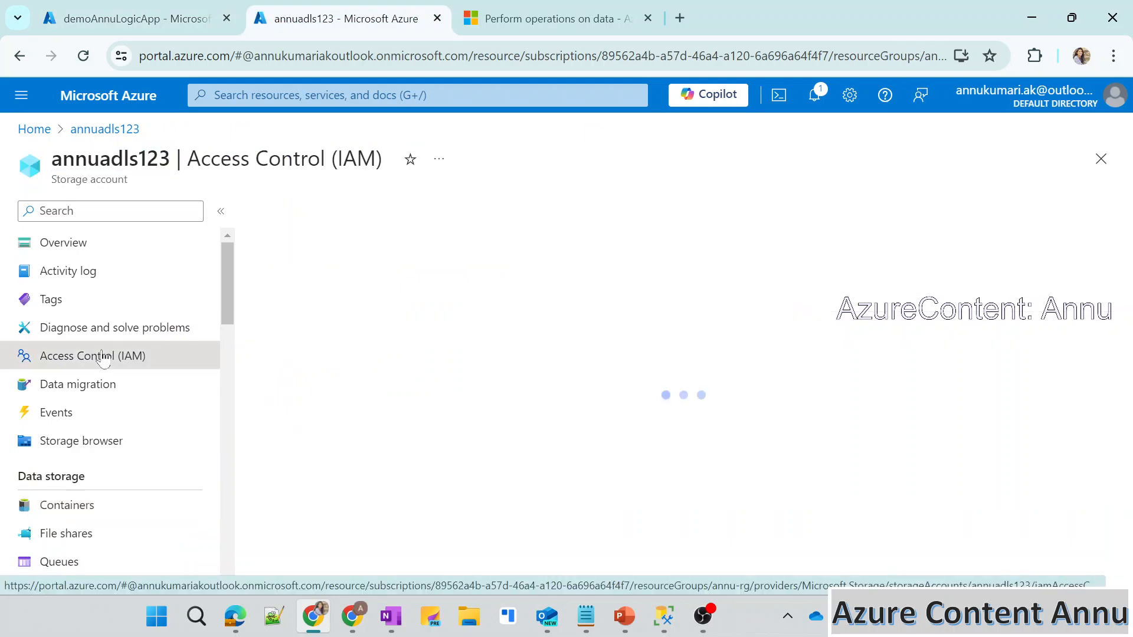
Start a role assignment on the storage account using the Storage Blob Data Contributor role.
left_click(292, 211)
left_click(295, 240)
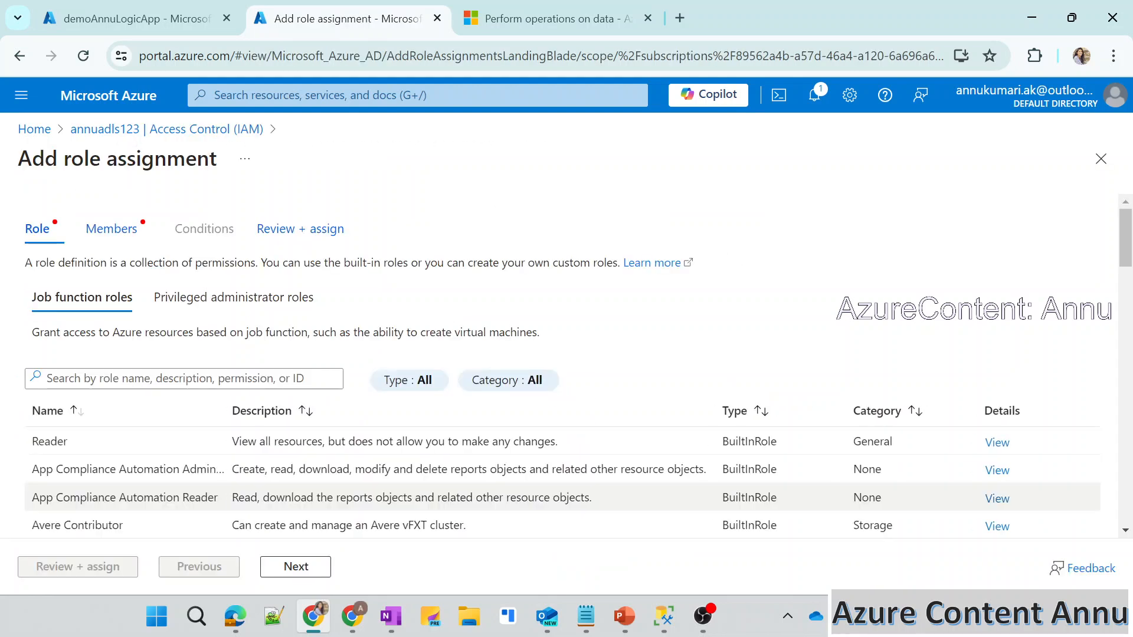
scroll(281, 498, "down", 1)
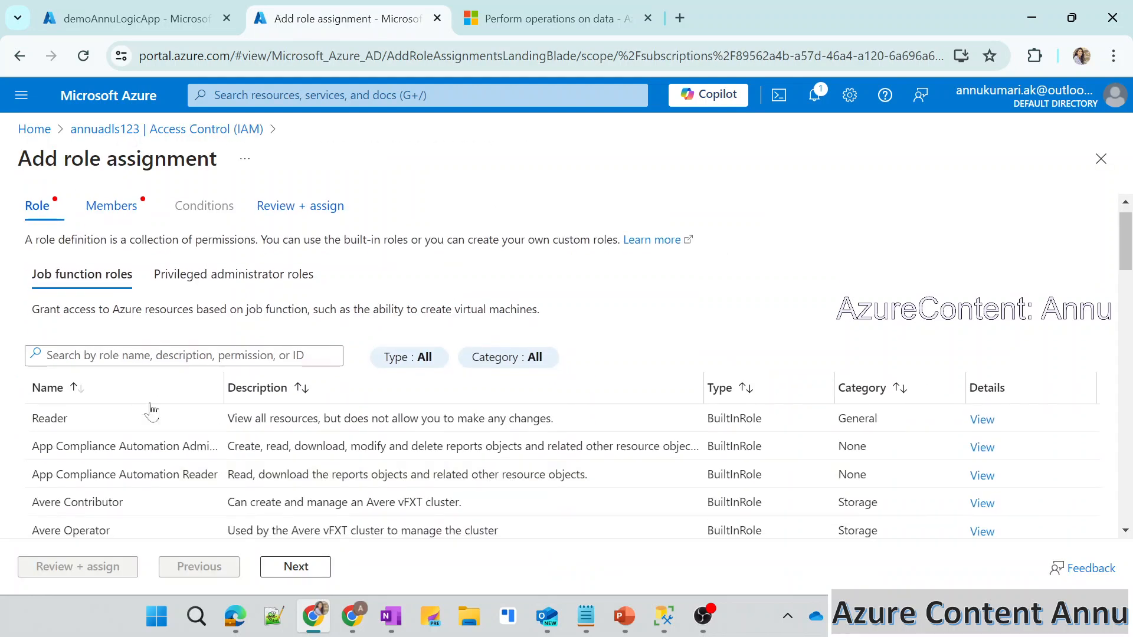
scroll(152, 411, "down", 5)
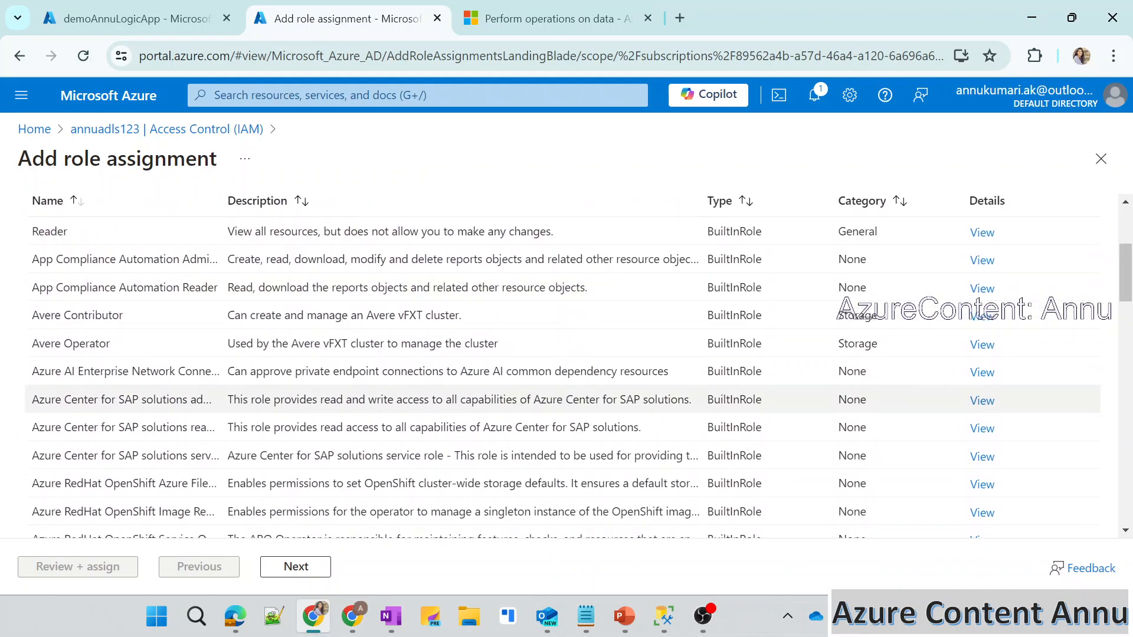
scroll(152, 412, "down", 7)
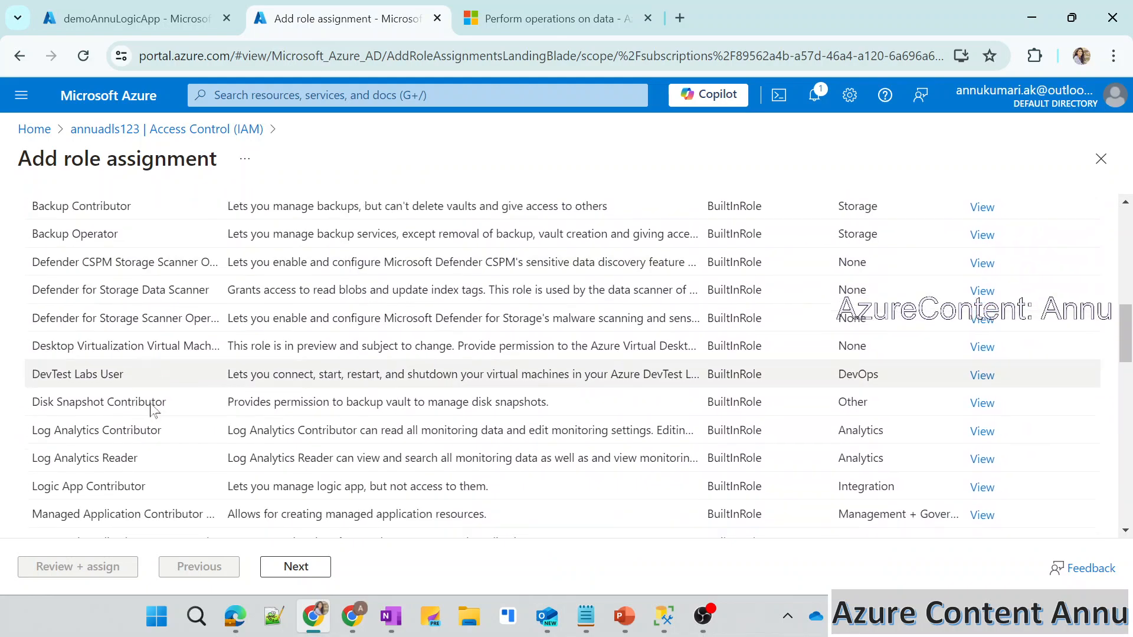
scroll(152, 411, "down", 9)
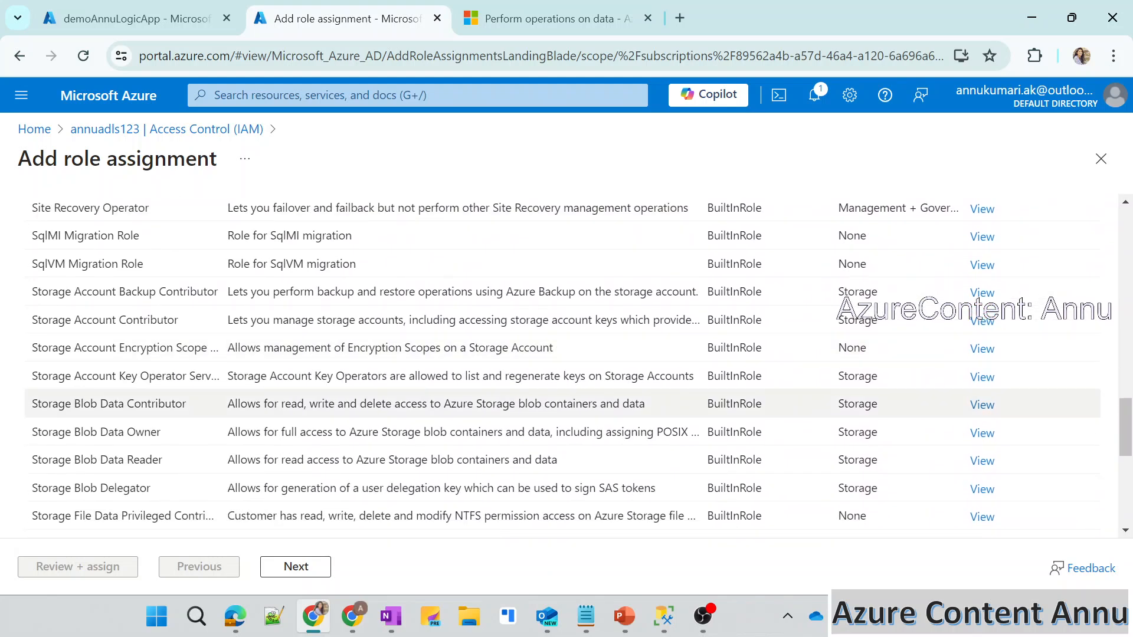
left_click(151, 407)
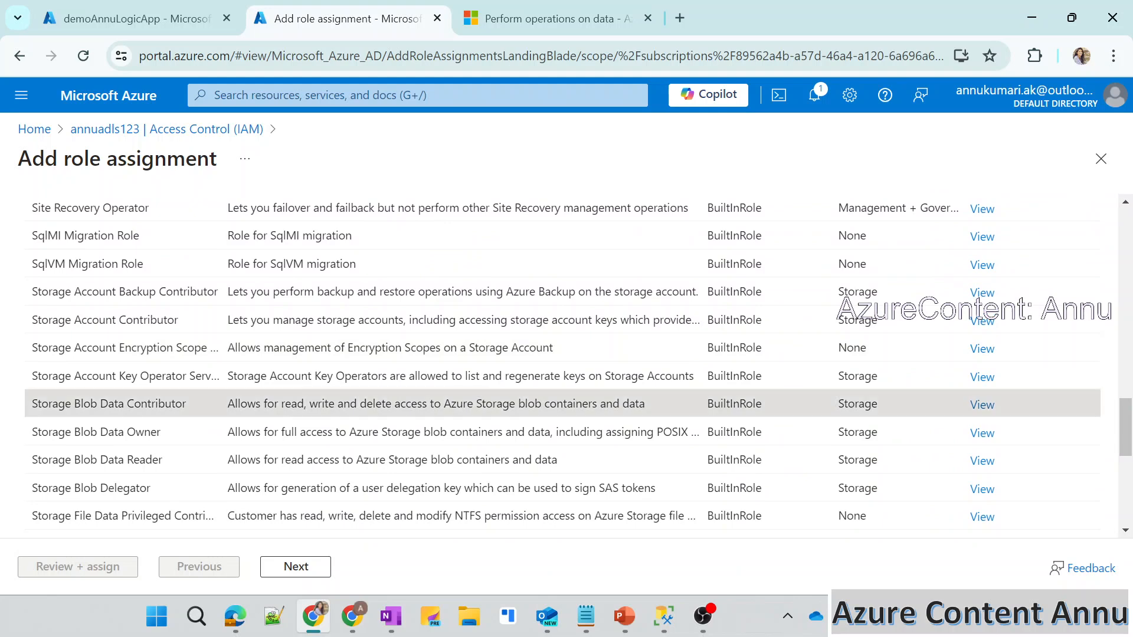
left_click_drag(247, 407, 597, 403)
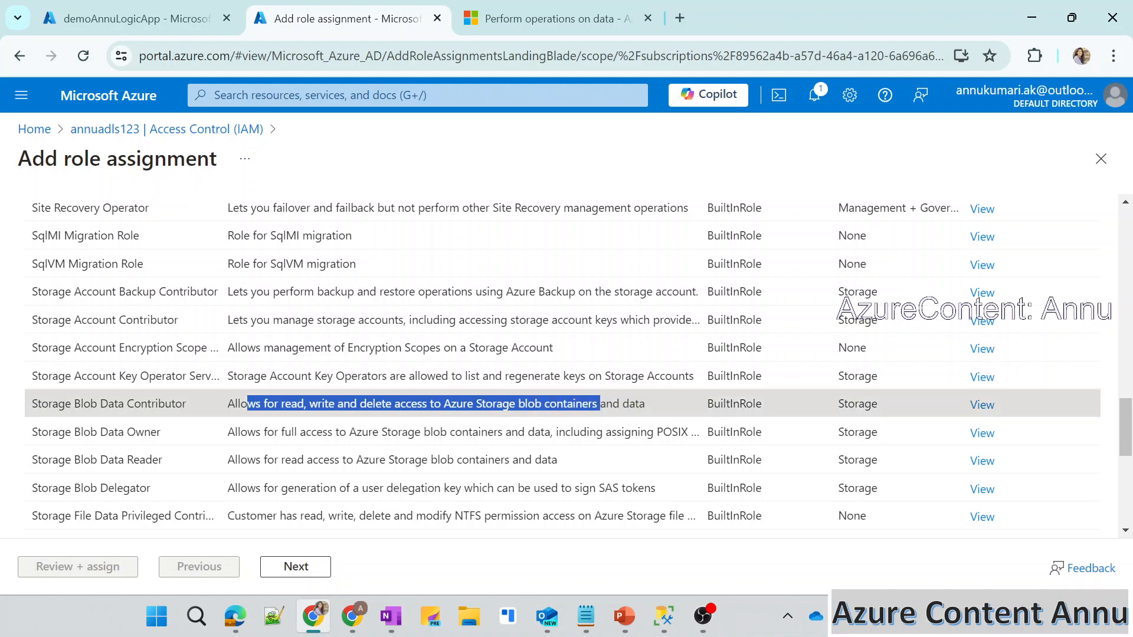
double_click(532, 404)
left_click(531, 404)
left_click(295, 567)
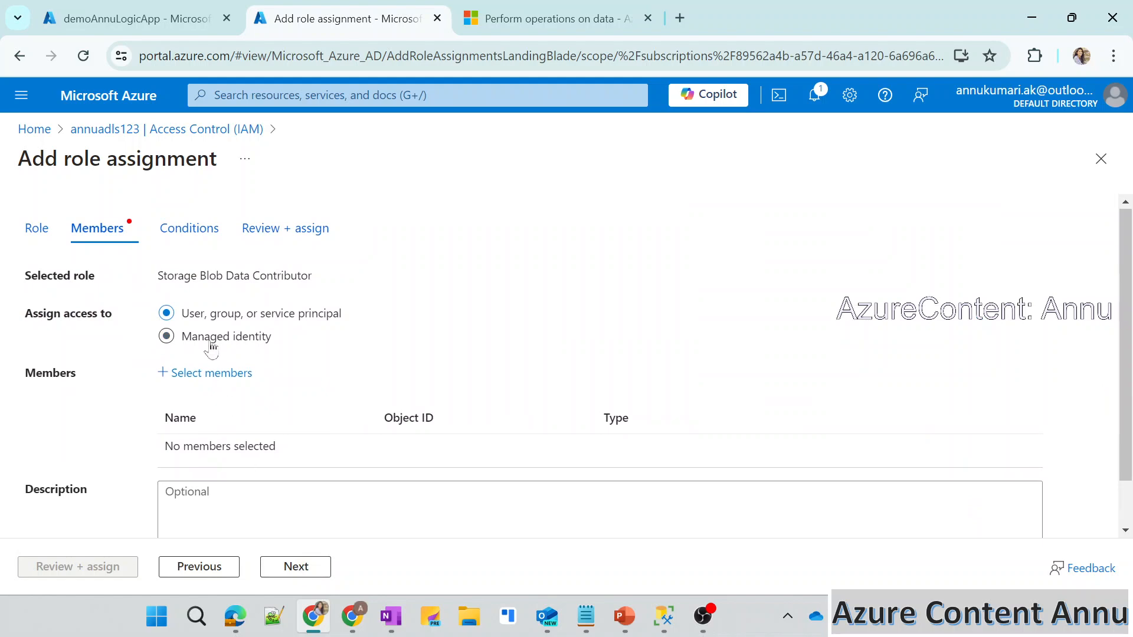
Try to find demoAnnuLogicApp among all system-assigned managed identities as a role member, and leave the role assignment.
left_click(203, 373)
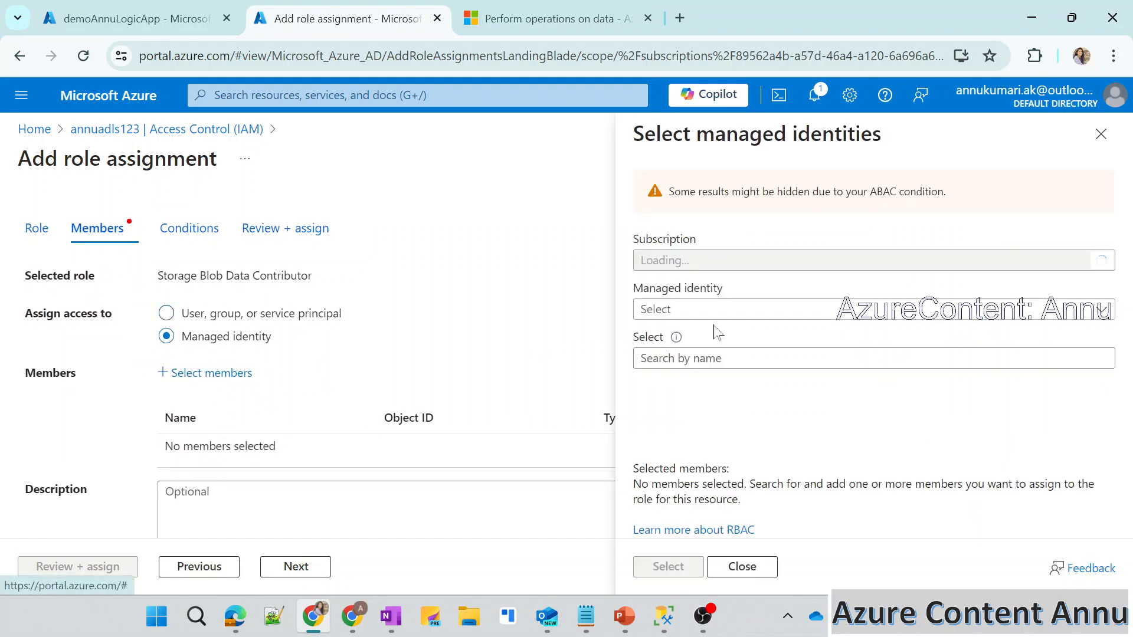
left_click(699, 319)
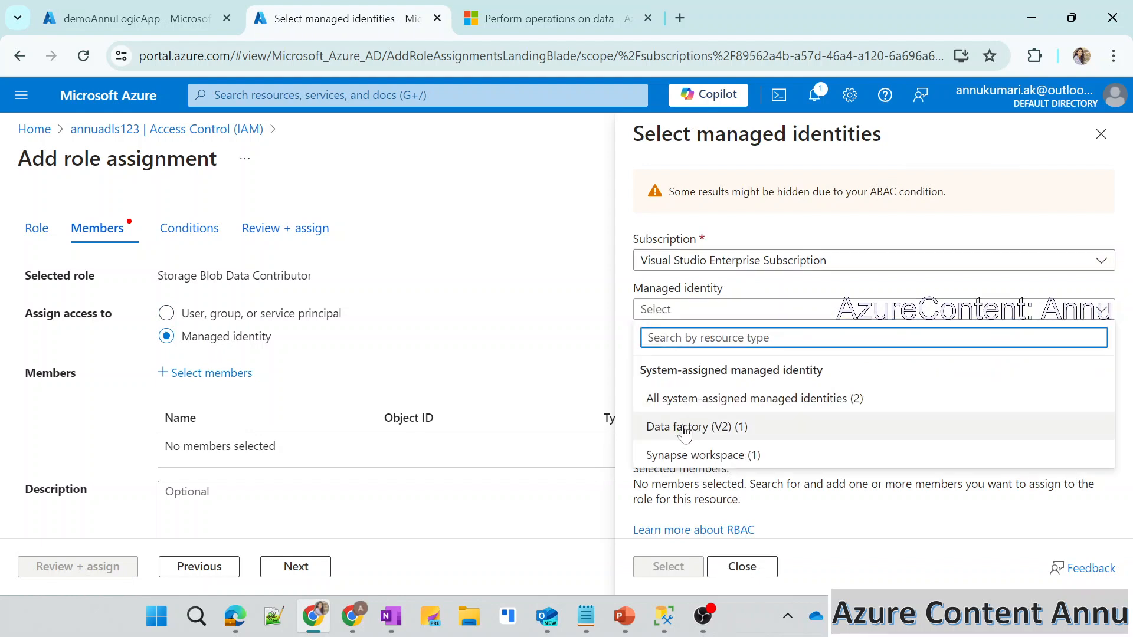
left_click(664, 401)
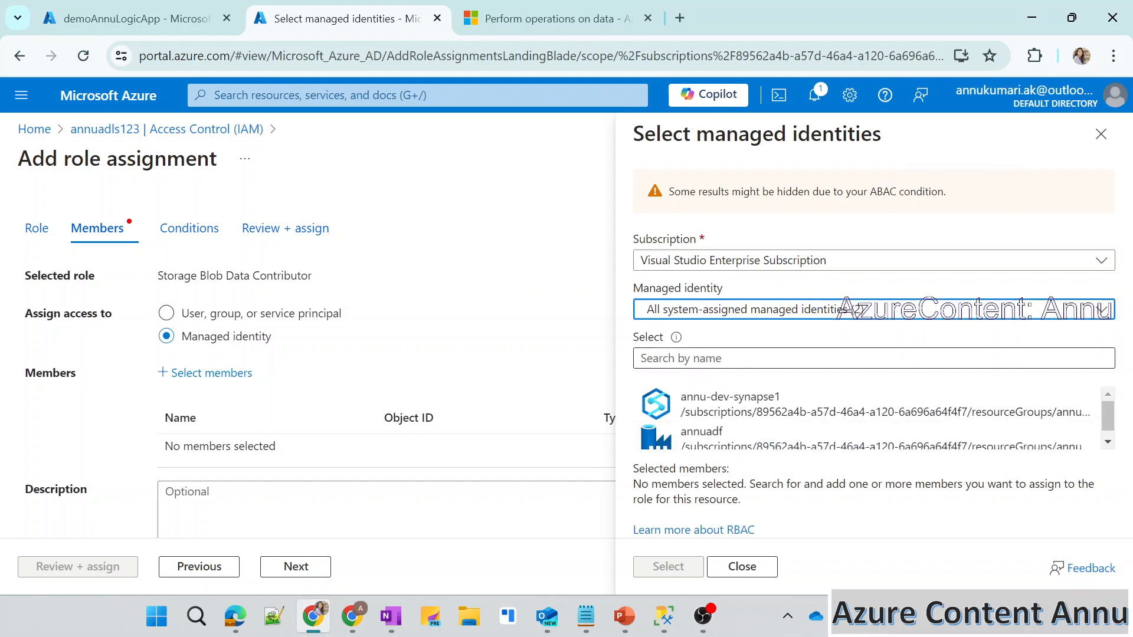
left_click(685, 358)
type("demoAnnuLogicApp")
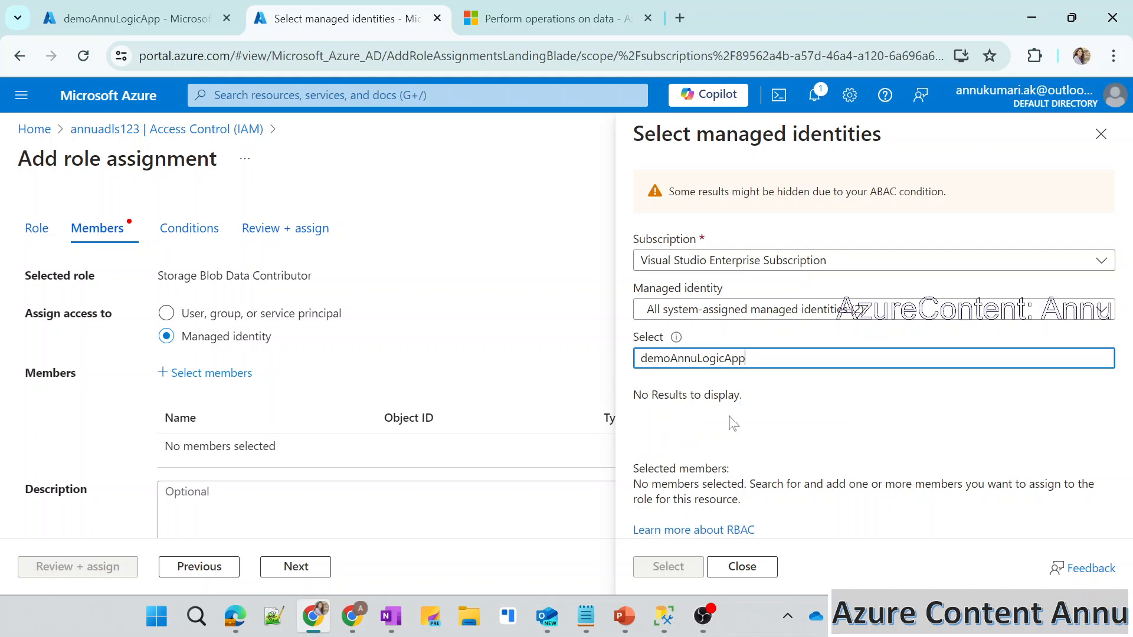
left_click(742, 566)
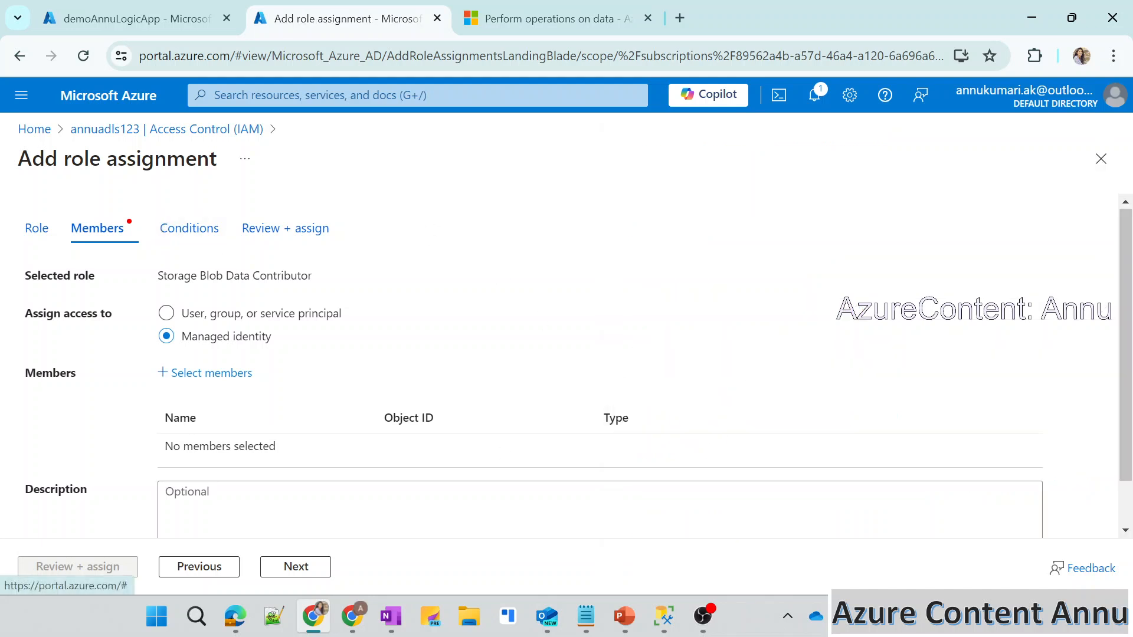
left_click(78, 131)
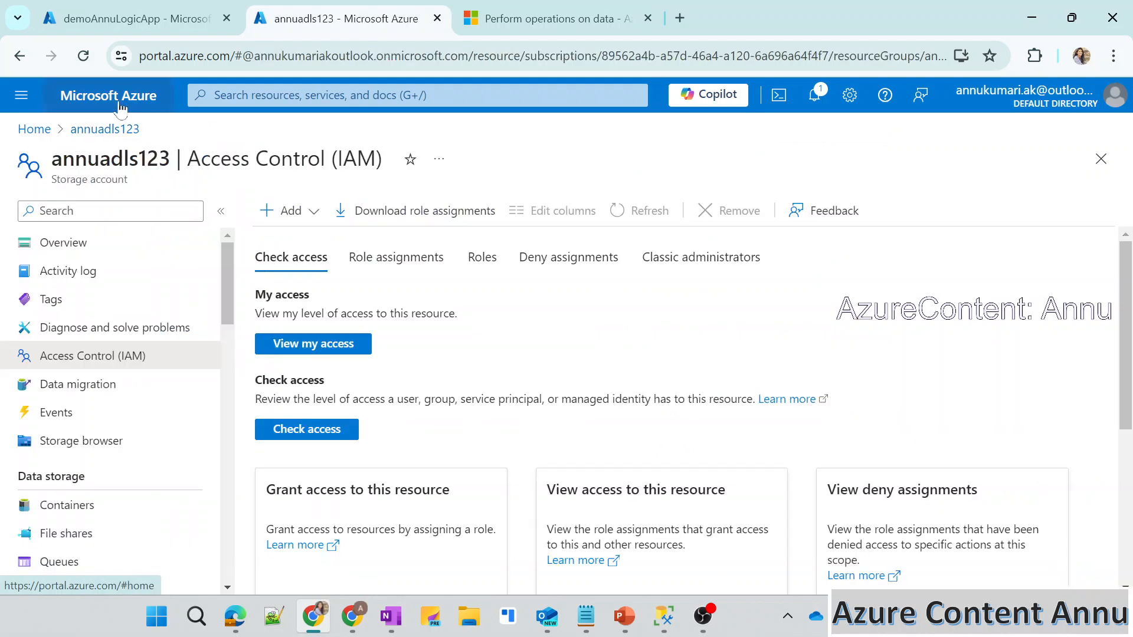
Reload the storage account's access control page and dismiss the credit and feedback notifications.
left_click(88, 61)
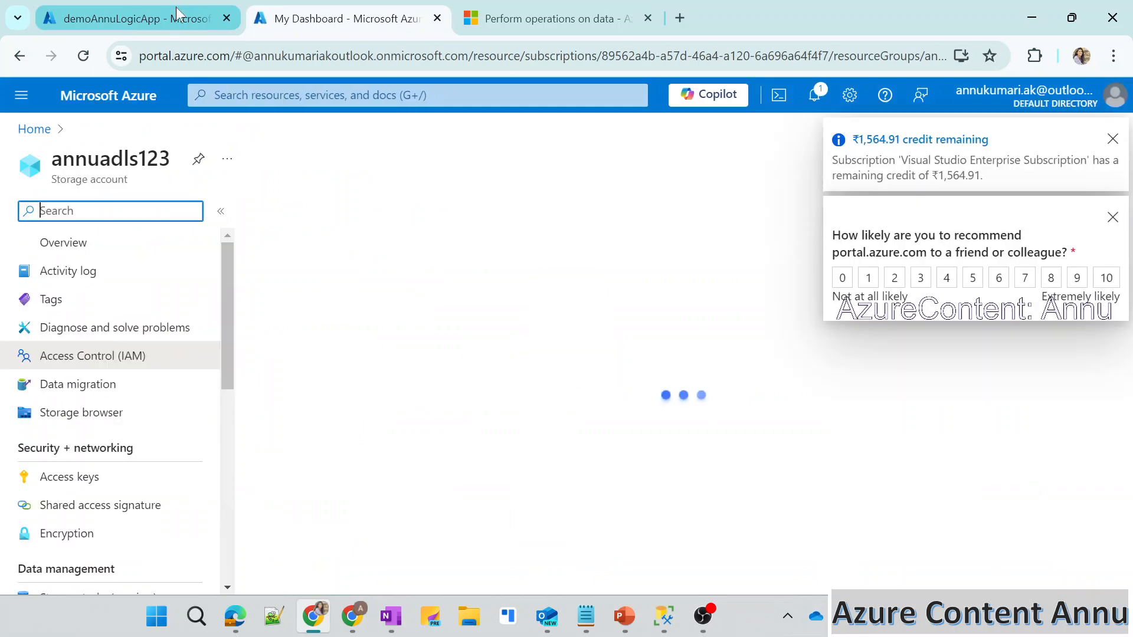
left_click(1112, 140)
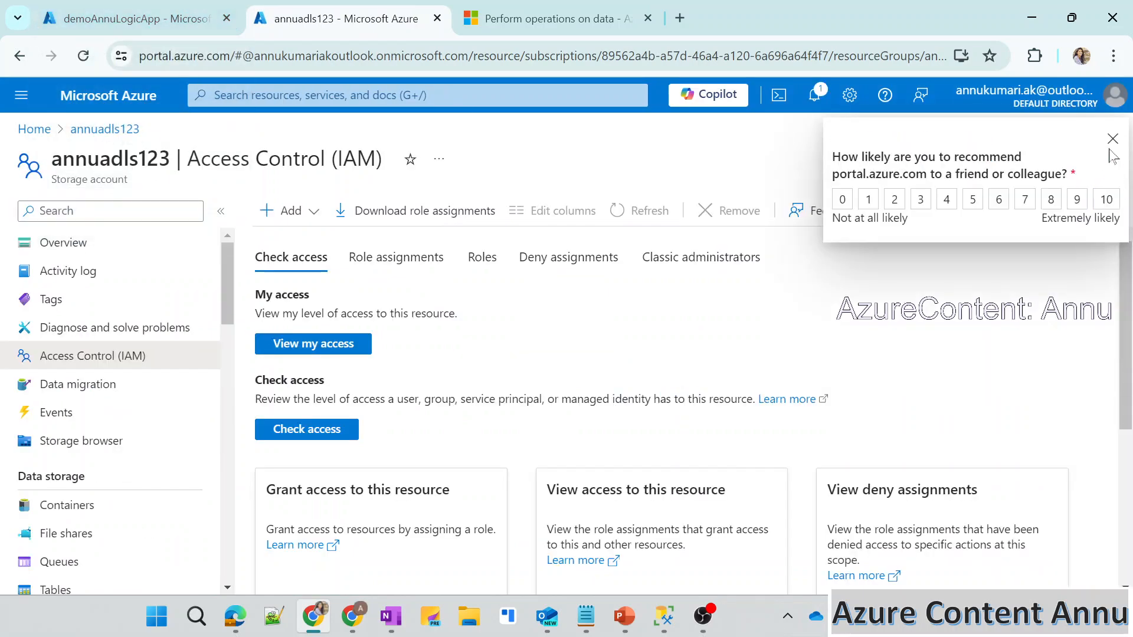
left_click(1111, 145)
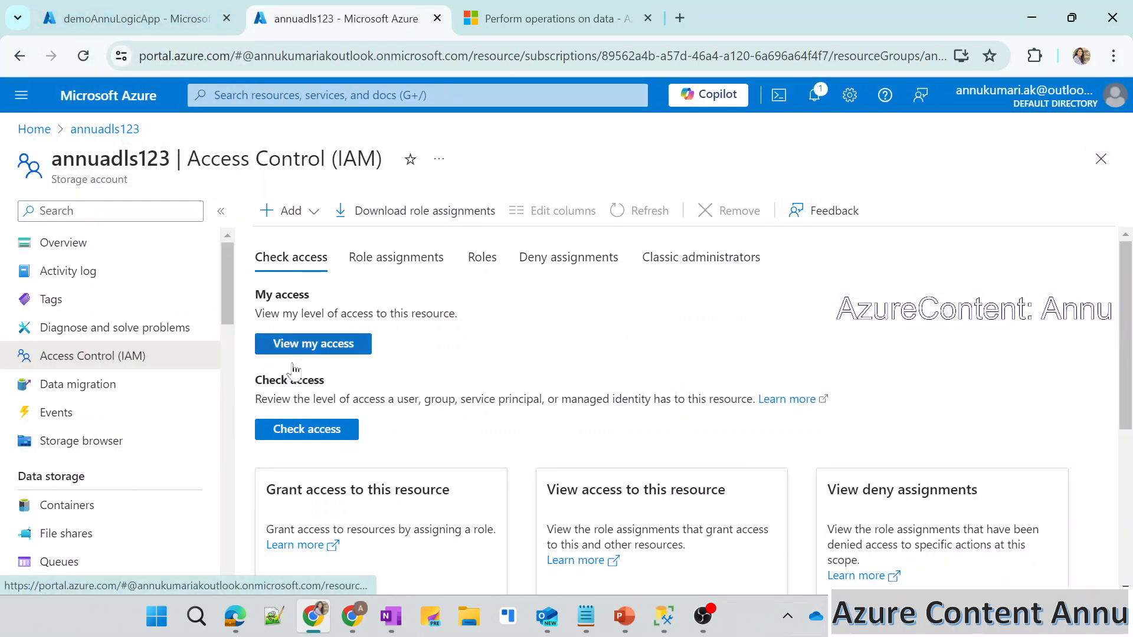
Add a new role assignment, searching the roles for "storage blo" and choosing Storage Blob Data Contributor.
left_click(277, 216)
left_click(296, 239)
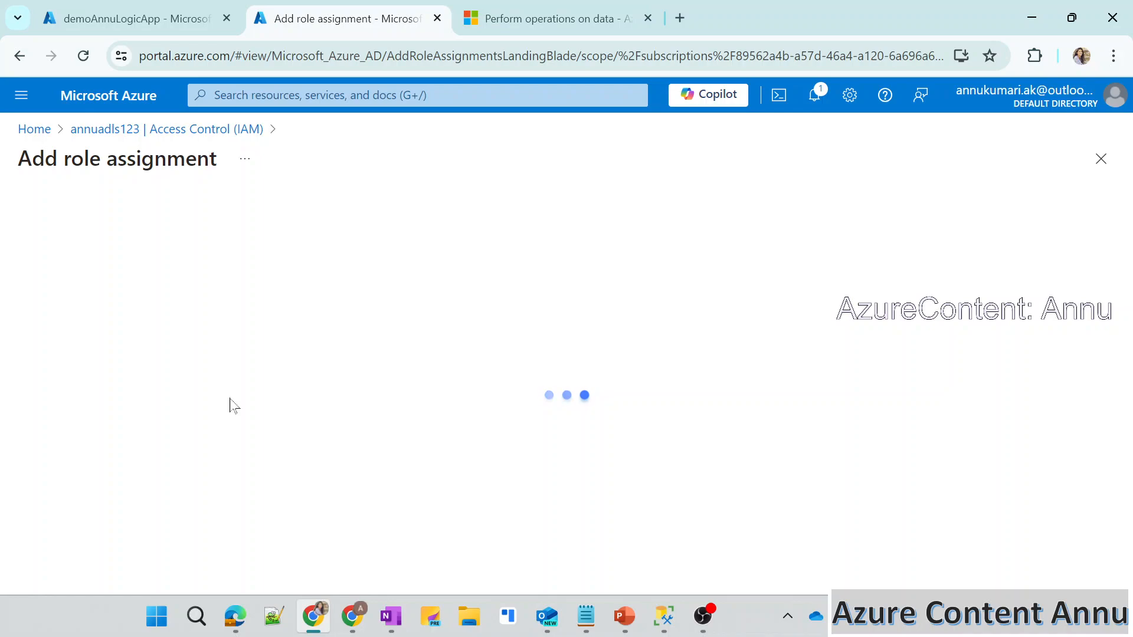
scroll(230, 389, "down", 8)
scroll(561, 365, "down", 6)
scroll(561, 366, "up", 15)
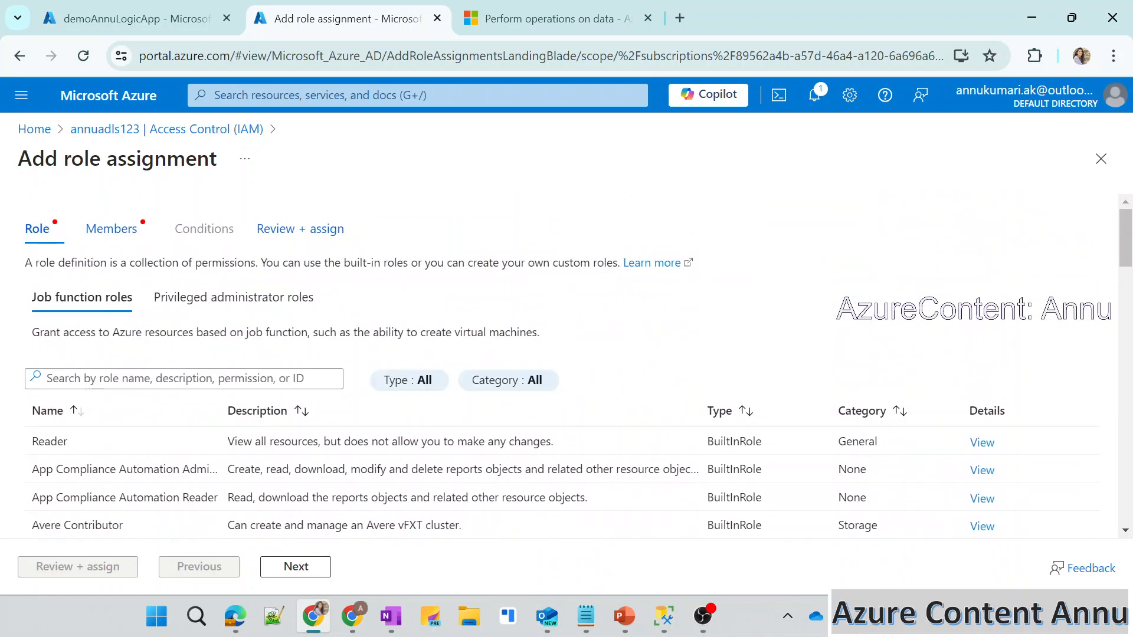
left_click(183, 379)
type("storage blo")
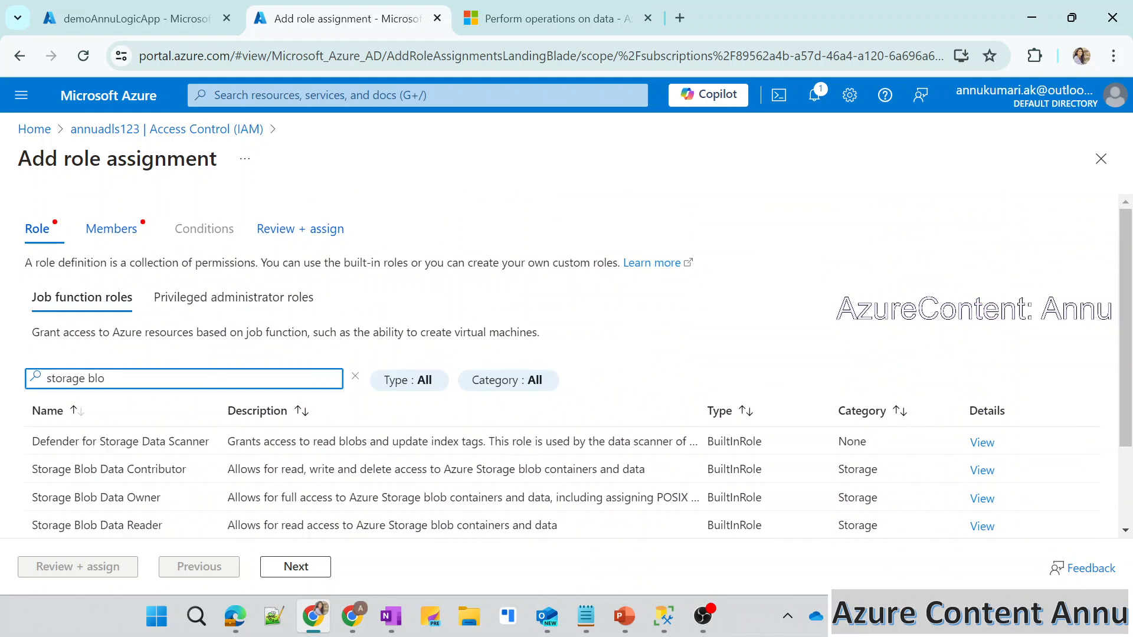
left_click(643, 474)
left_click(296, 568)
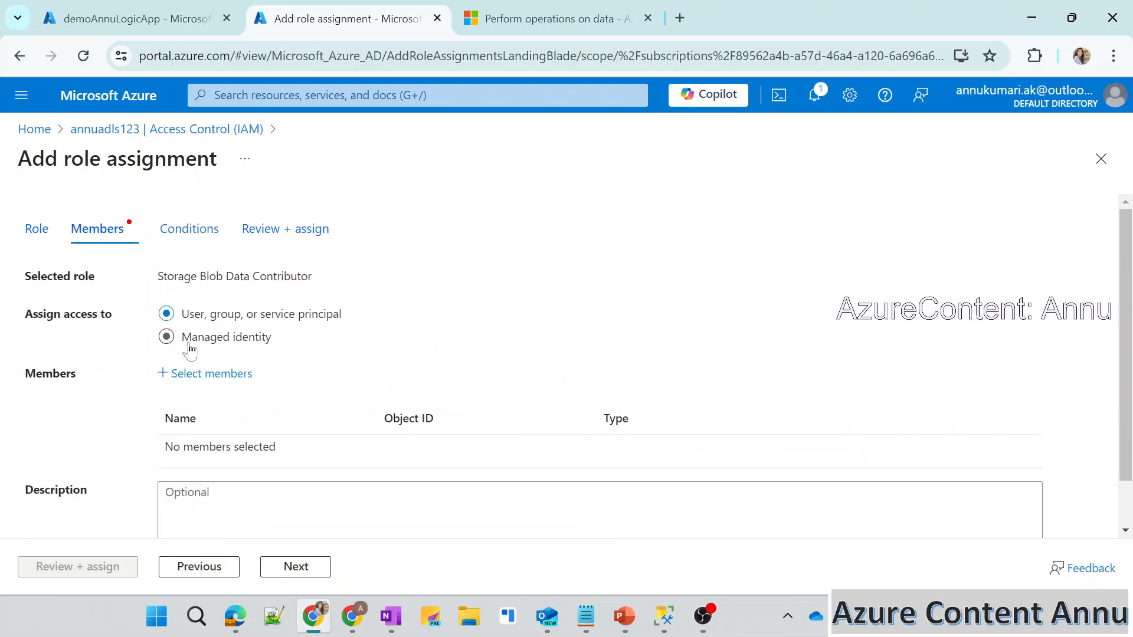
Select the demoAnnuLogicApp managed identity from the Logic app type as the member and complete the role assignment.
left_click(195, 373)
left_click(669, 312)
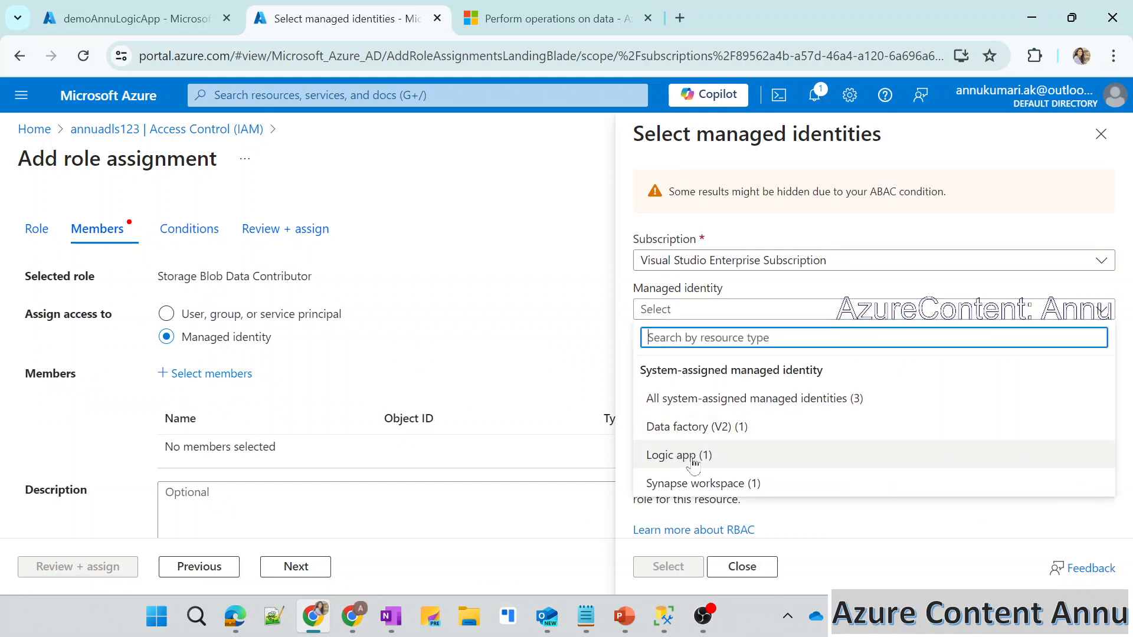
left_click(700, 459)
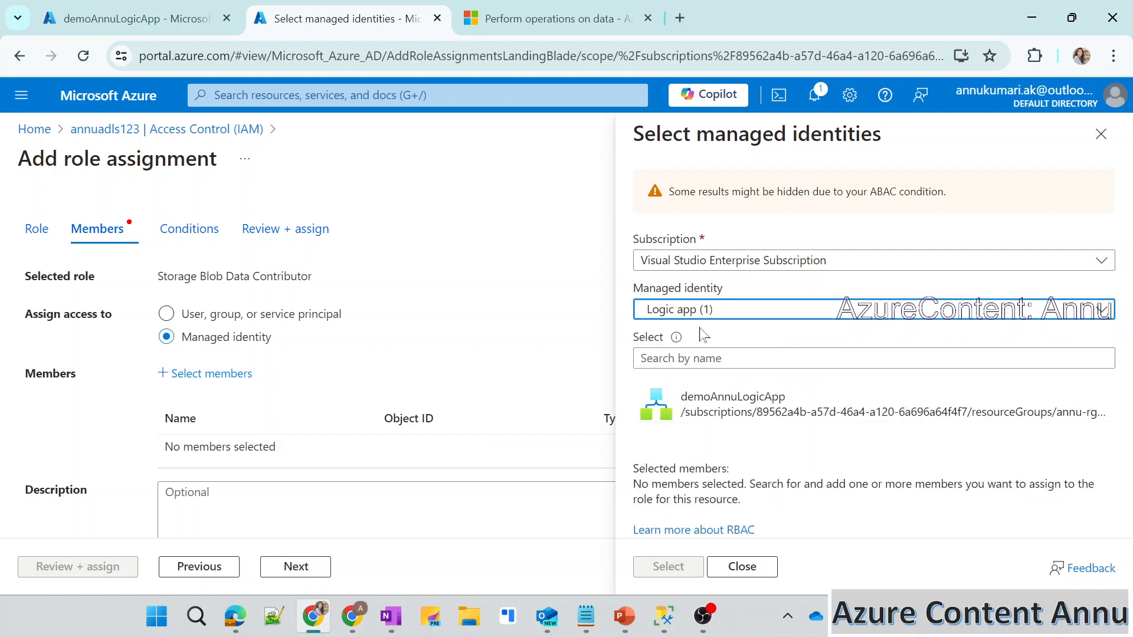
left_click(756, 412)
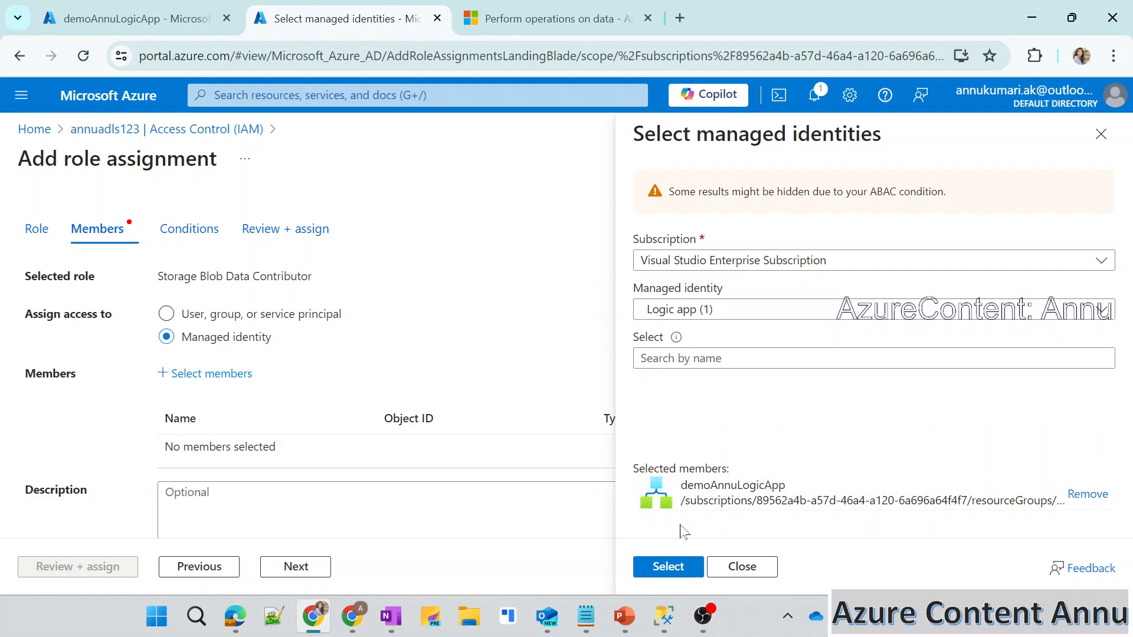
left_click(649, 568)
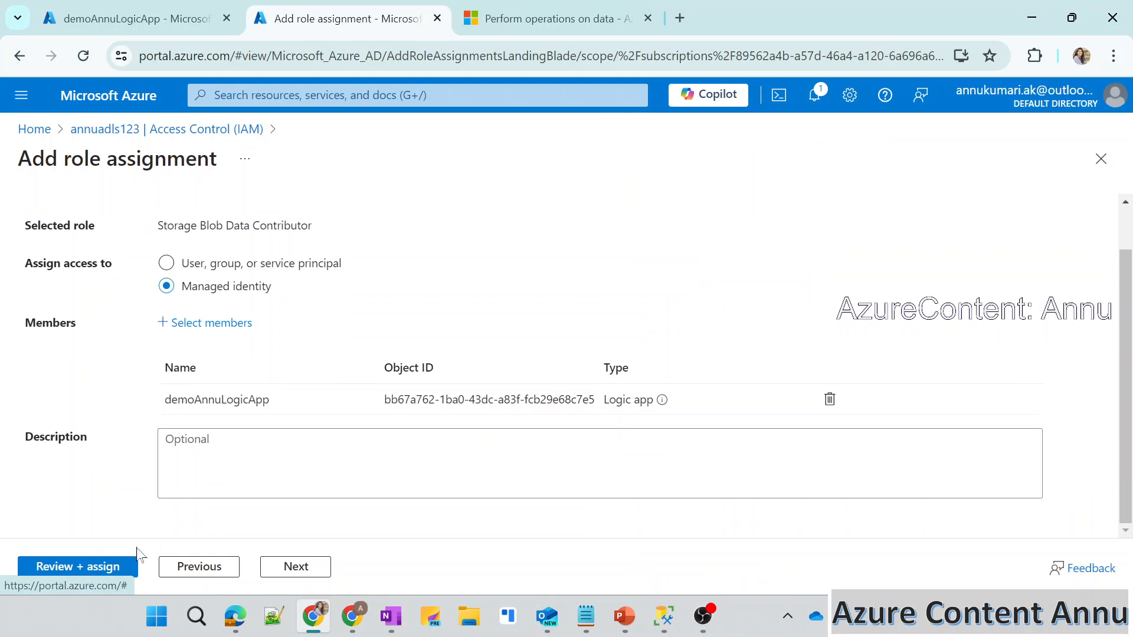
left_click(102, 567)
left_click(91, 567)
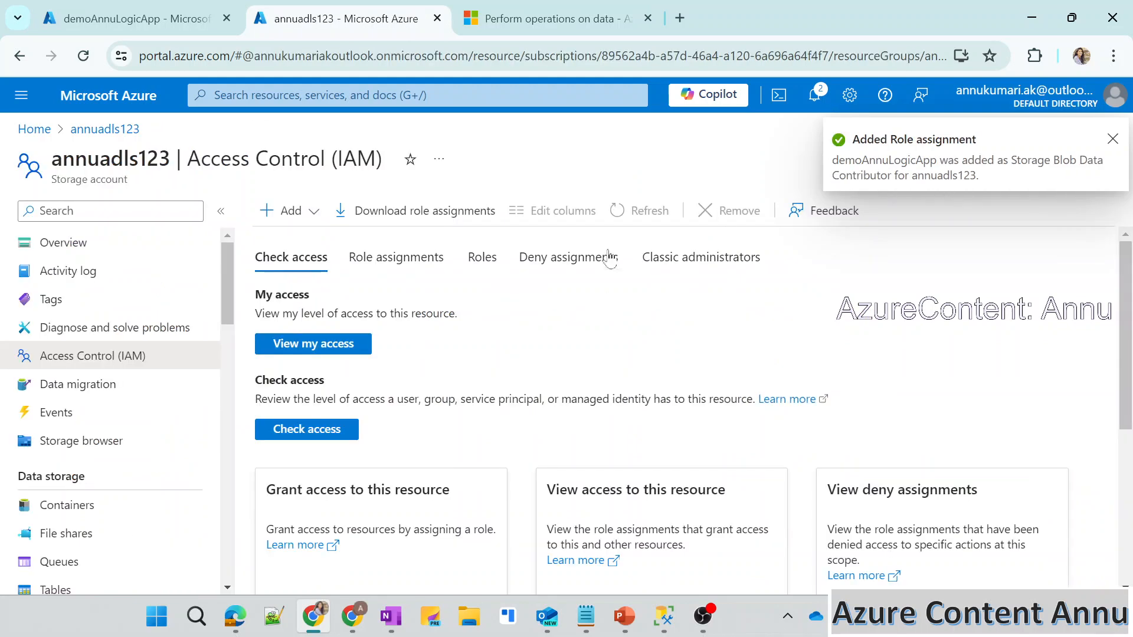
Return to demoAnnuLogicApp's designer and add a Get blob content (V2) action after the Recurrence trigger, searching the actions for "blob".
left_click(158, 25)
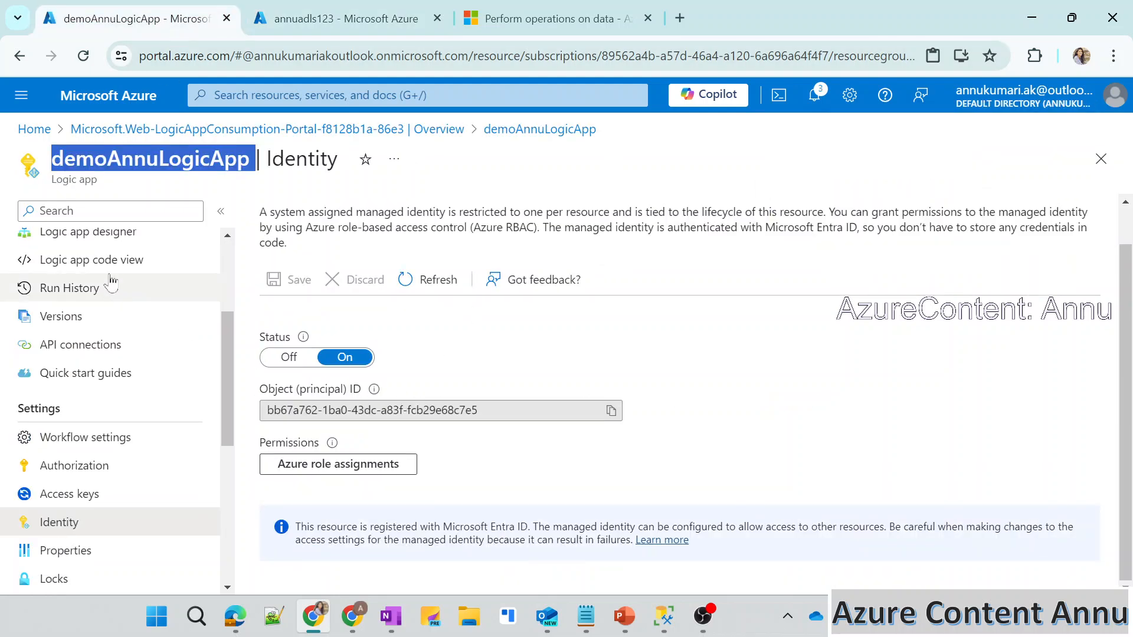
scroll(111, 295, "up", 3)
left_click(101, 329)
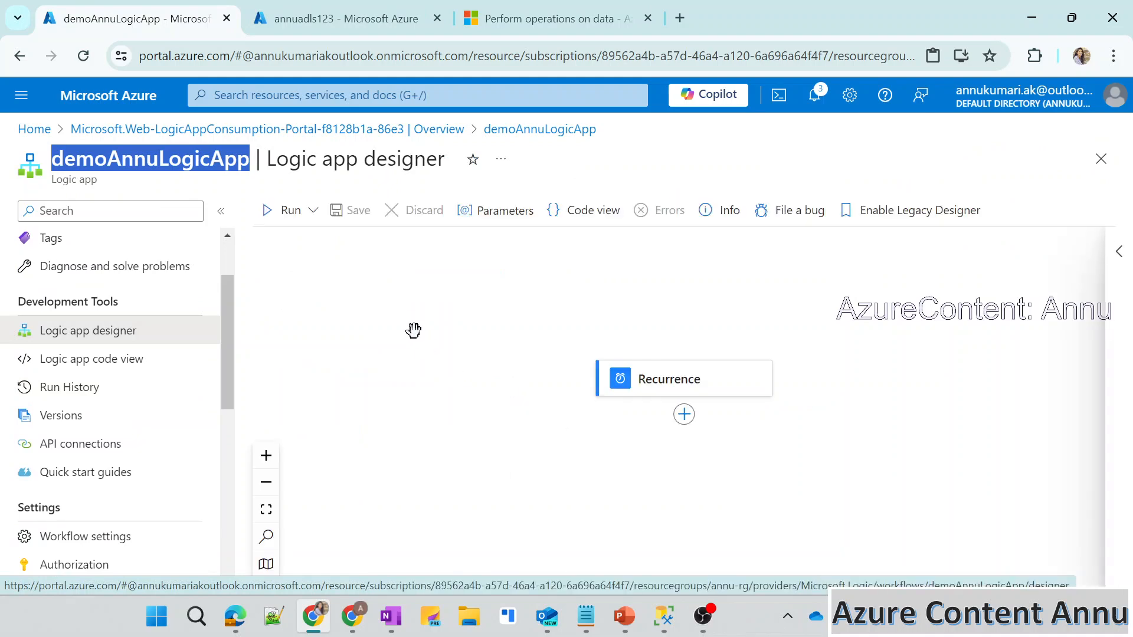
left_click(684, 415)
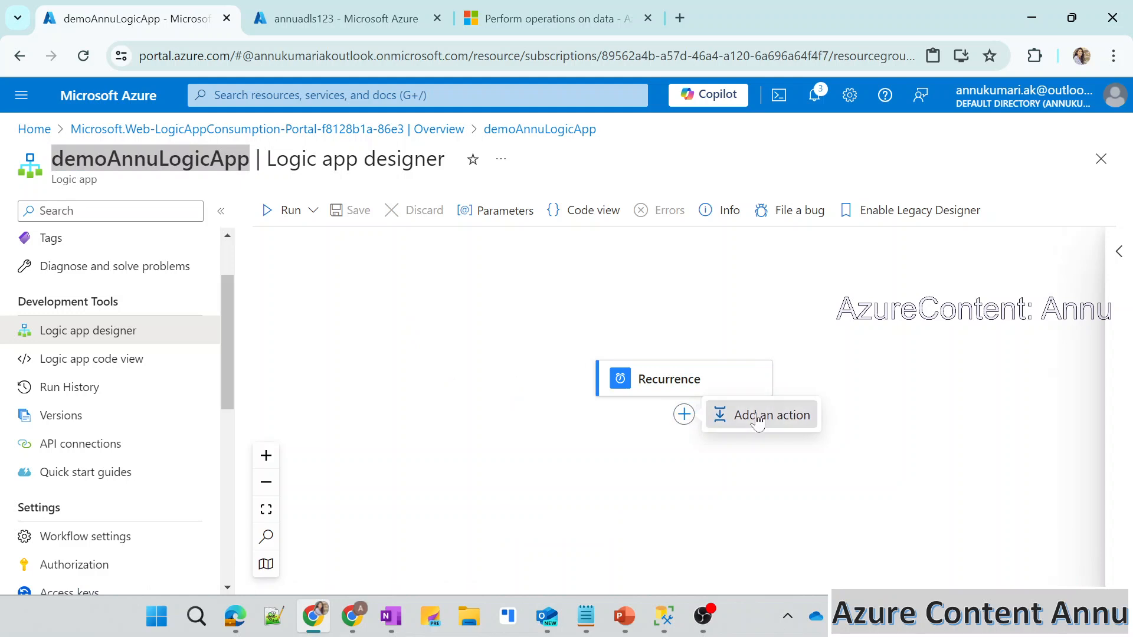
left_click(733, 413)
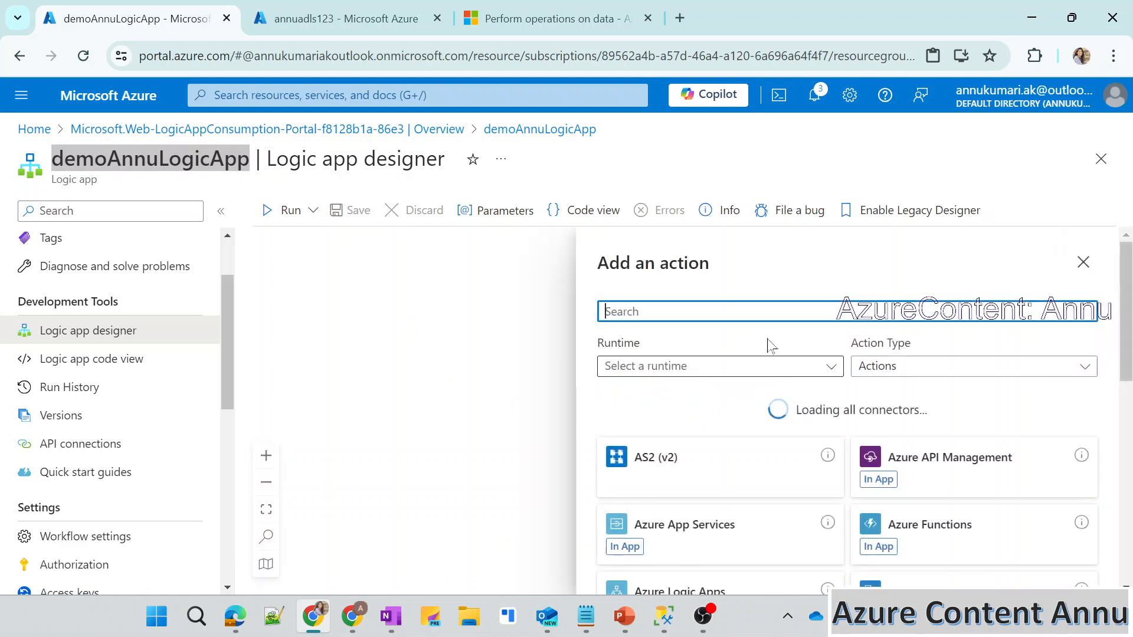
left_click(688, 308)
type("get")
key("ctrl+a")
type("blob")
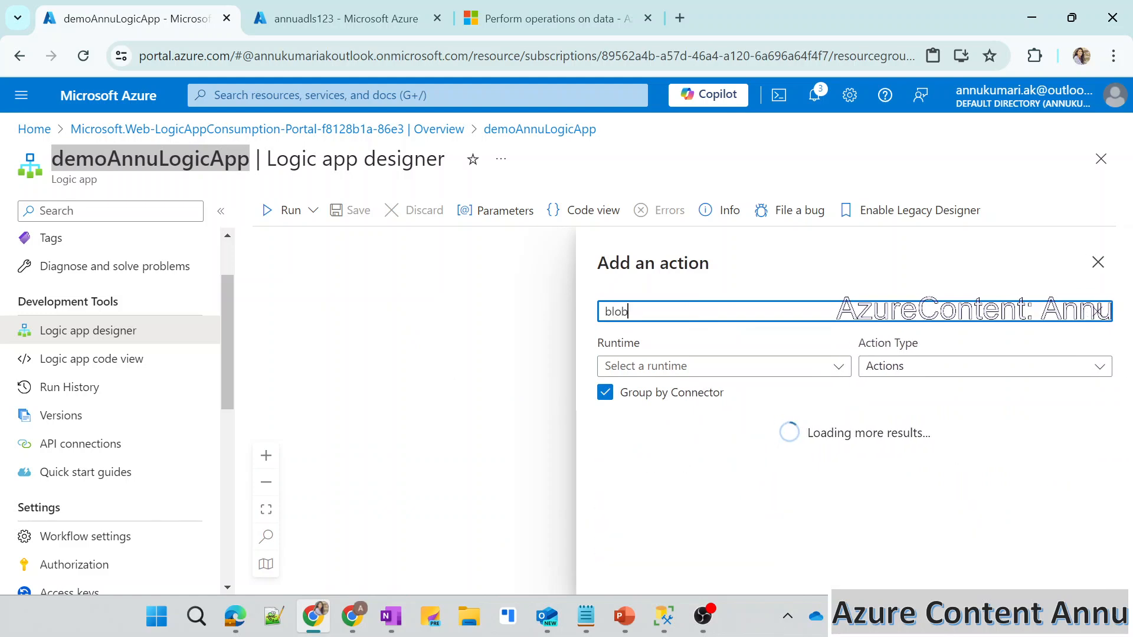
scroll(701, 559, "down", 2)
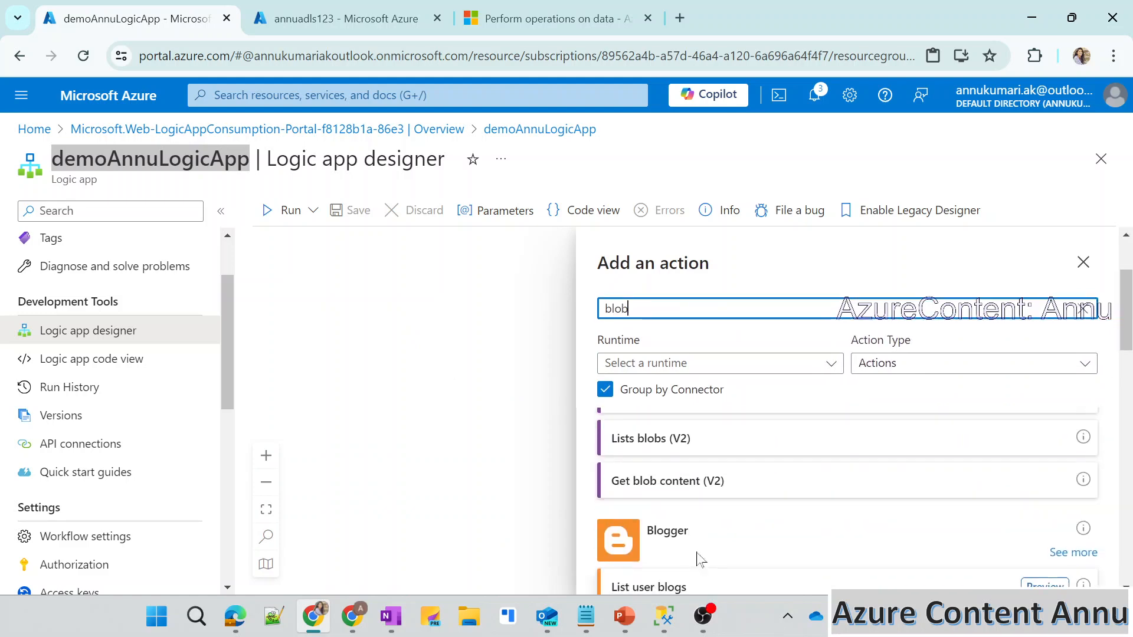
left_click(668, 483)
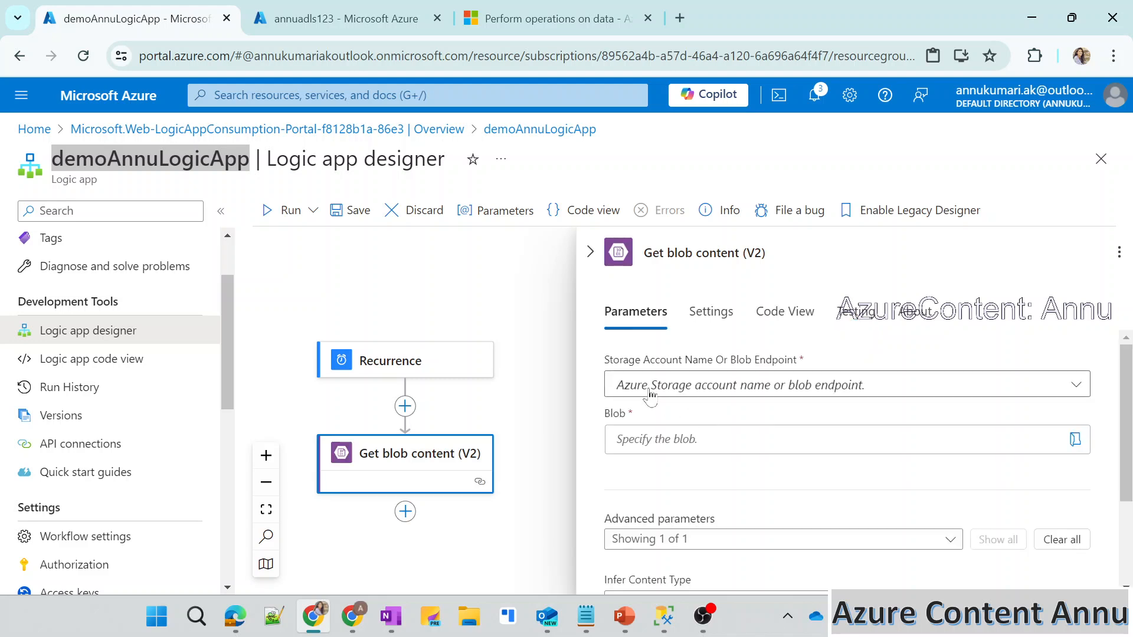
Set the Get blob content action's storage account to the custom value annuadls123, copied from the storage account page.
left_click(714, 389)
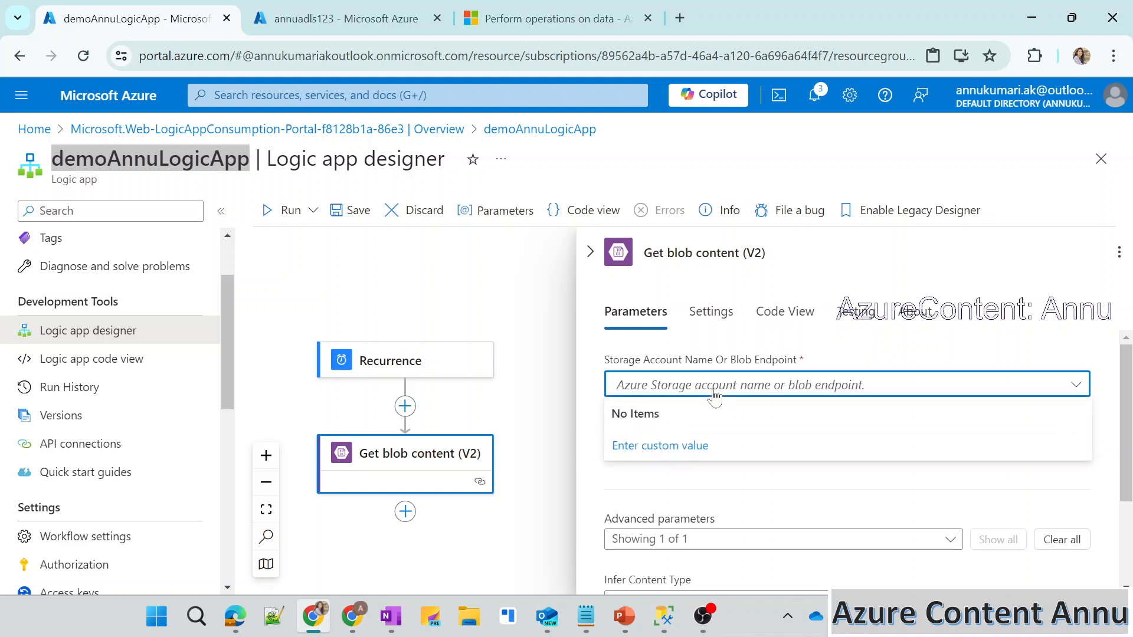
left_click(674, 445)
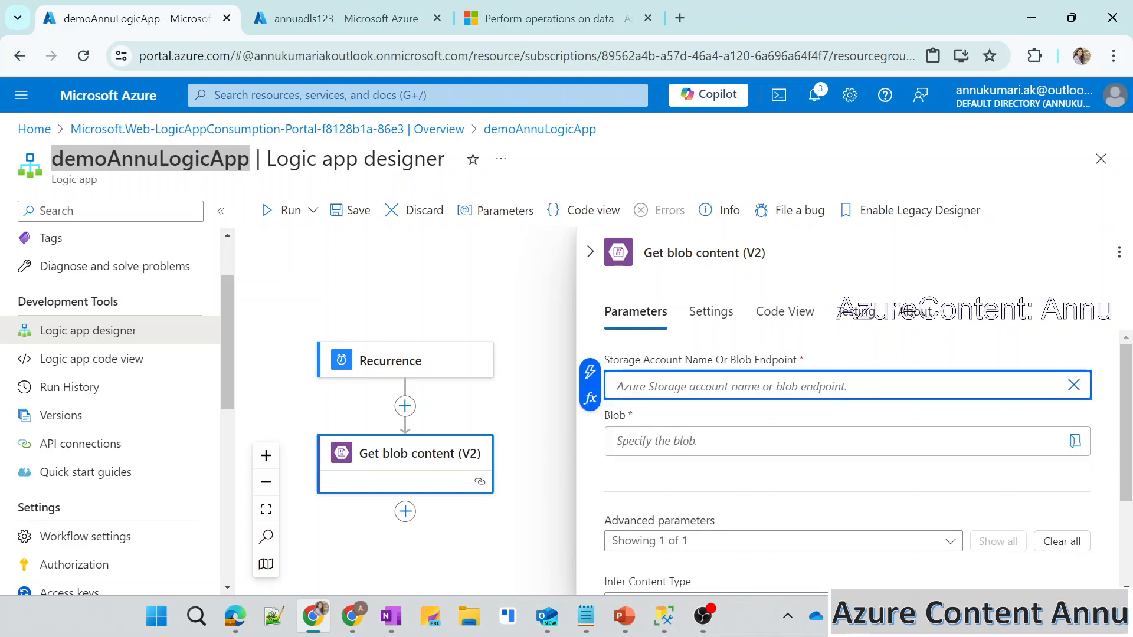
left_click(251, 17)
double_click(110, 158)
key("ctrl+c")
left_click(136, 17)
key("ctrl+v")
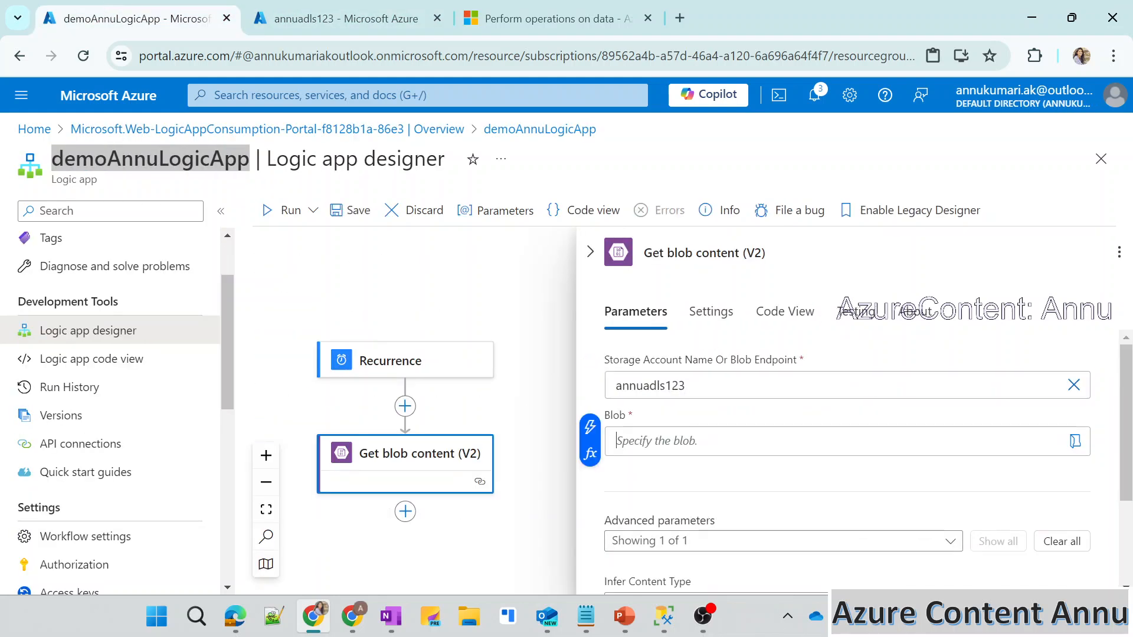
Check the storage account's containers and choose samplefile.json in samplecontainer as the blob to read.
left_click(1075, 441)
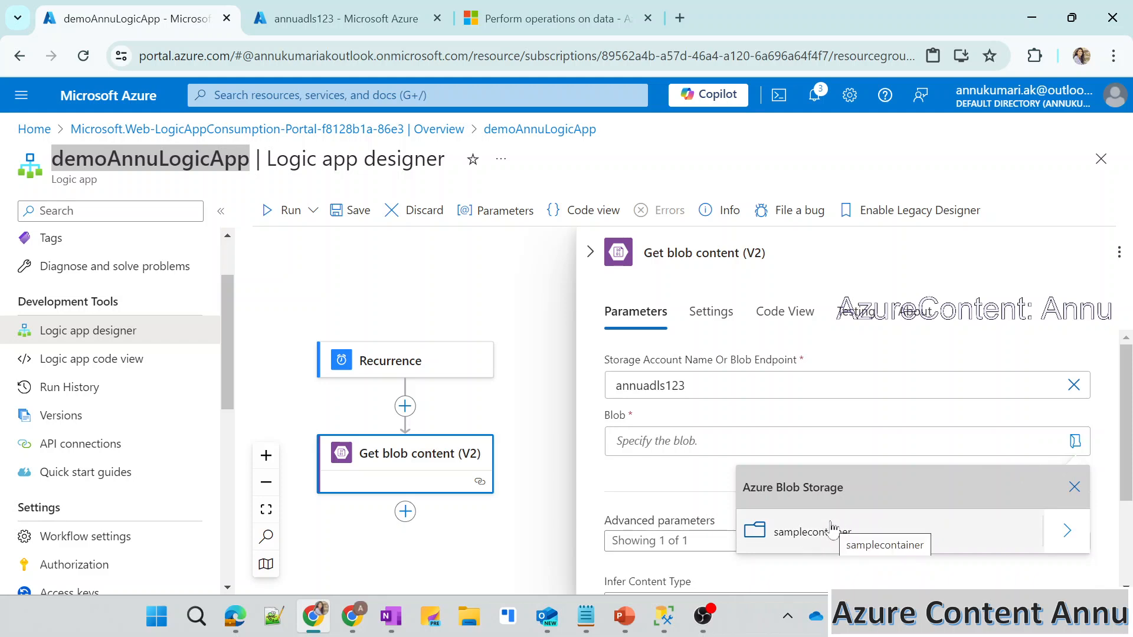
left_click(346, 19)
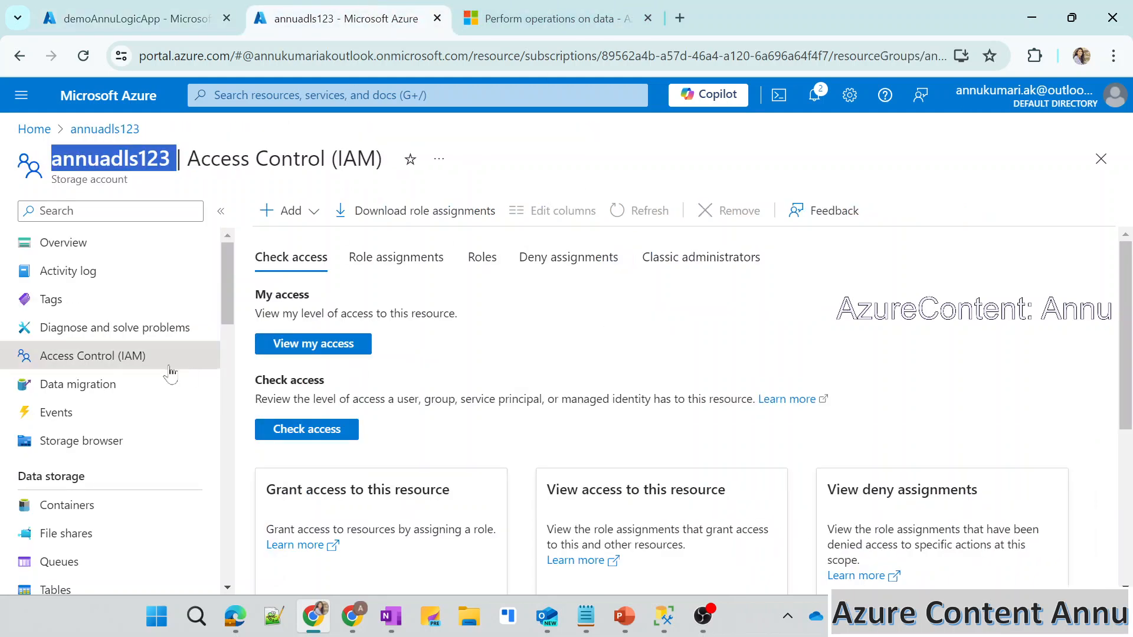
left_click(83, 505)
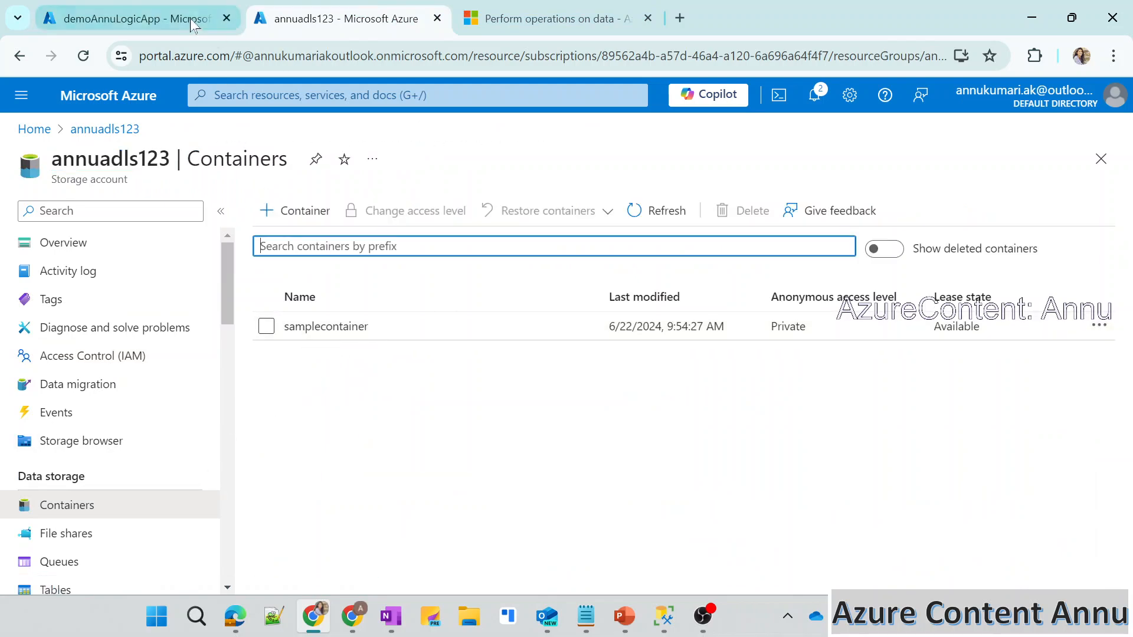
left_click(130, 18)
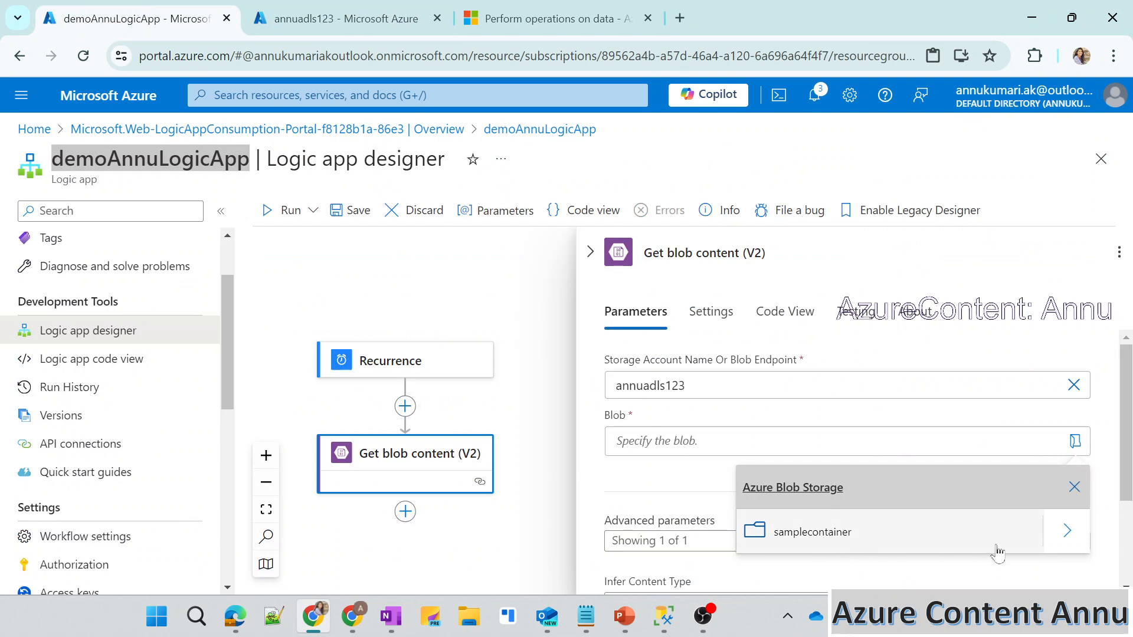
left_click(1061, 545)
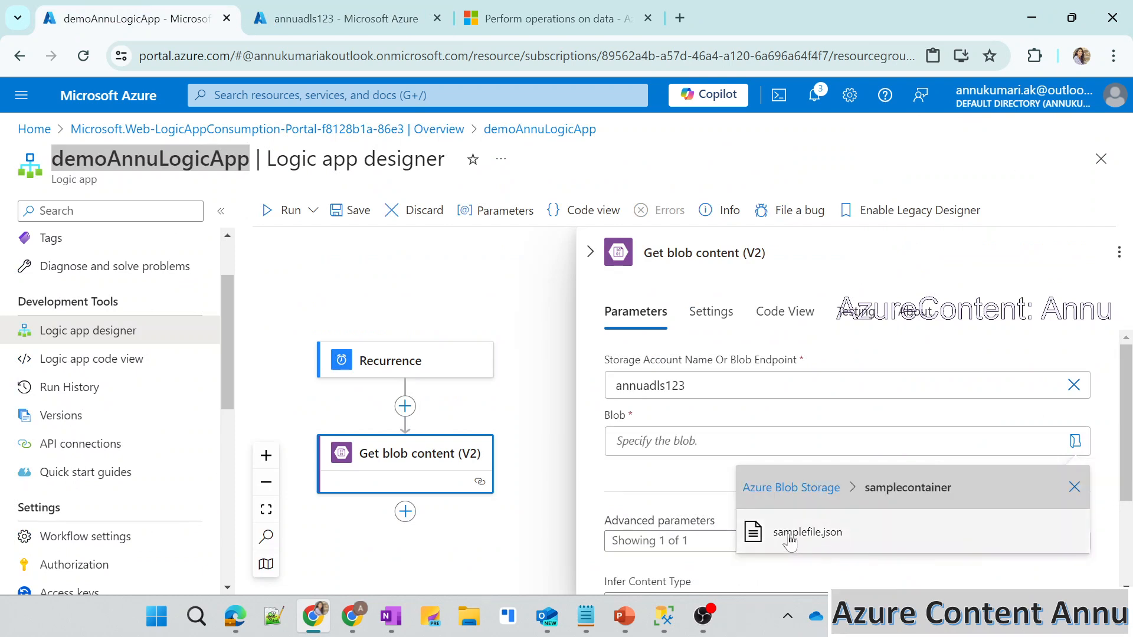
left_click(789, 534)
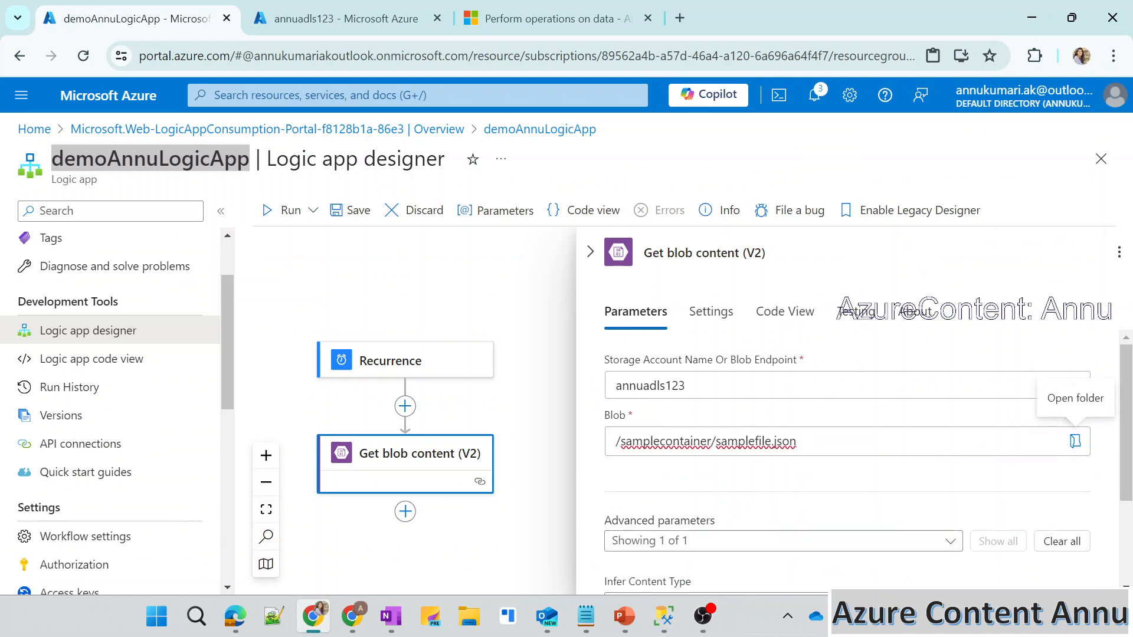
left_click_drag(798, 441, 615, 443)
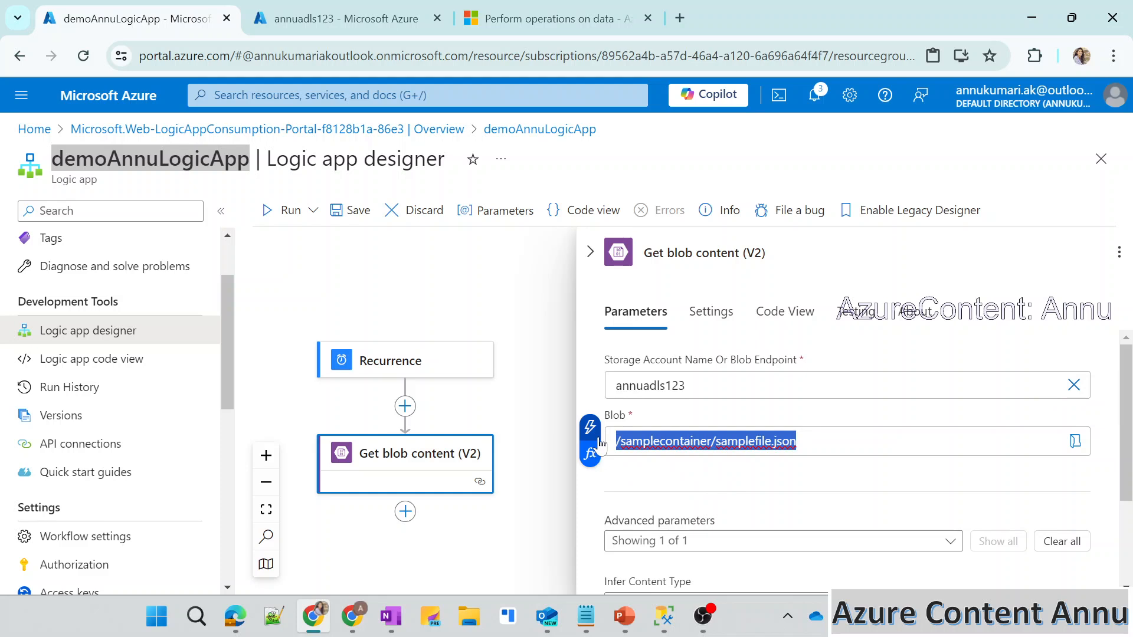
left_click(724, 485)
scroll(724, 485, "down", 3)
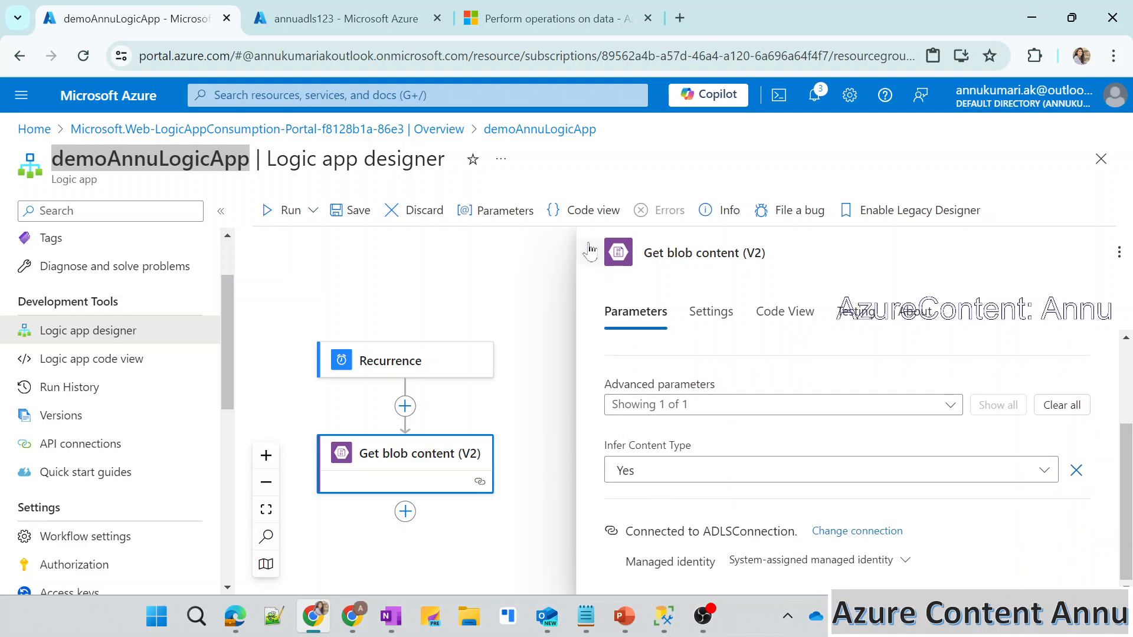
Close the Get blob content settings, save the workflow and run it.
left_click(590, 252)
left_click(358, 211)
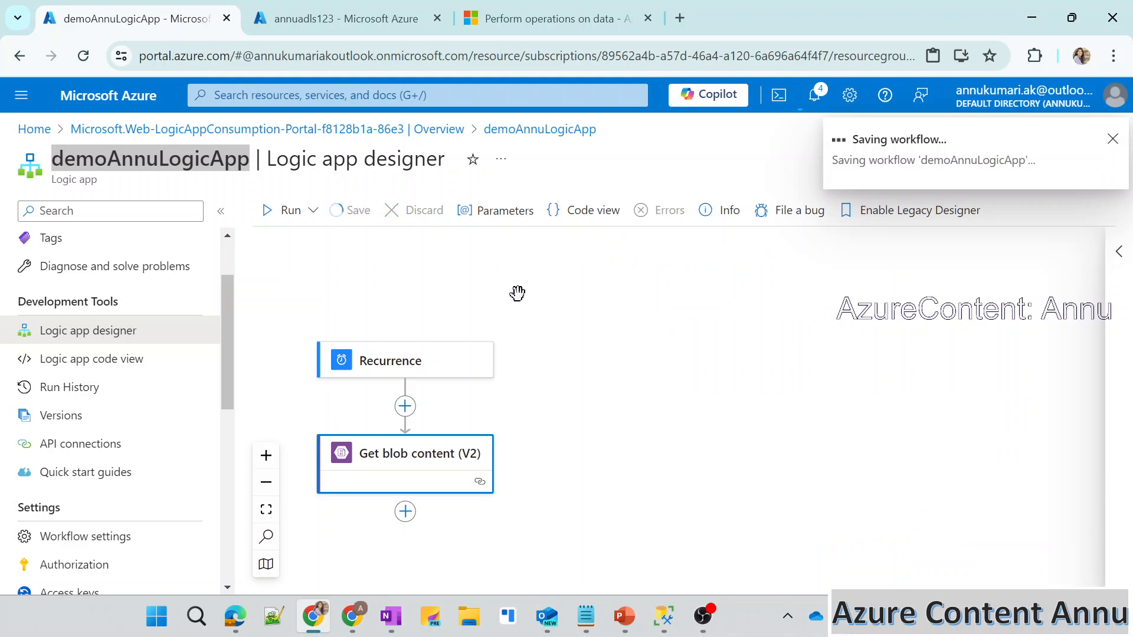
left_click_drag(557, 319, 614, 269)
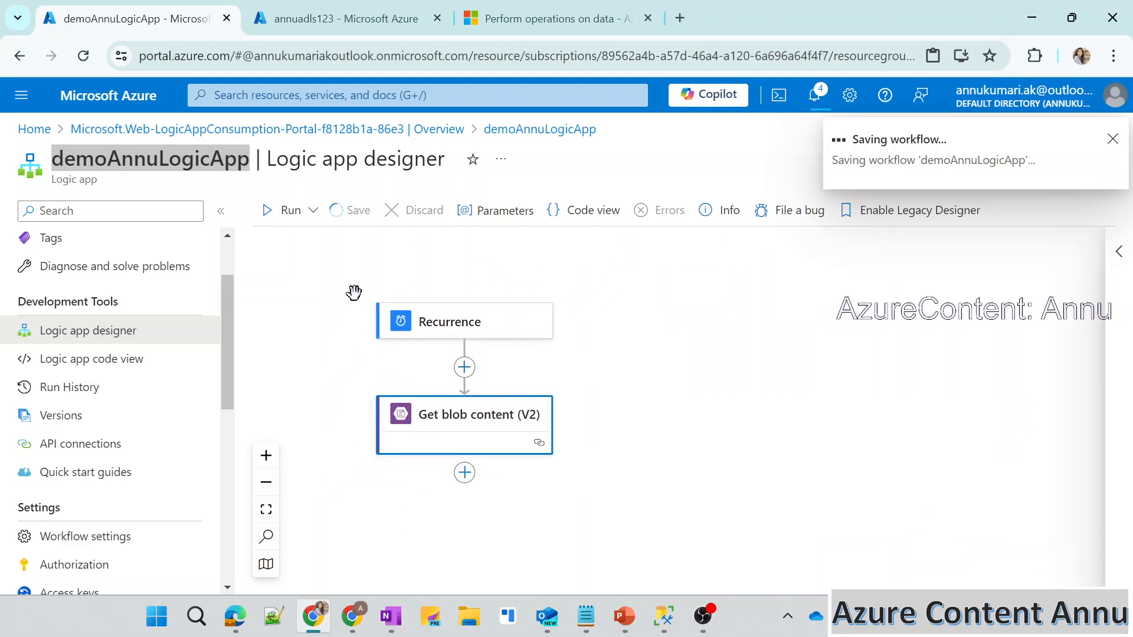
left_click(320, 338)
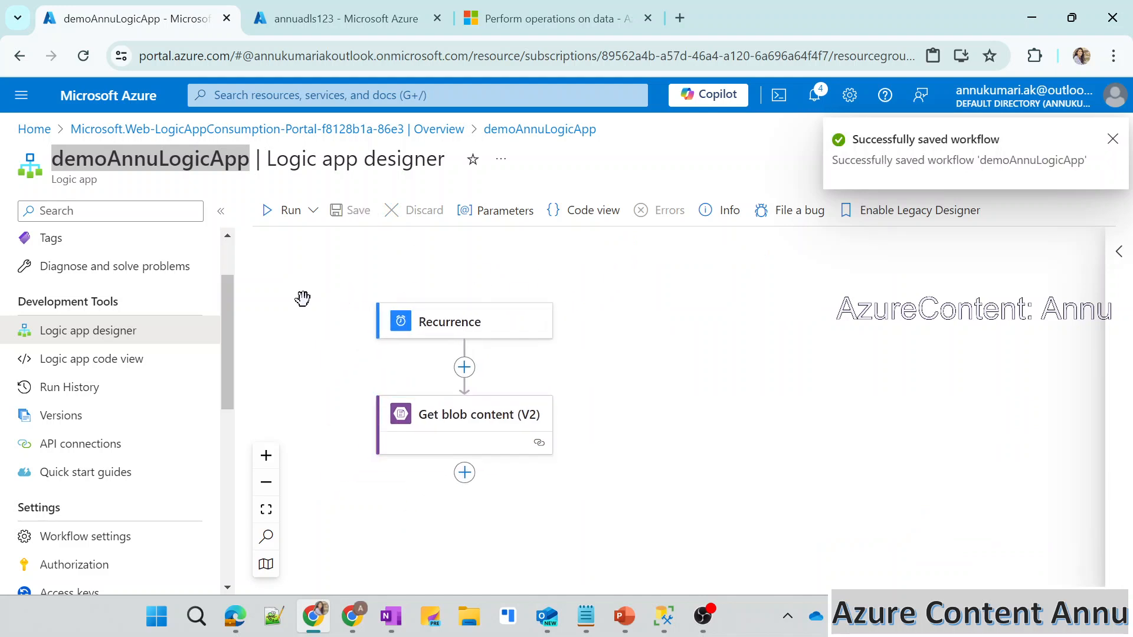
left_click(271, 215)
left_click(285, 239)
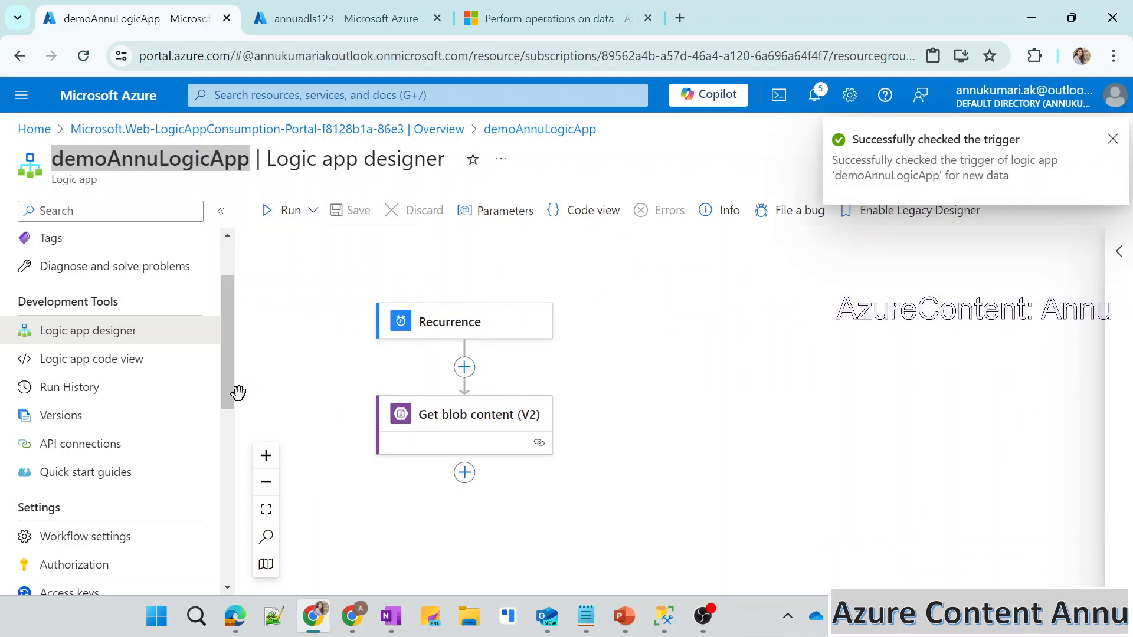
Open the latest run in the run history and examine the Get blob content action's outputs, including the body's content type.
left_click(84, 394)
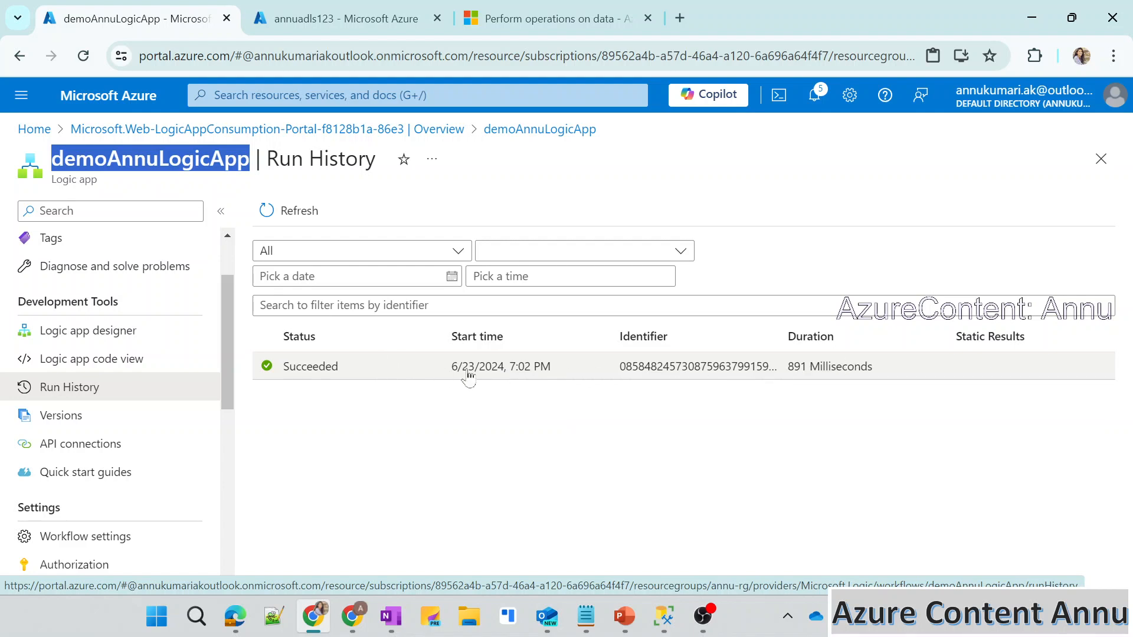
left_click(391, 372)
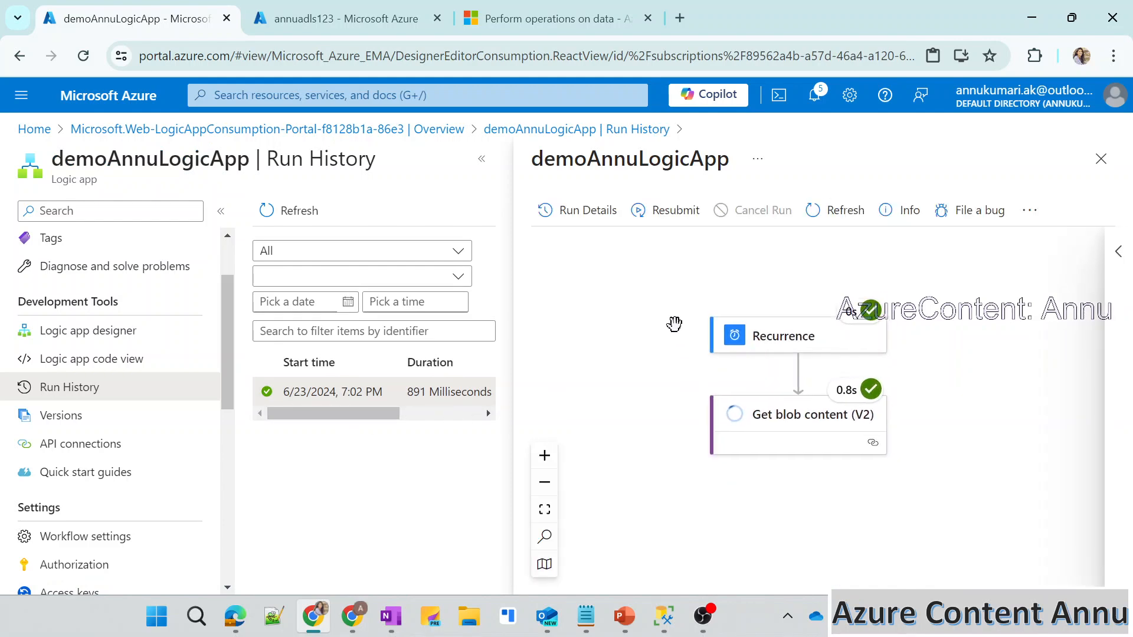
left_click(791, 412)
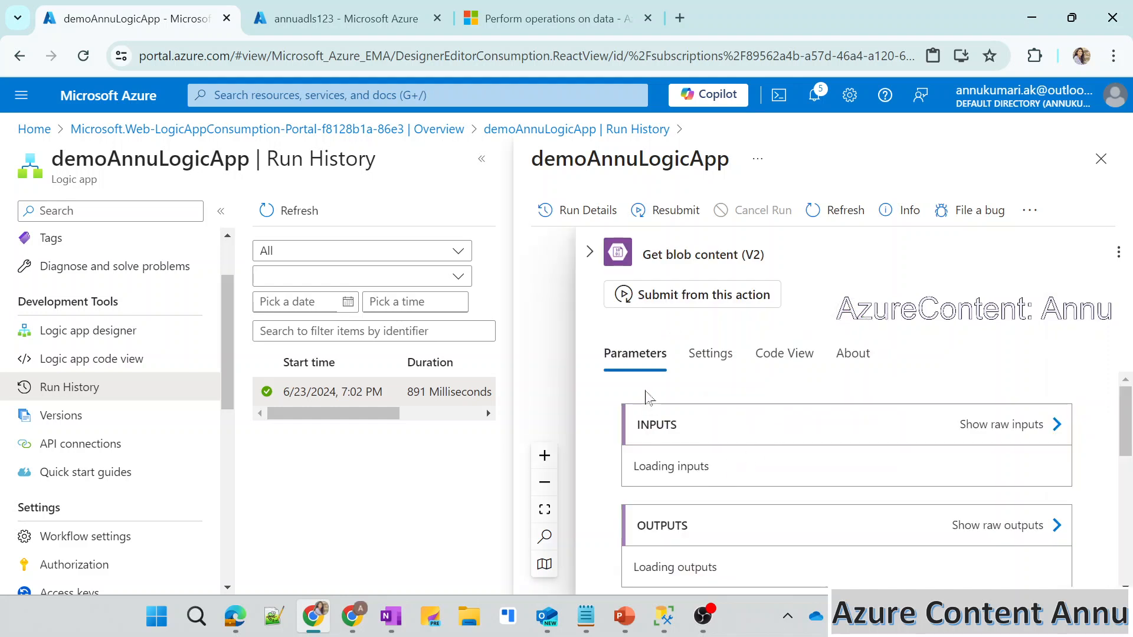
scroll(730, 451, "down", 2)
scroll(730, 452, "down", 2)
scroll(800, 505, "down", 3)
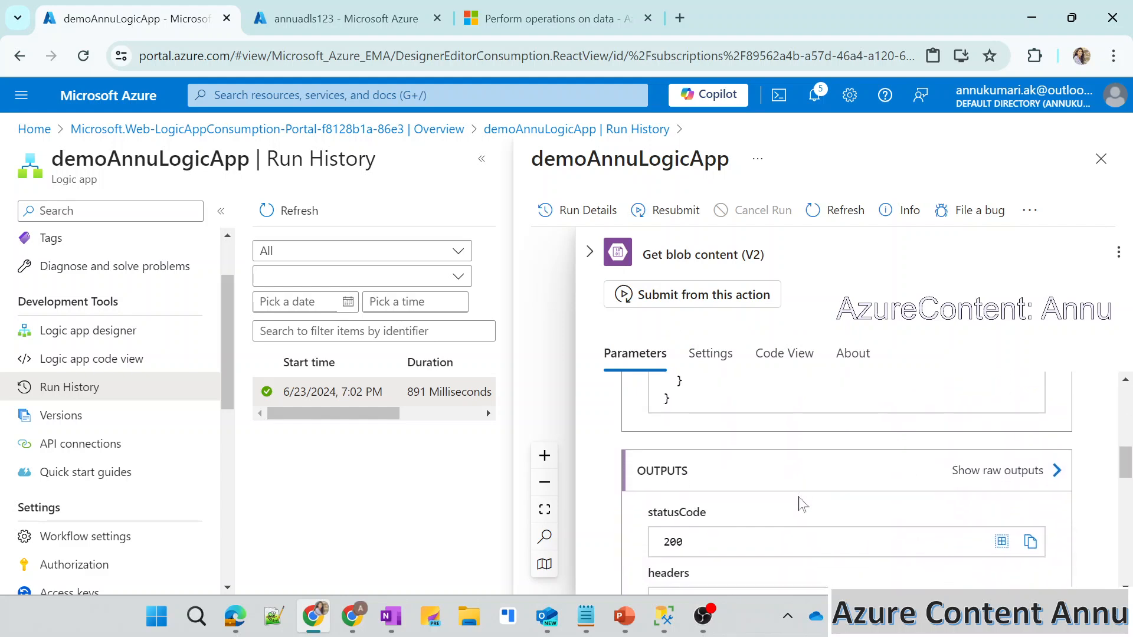
scroll(800, 505, "down", 1)
scroll(742, 486, "down", 1)
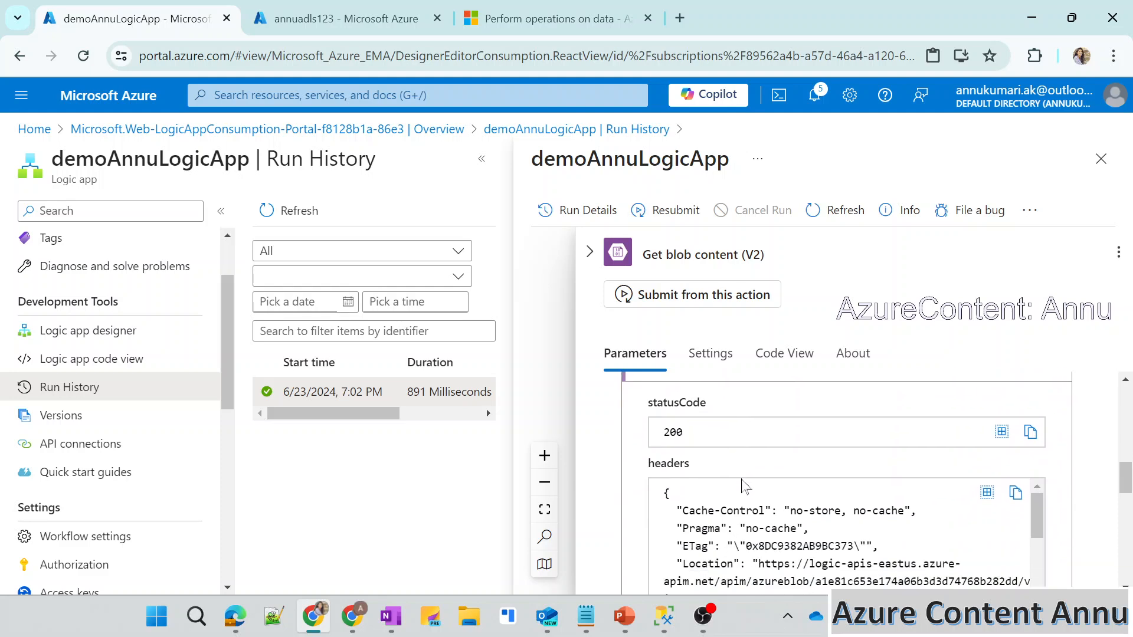
scroll(721, 437, "down", 1)
scroll(721, 440, "down", 2)
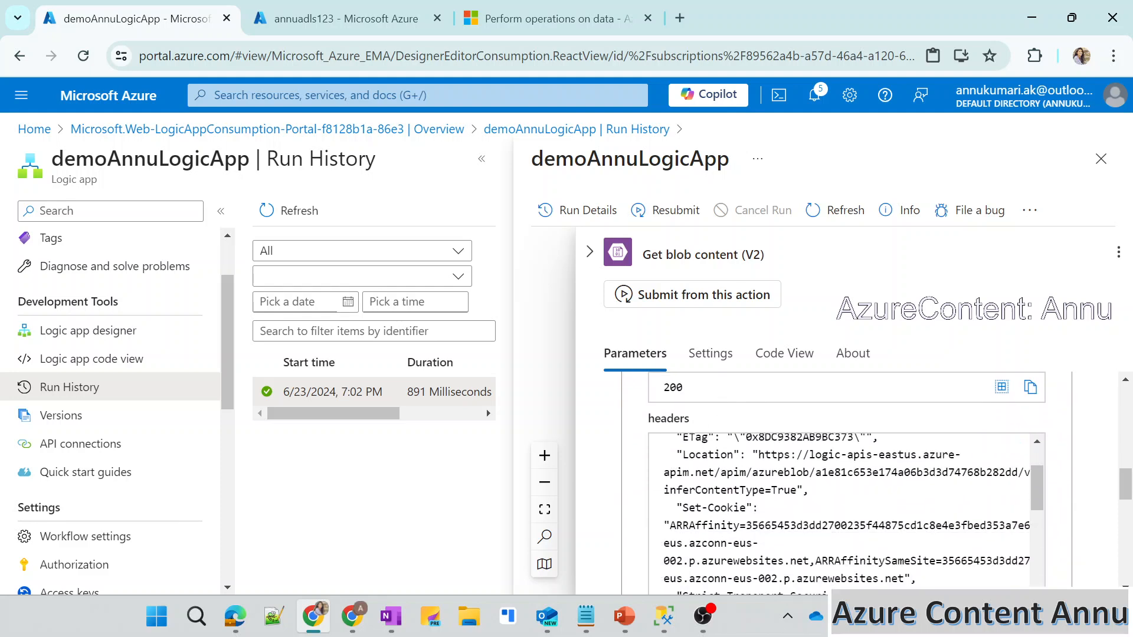
scroll(644, 544, "down", 4)
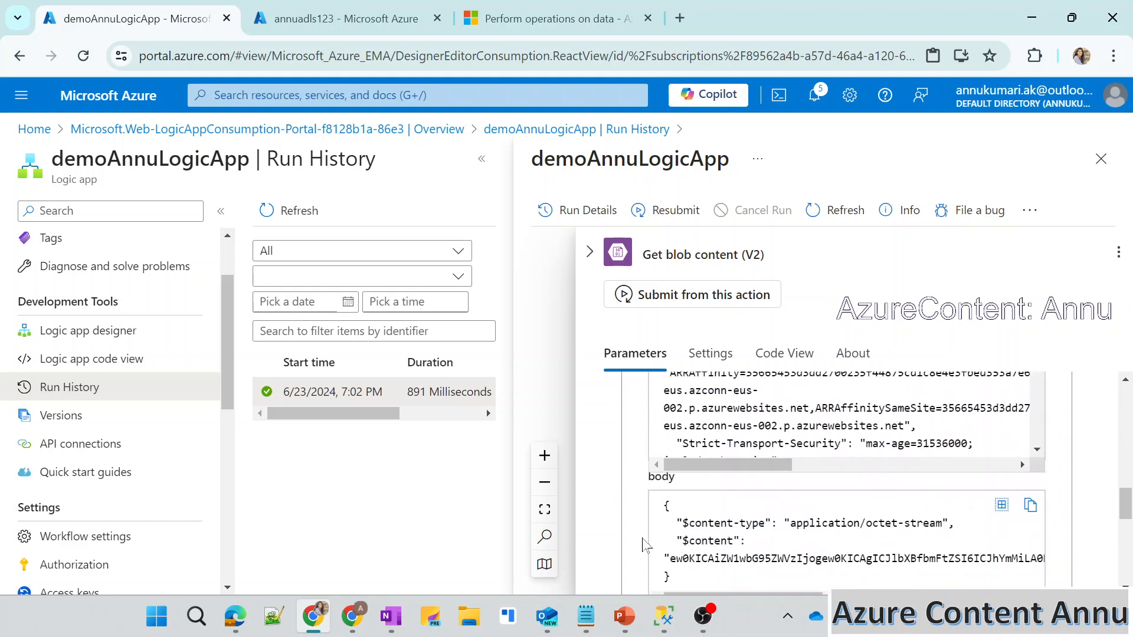
double_click(711, 475)
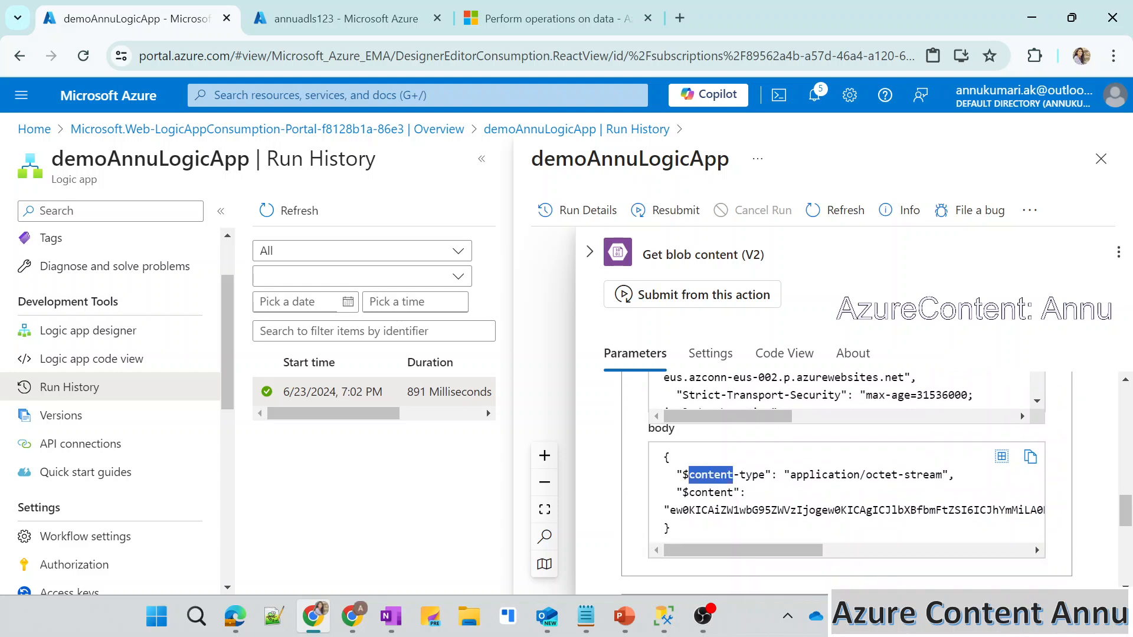
Examine the content type and the encoded content in the Get blob content action's output body.
left_click_drag(791, 475, 935, 475)
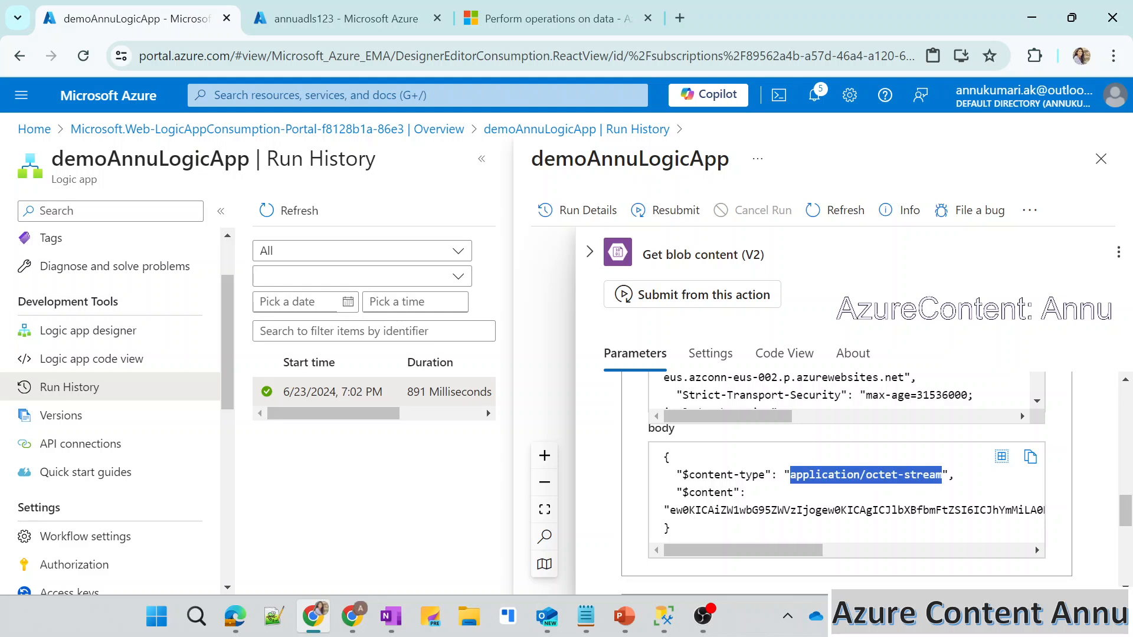
left_click(892, 491)
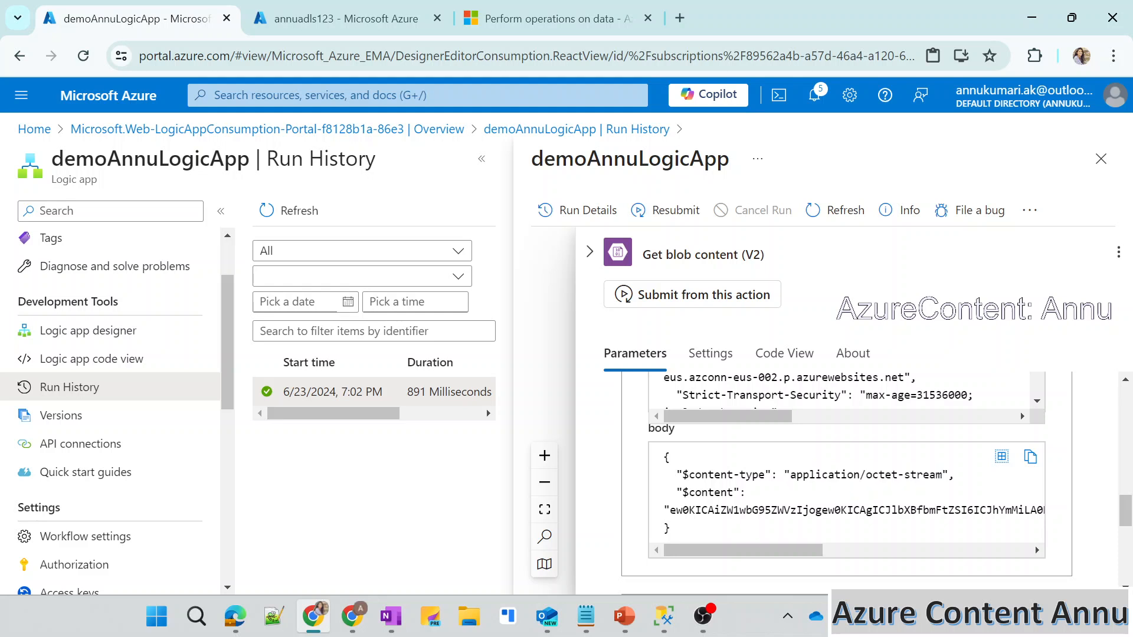
left_click_drag(667, 510, 961, 510)
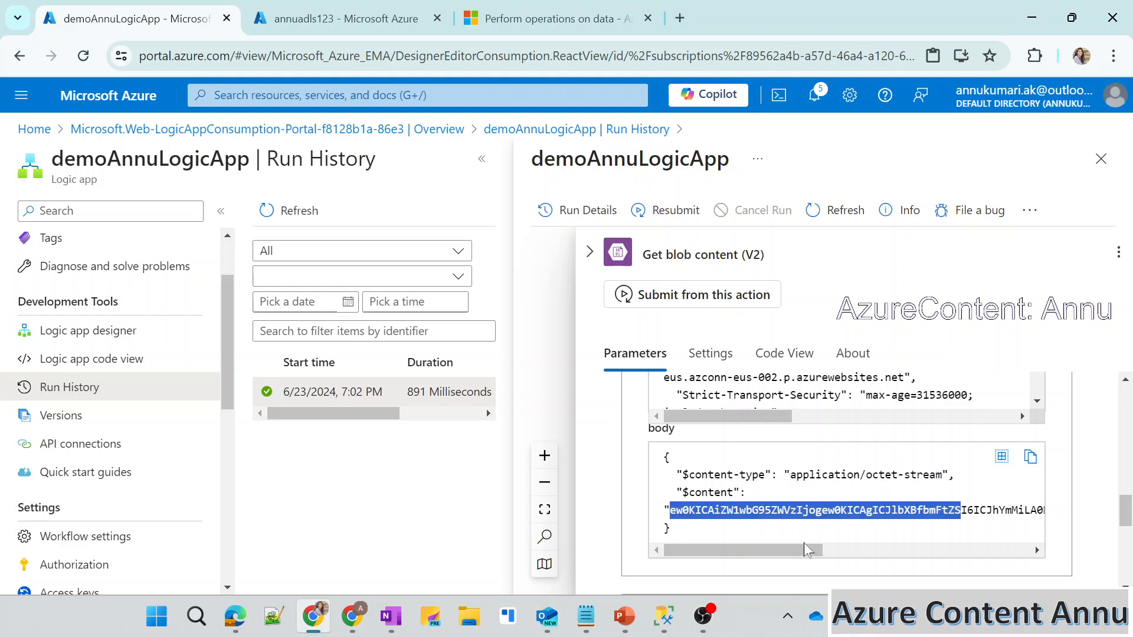
left_click_drag(791, 550, 754, 536)
left_click(791, 499)
left_click_drag(669, 510, 1034, 528)
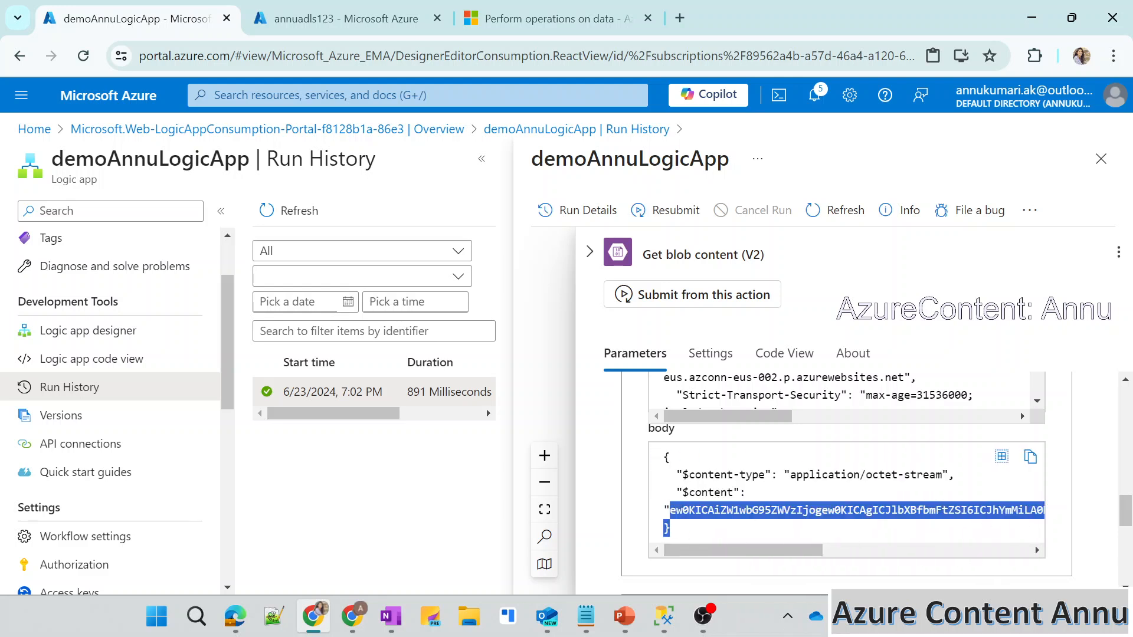
left_click(944, 523)
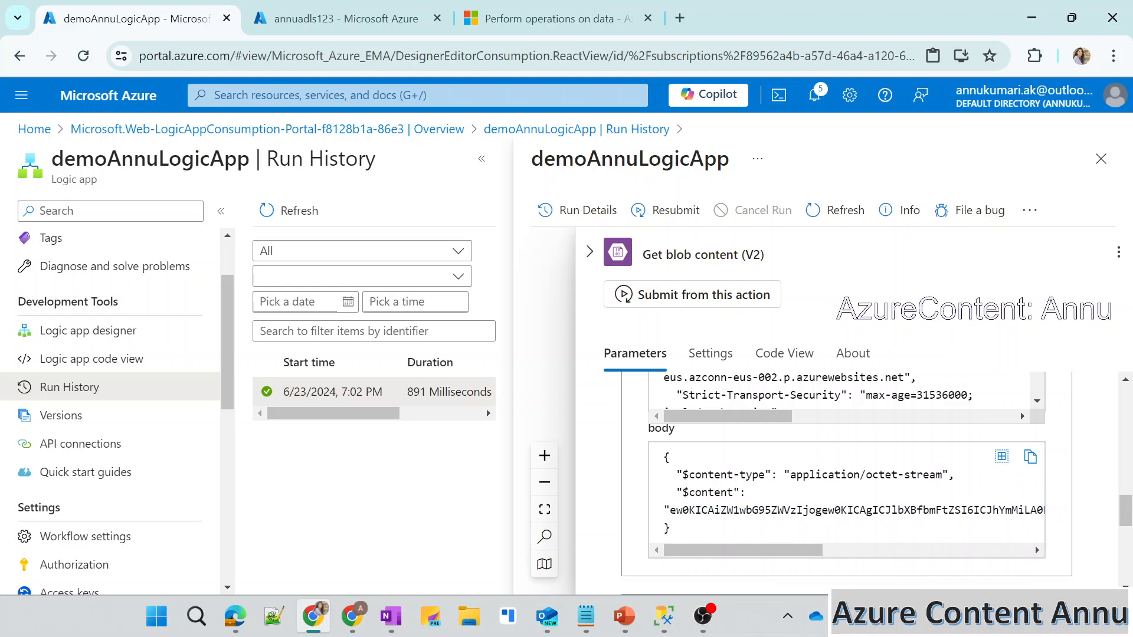
left_click_drag(714, 475, 959, 481)
left_click(959, 486)
left_click_drag(866, 476, 948, 476)
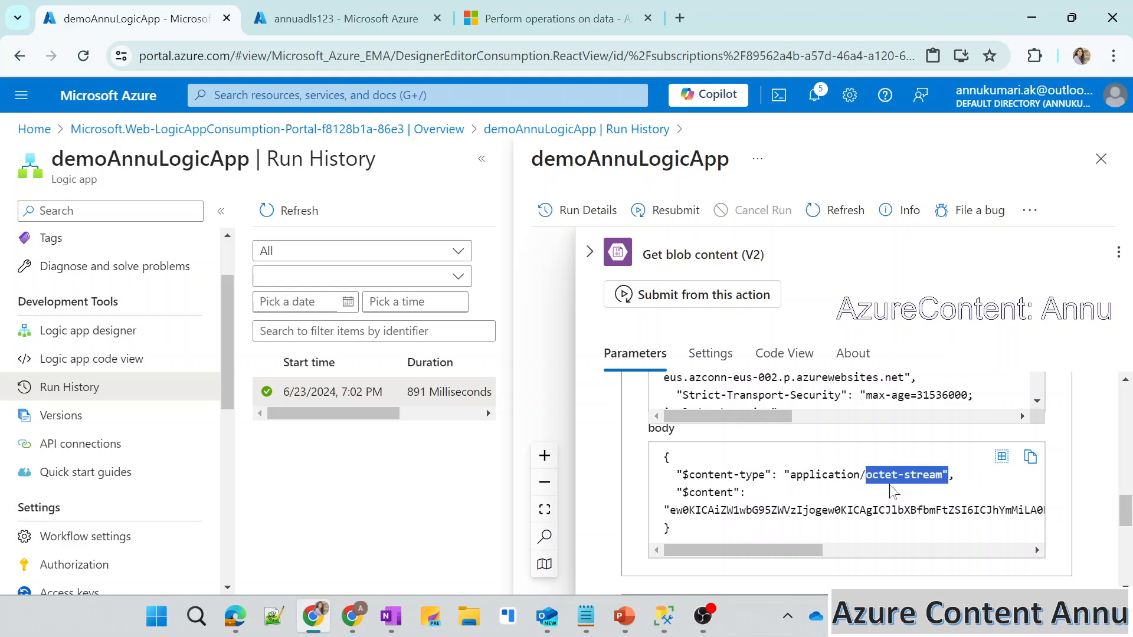
left_click(951, 484)
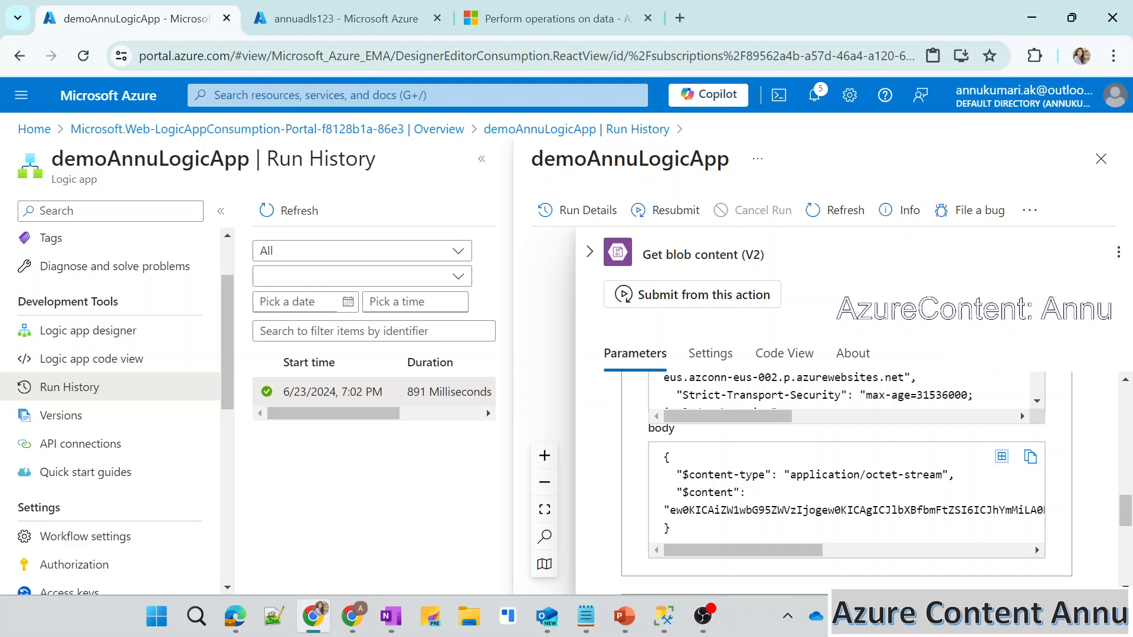
Return to the logic app designer and add an Initialize variable action after Get blob content (V2).
left_click(133, 328)
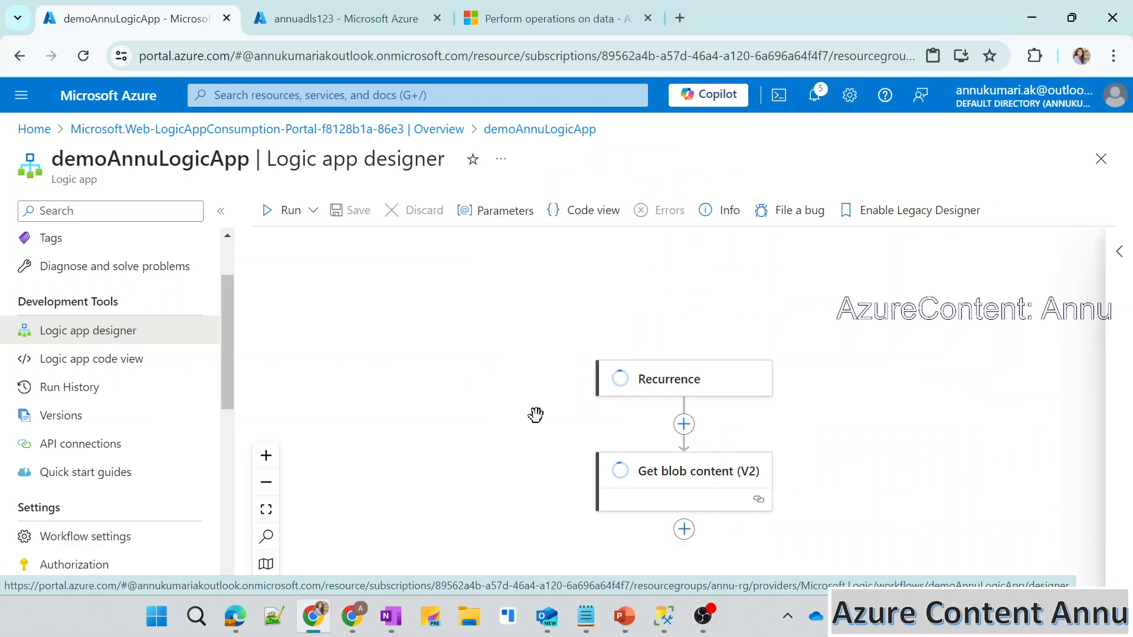
left_click(612, 472)
left_click(677, 473)
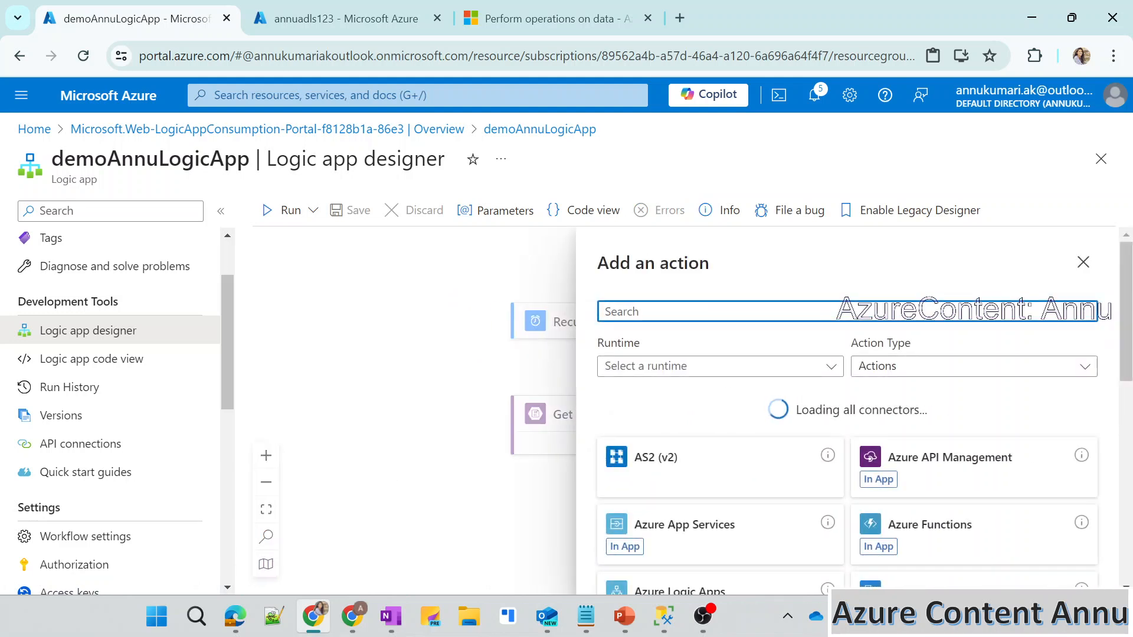
type("initi")
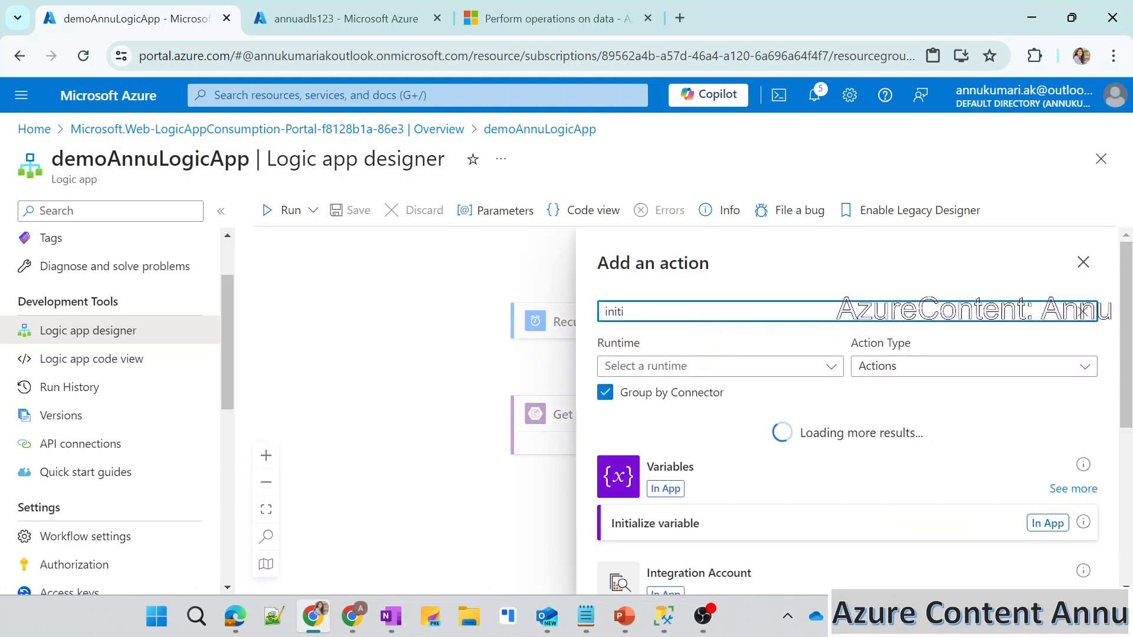
left_click(720, 533)
Name the variable blobcontent and set its type to Object.
left_click(720, 384)
type("blobcontent")
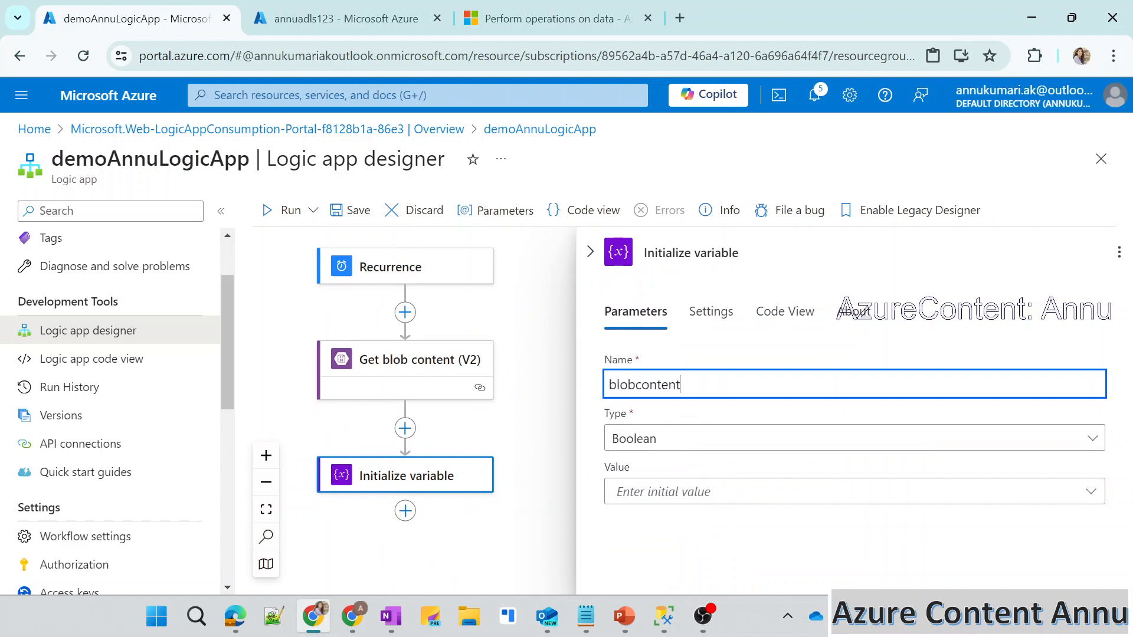
left_click(678, 442)
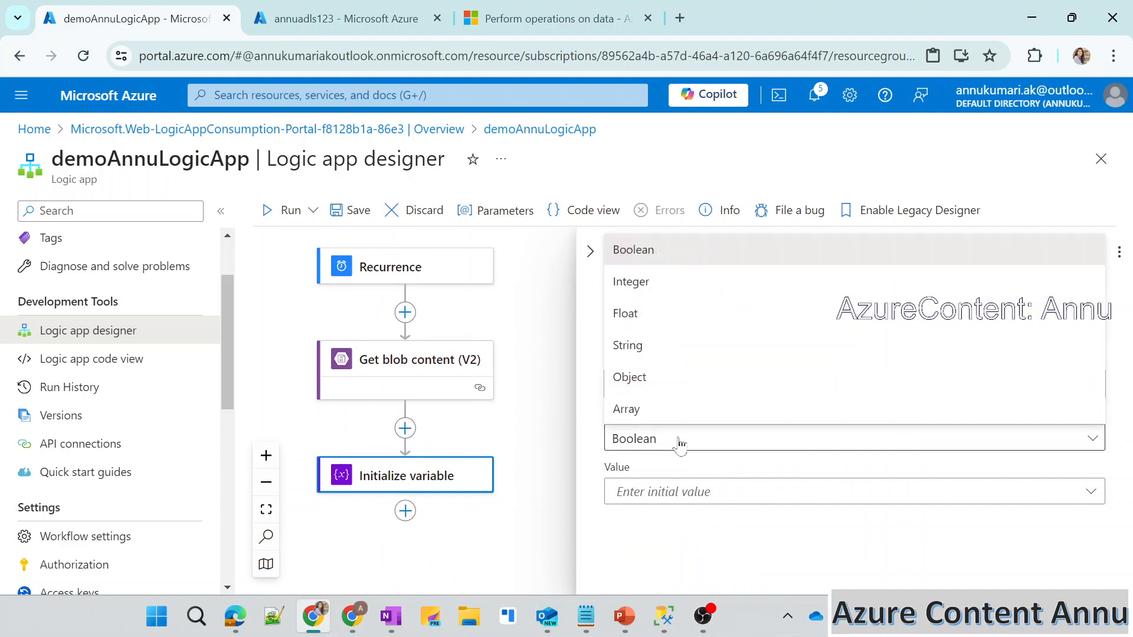
left_click(653, 378)
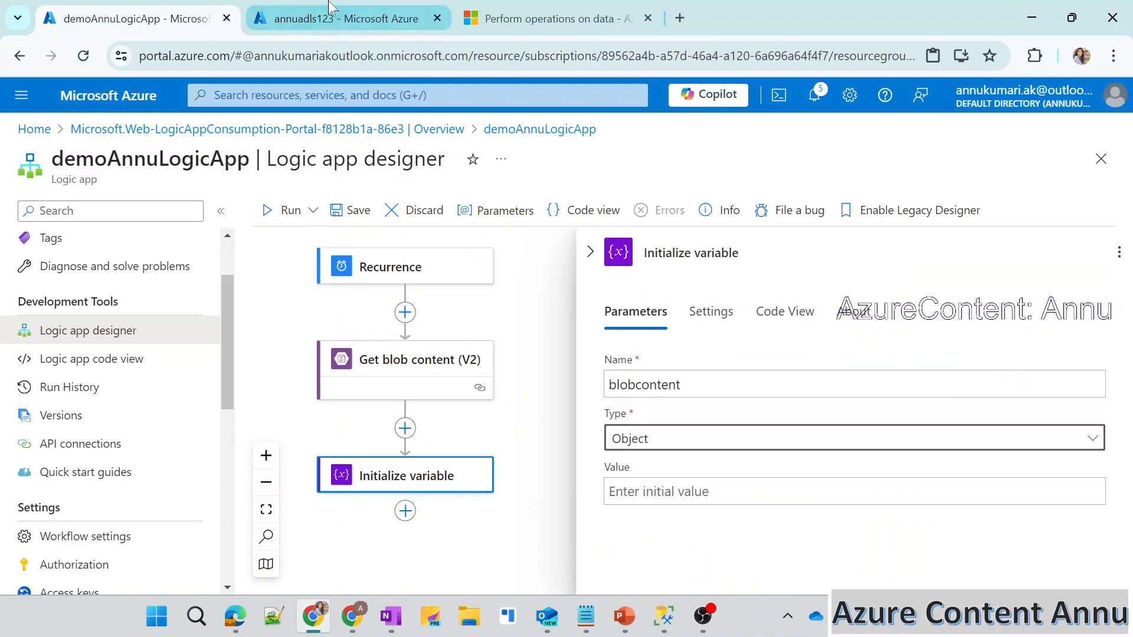
Open samplefile.json in samplecontainer of the storage account to check its JSON structure, then return to the designer.
left_click(345, 19)
left_click(324, 330)
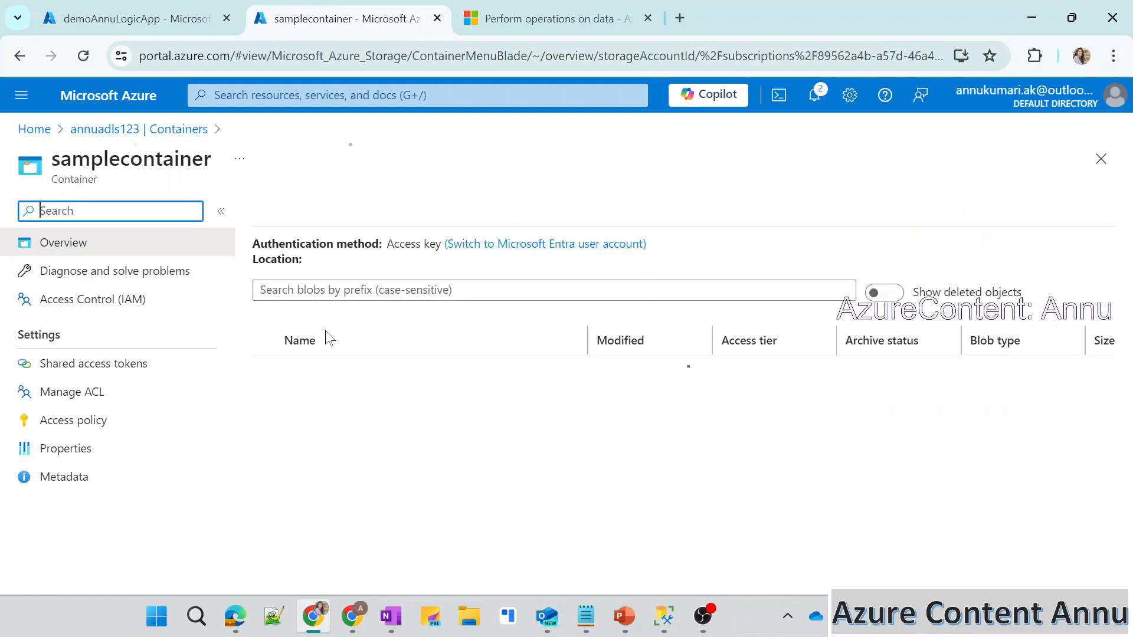
left_click(354, 371)
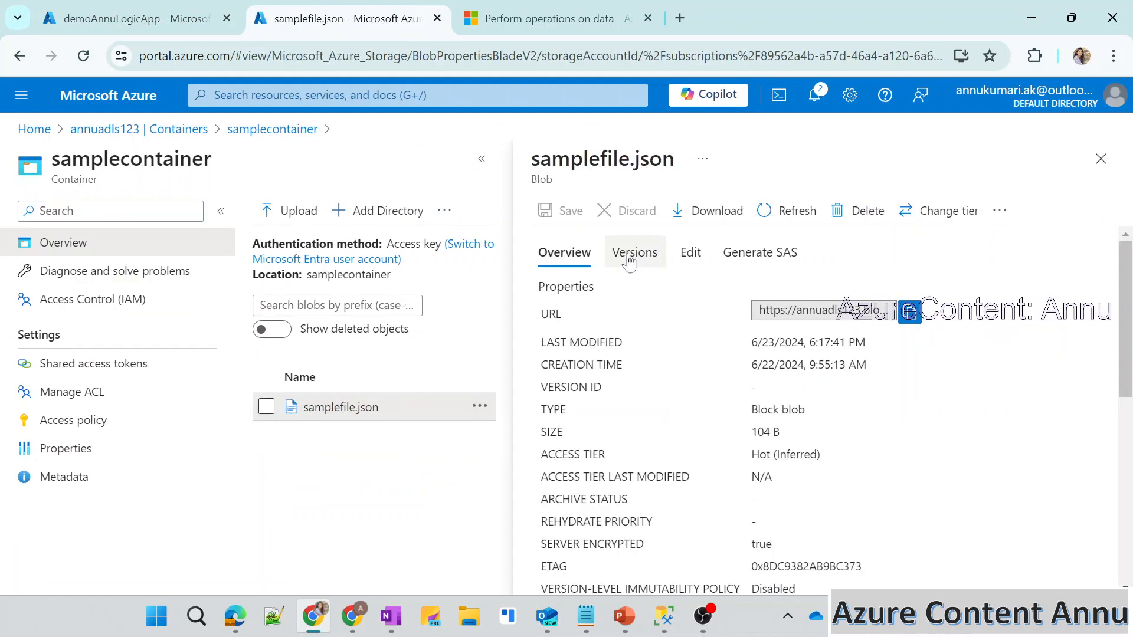
left_click(689, 254)
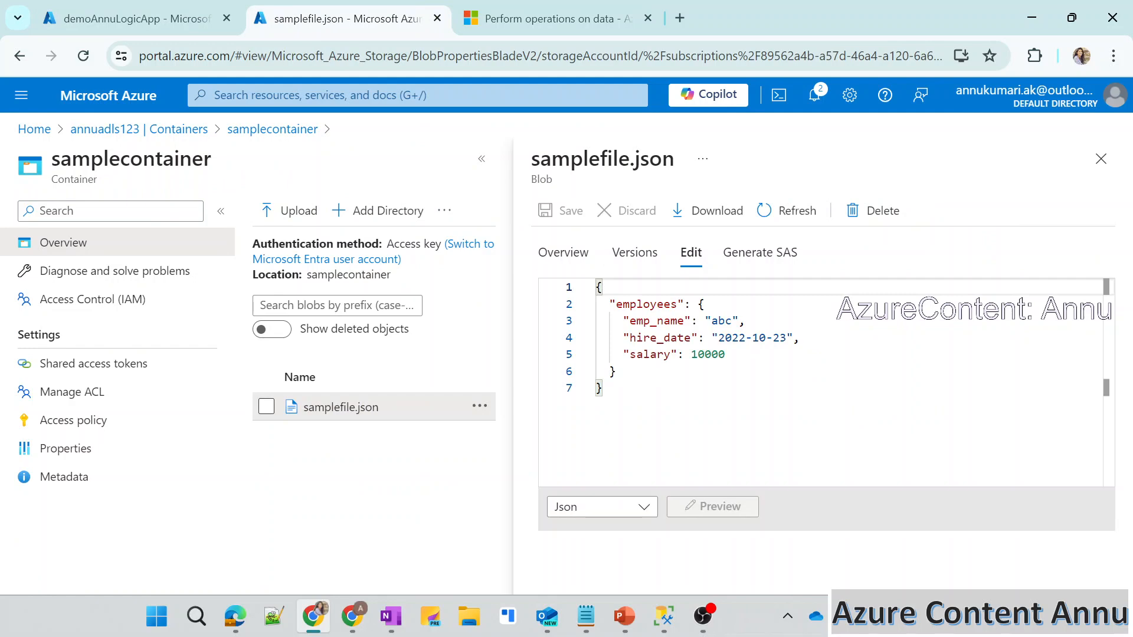
key("ctrl+a")
left_click(767, 413)
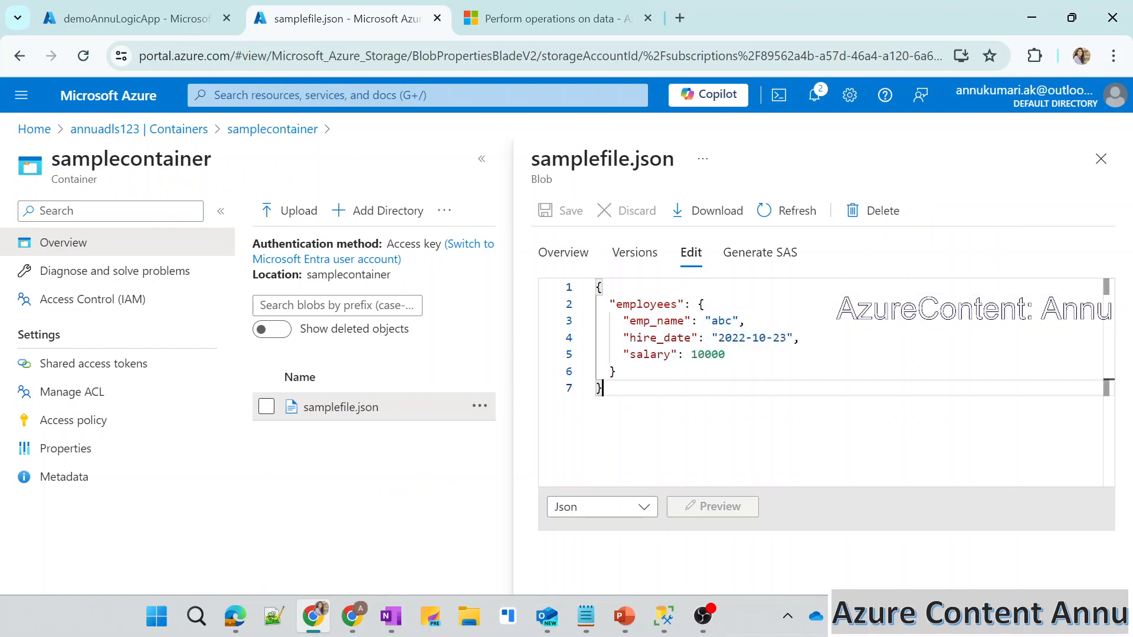
left_click(151, 7)
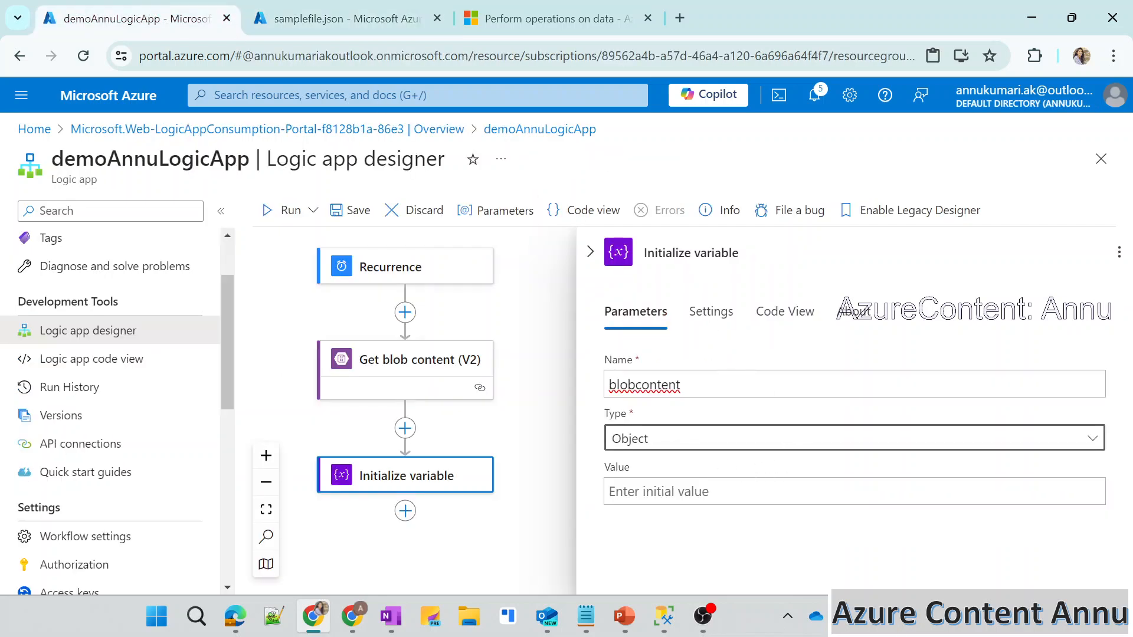
Start an expression for the blobcontent variable's value using the File Content output of Get blob content (V2).
left_click(725, 492)
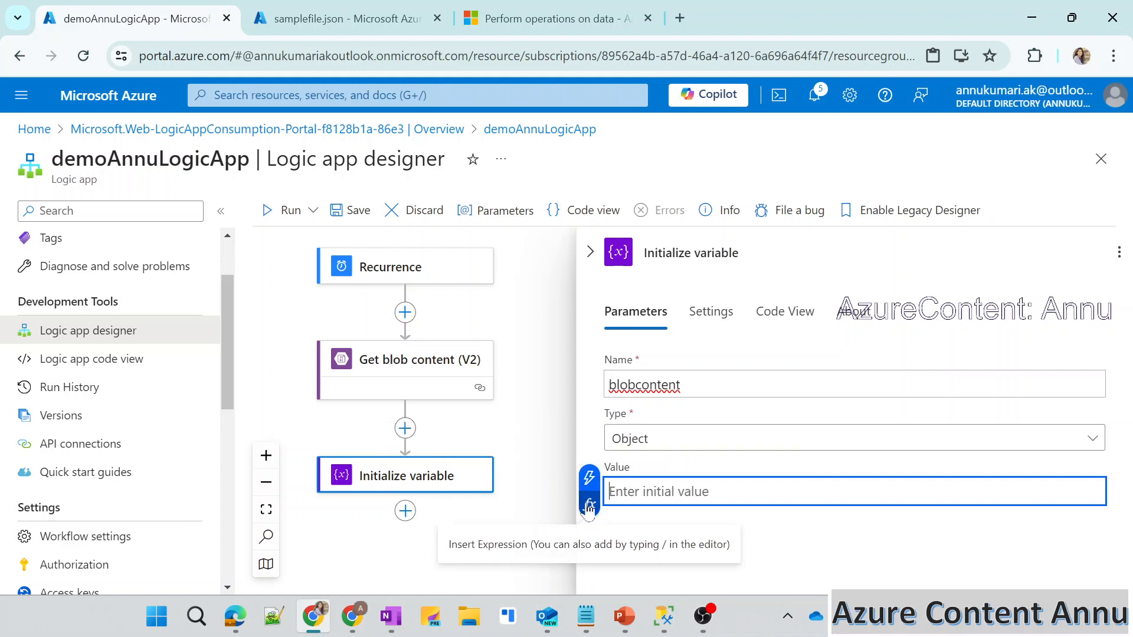
left_click(589, 477)
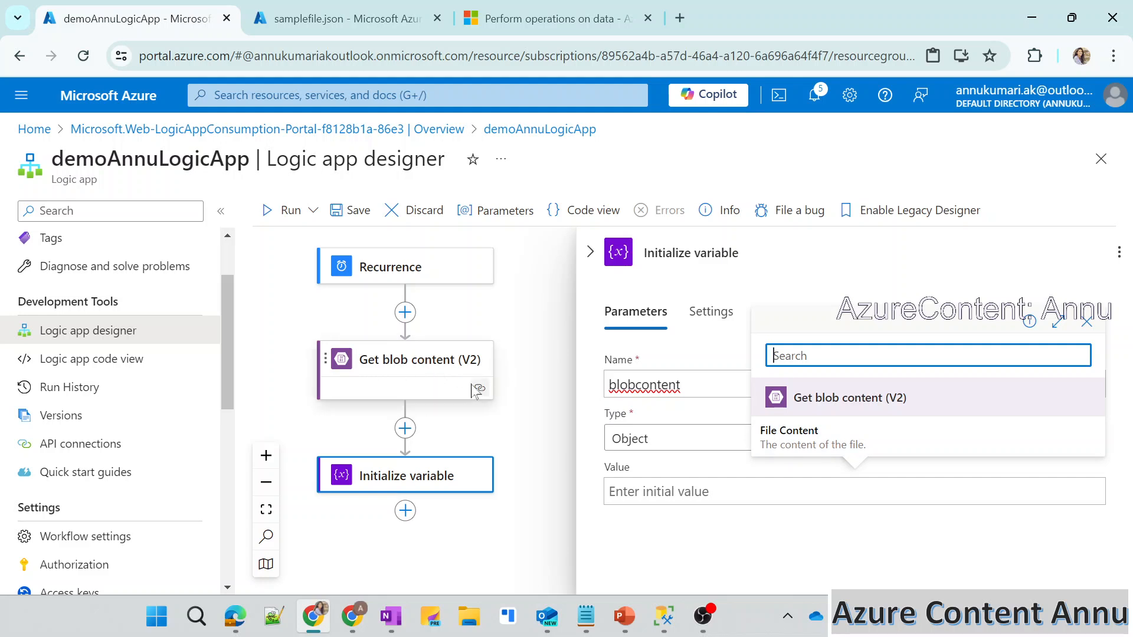
left_click(660, 489)
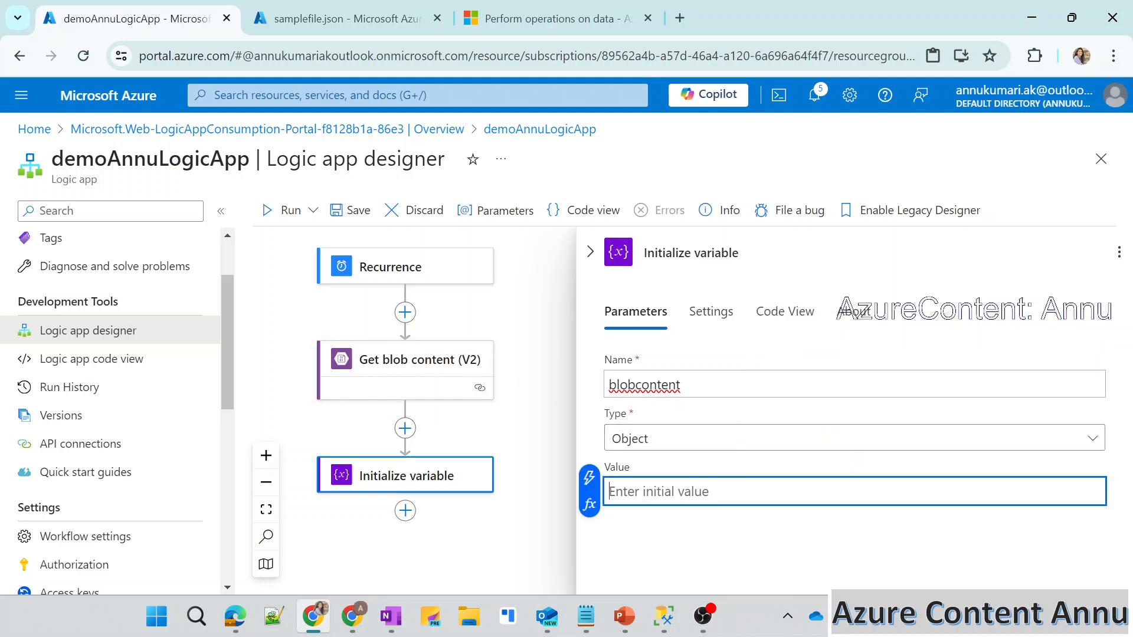
left_click(589, 507)
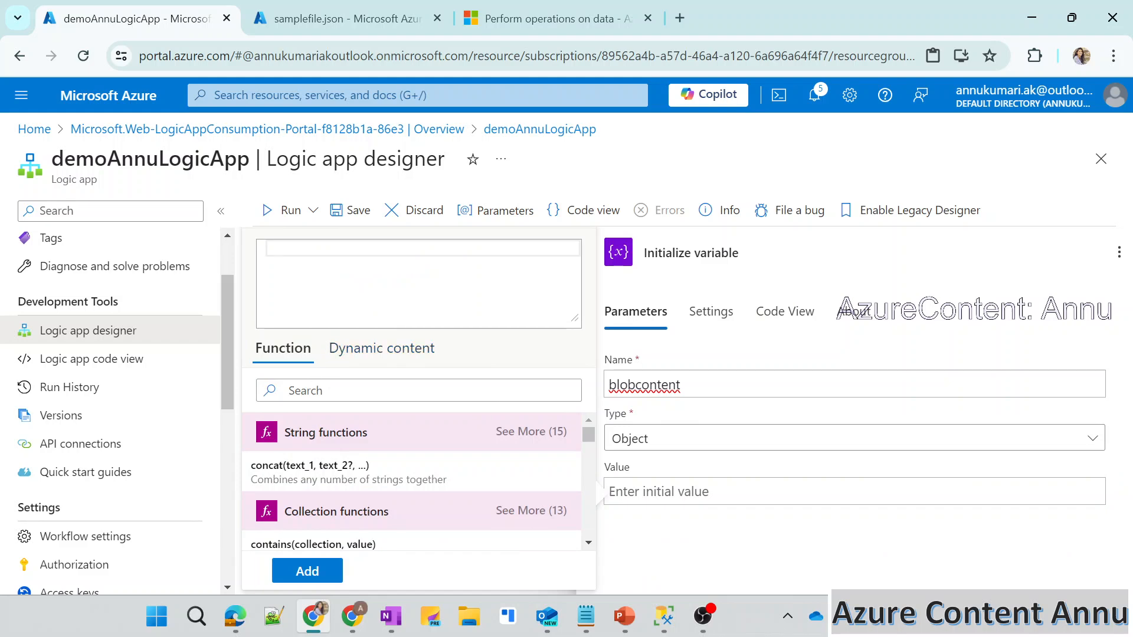
left_click(351, 361)
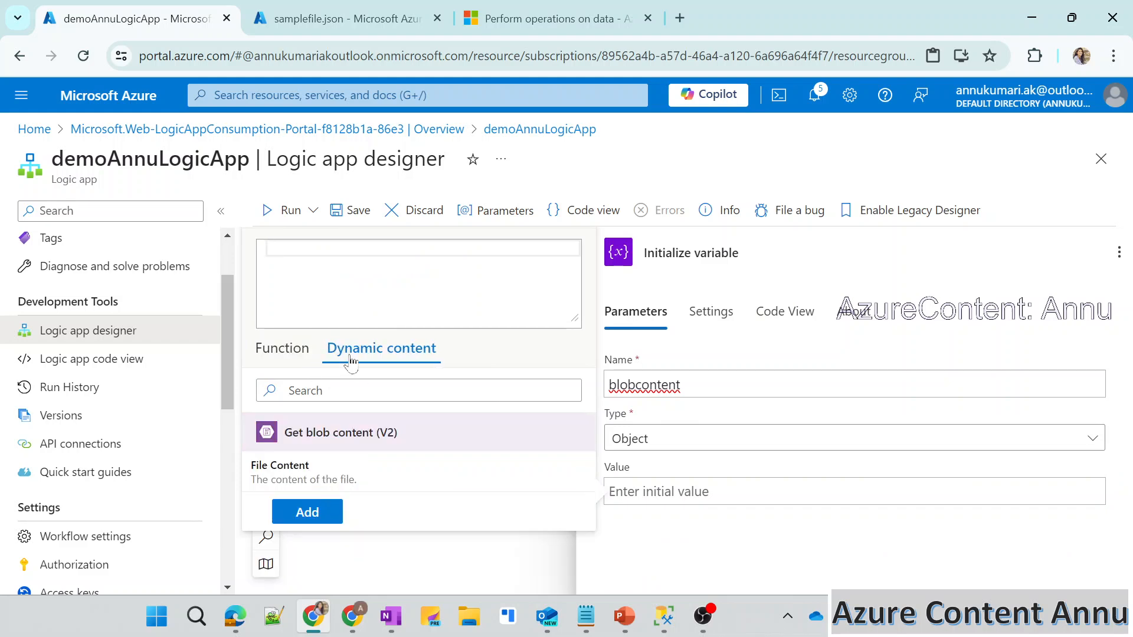
left_click(307, 472)
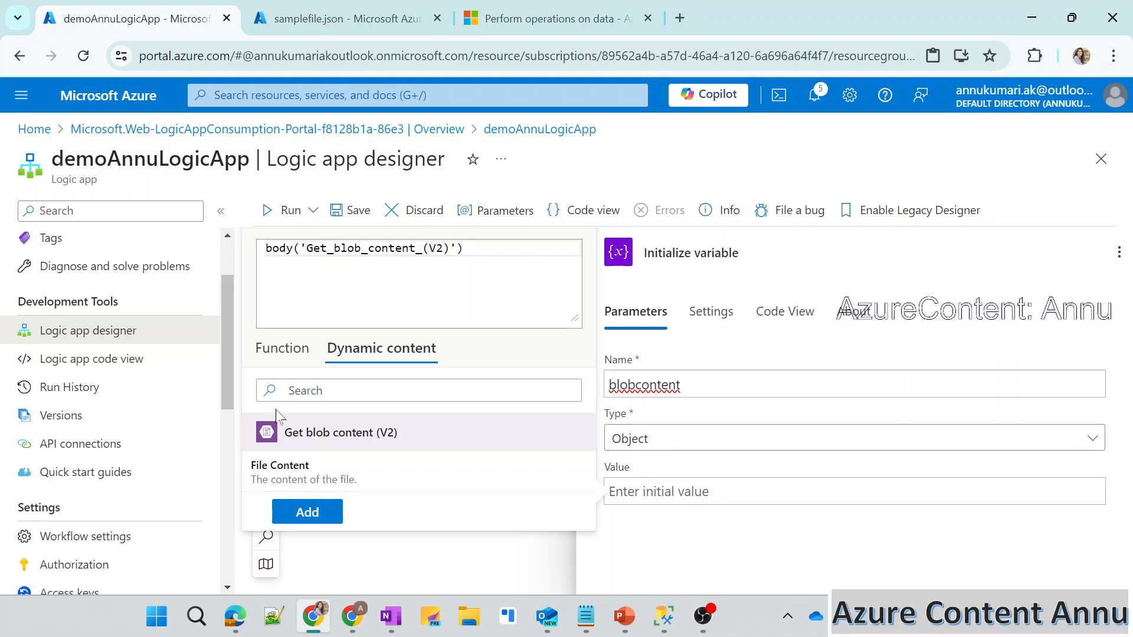
Wrap the file content in the json function so the expression reads json(body('Get_blob_content_(V2)')).
left_click(283, 353)
left_click(323, 390)
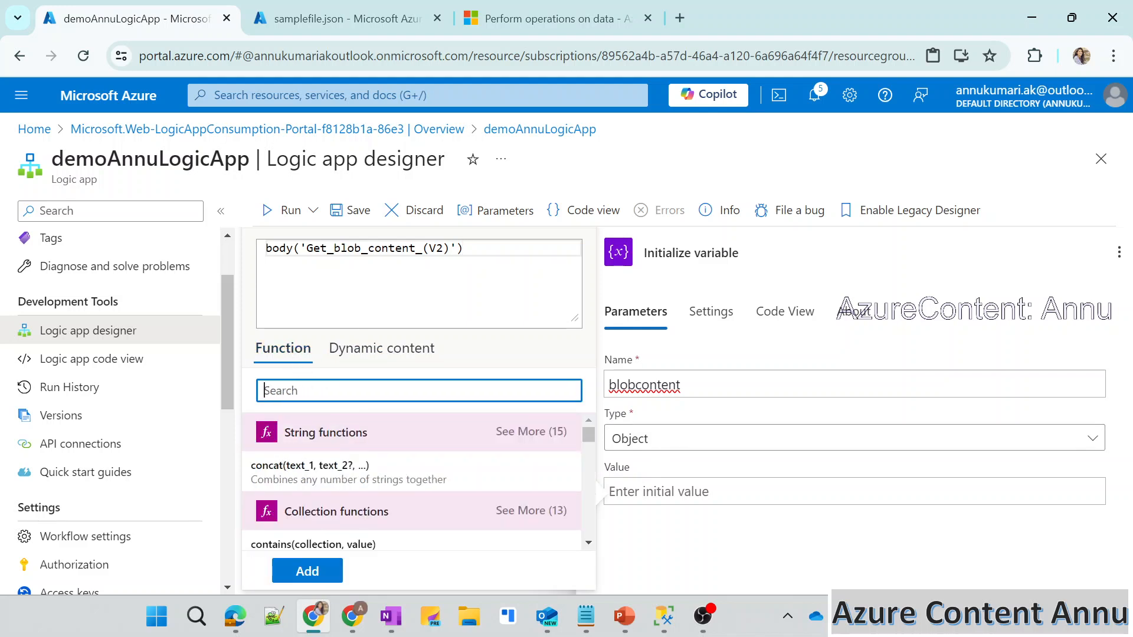
type("json")
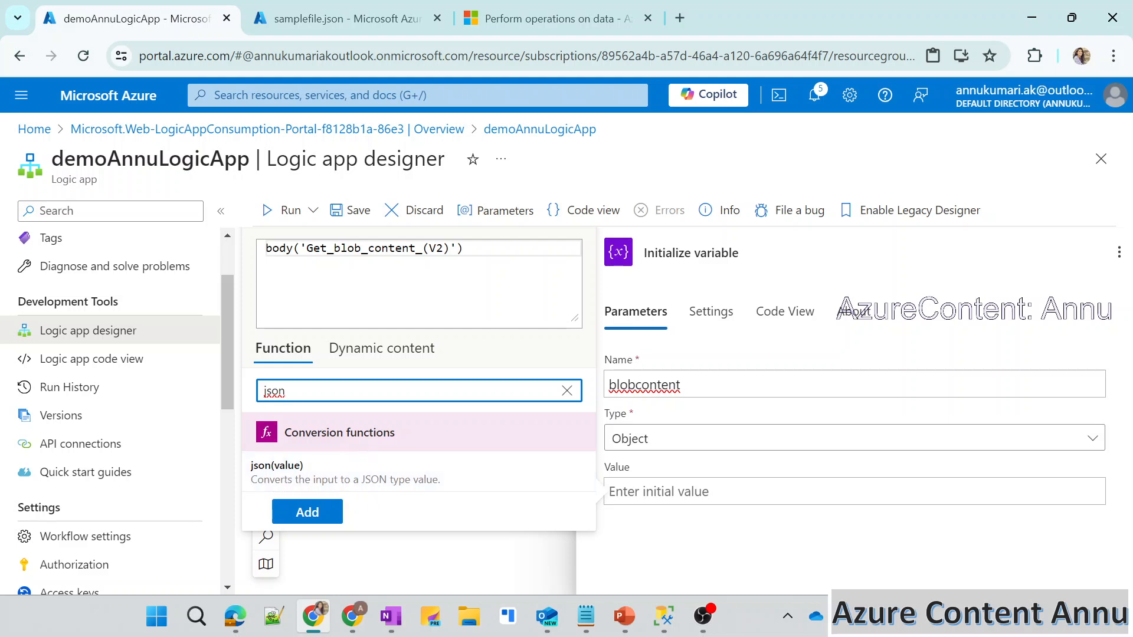
left_click(291, 477)
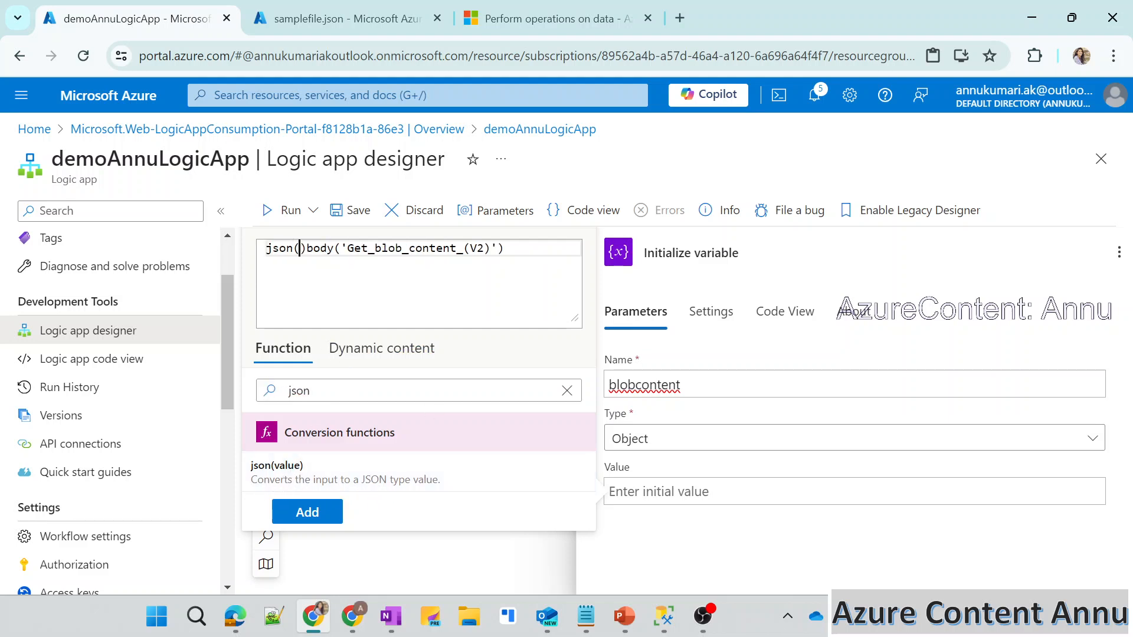
key("Delete")
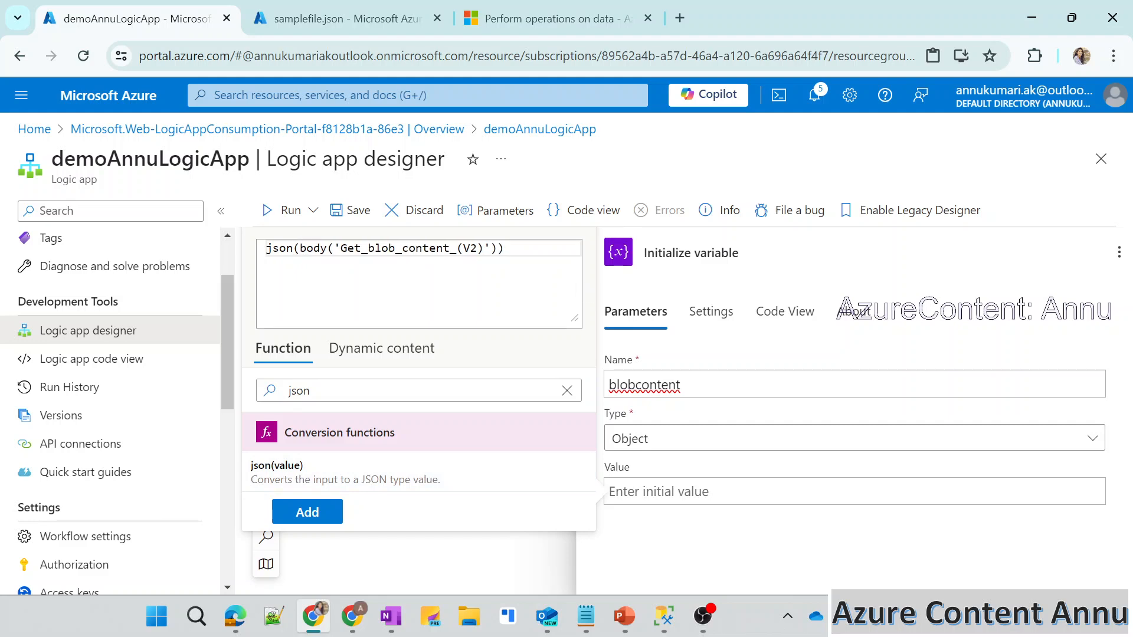
left_click_drag(306, 248, 484, 249)
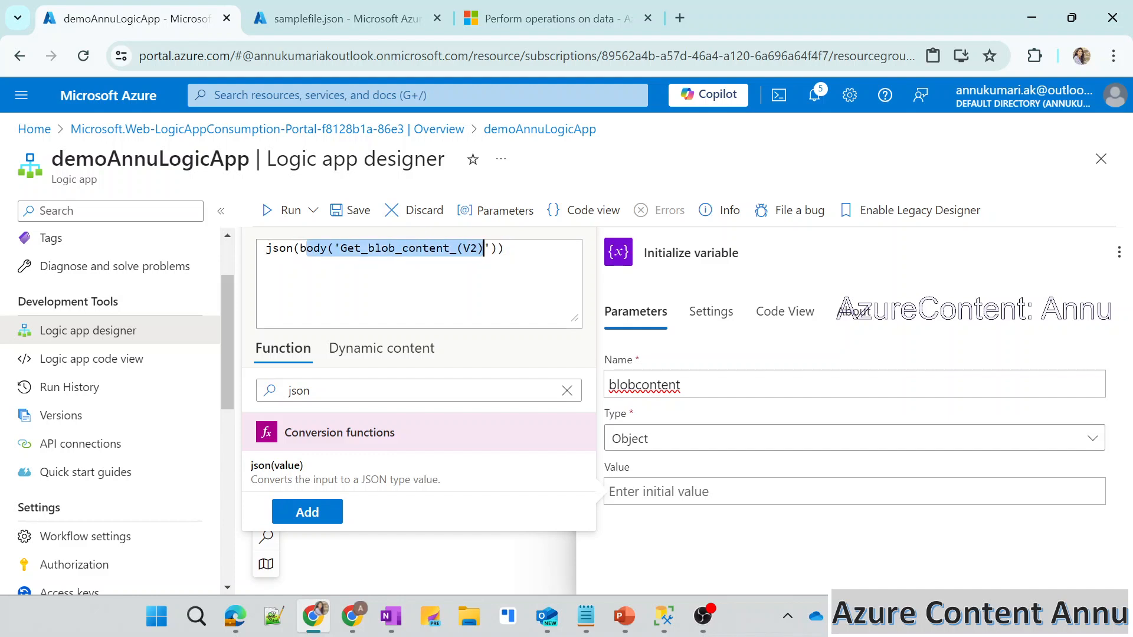
left_click(505, 248)
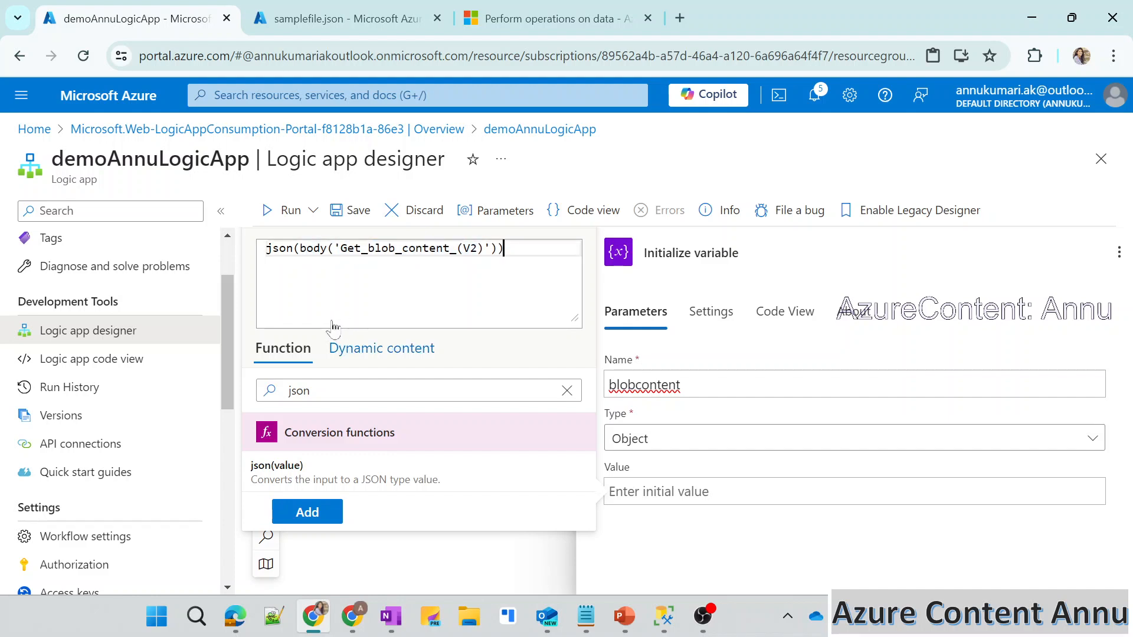
left_click(567, 391)
left_click(505, 249)
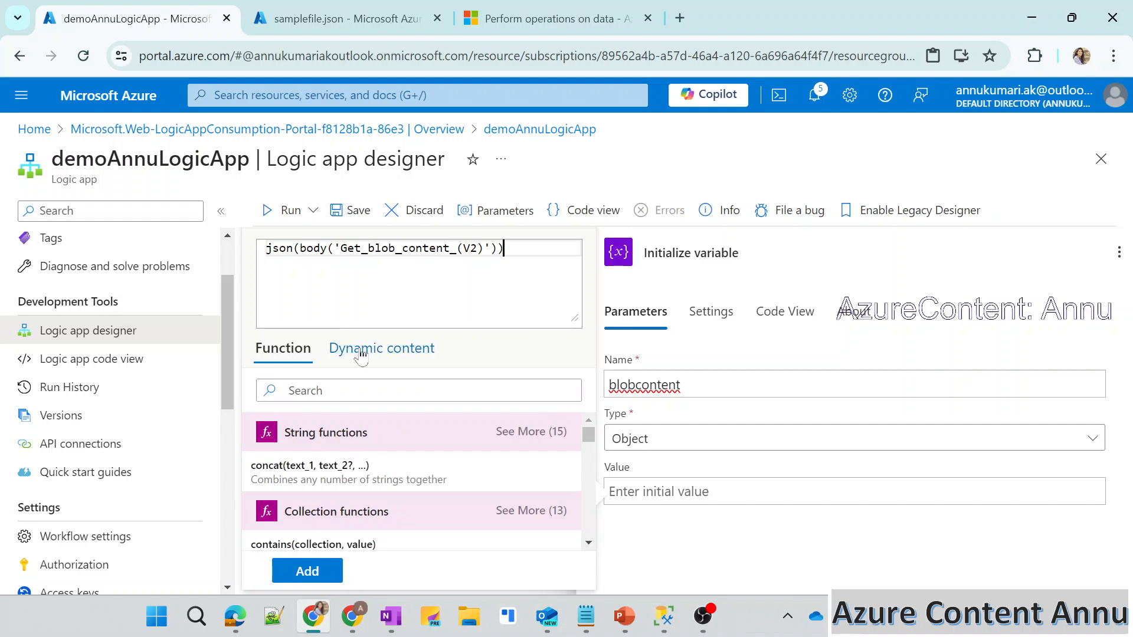
Review the JSON content of samplefile.json again and return to the variable's expression in the designer.
left_click(313, 12)
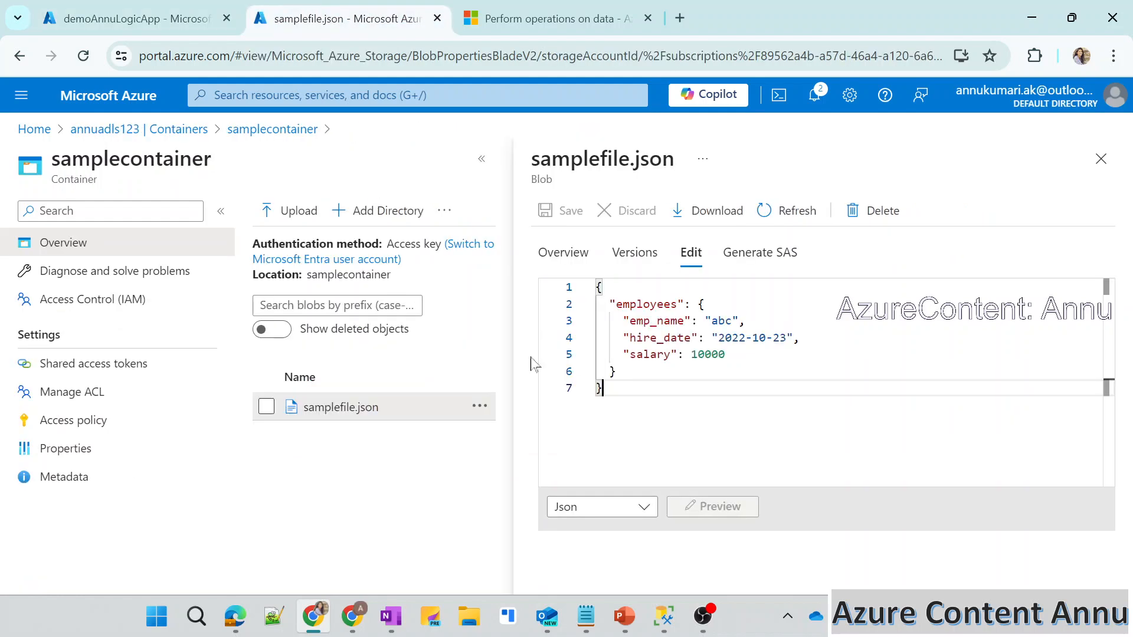
key("ctrl+a")
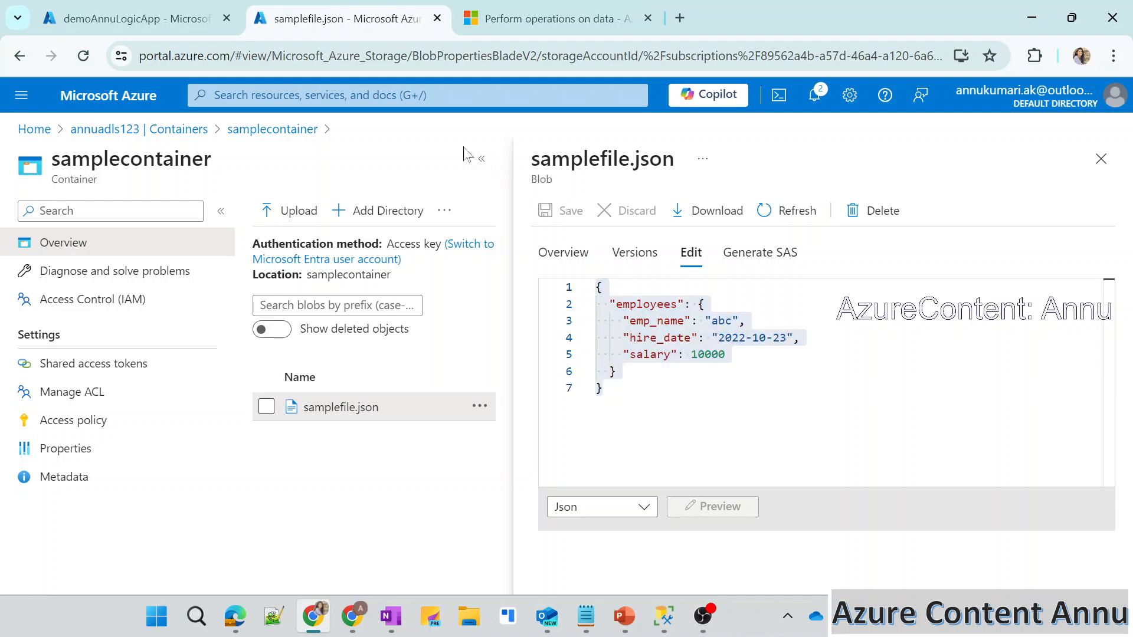
left_click(482, 159)
left_click(118, 13)
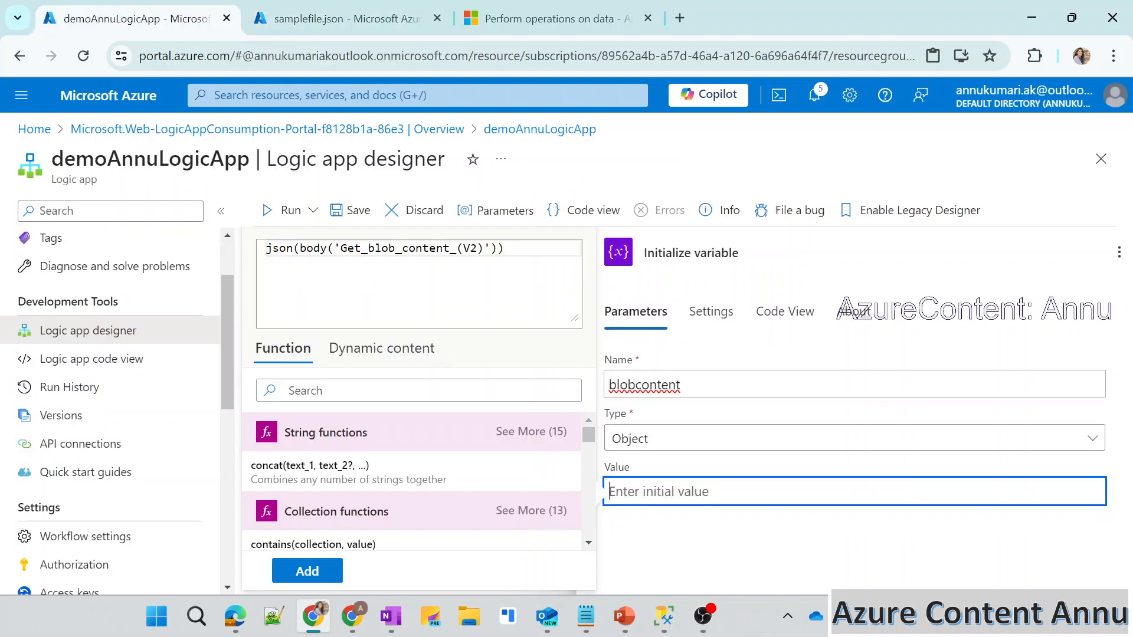
left_click(376, 8)
left_click_drag(118, 388, 111, 286)
left_click(94, 24)
Insert the json(body('Get_blob_content_(V2)')) expression as the blobcontent variable's value and save the workflow.
left_click(323, 571)
left_click(341, 211)
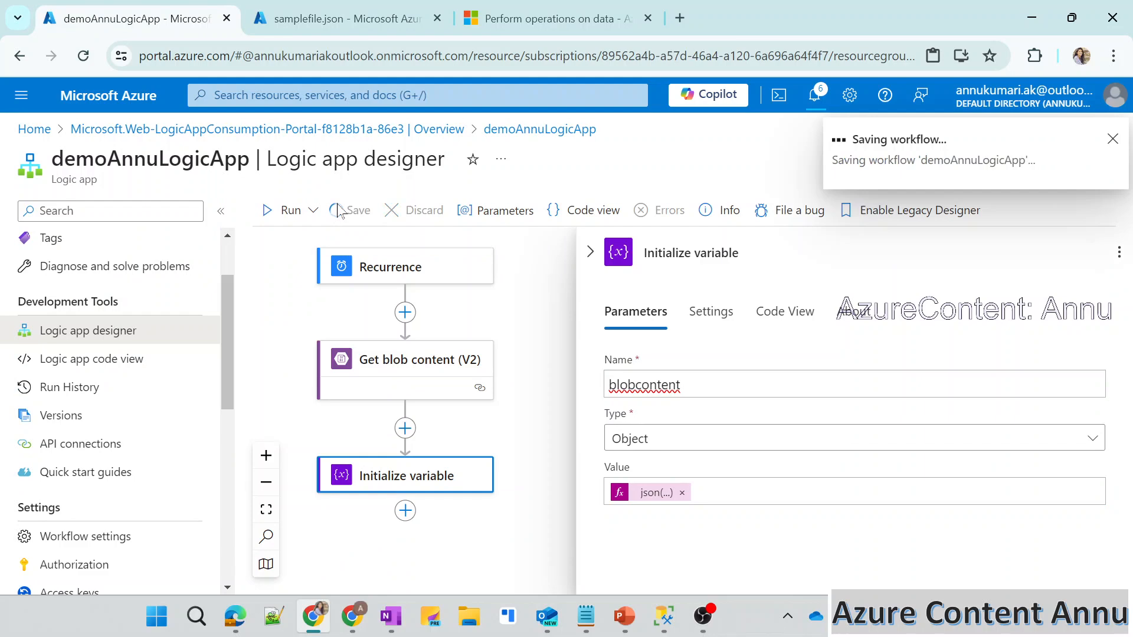
Run the logic app and open its newest run from the run history.
left_click(270, 220)
left_click(292, 239)
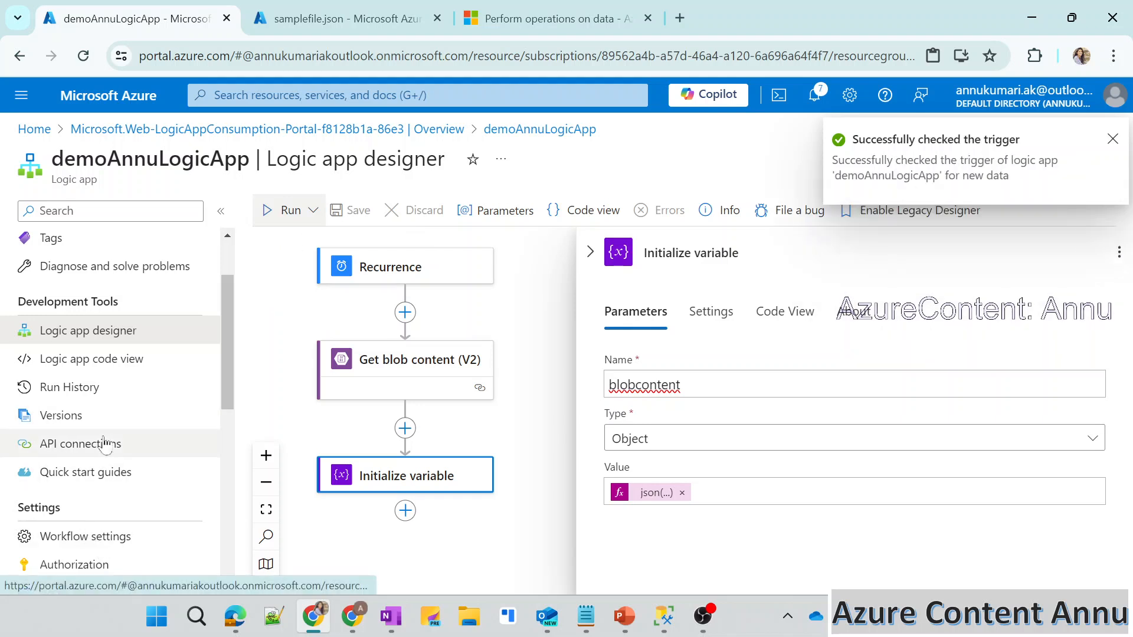
left_click(83, 387)
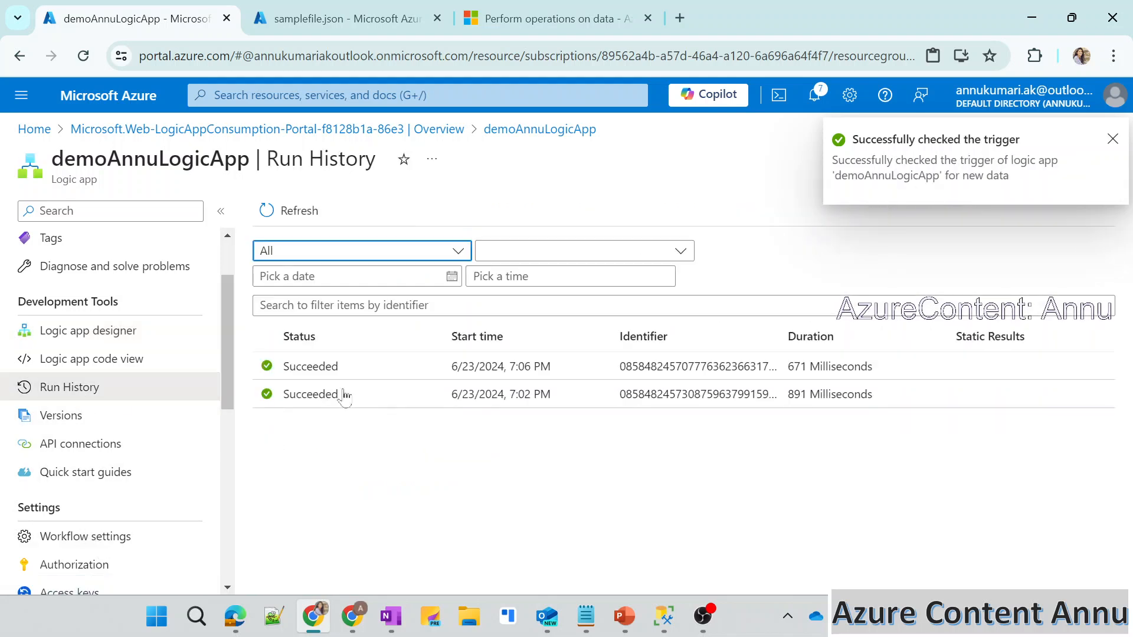
left_click(336, 365)
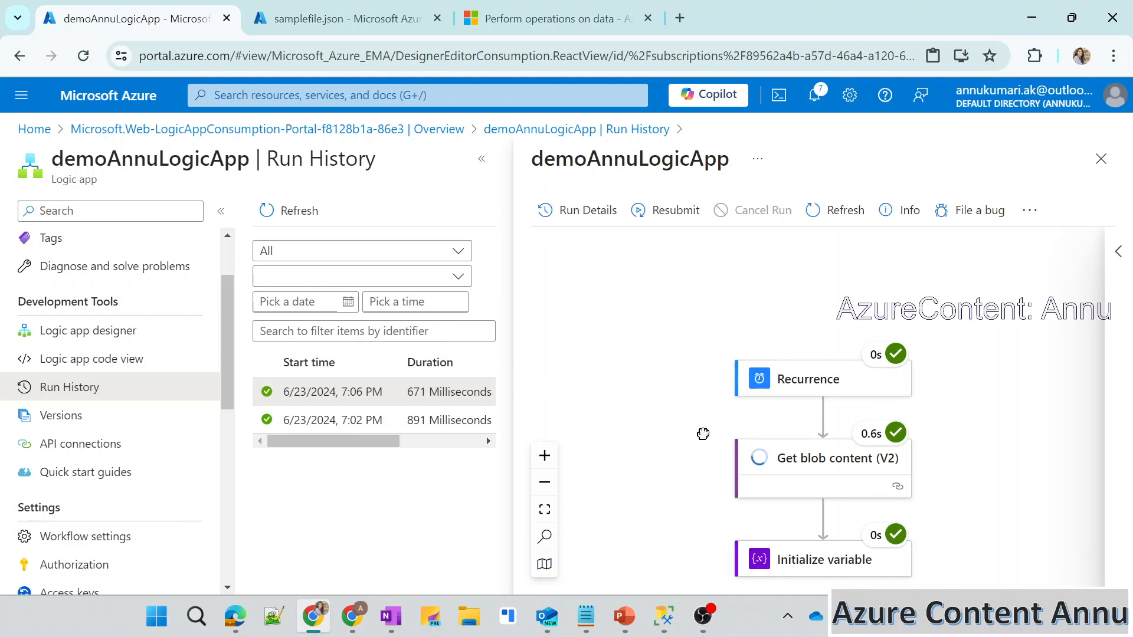
Open the Initialize variable action in the run details and look through its inputs.
left_click_drag(703, 434, 690, 346)
double_click(690, 346)
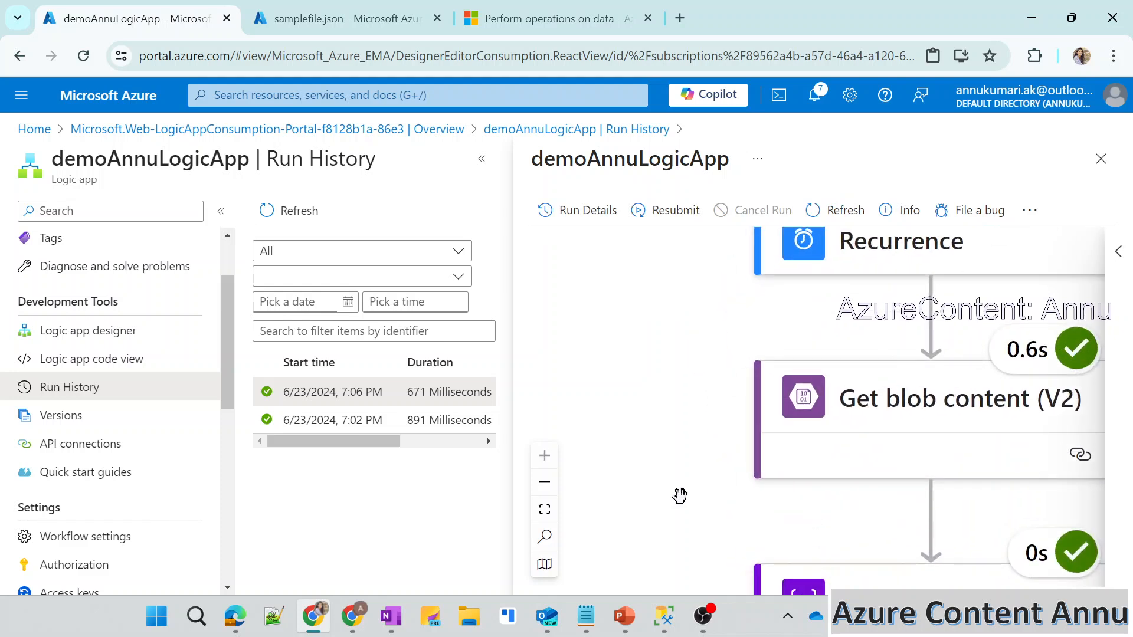
left_click(544, 482)
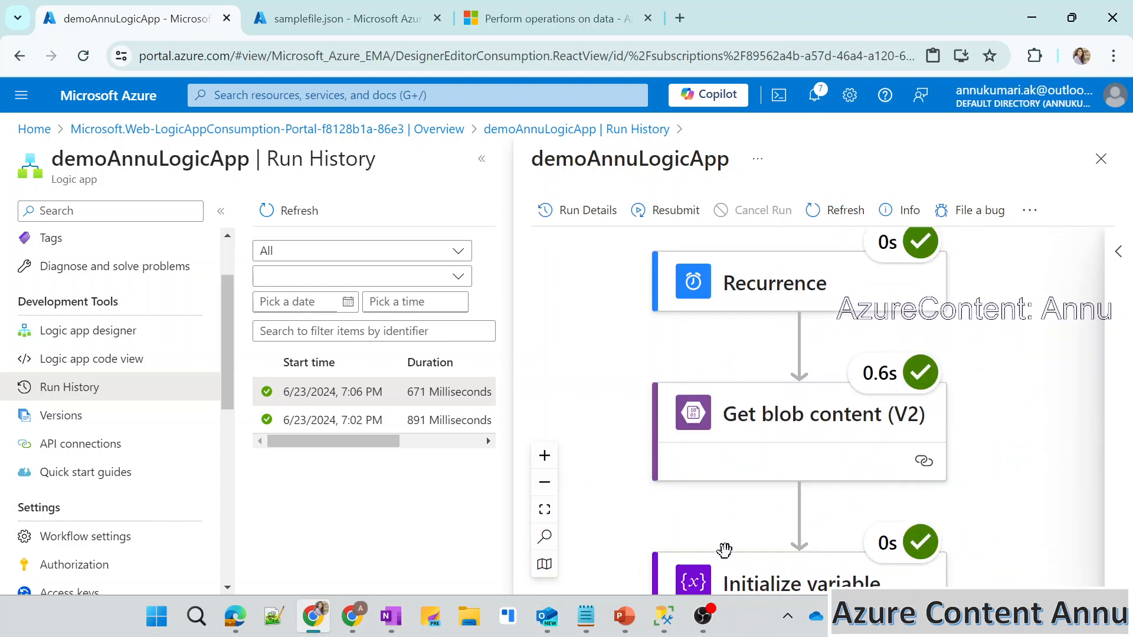
left_click(739, 581)
scroll(652, 474, "down", 3)
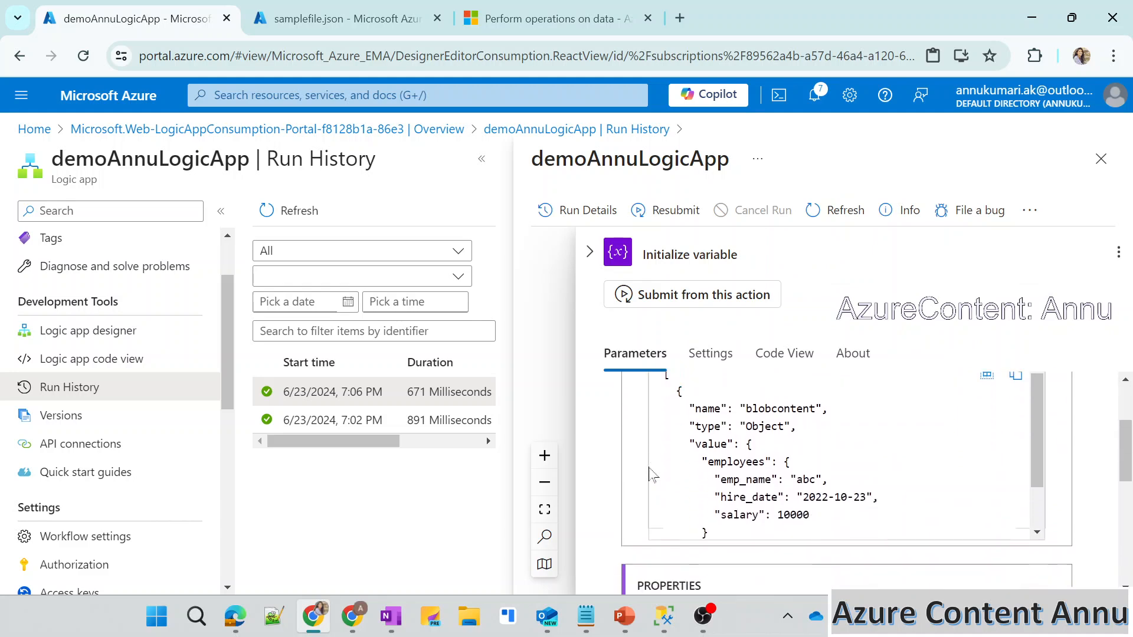
scroll(652, 473, "down", 10)
scroll(652, 474, "up", 9)
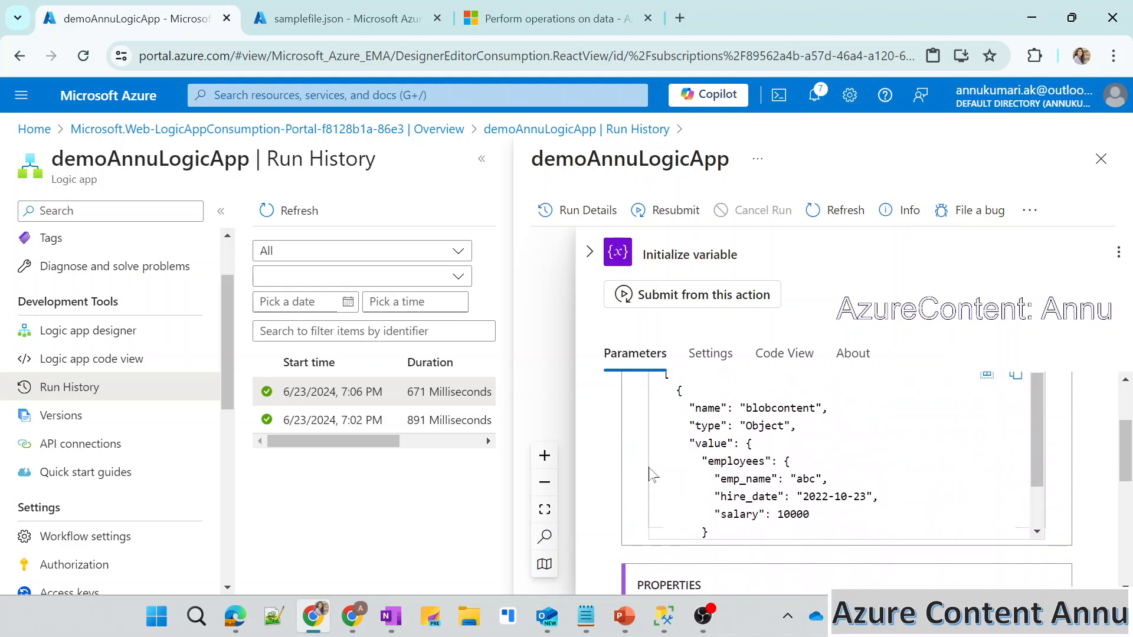
scroll(652, 474, "up", 2)
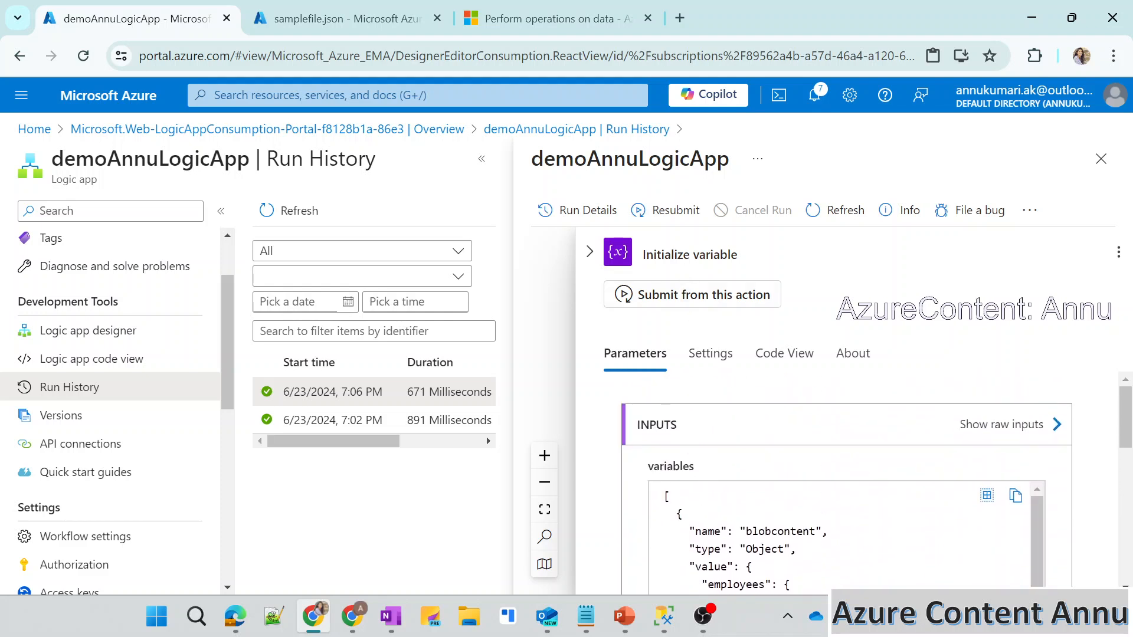
Examine the name, type and value recorded for the blobcontent variable in the run's inputs.
left_click_drag(677, 254, 737, 254)
left_click(737, 255)
scroll(687, 472, "down", 1)
left_click_drag(665, 453, 790, 590)
scroll(790, 519, "up", 7)
left_click(791, 519)
scroll(791, 531, "up", 1)
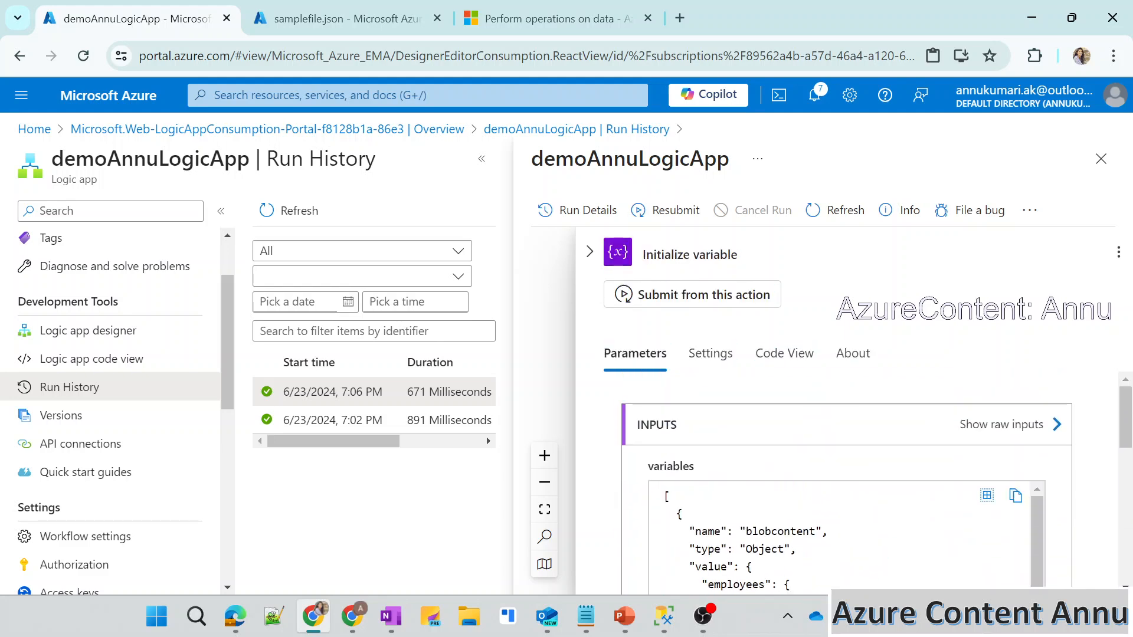
scroll(619, 491, "down", 2)
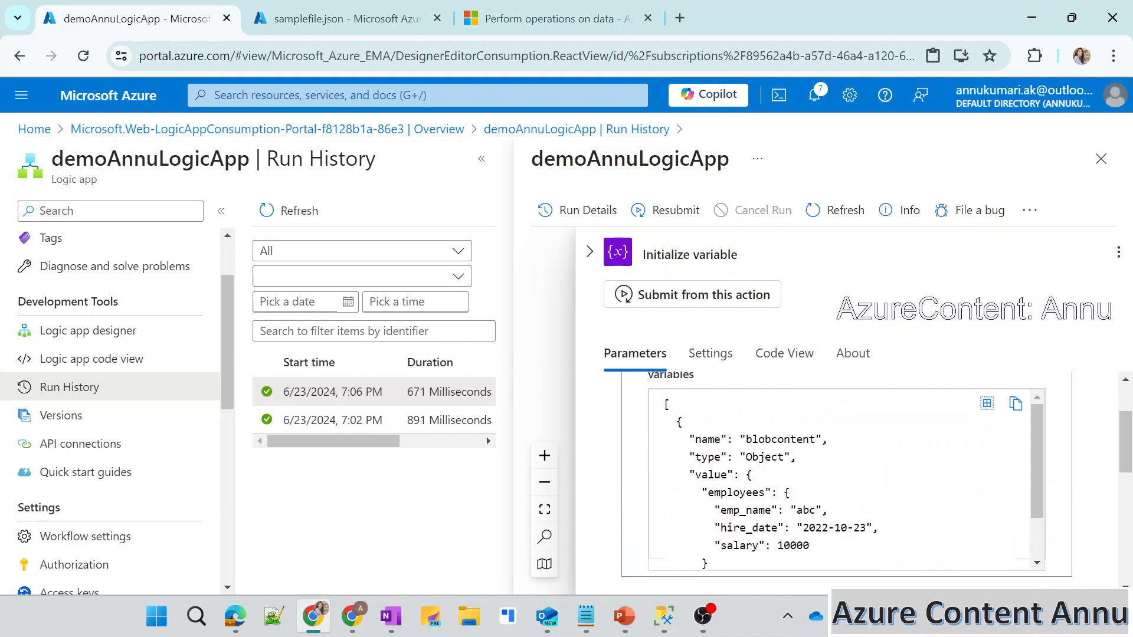
double_click(707, 440)
double_click(767, 440)
left_click(746, 458)
double_click(707, 458)
double_click(764, 458)
left_click(735, 491)
double_click(711, 475)
left_click_drag(708, 492, 788, 558)
Compare the contents of samplefile.json with the variable's value in the run details.
left_click(327, 5)
left_click(261, 321)
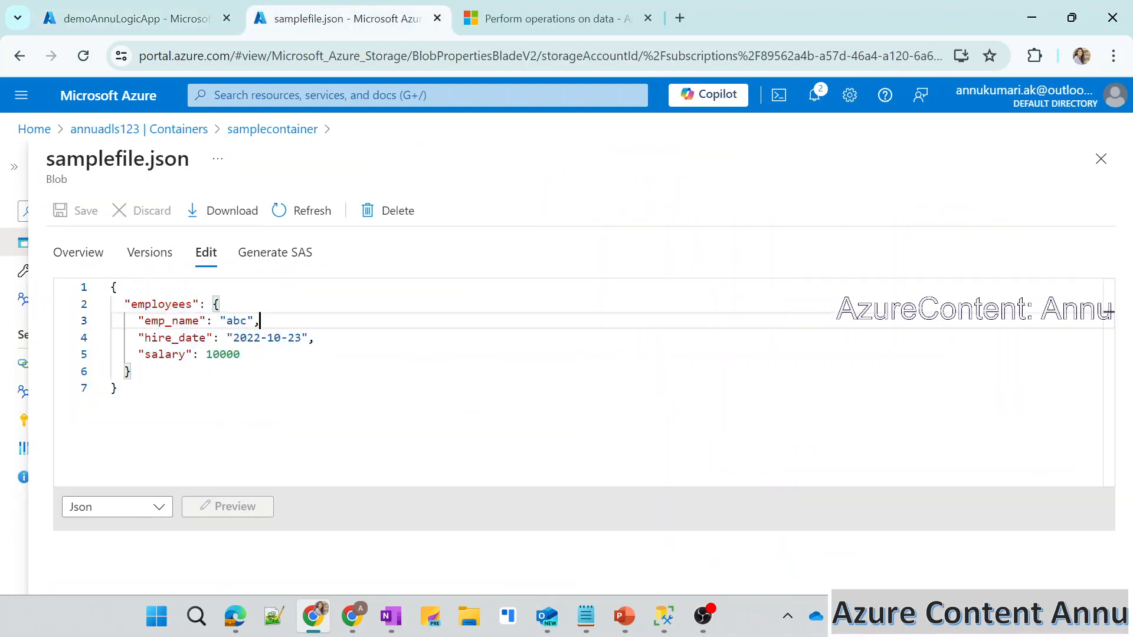
left_click(156, 18)
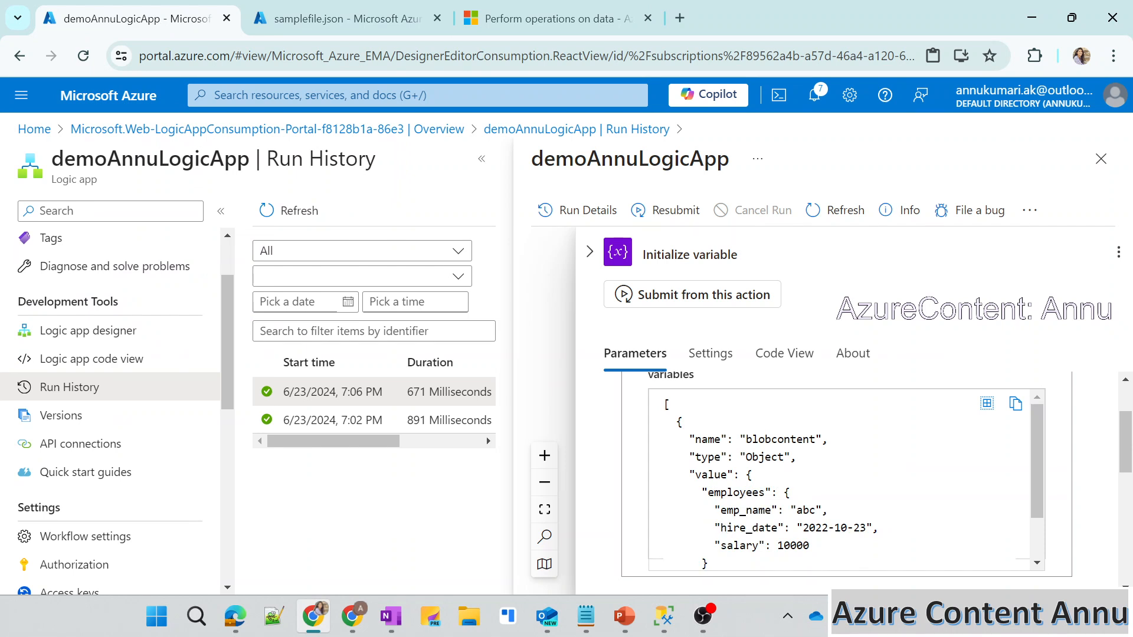
left_click_drag(739, 474, 745, 563)
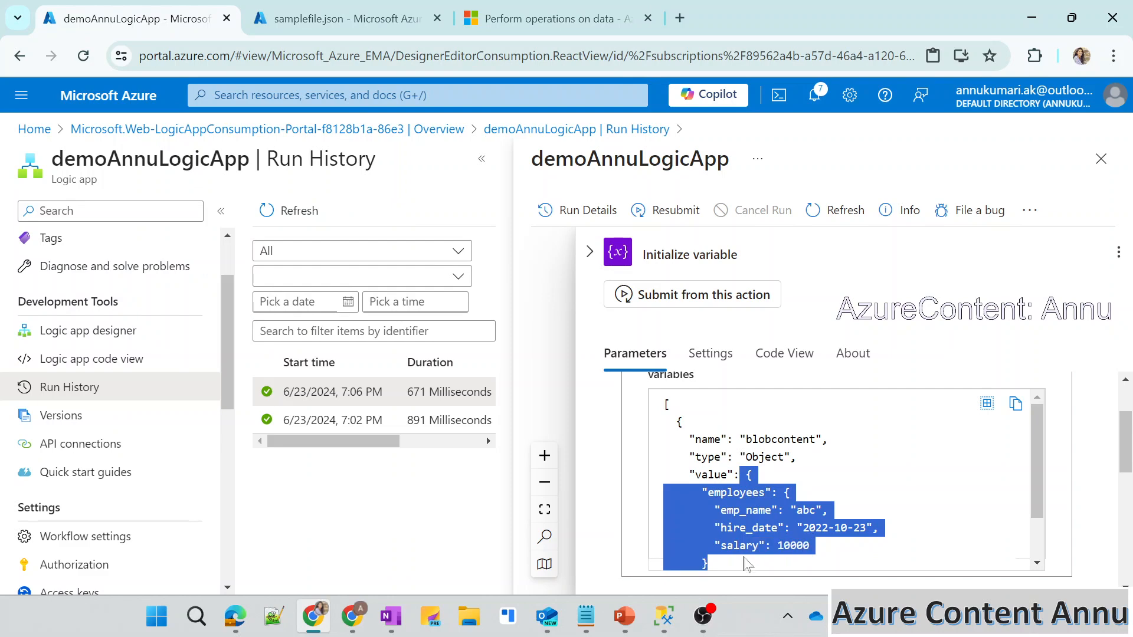
scroll(843, 478, "down", 1)
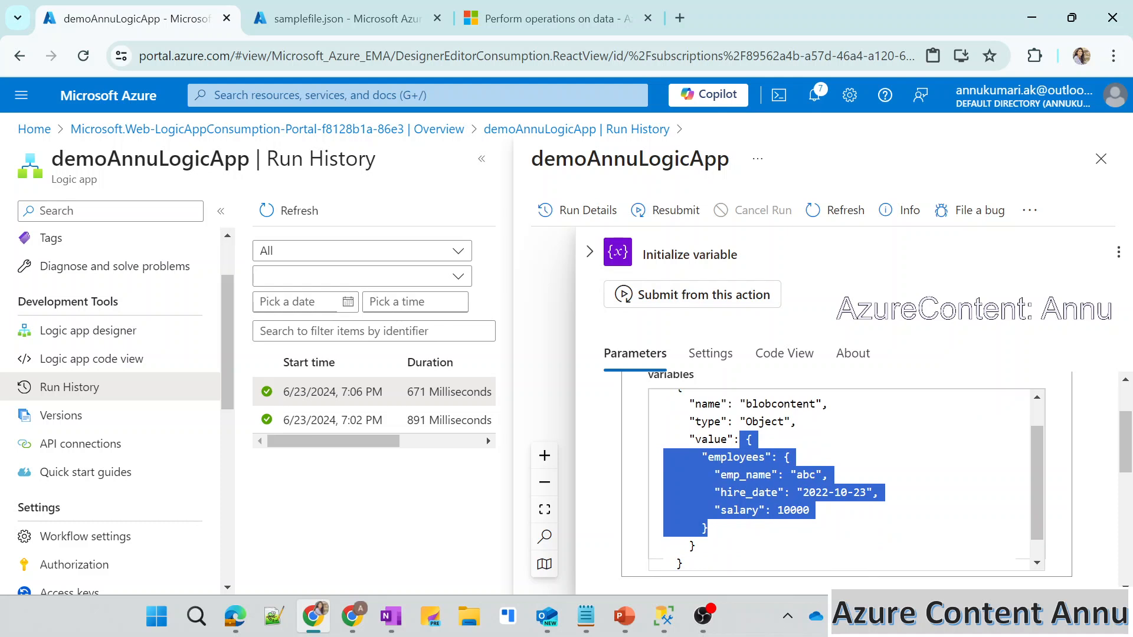
Return to the workflow designer and add a Parse JSON data operation after Initialize variable.
left_click(97, 330)
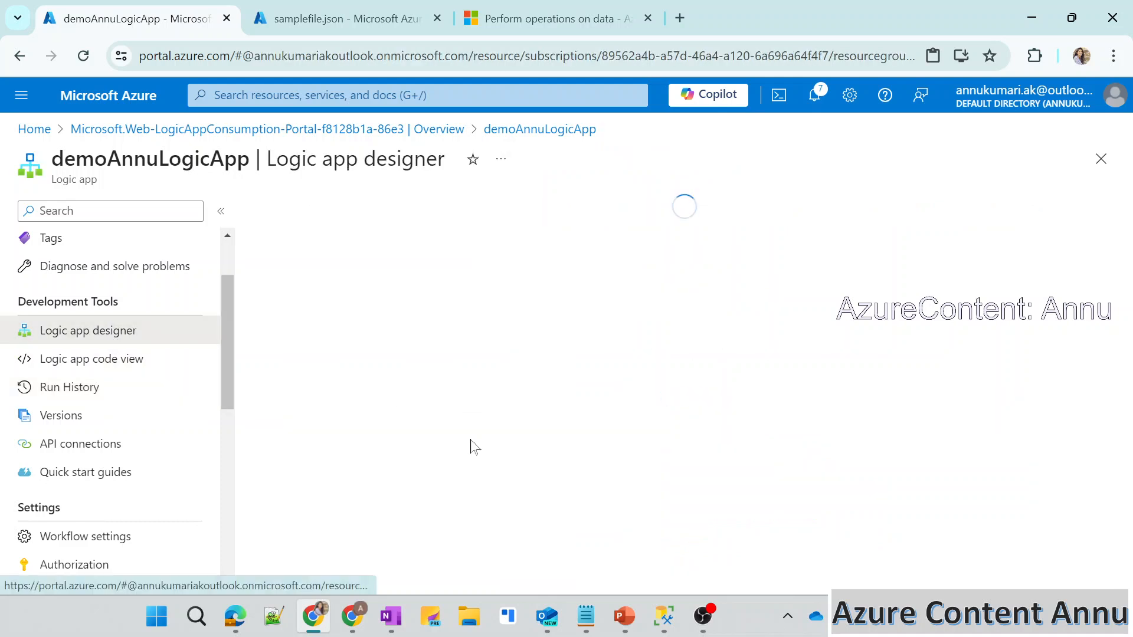
left_click_drag(579, 473, 516, 314)
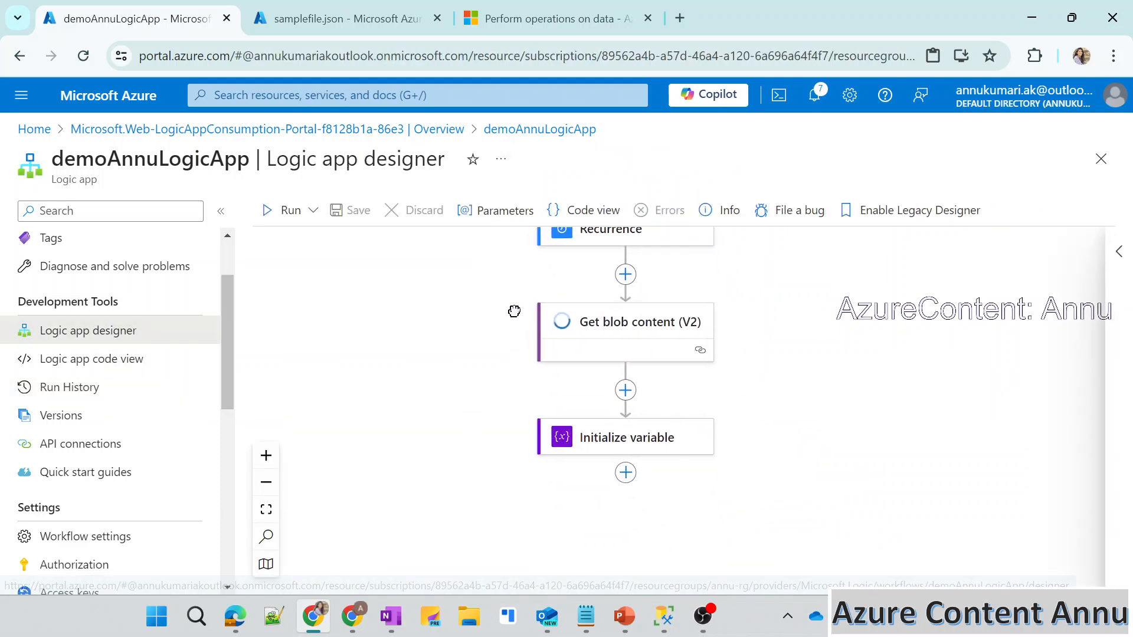
left_click(620, 472)
left_click(685, 480)
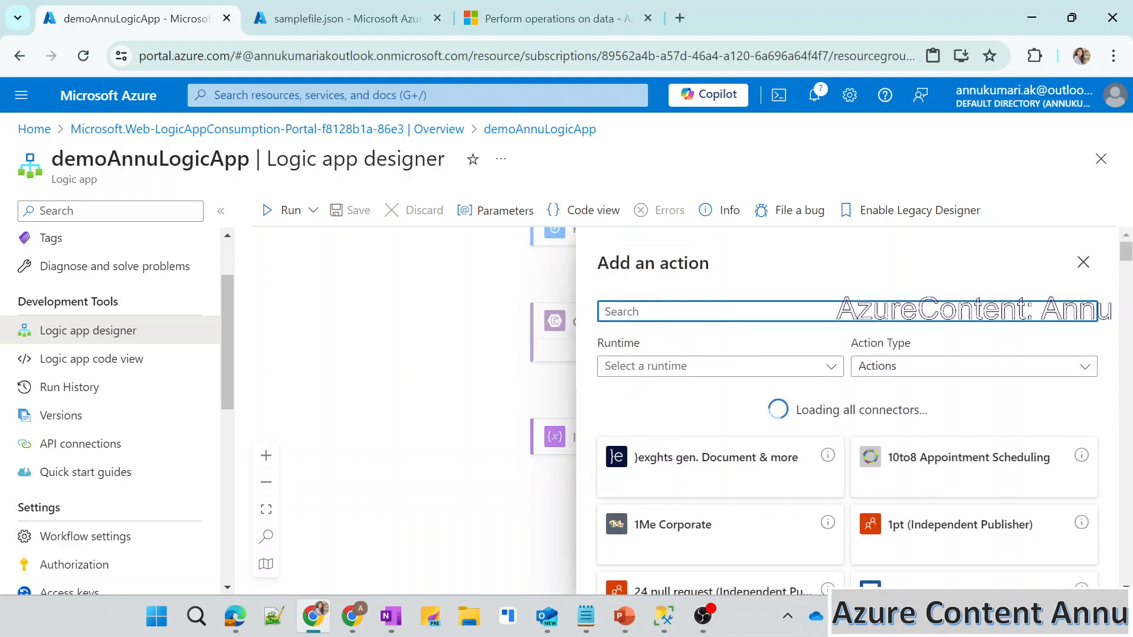
type("parse")
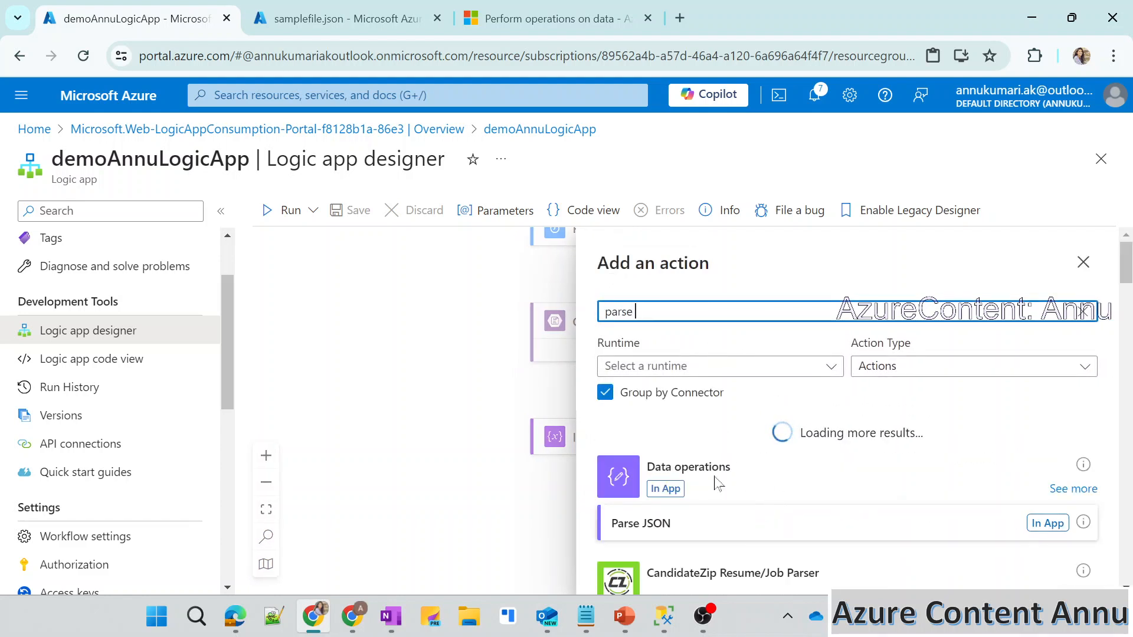
left_click(725, 524)
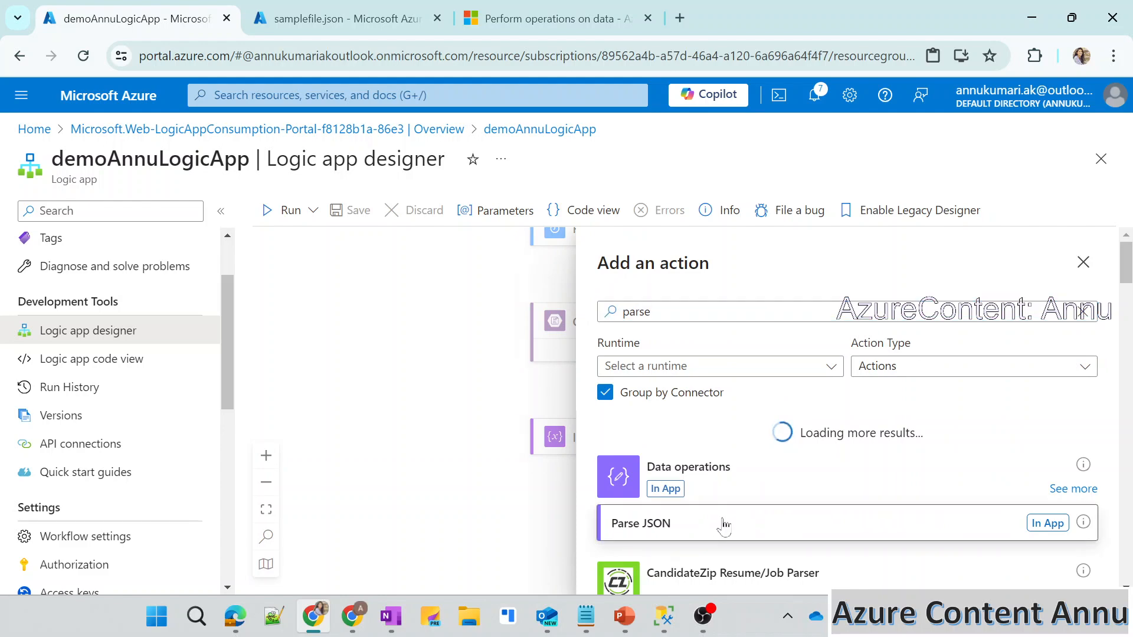
Set the Parse JSON content to the blobcontent variable using the expression variables('blobcontent').
left_click(724, 385)
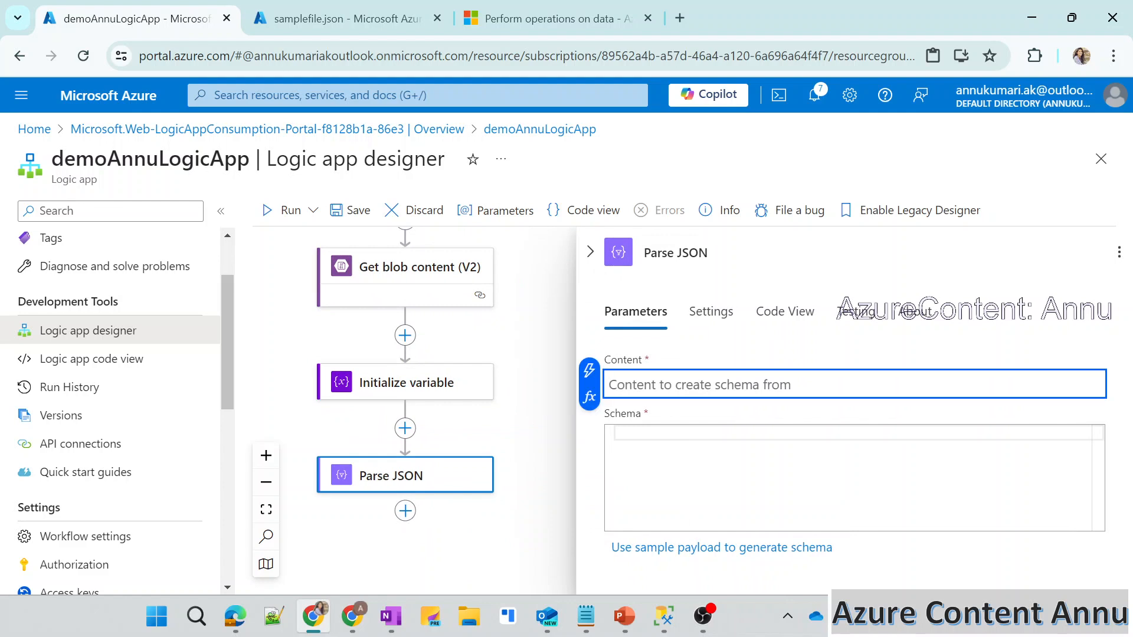
left_click(725, 469)
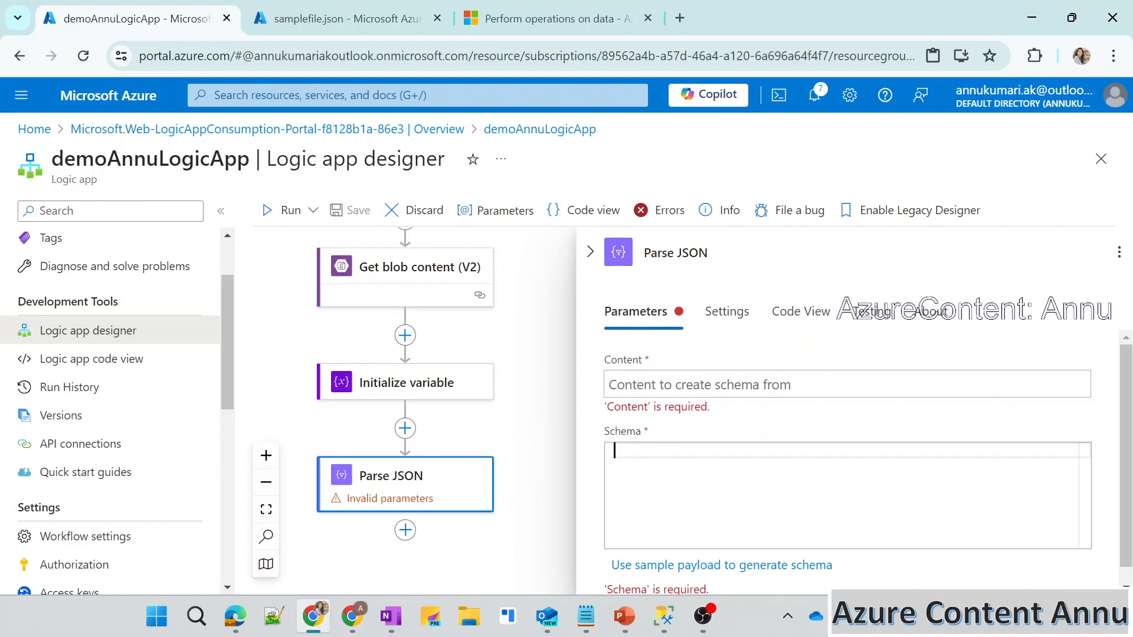
left_click(717, 384)
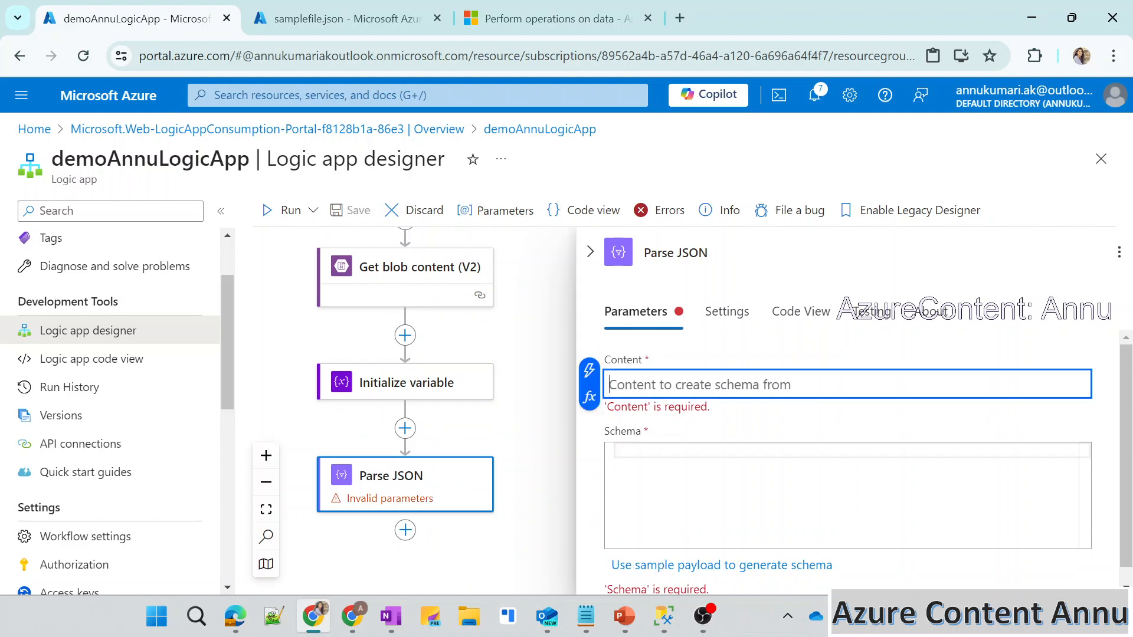
left_click(589, 397)
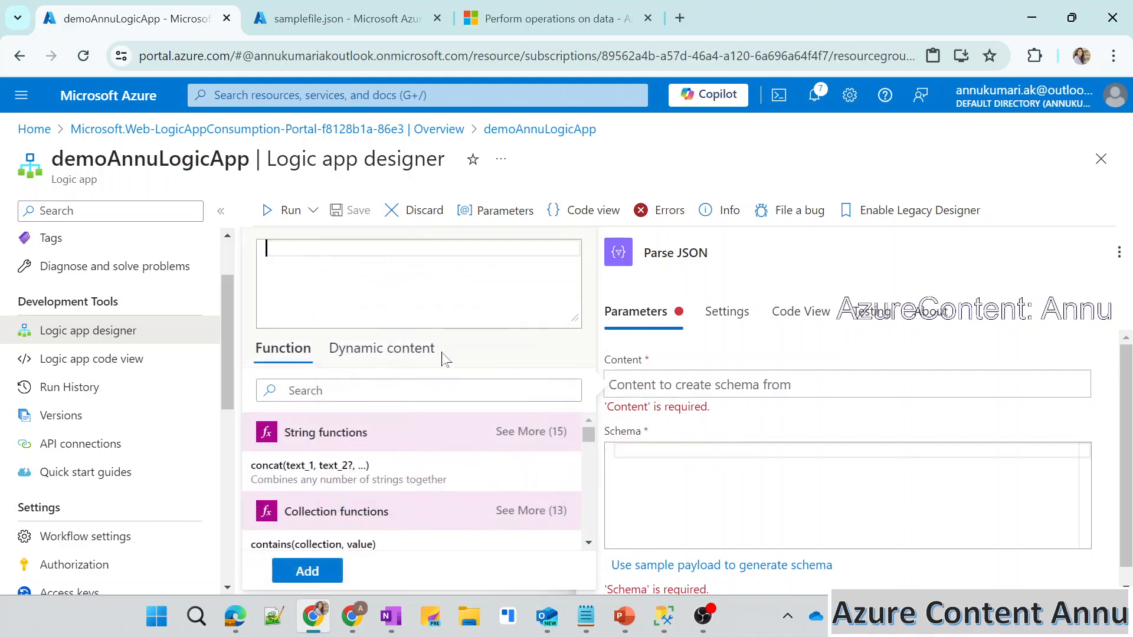
left_click(393, 349)
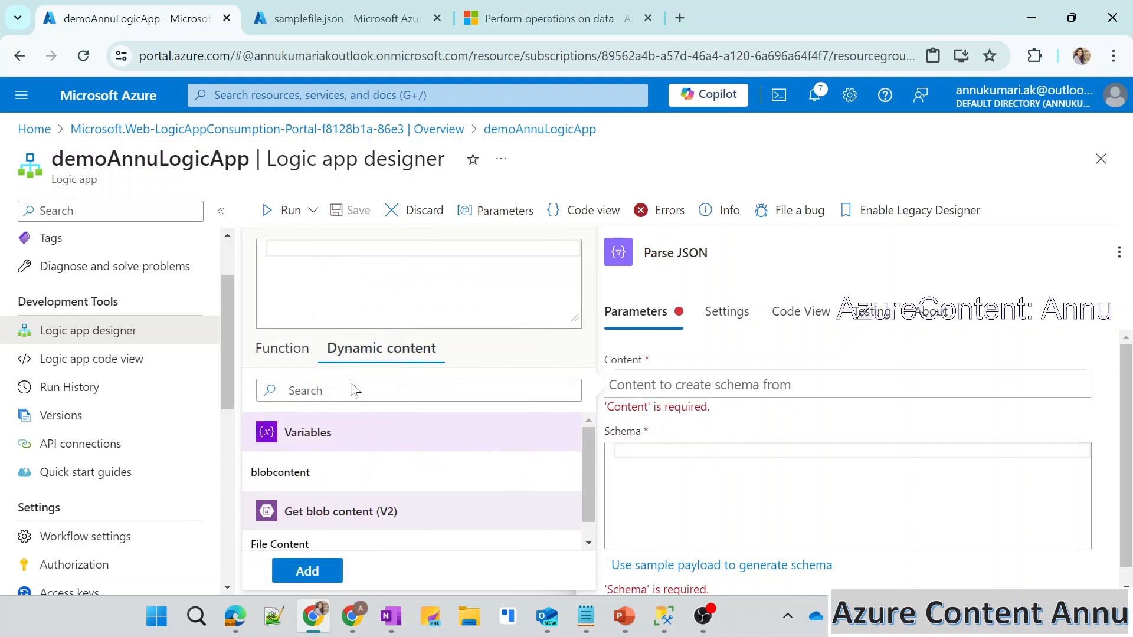
left_click(295, 475)
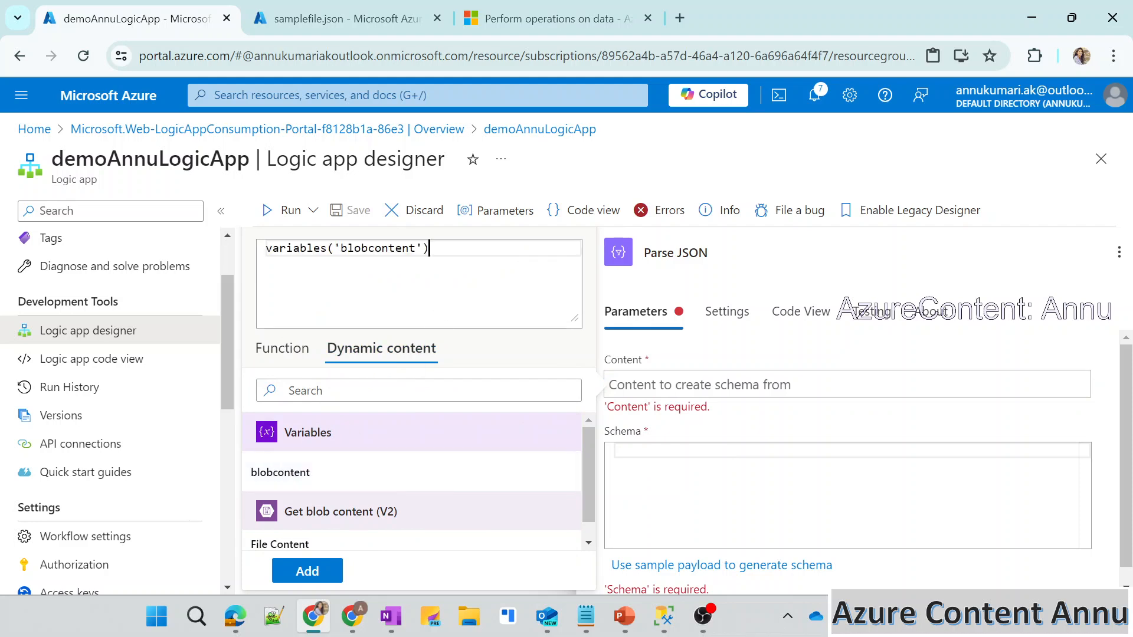
key("ctrl+a")
left_click(430, 249)
left_click(297, 570)
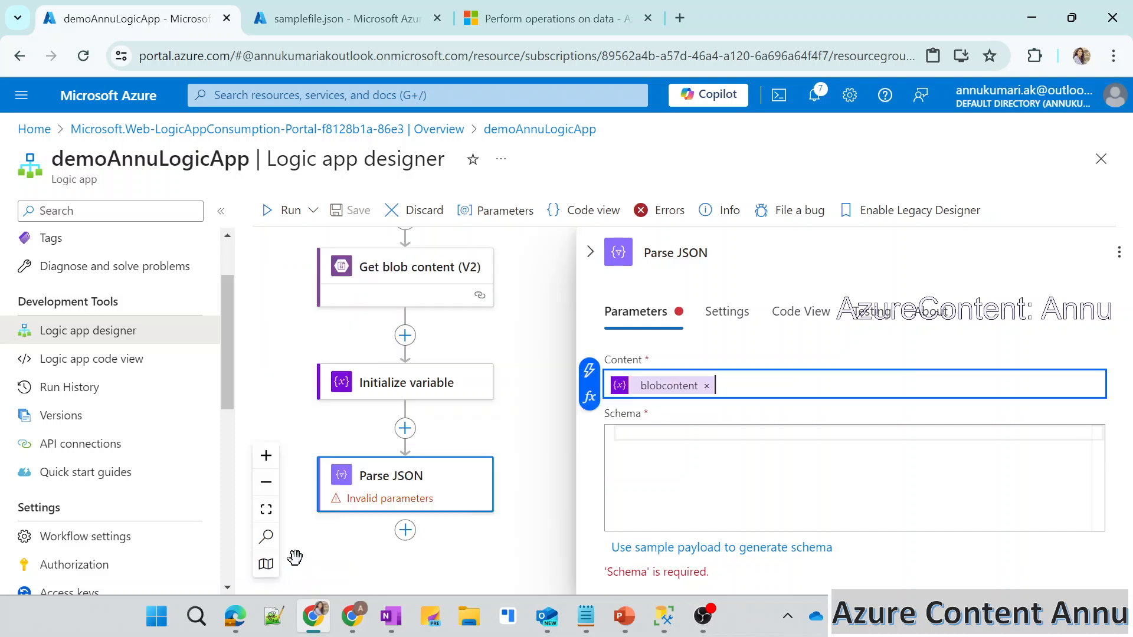
Open the sample payload editor for generating the Parse JSON schema.
left_click(618, 434)
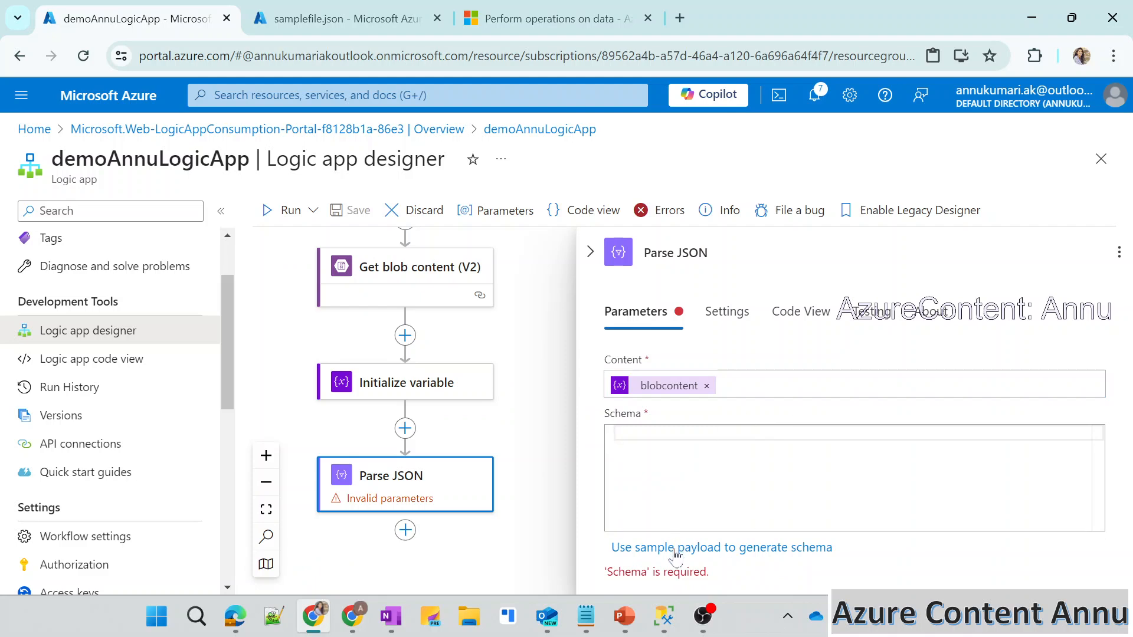
left_click(726, 548)
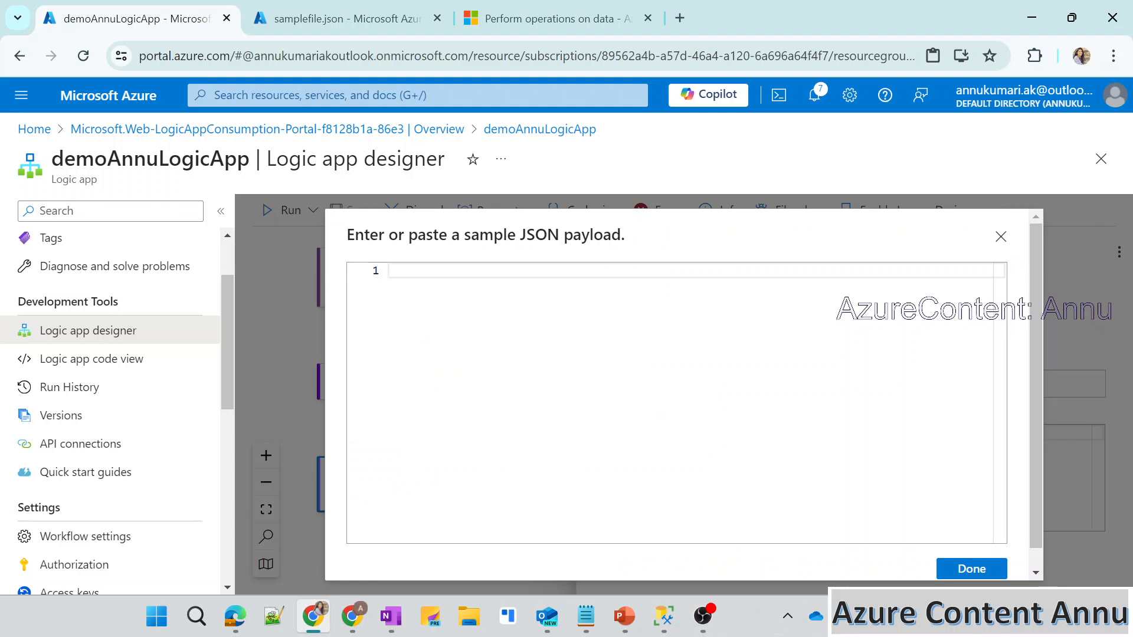
Examine the example JSON object in the Microsoft Learn Parse JSON guide and compare it with samplefile.json.
left_click(534, 8)
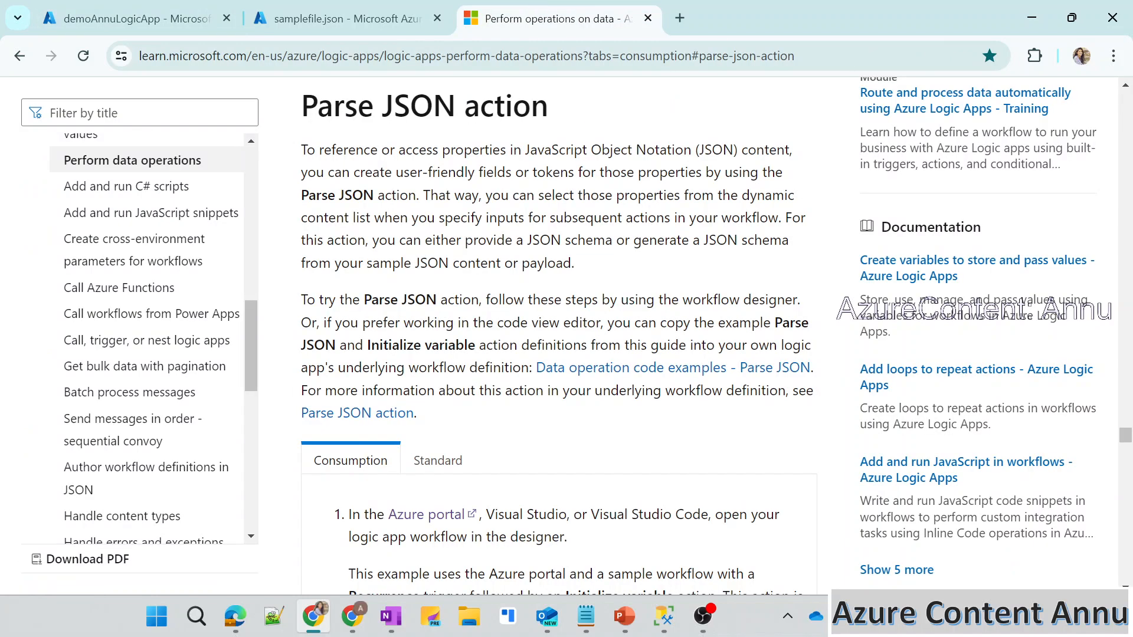
left_click_drag(302, 107, 550, 109)
left_click(558, 177)
scroll(557, 236, "down", 3)
scroll(575, 336, "down", 10)
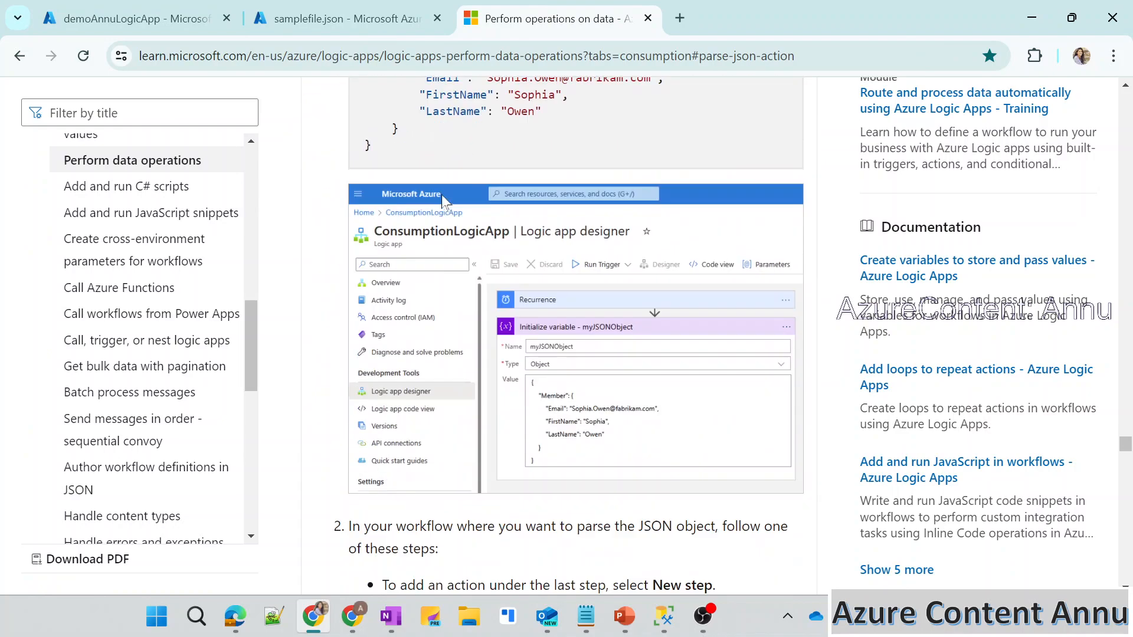
scroll(575, 336, "up", 6)
left_click_drag(375, 199, 431, 323)
left_click(432, 323)
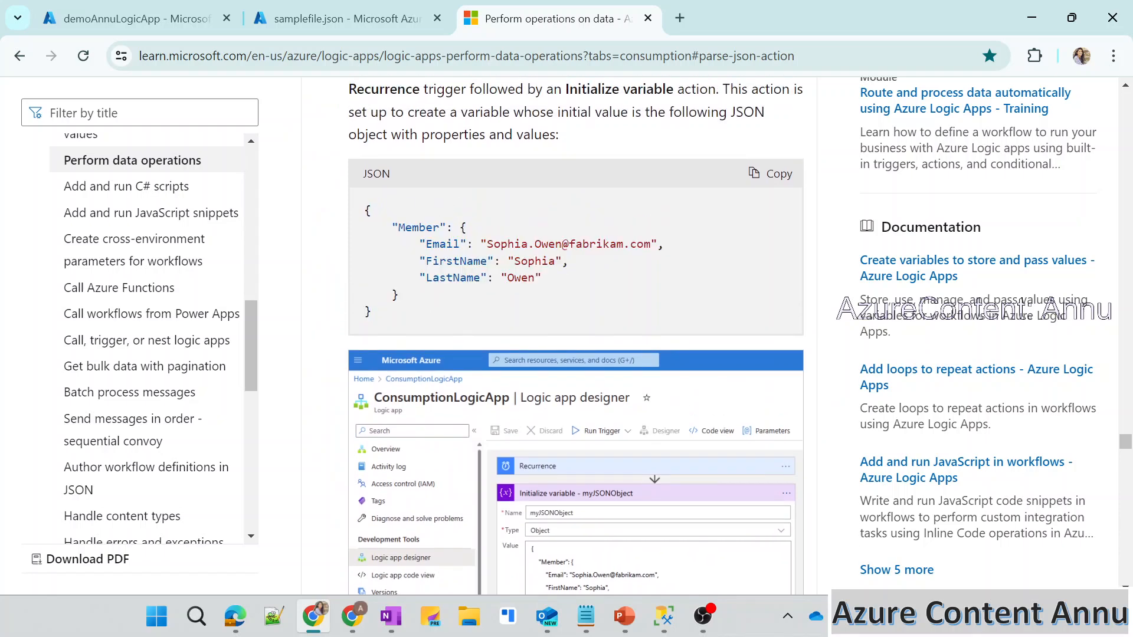
left_click(341, 17)
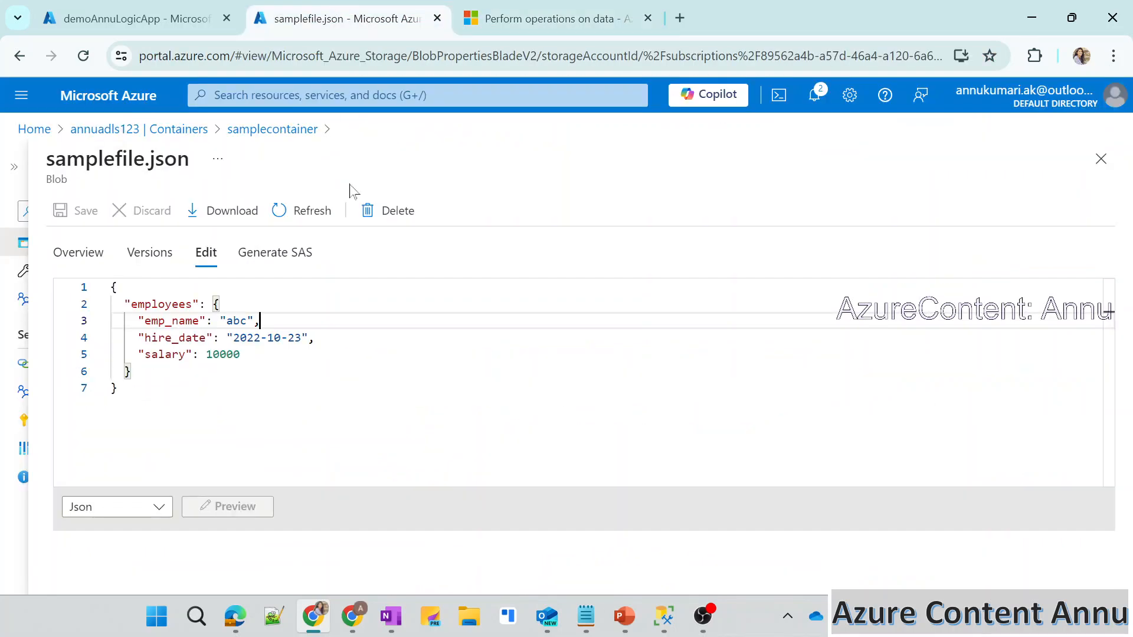
Copy the example JSON schema from step 6 of the Parse JSON guide into the logic app's sample payload editor.
left_click(549, 17)
scroll(466, 319, "down", 9)
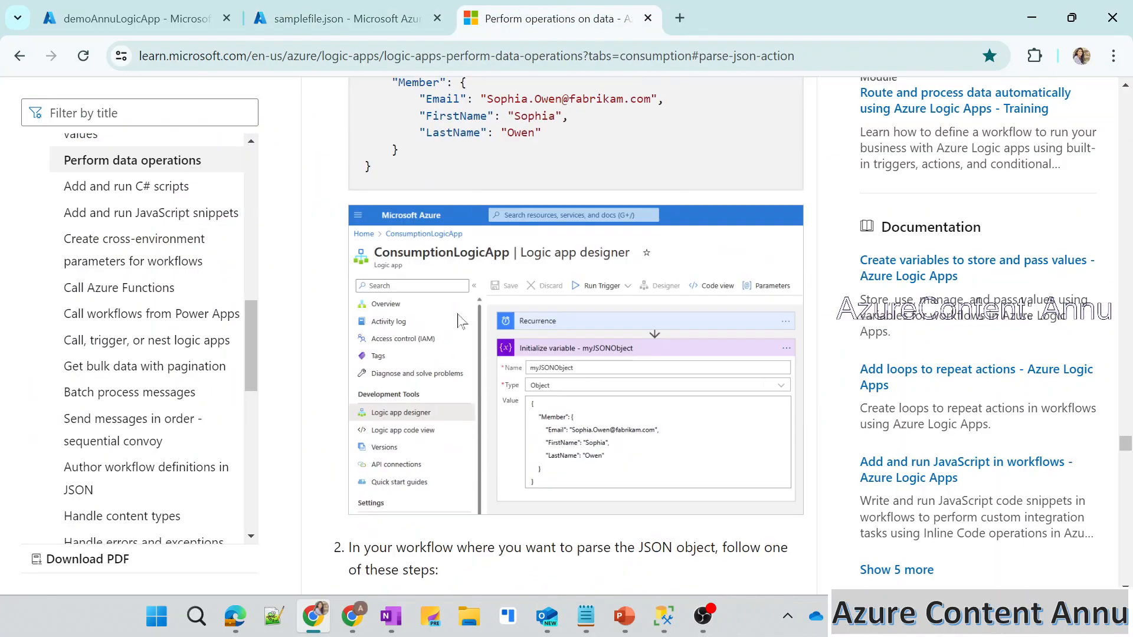
scroll(575, 335, "down", 12)
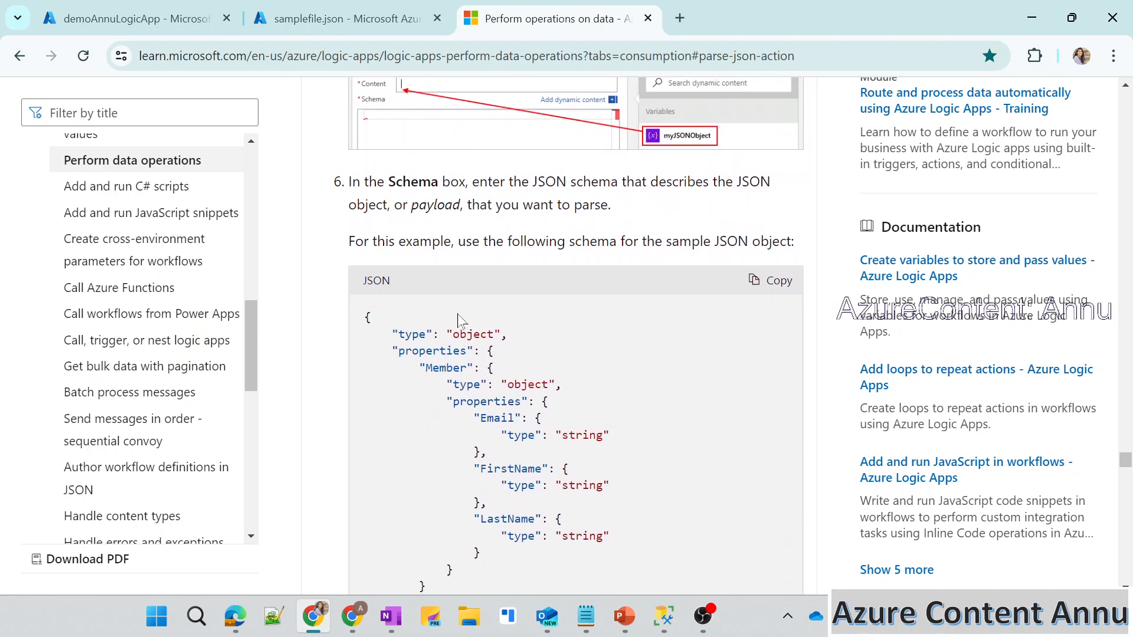
scroll(568, 335, "down", 1)
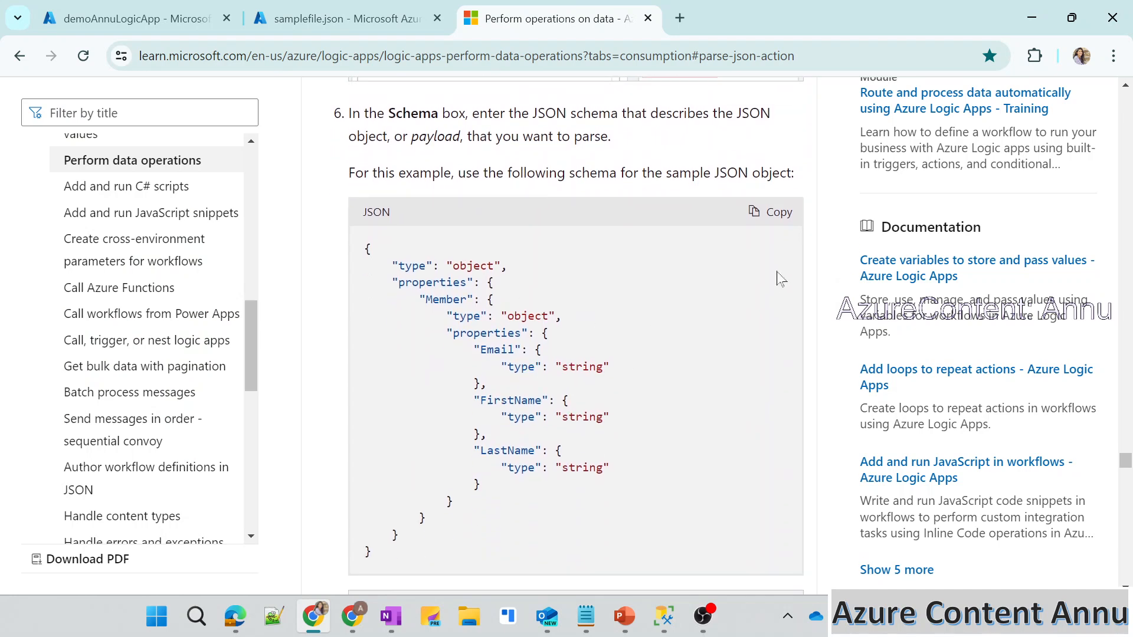
left_click(770, 212)
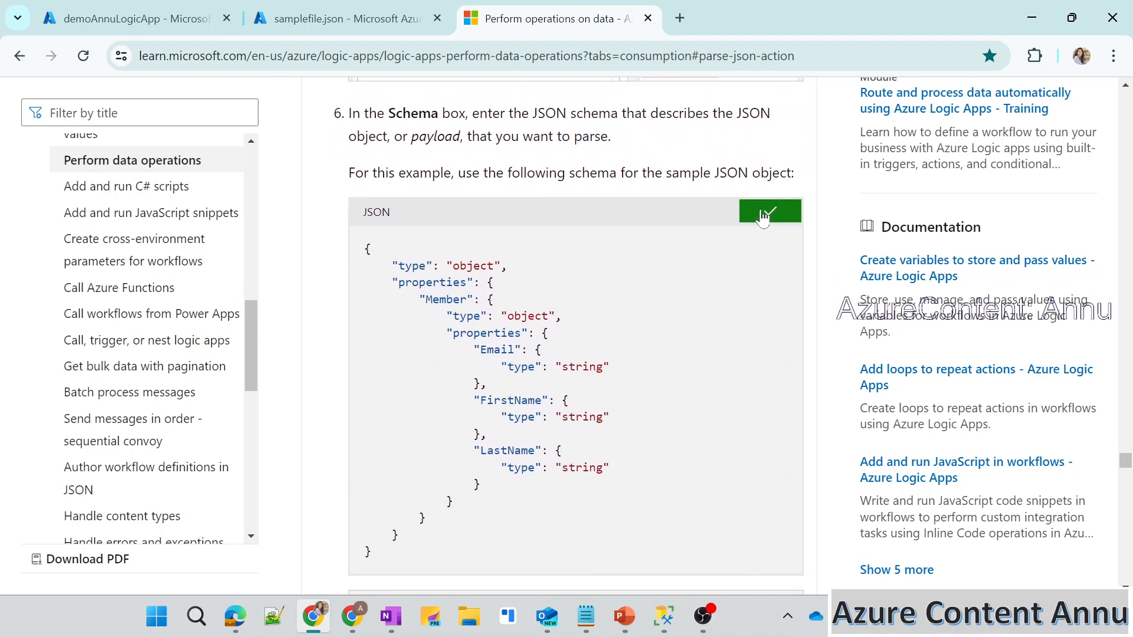
left_click(166, 7)
key("ctrl+v")
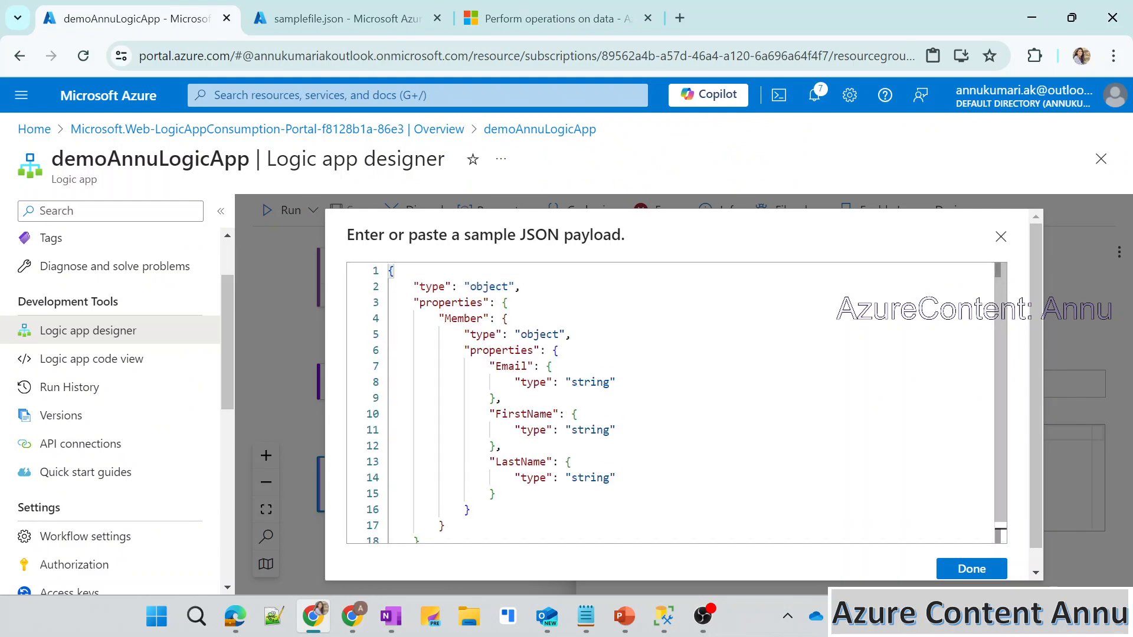
Replace the Member property in the pasted schema with employees, the root property name from samplefile.json.
double_click(481, 318)
left_click(464, 318)
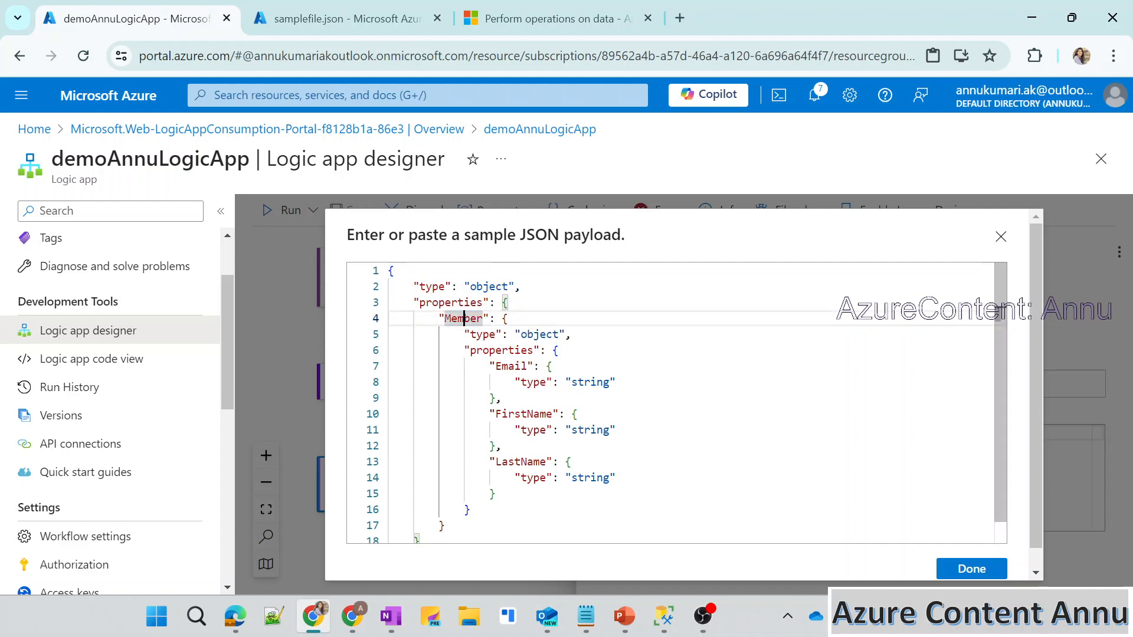
double_click(458, 335)
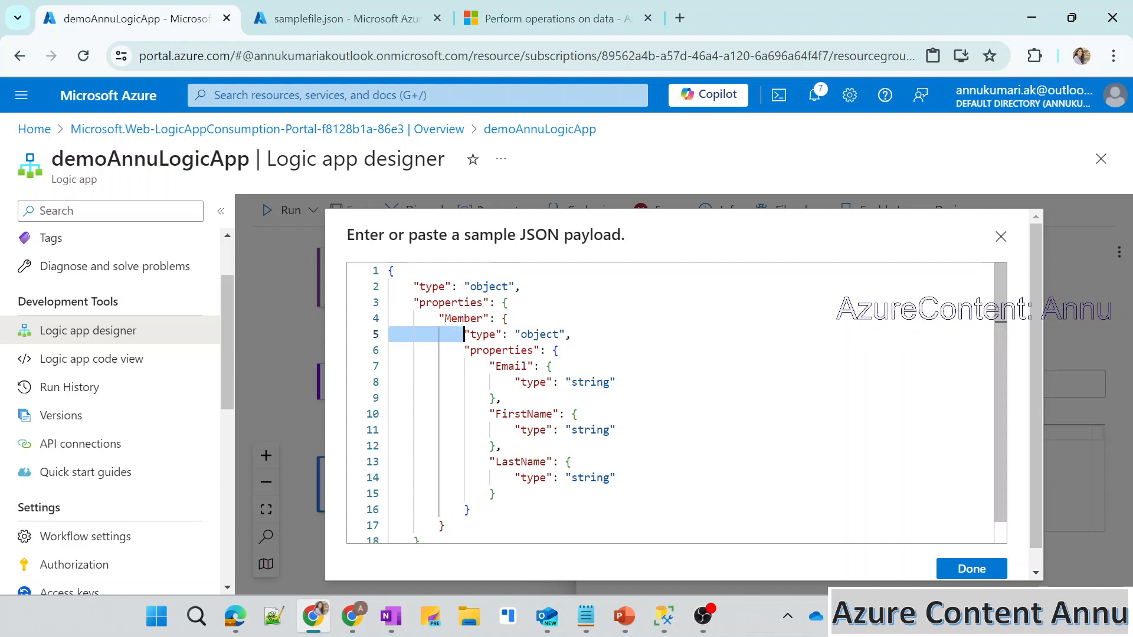
double_click(458, 319)
left_click(530, 23)
scroll(452, 323, "up", 15)
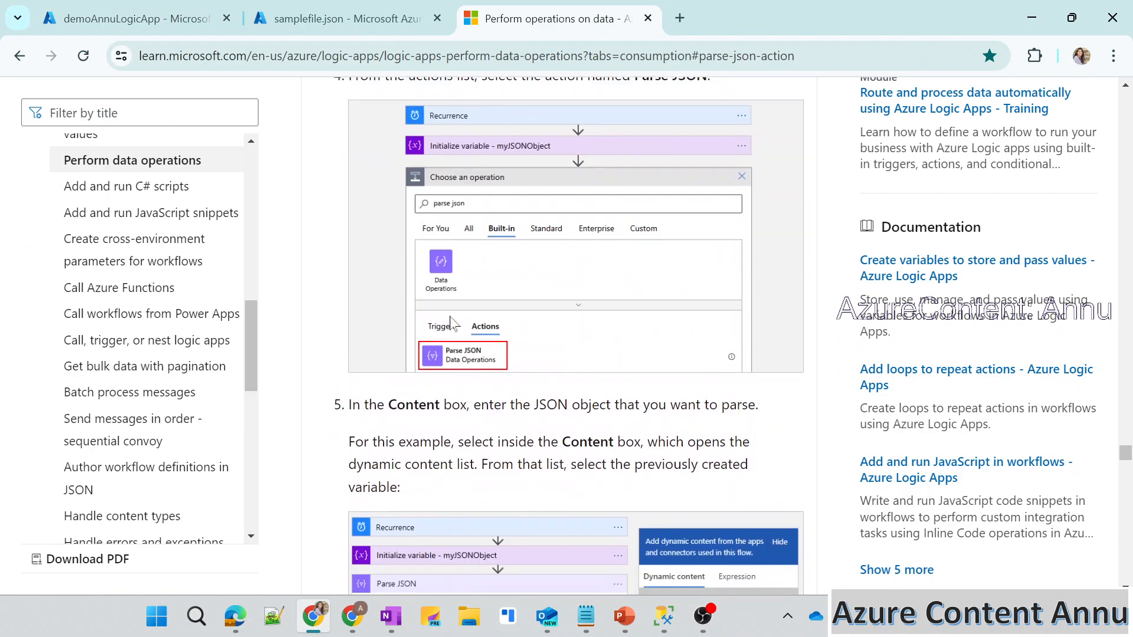
double_click(436, 342)
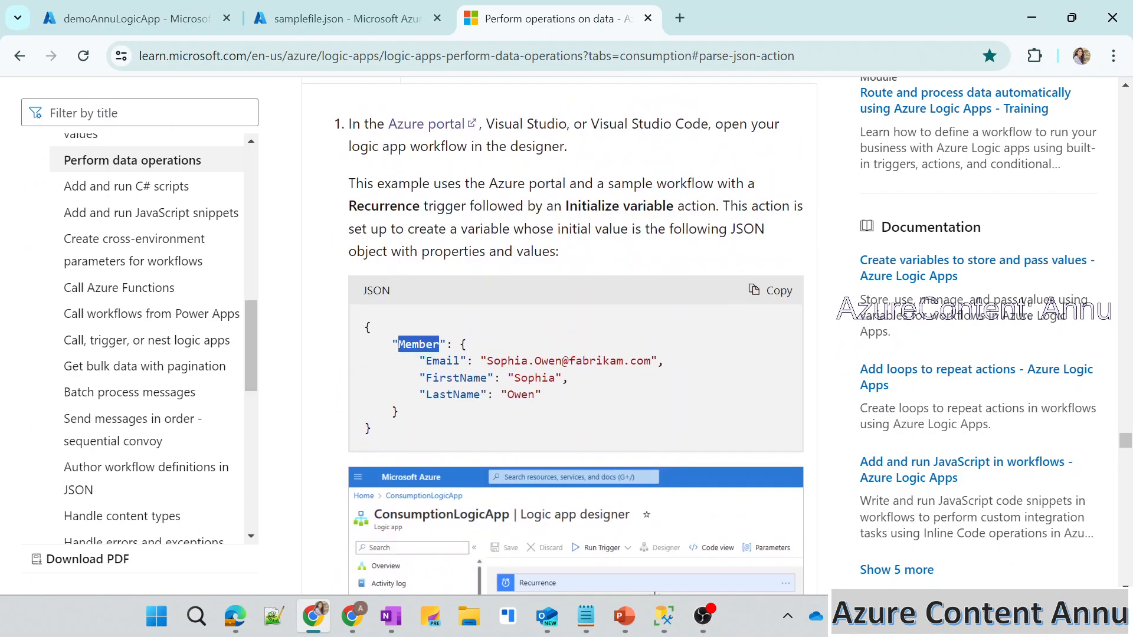
left_click(386, 17)
double_click(177, 304)
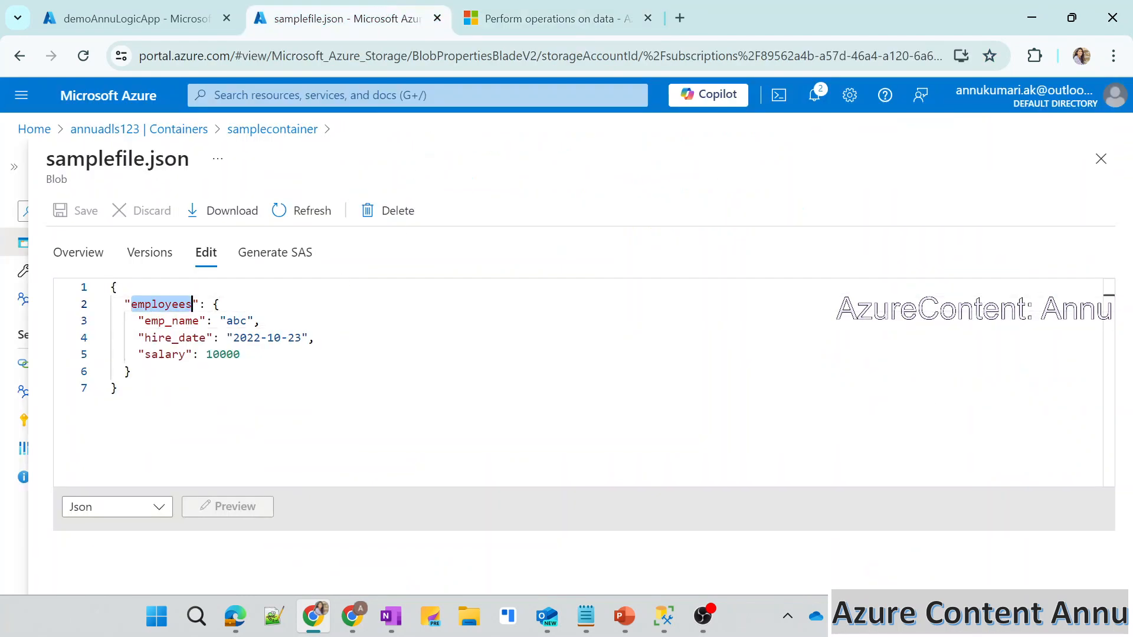
key("ctrl+shift+Tab")
key("ctrl+v")
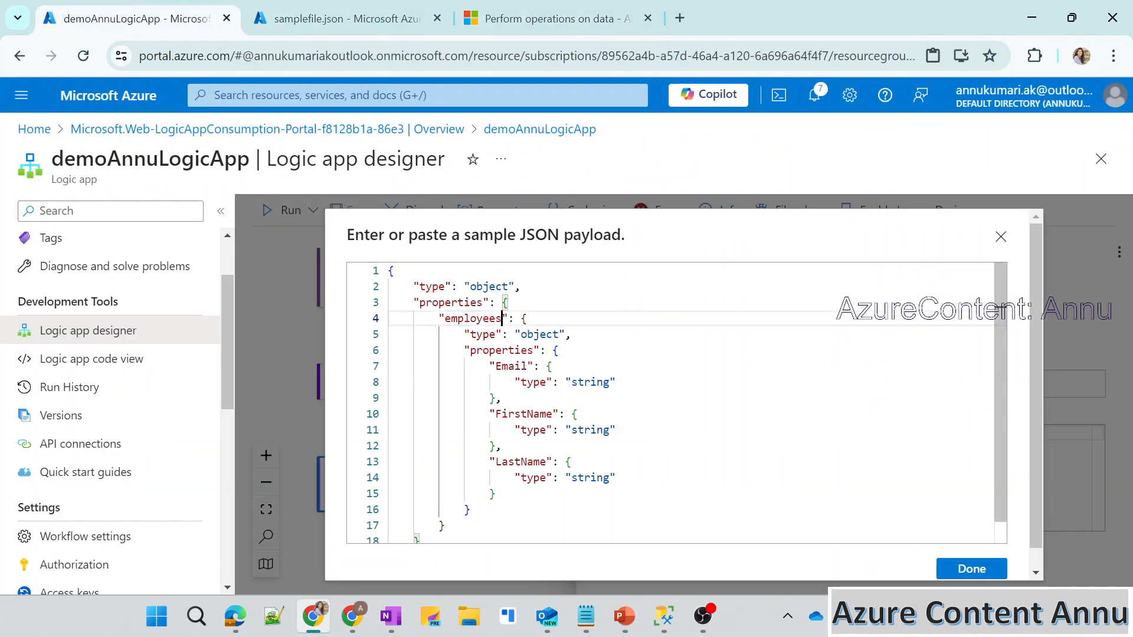
Replace the Email property in the pasted schema with emp_name from samplefile.json.
double_click(511, 366)
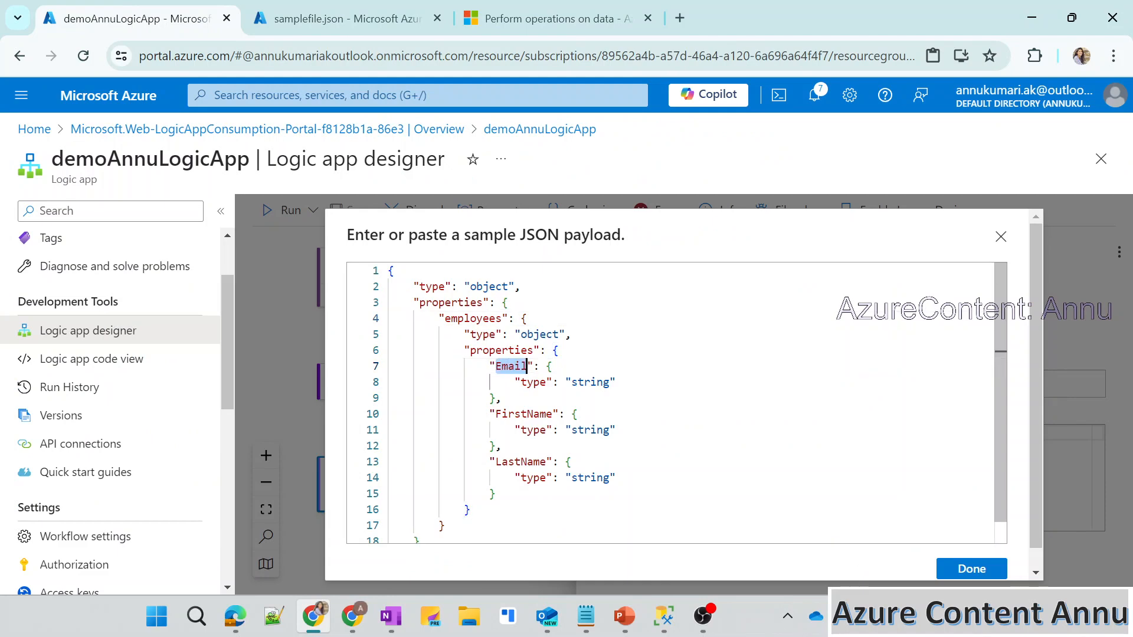
double_click(524, 413)
double_click(520, 461)
double_click(511, 366)
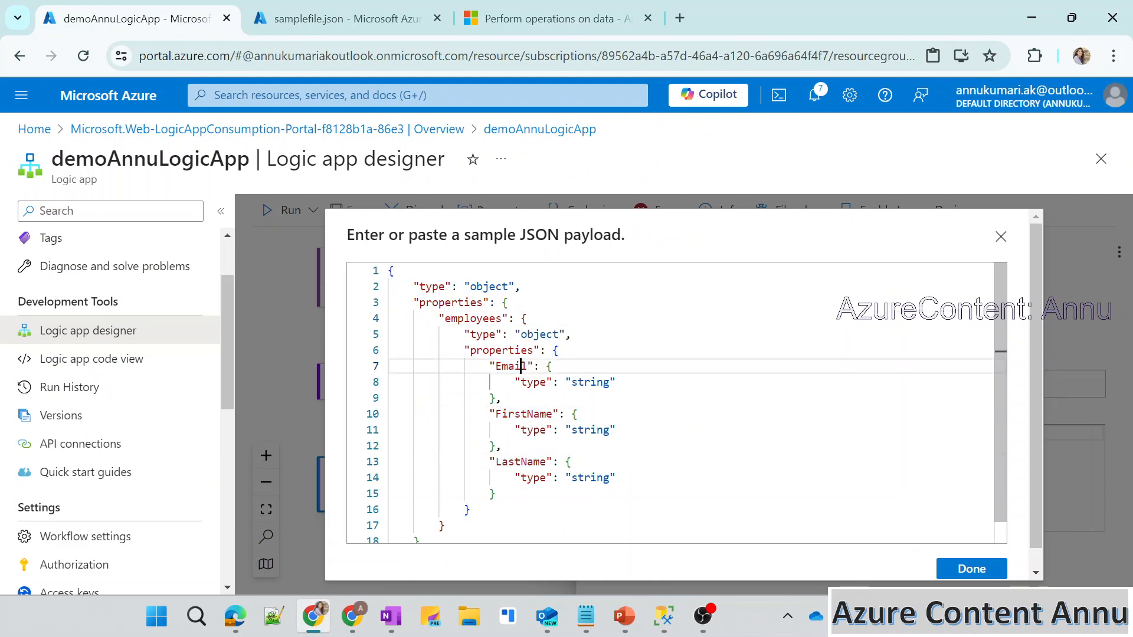
left_click(357, 8)
double_click(172, 321)
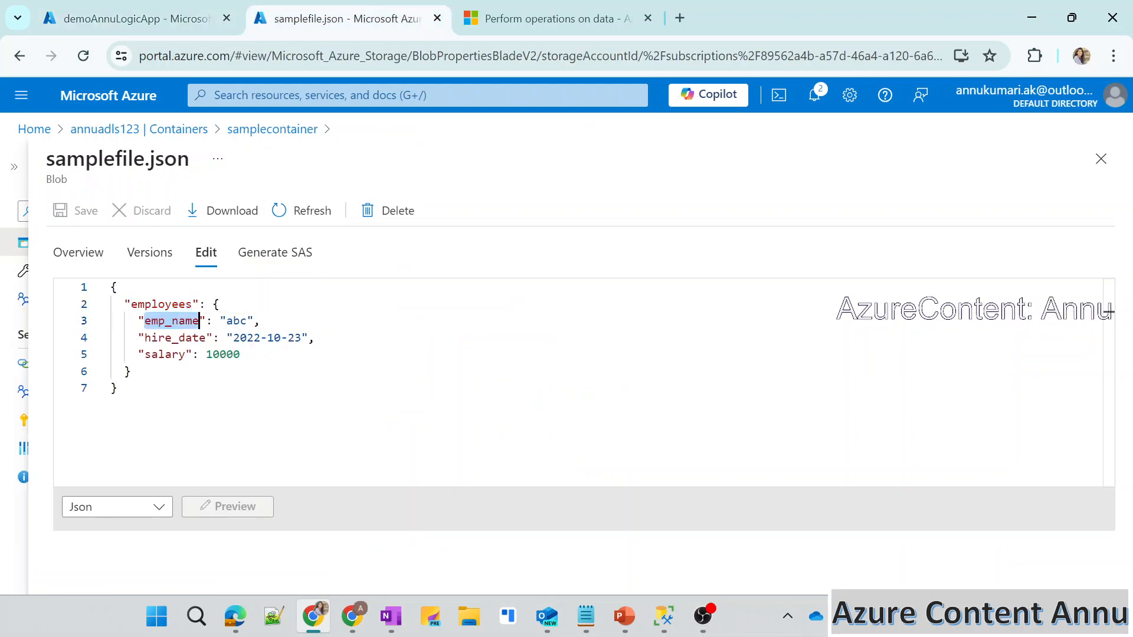
left_click(152, 18)
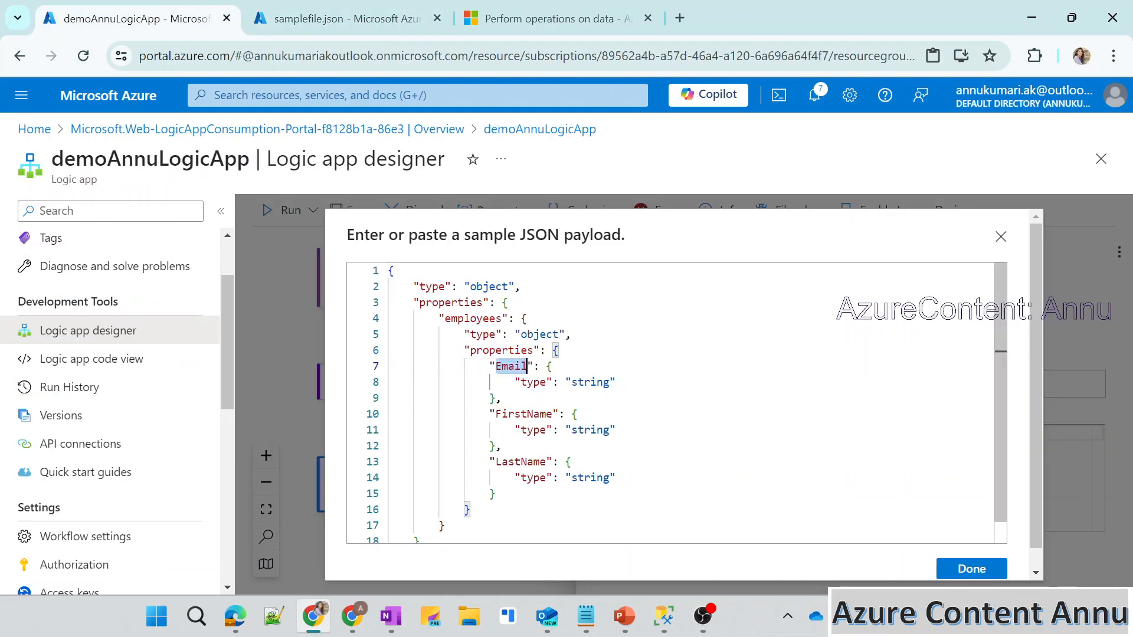
key("ctrl+v")
Replace the FirstName property in the pasted schema with hire_date from samplefile.json.
left_click(348, 17)
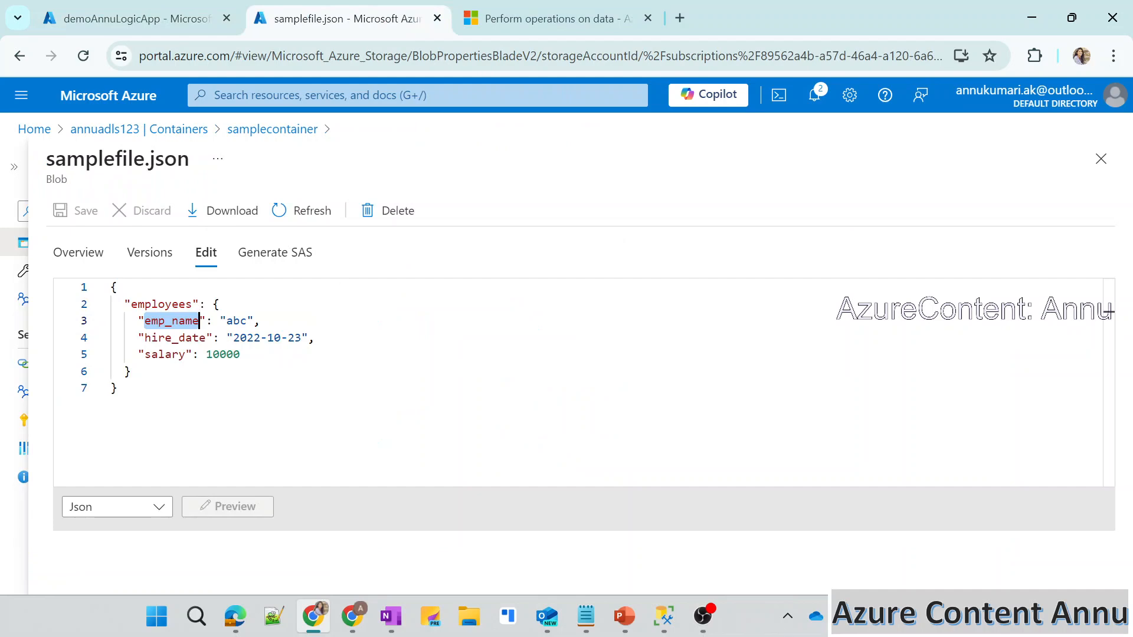
double_click(175, 338)
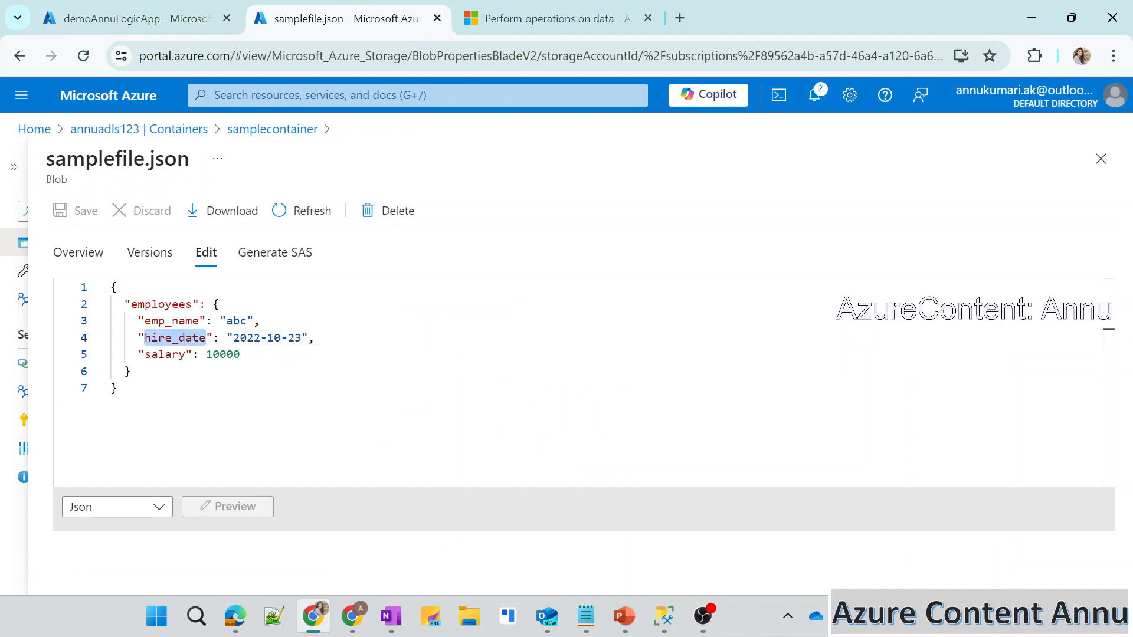
left_click(148, 18)
double_click(524, 414)
key("ctrl+v")
Replace the LastName property in the pasted schema with salary from samplefile.json.
left_click(400, 7)
double_click(165, 355)
key("ctrl+c")
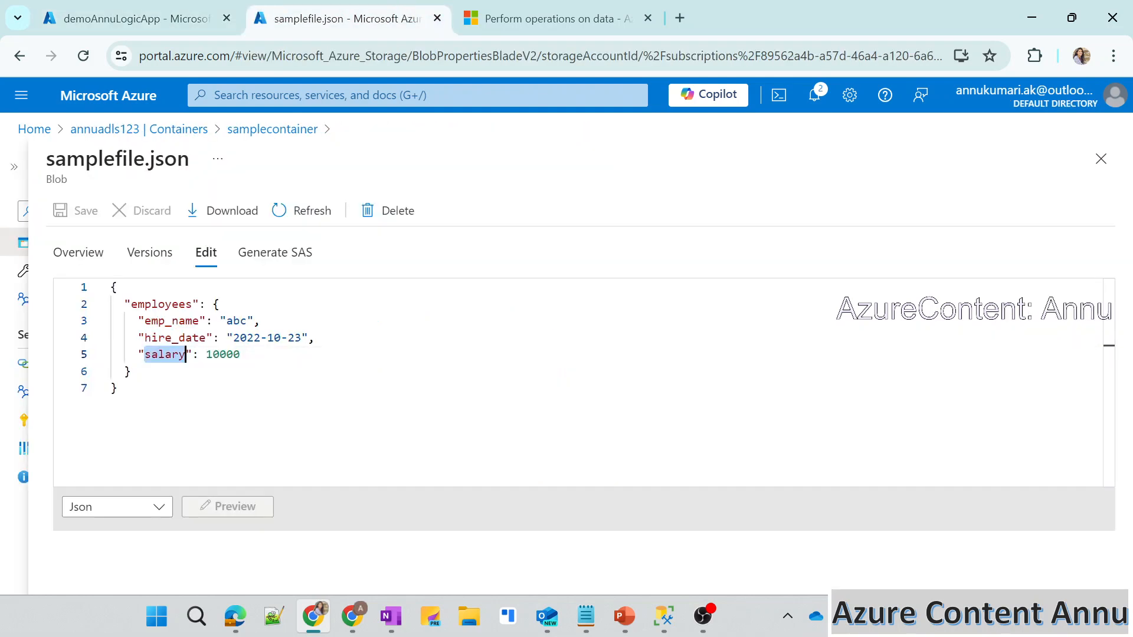
left_click(132, 8)
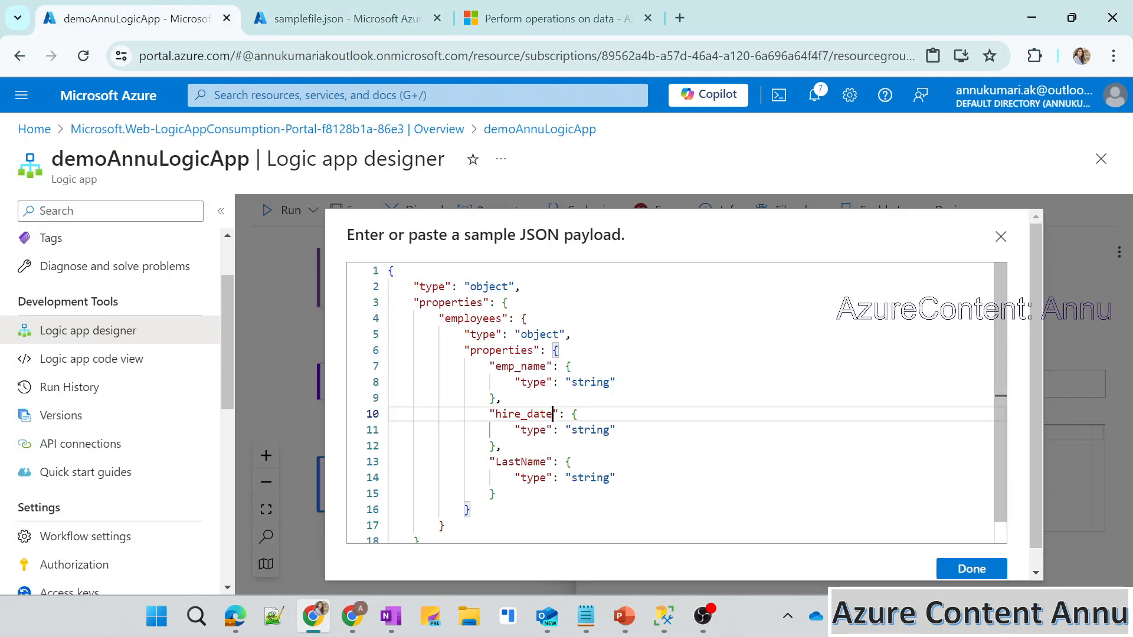
double_click(546, 462)
key("ctrl+v")
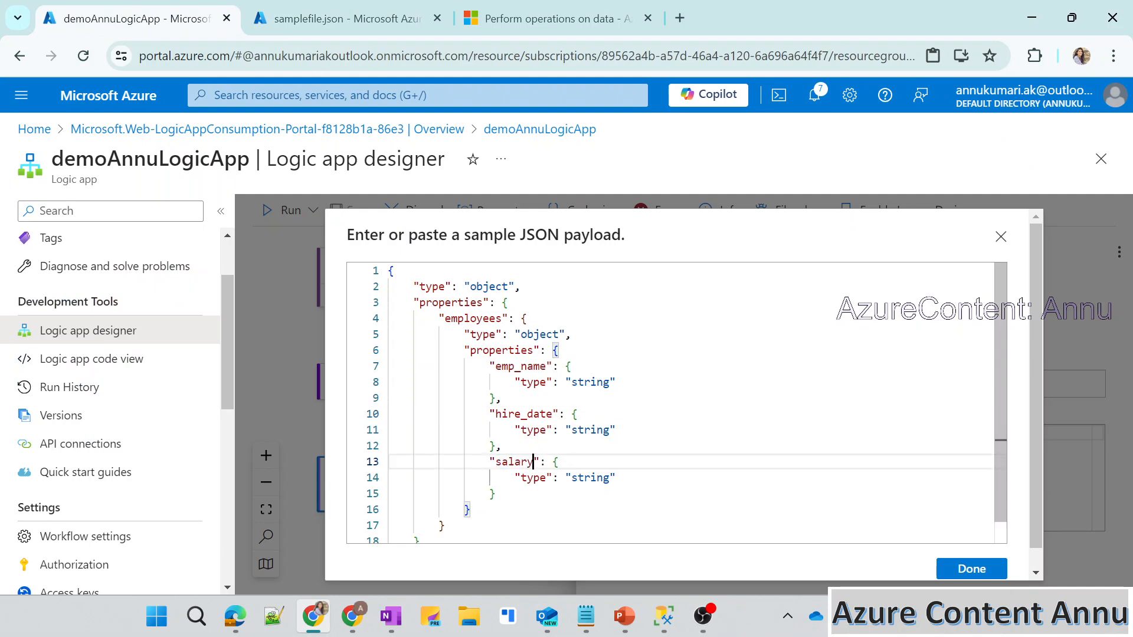
Check the salary value in samplefile.json and set the salary property's type to integer in the pasted schema.
left_click(336, 8)
double_click(223, 354)
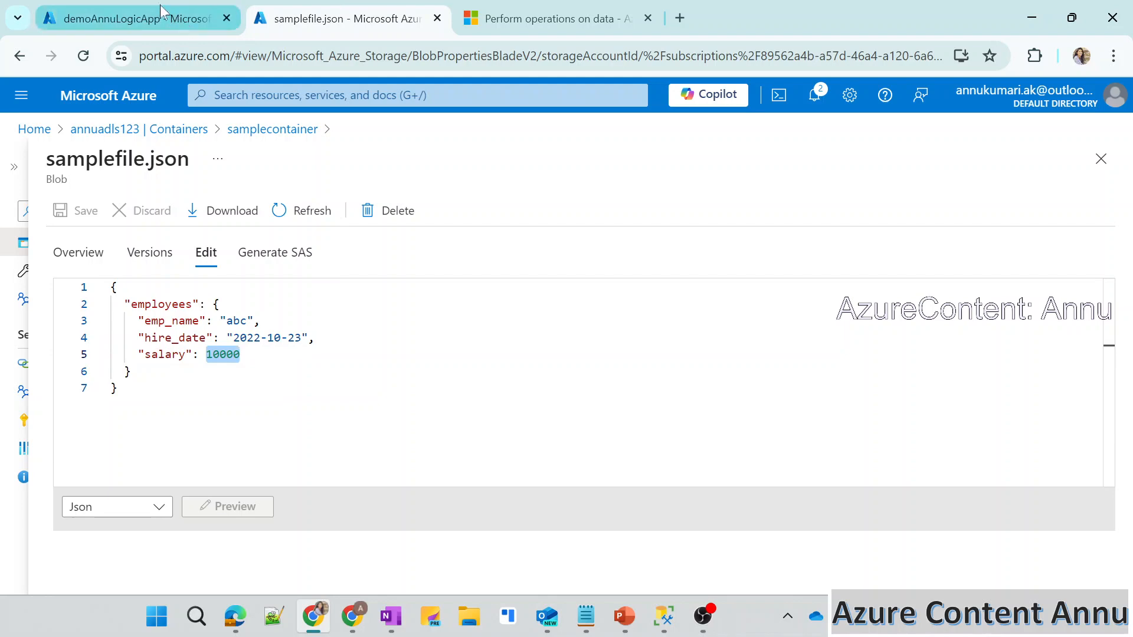
left_click(122, 3)
double_click(590, 478)
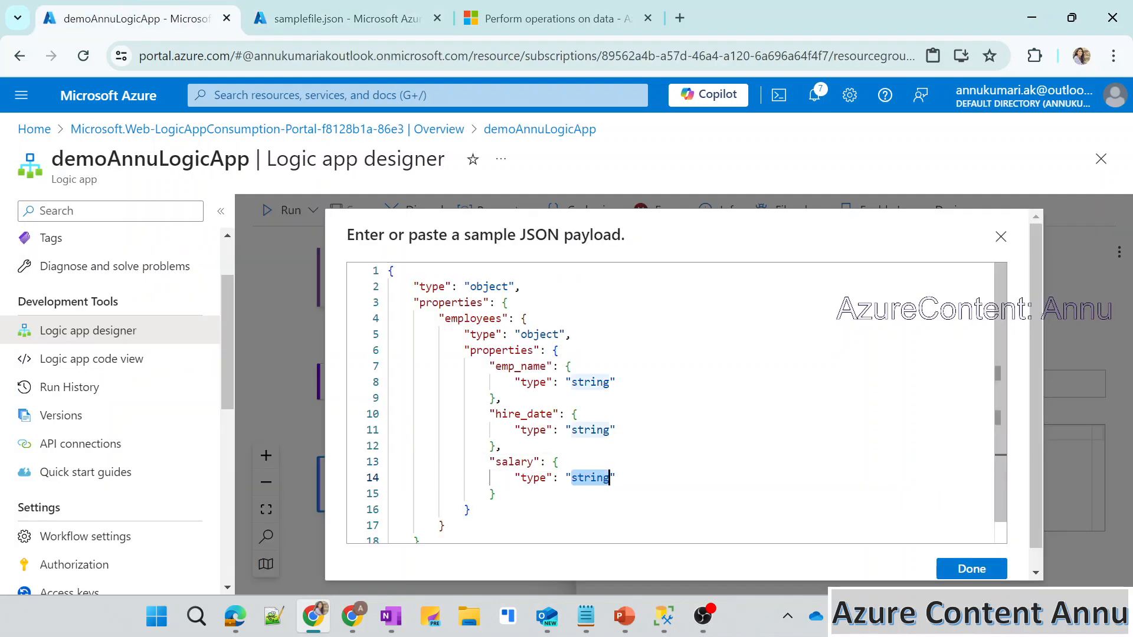
type("in")
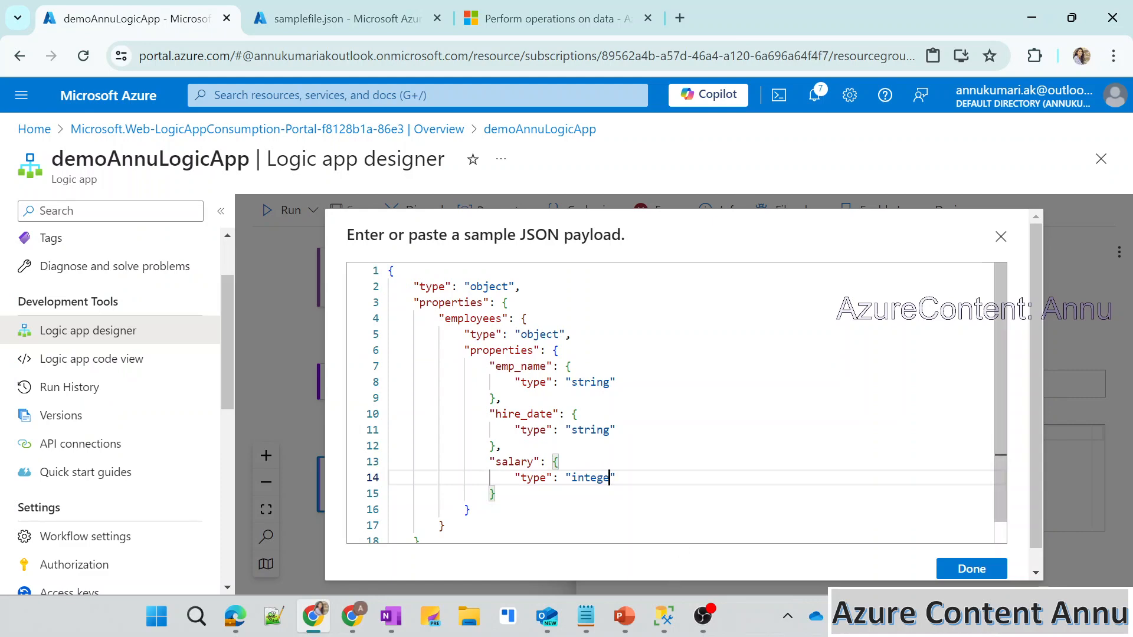
Generate the Parse JSON schema from the edited payload and review the resulting schema.
left_click(966, 568)
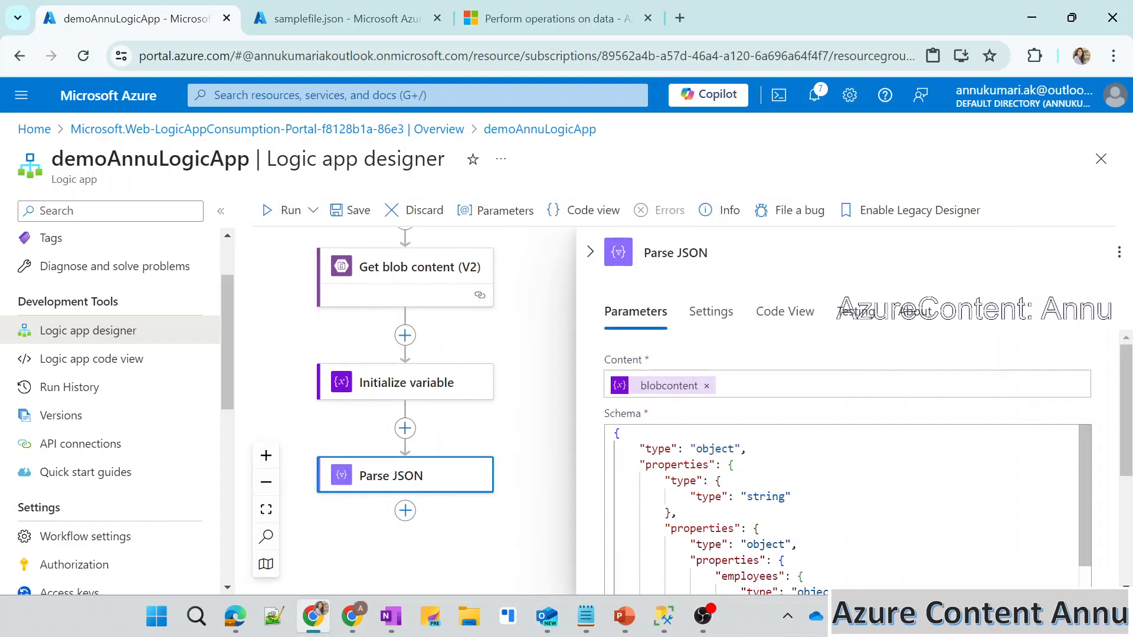
scroll(665, 424, "down", 4)
left_click(664, 418)
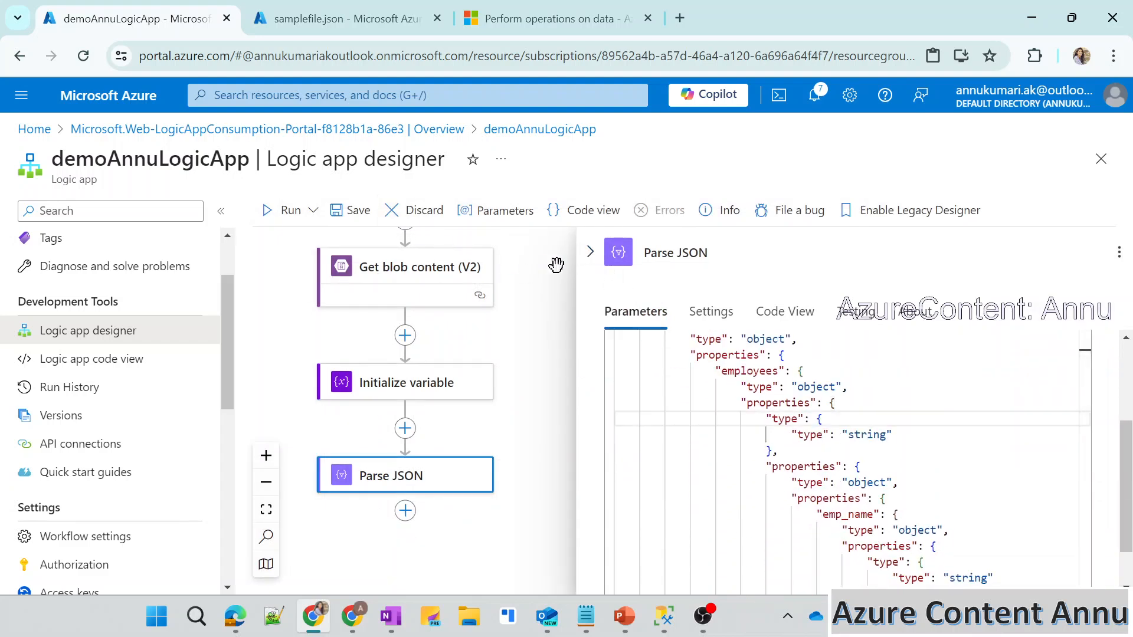
Collapse the Parse JSON settings, save the workflow and run it.
left_click(590, 252)
left_click(351, 212)
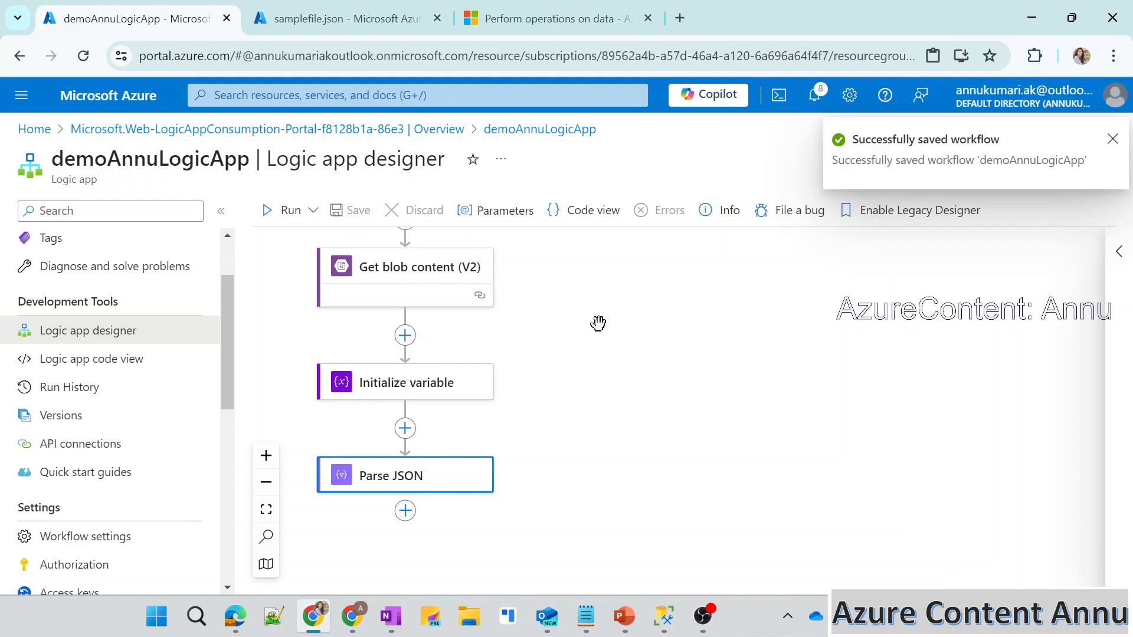
left_click(278, 223)
left_click(265, 241)
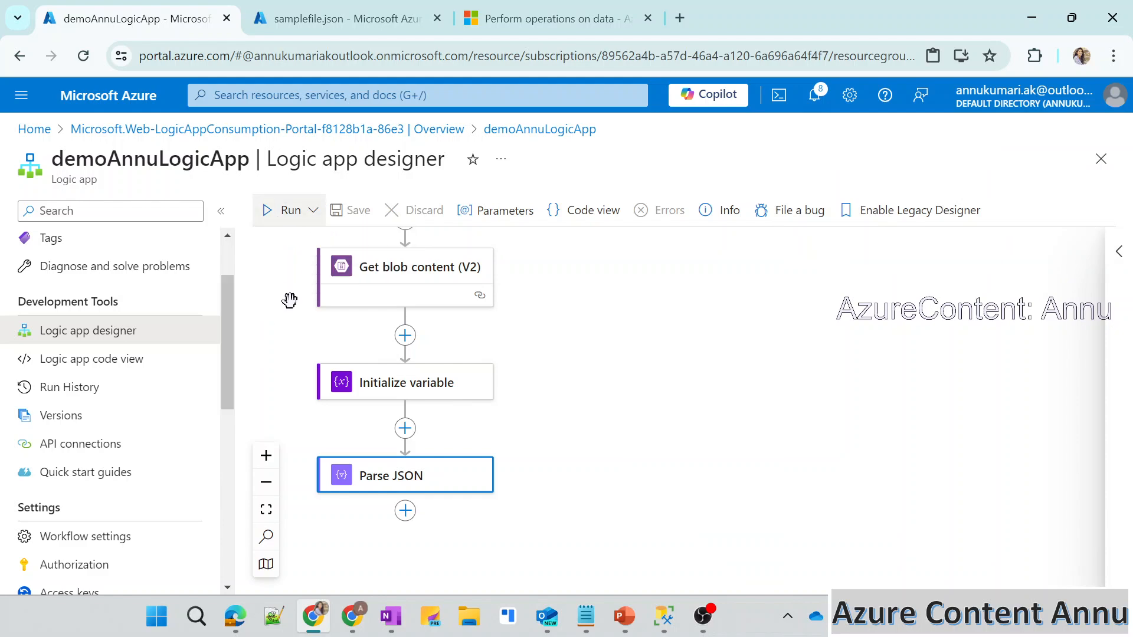
Open the latest run in the run history and view the Parse JSON action's inputs and outputs.
left_click(126, 390)
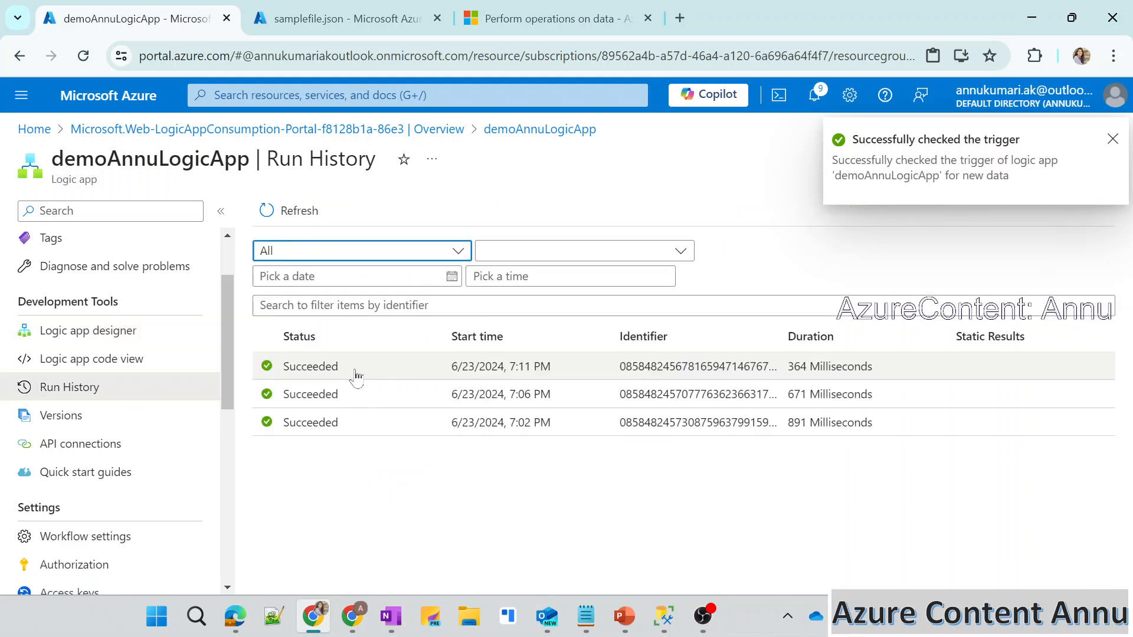
left_click(356, 376)
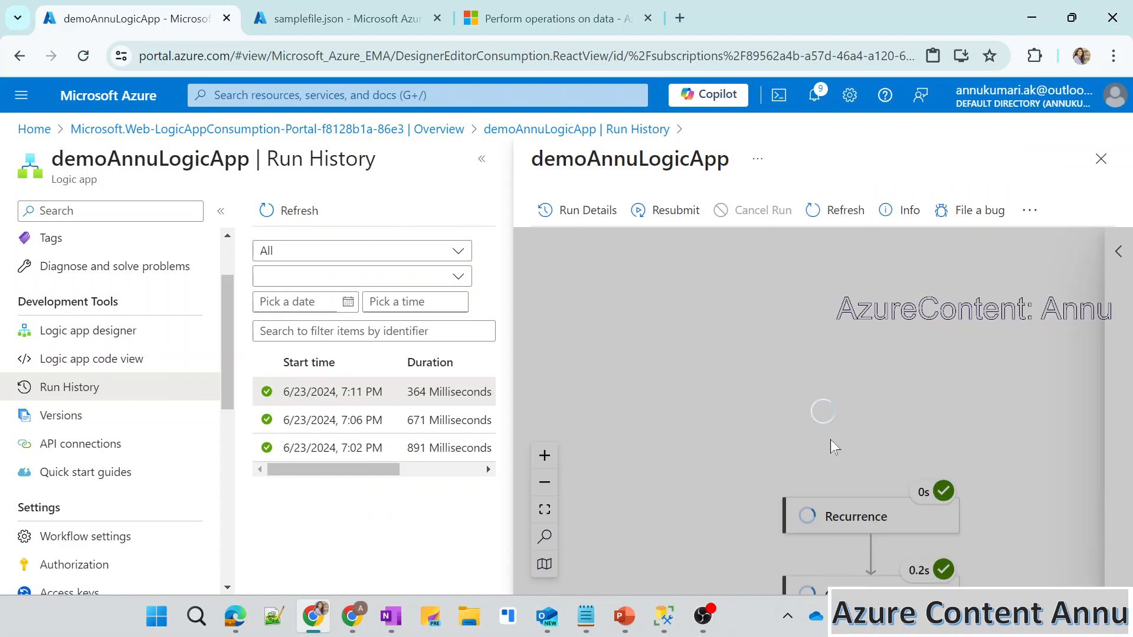
scroll(831, 438, "down", 1)
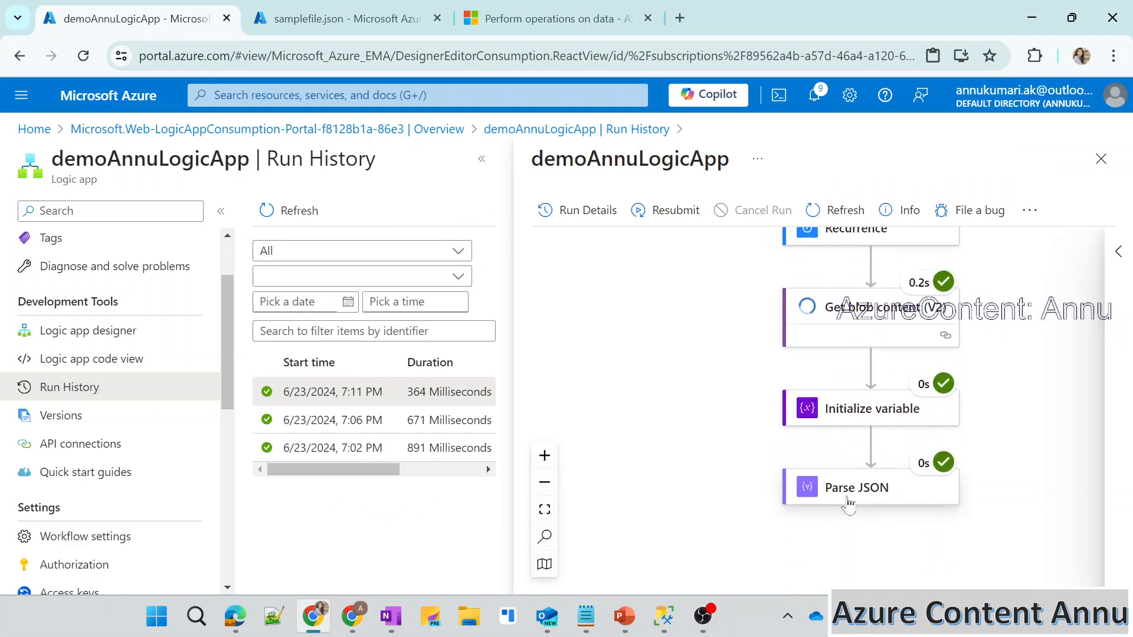
left_click(850, 501)
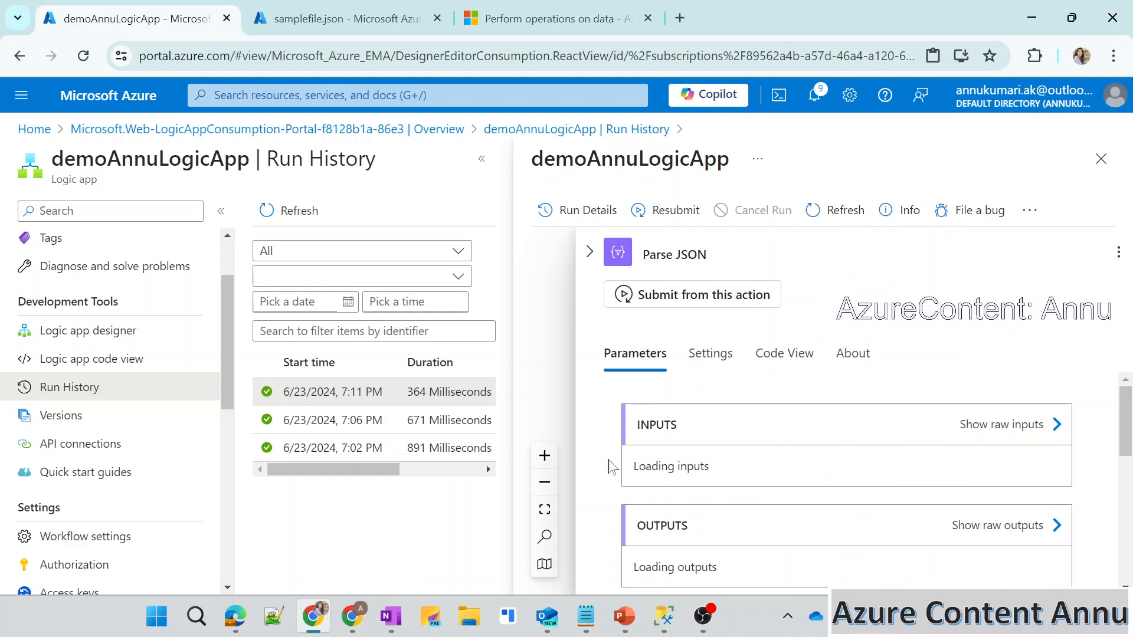
Examine the Parse JSON action's inputs and output body in the run, checking the emp_name, hire_date and salary properties.
scroll(612, 467, "down", 2)
scroll(613, 467, "up", 1)
scroll(613, 467, "down", 5)
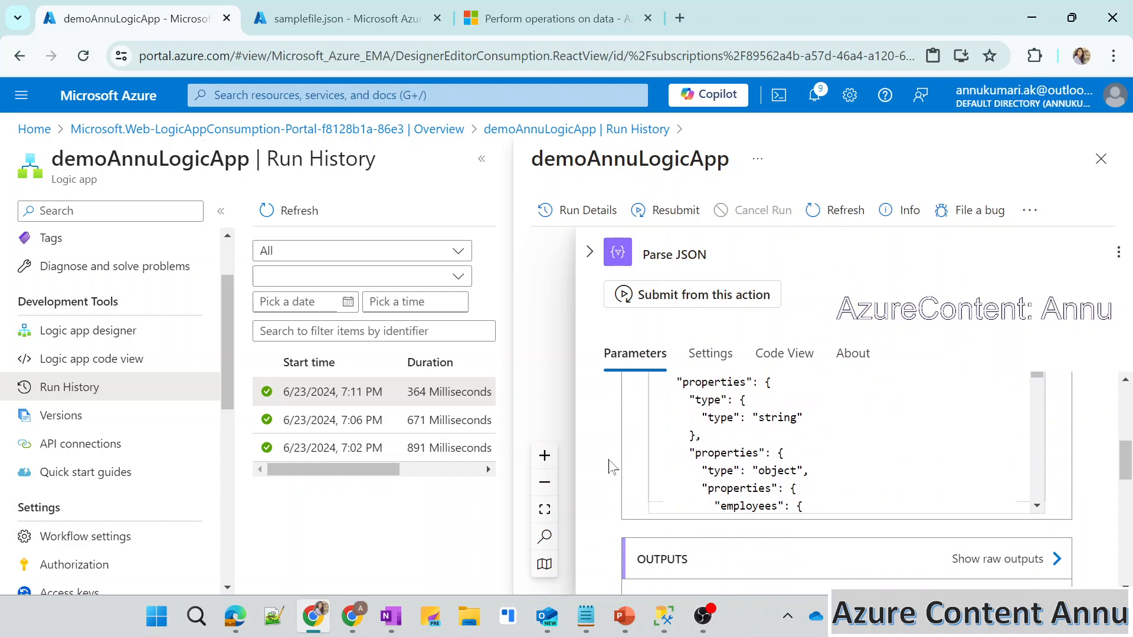
scroll(612, 468, "down", 2)
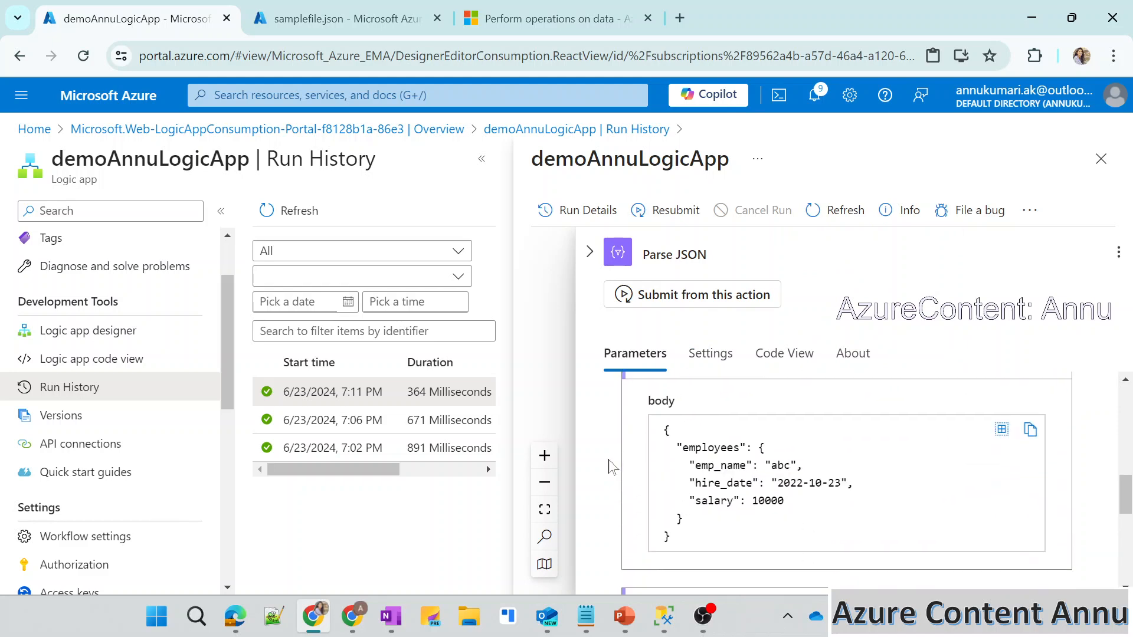
scroll(612, 467, "up", 1)
scroll(627, 514, "down", 1)
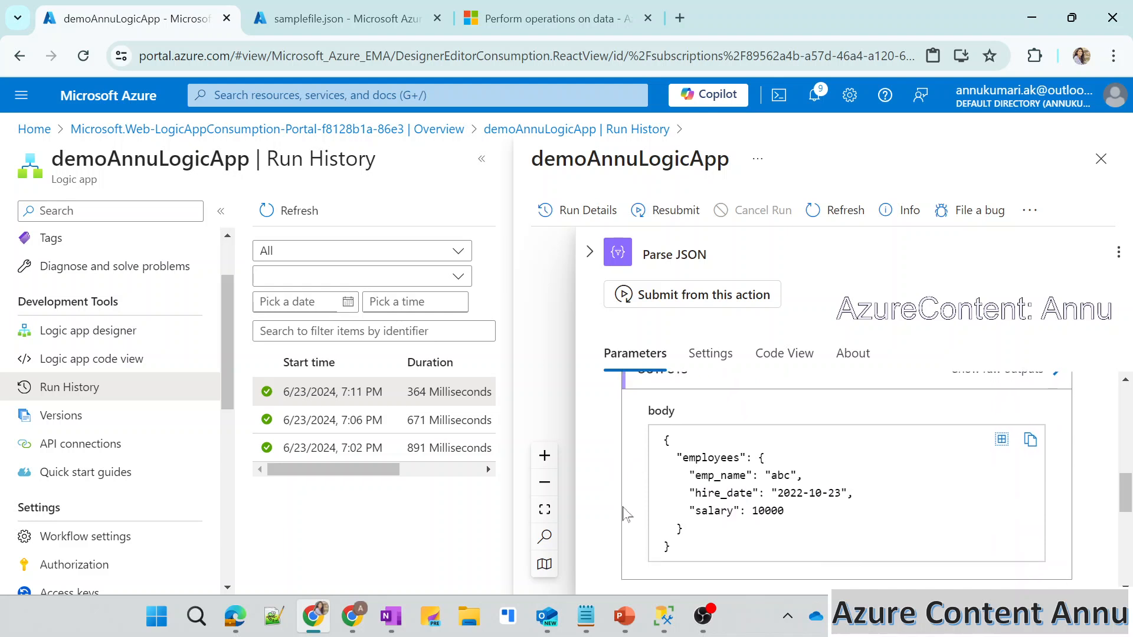
left_click_drag(721, 548, 662, 435)
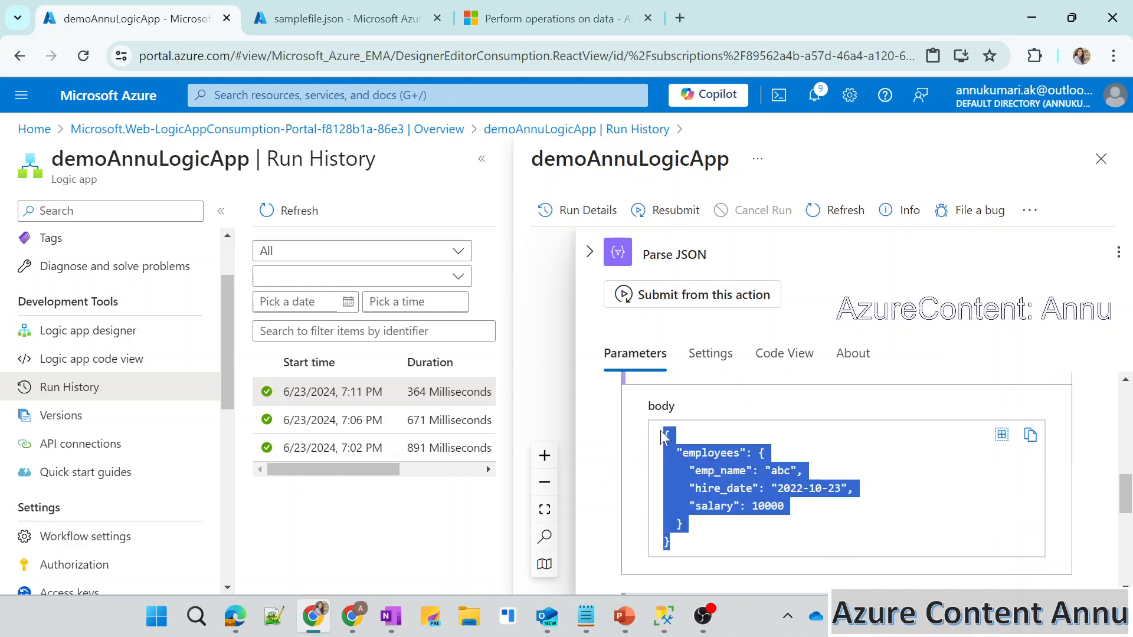
left_click(730, 522)
scroll(730, 522, "down", 1)
scroll(729, 523, "up", 1)
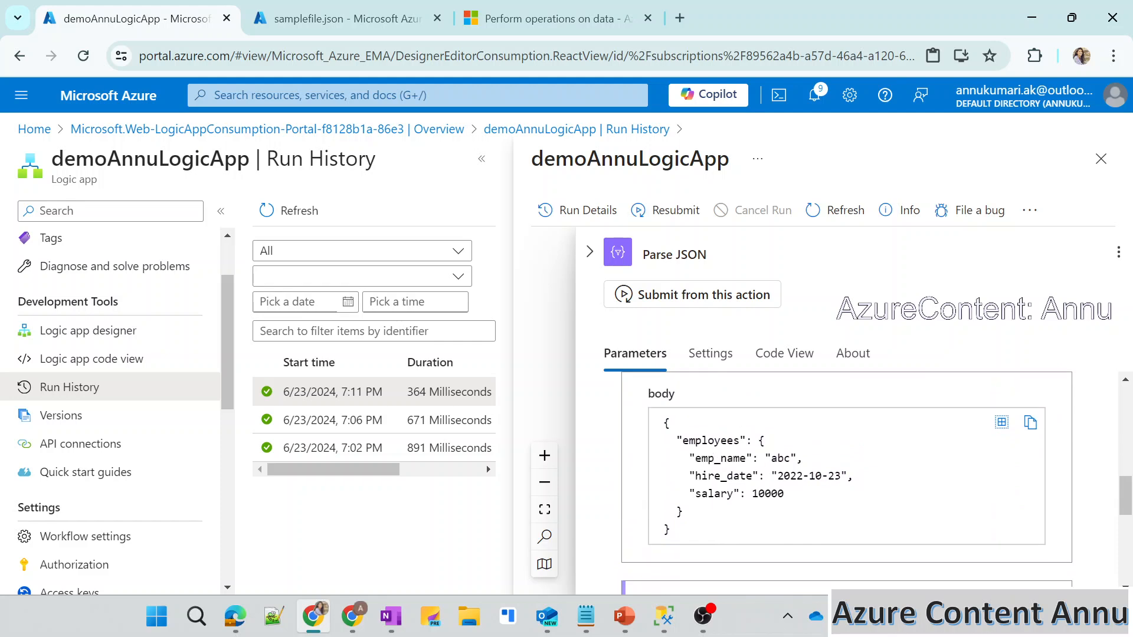
double_click(720, 458)
double_click(722, 476)
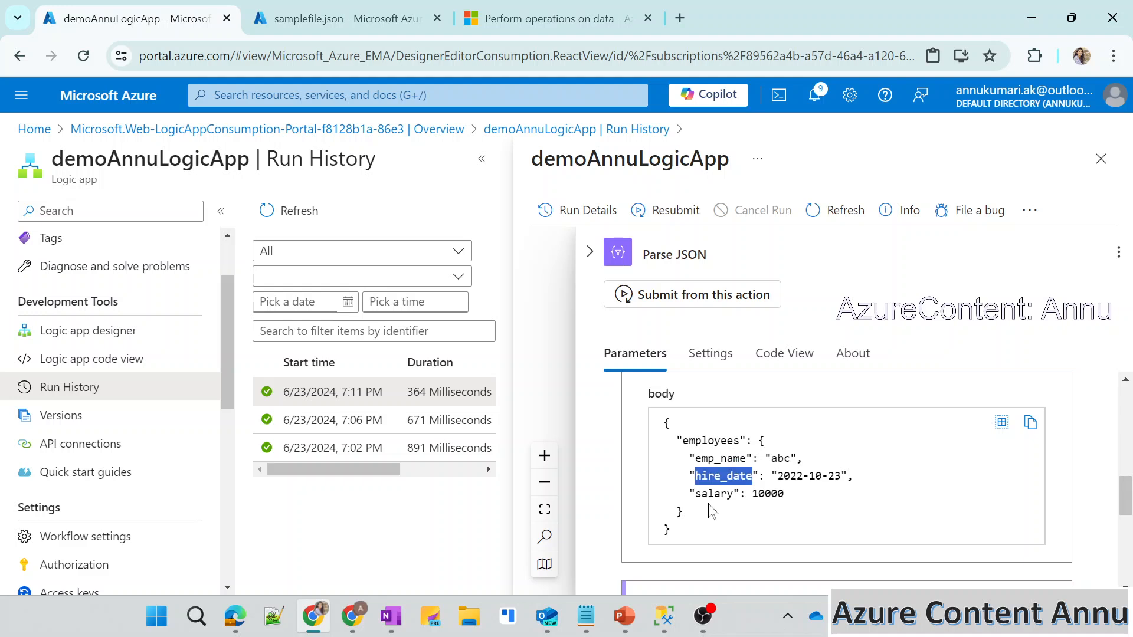
left_click(709, 506)
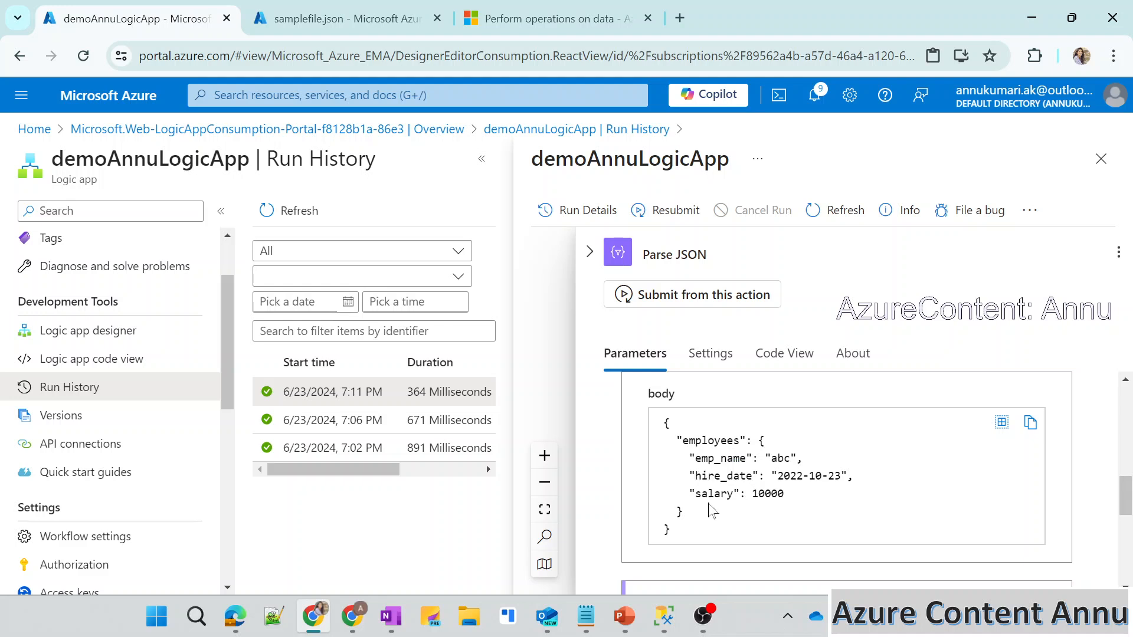
Collapse the Parse JSON run details and return to the end of the workflow in the Logic app designer.
left_click(590, 252)
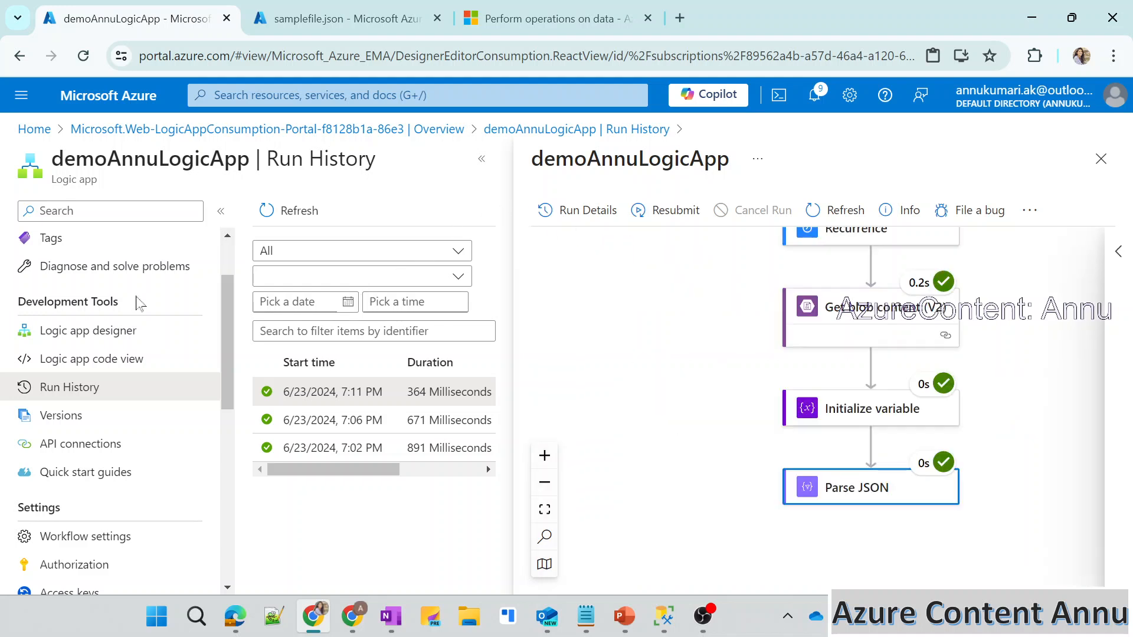
left_click(88, 330)
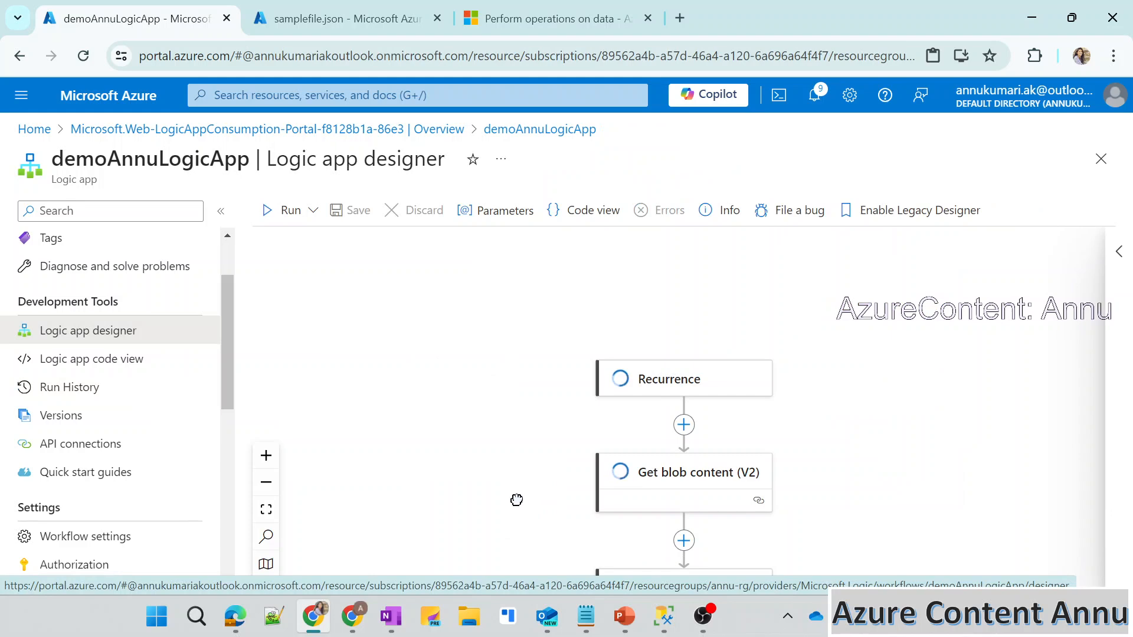
left_click_drag(518, 498, 442, 221)
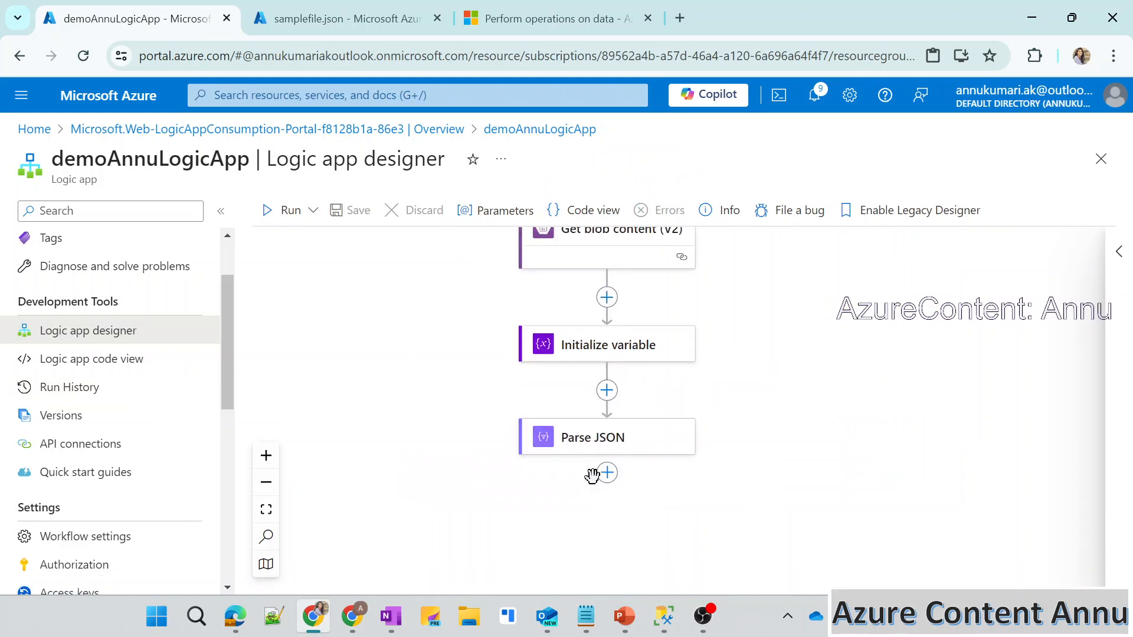
Compare the employees table's columns in SQL Server Management Studio with the properties in samplefile.json in the browser.
left_click(664, 618)
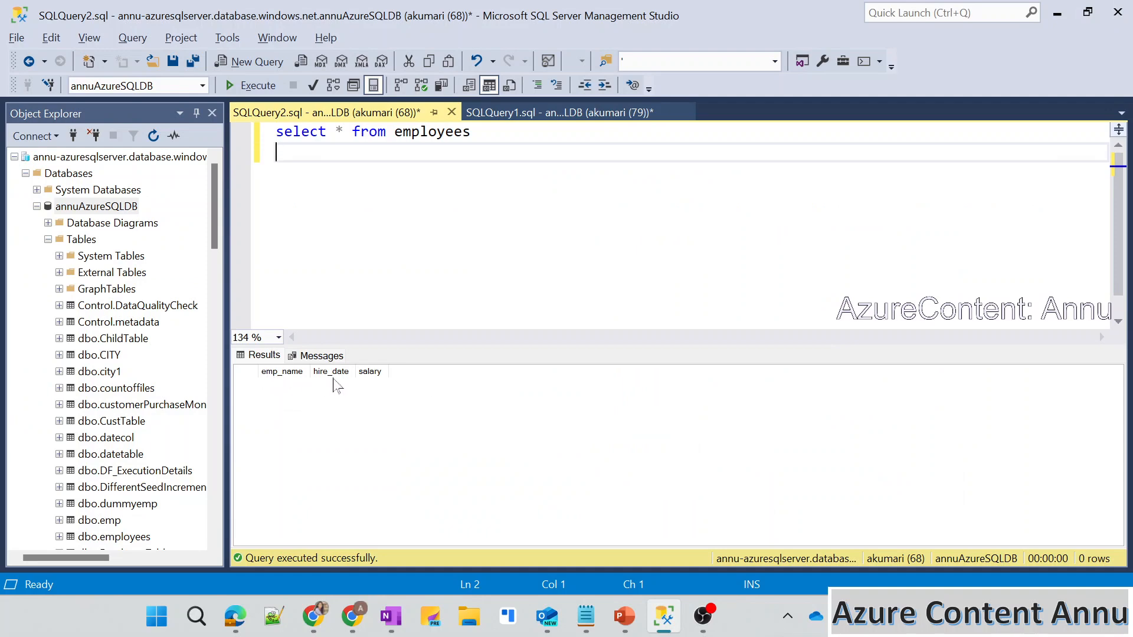
key("alt+Tab")
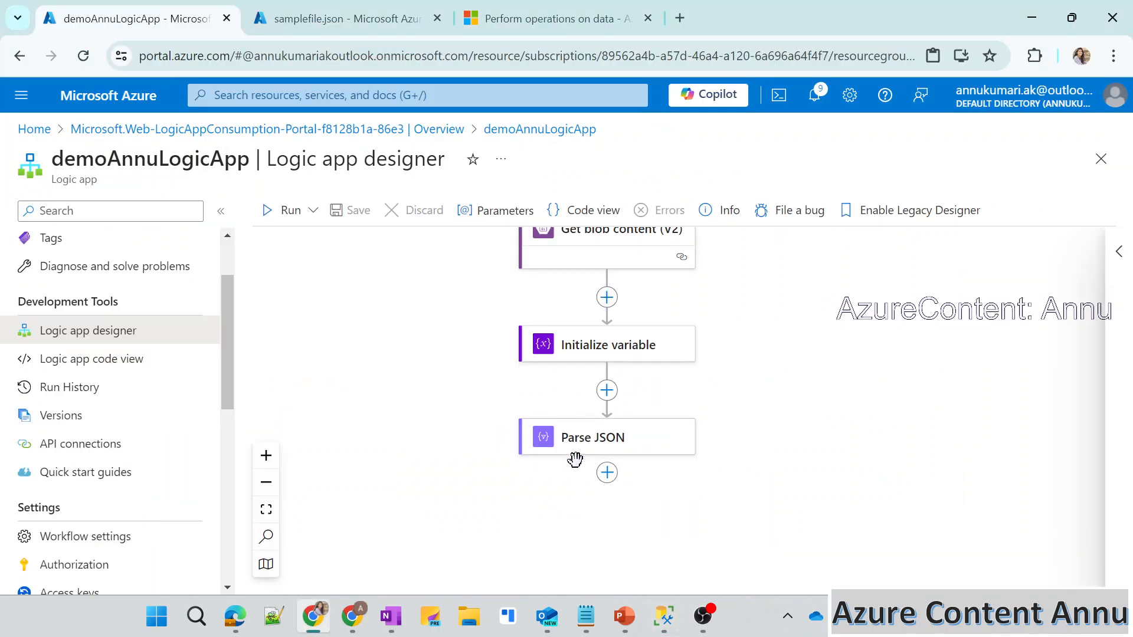
left_click(327, 17)
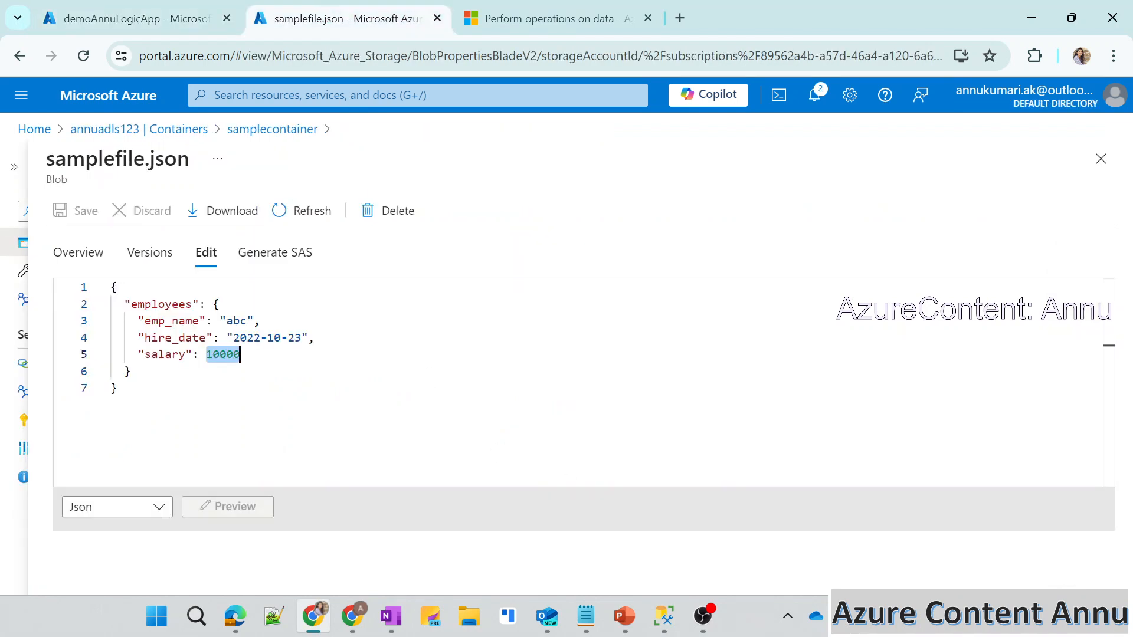
left_click(171, 321)
left_click(174, 337)
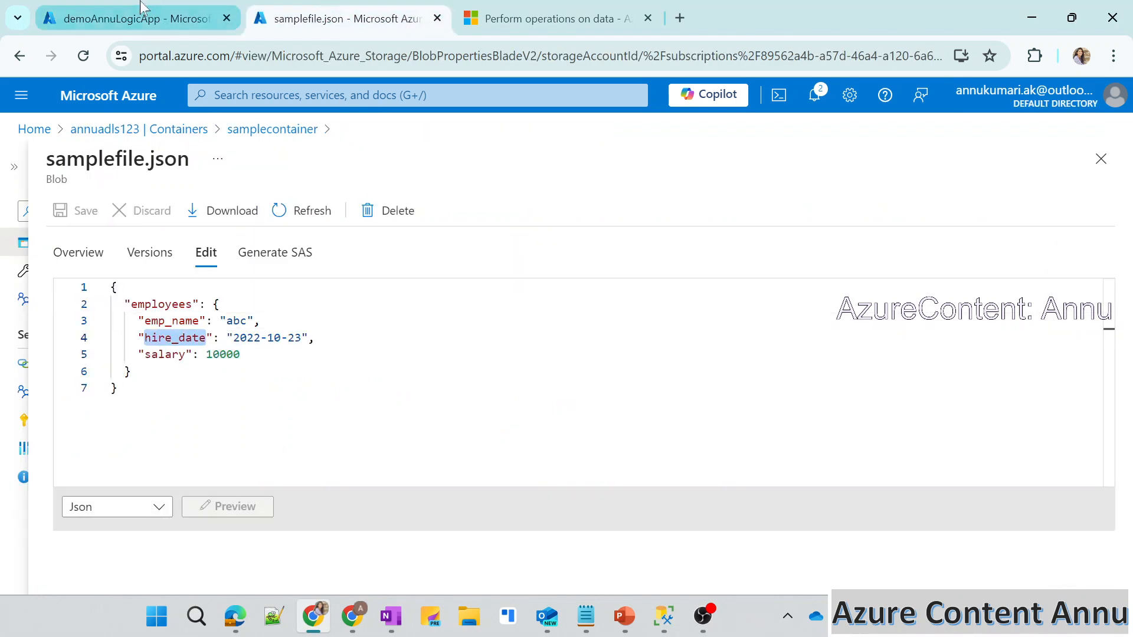
Start adding an action after Parse JSON in the logic app and search the actions for "sql server".
left_click(136, 18)
left_click(607, 472)
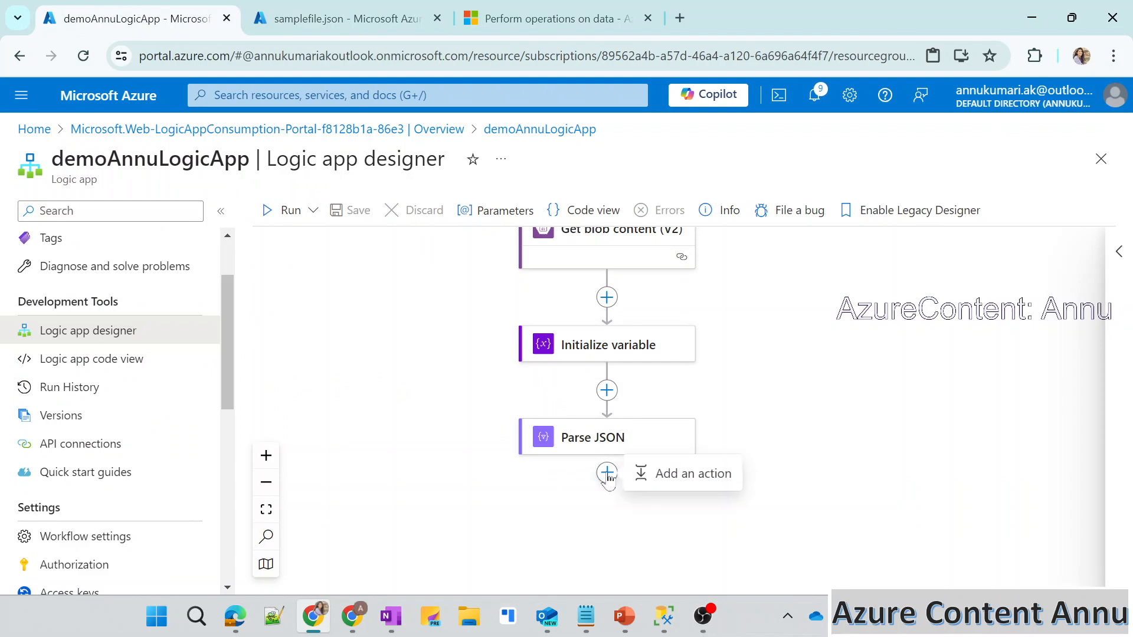
left_click(672, 473)
left_click(678, 311)
type("sq")
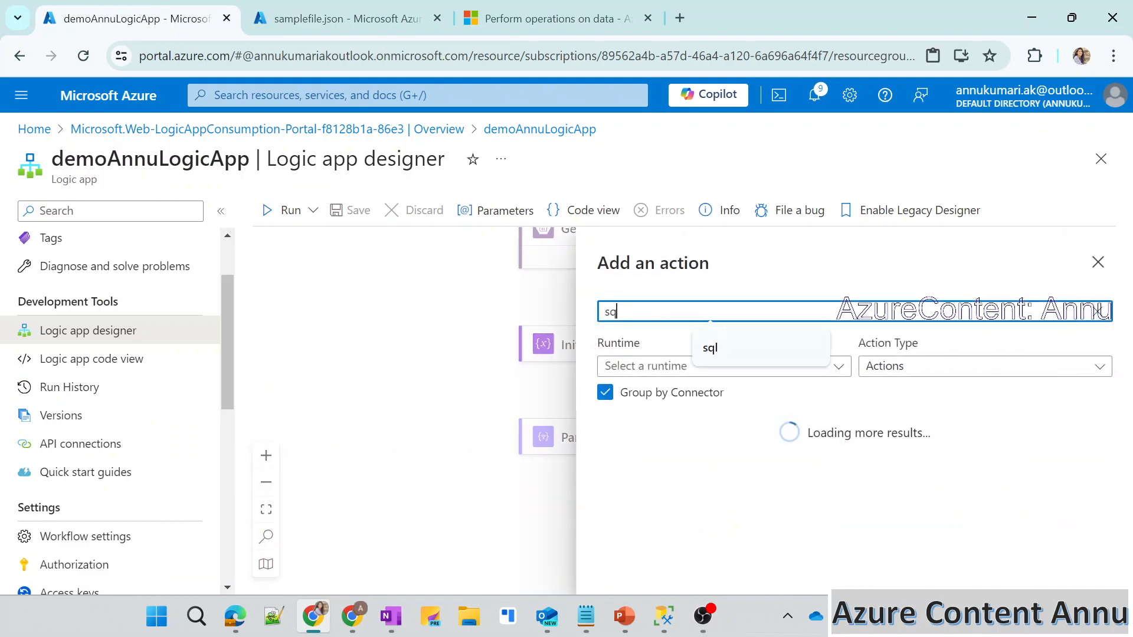
type("l server")
key("BackSpace")
type("er")
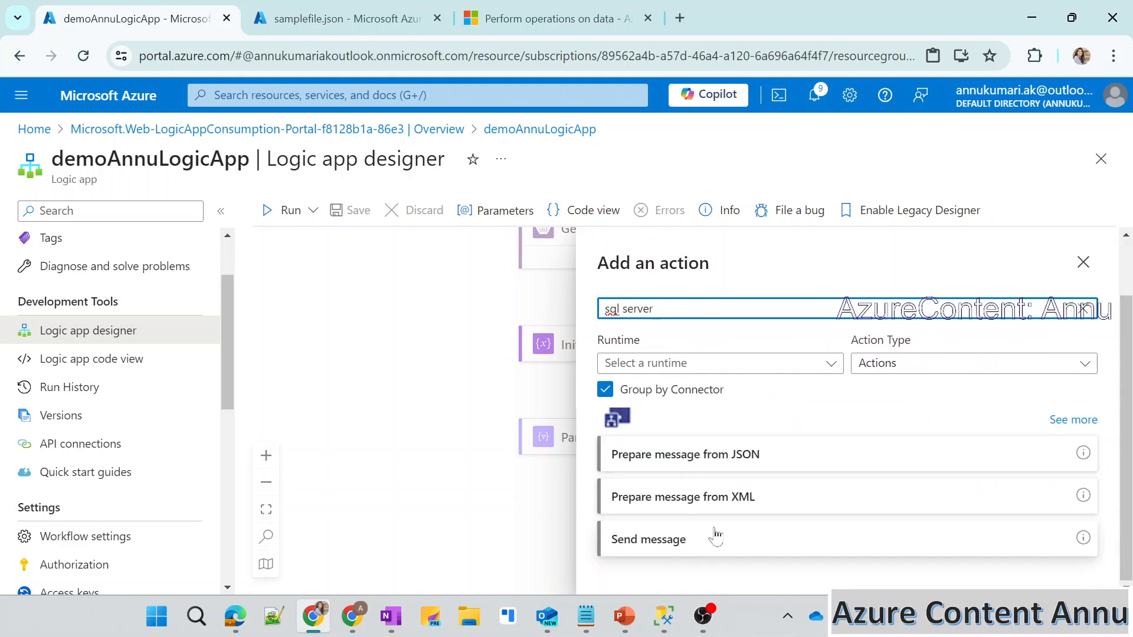
Search the actions for "insert row" and add the SQL Server Insert row (V2) action.
key("ctrl+a")
type("insert row")
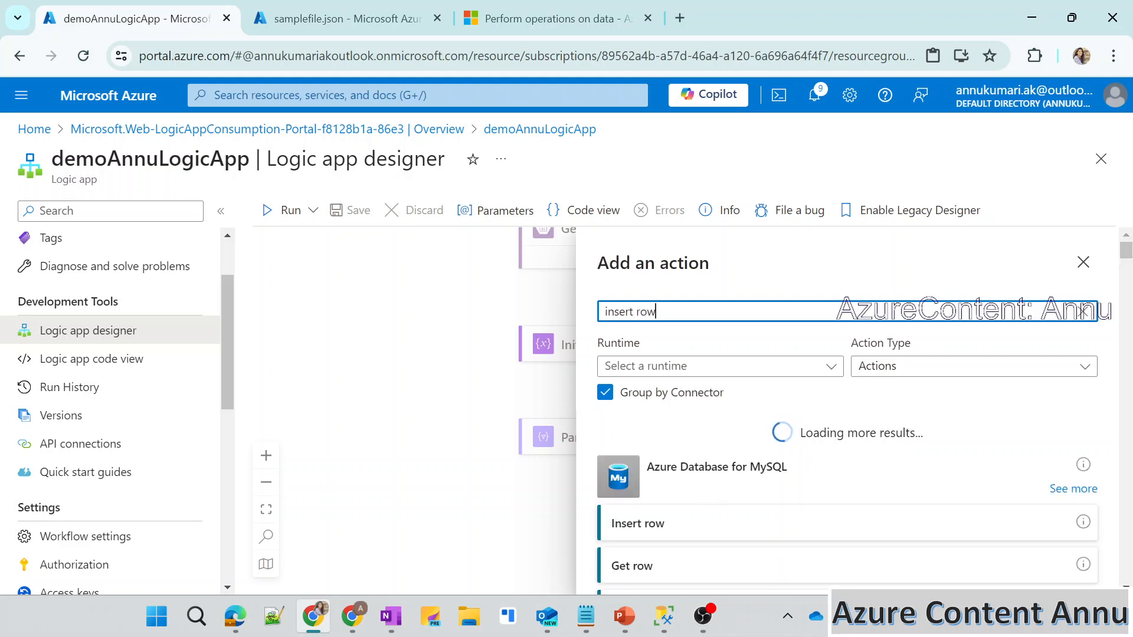
scroll(771, 476, "down", 10)
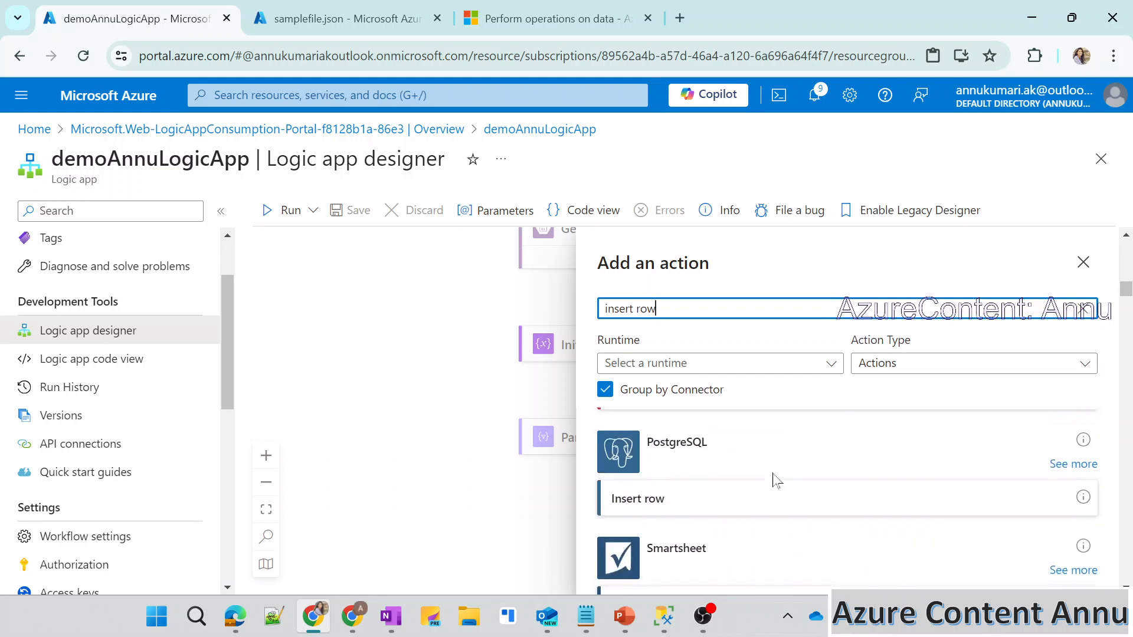
scroll(772, 479, "down", 3)
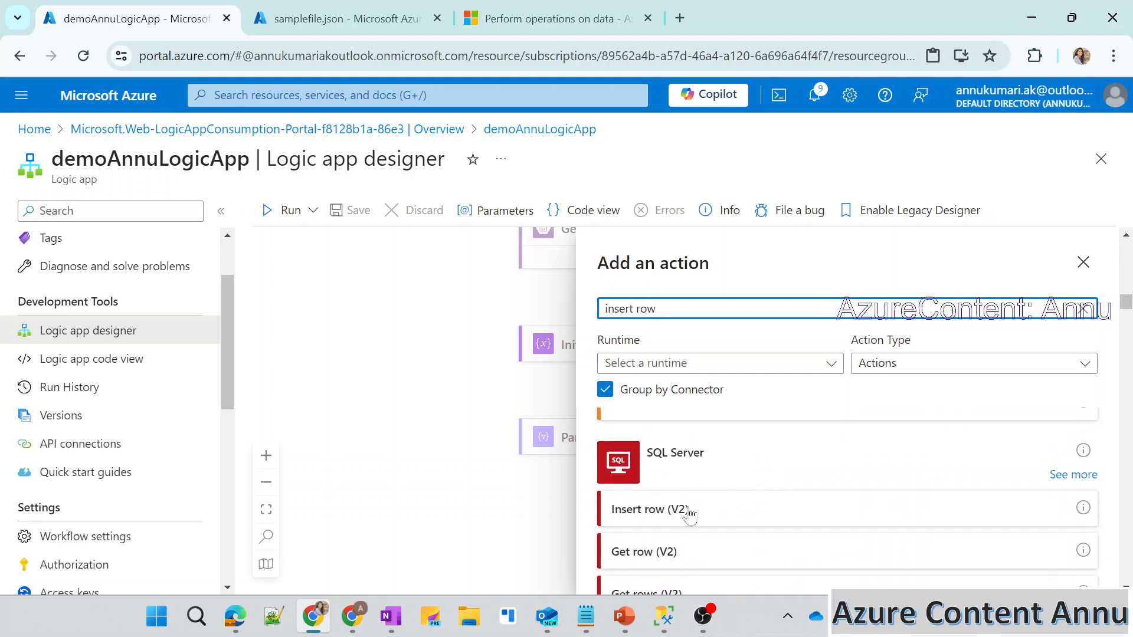
left_click(644, 511)
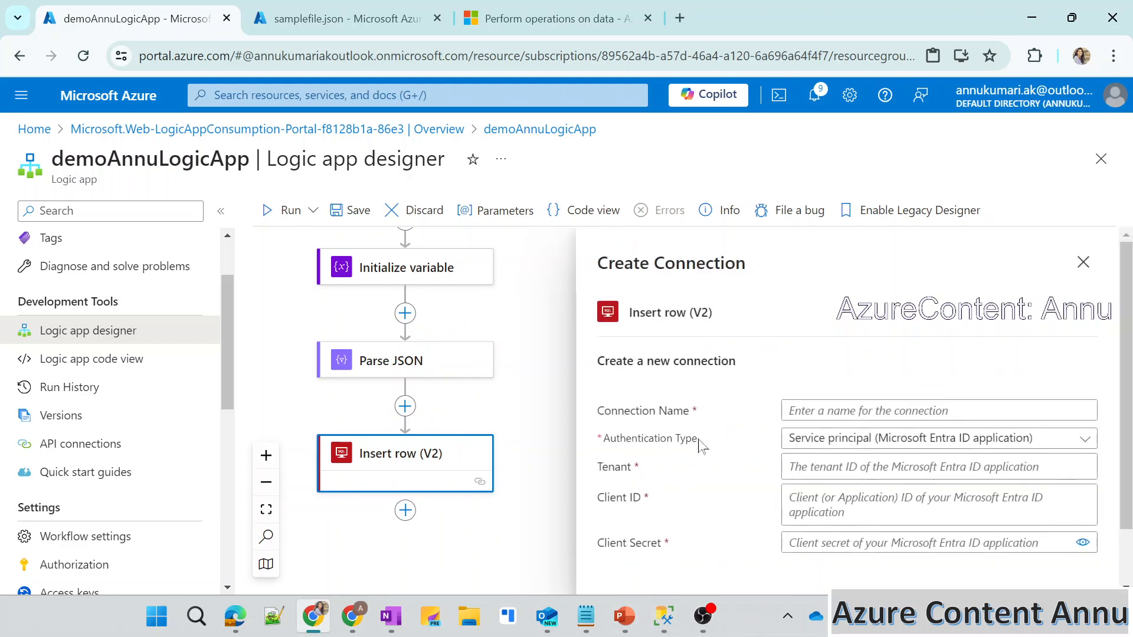
Name the new connection SQLConnection and set its authentication type to SQL Server Authentication.
left_click(871, 410)
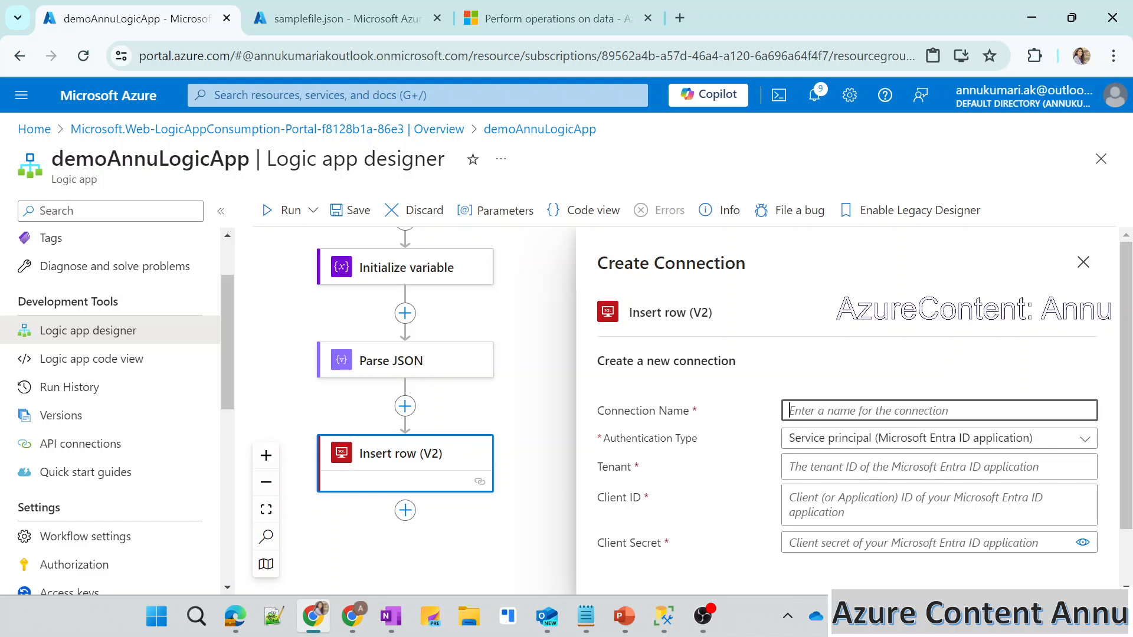
type("SQLConnection")
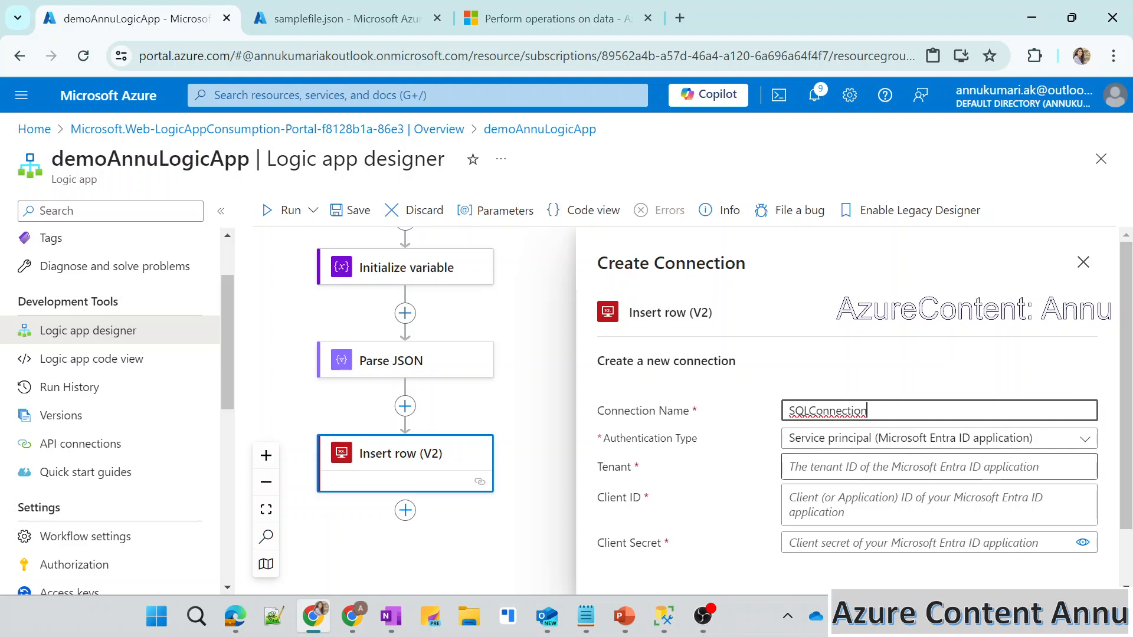
left_click(807, 439)
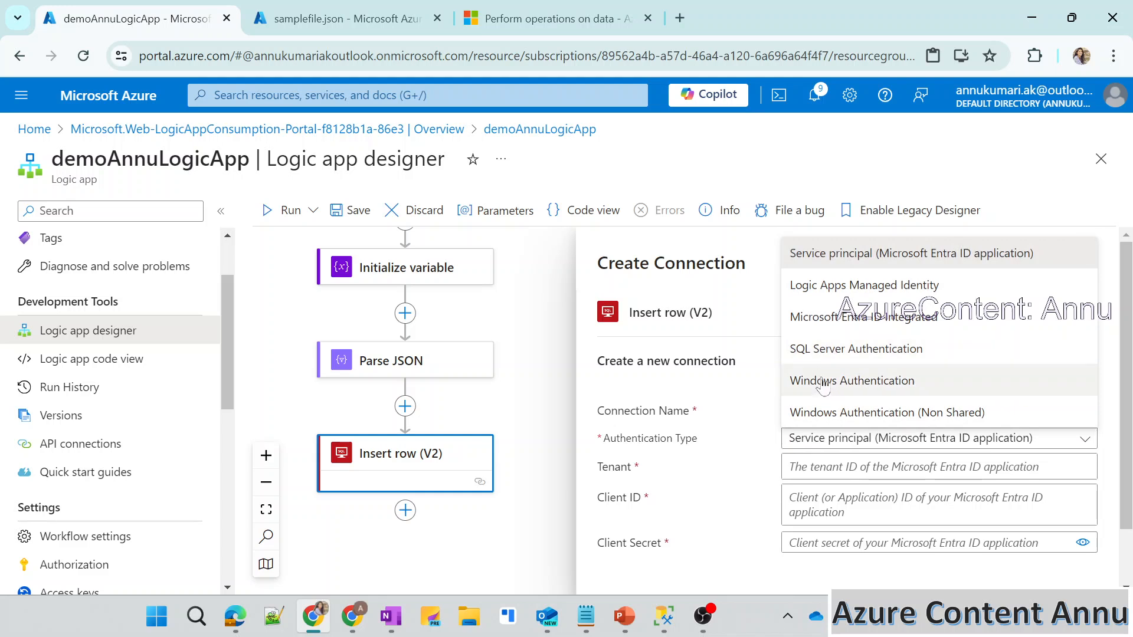
left_click(815, 352)
scroll(818, 482, "down", 1)
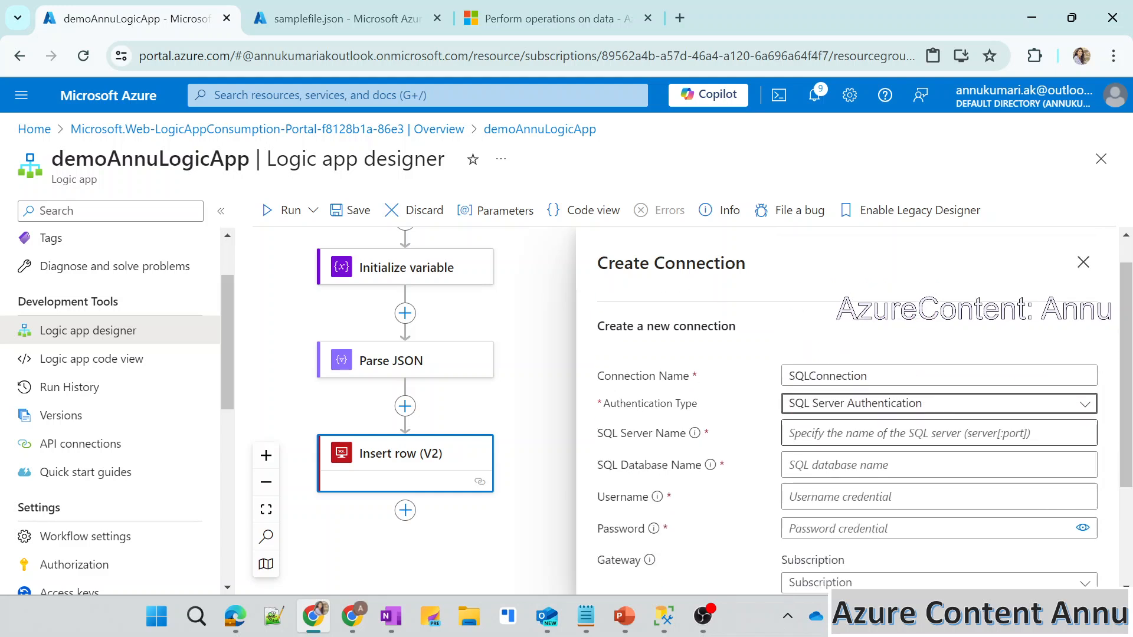
Copy the server name from SQL Server Management Studio's connection dialog and set annu-azuresqlserver.database.windows.net as the connection's SQL server name.
left_click(670, 619)
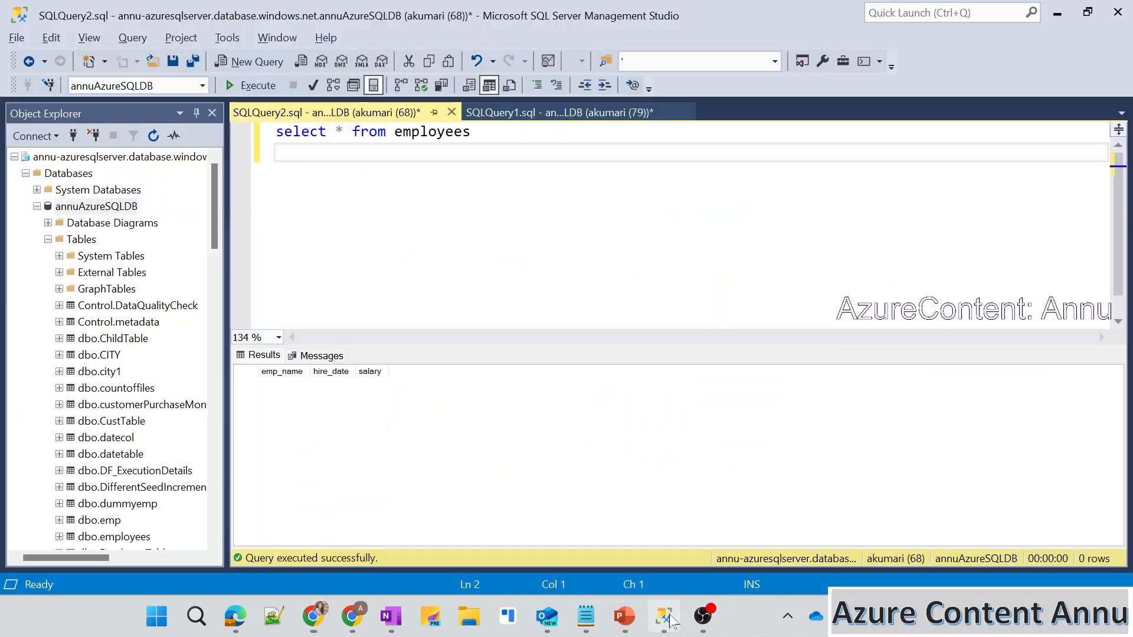
left_click(17, 37)
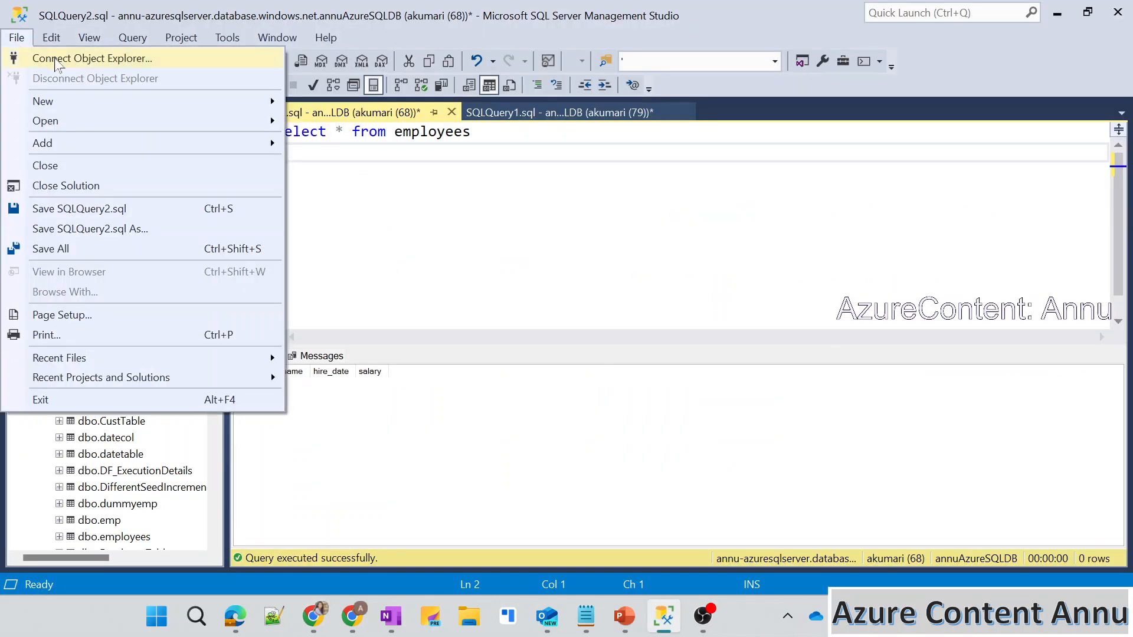
left_click(55, 58)
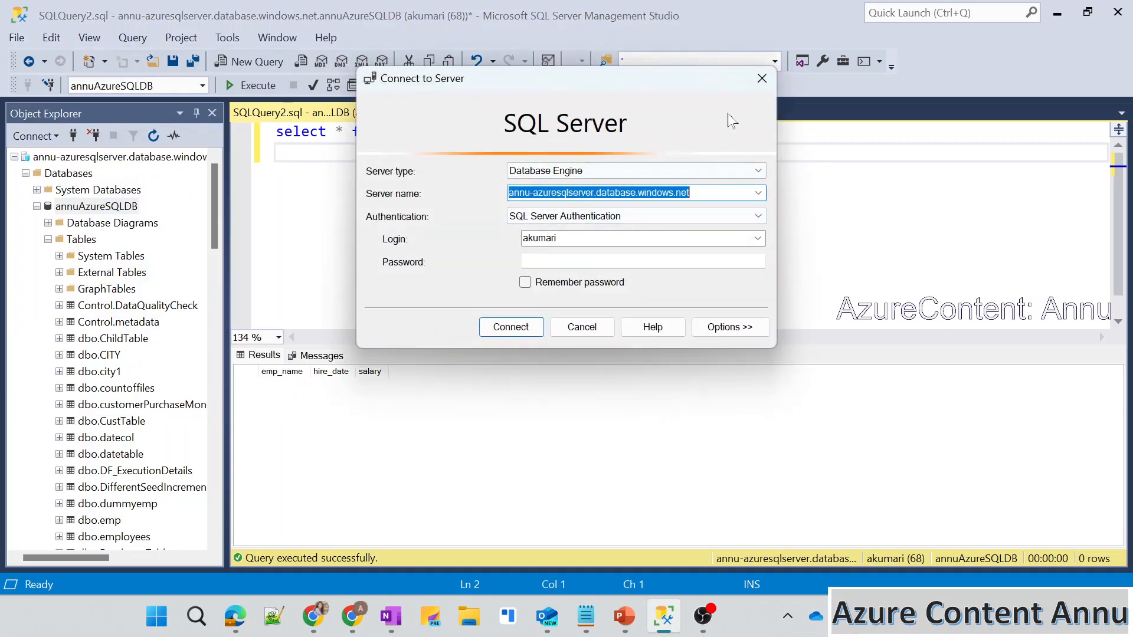
left_click(762, 78)
key("alt+Tab")
left_click(810, 426)
type("annu-azuresqlserver.database.windows.net")
key("Tab")
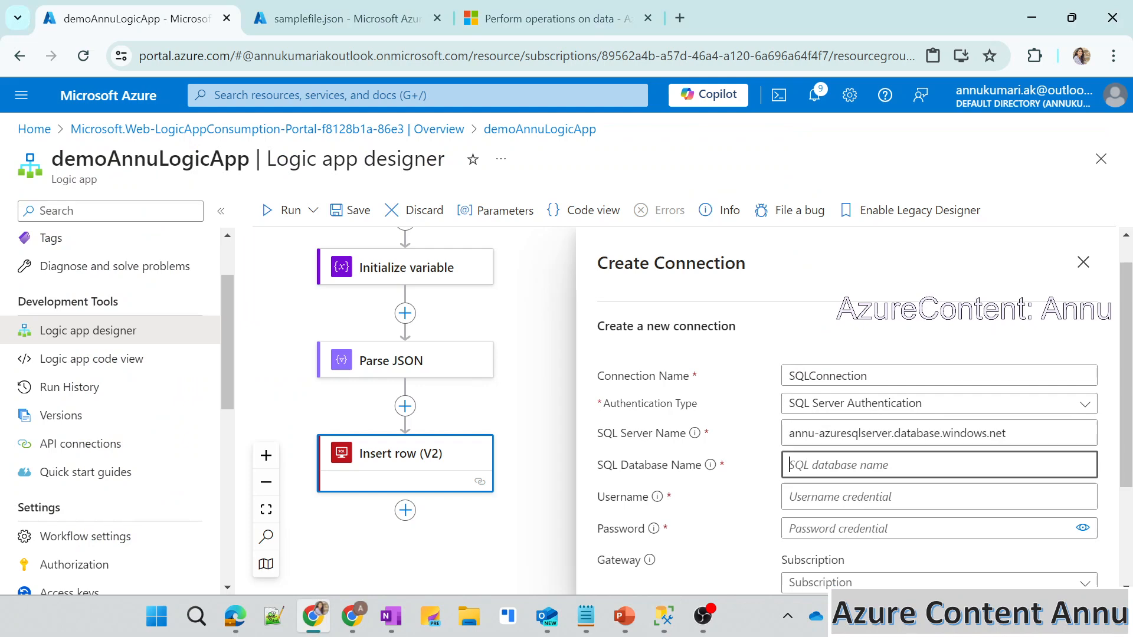
Copy the database name from SQL Server Management Studio and set the connection's SQL database name to annuAzureSQLDB, without brackets.
key("alt+Tab")
left_click_drag(126, 207, 354, 168)
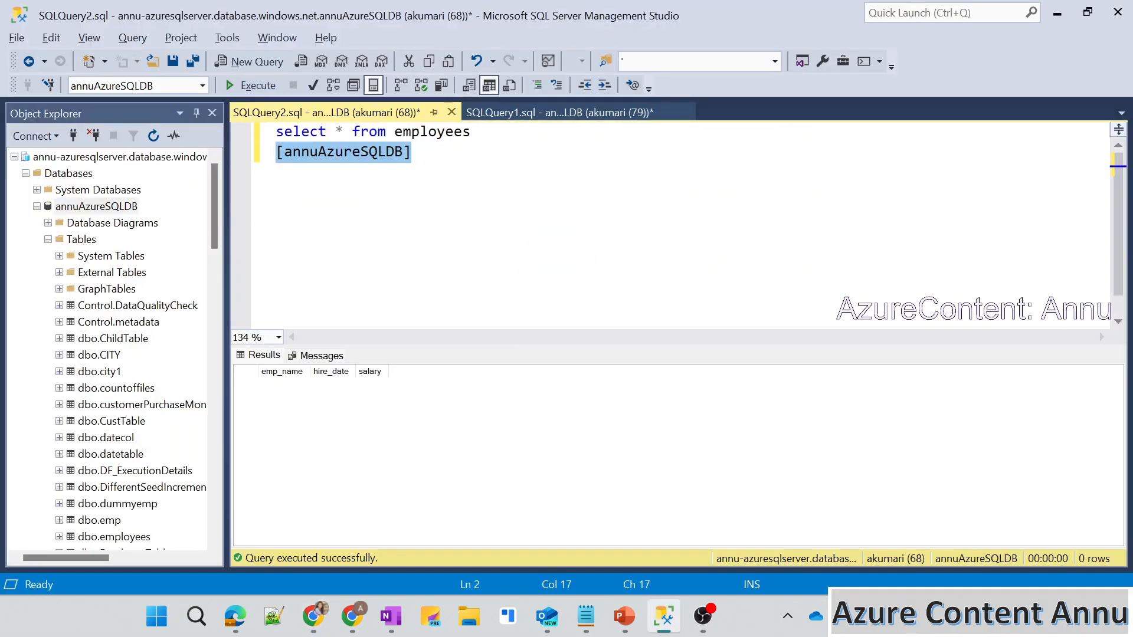
key("ctrl+x")
key("alt+Tab")
key("ctrl+v")
key("BackSpace")
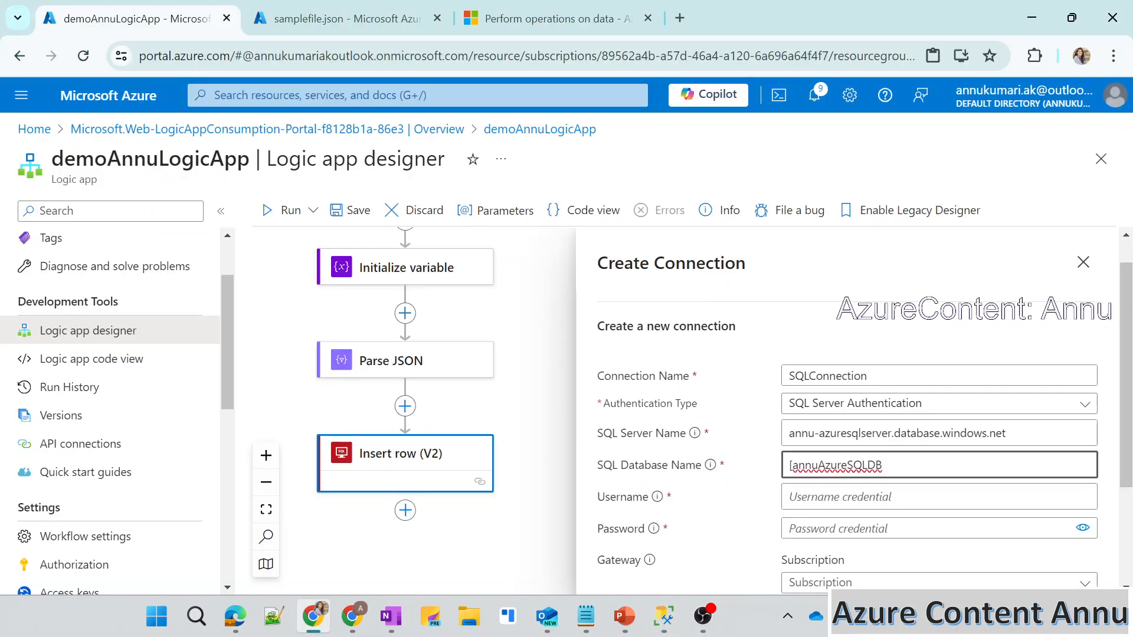
key("Delete")
Enter the SQL login's username and password for the connection.
key("Tab")
type("aku")
key("Tab")
type("***")
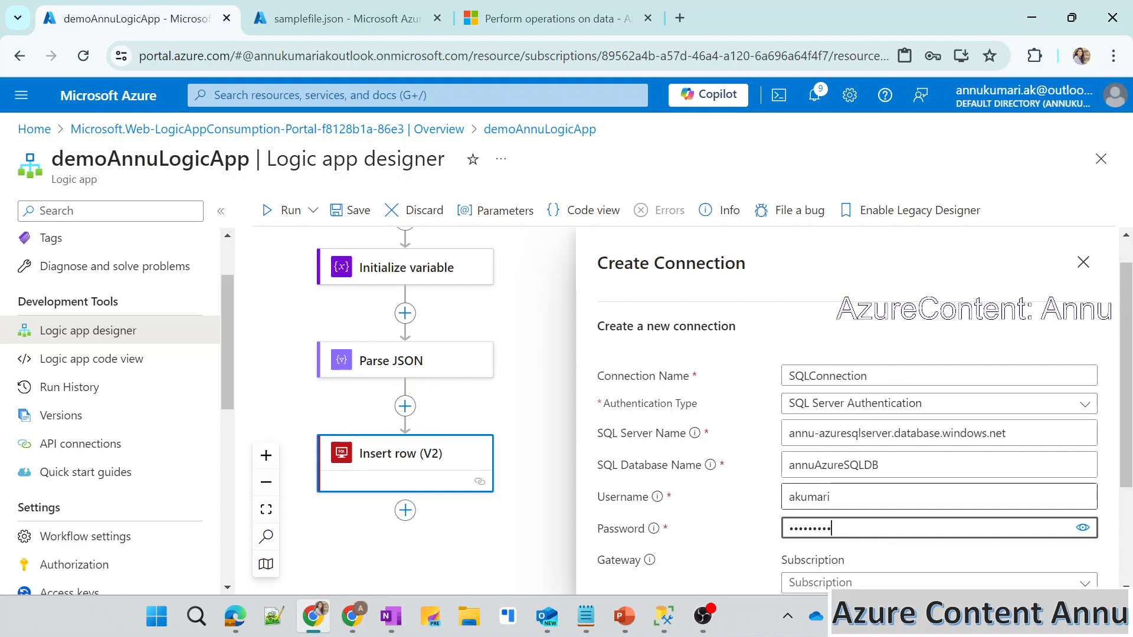
key("BackSpace")
Create the SQL connection for the Insert row (V2) action and save the offered password in the browser.
scroll(844, 413, "down", 2)
left_click(847, 581)
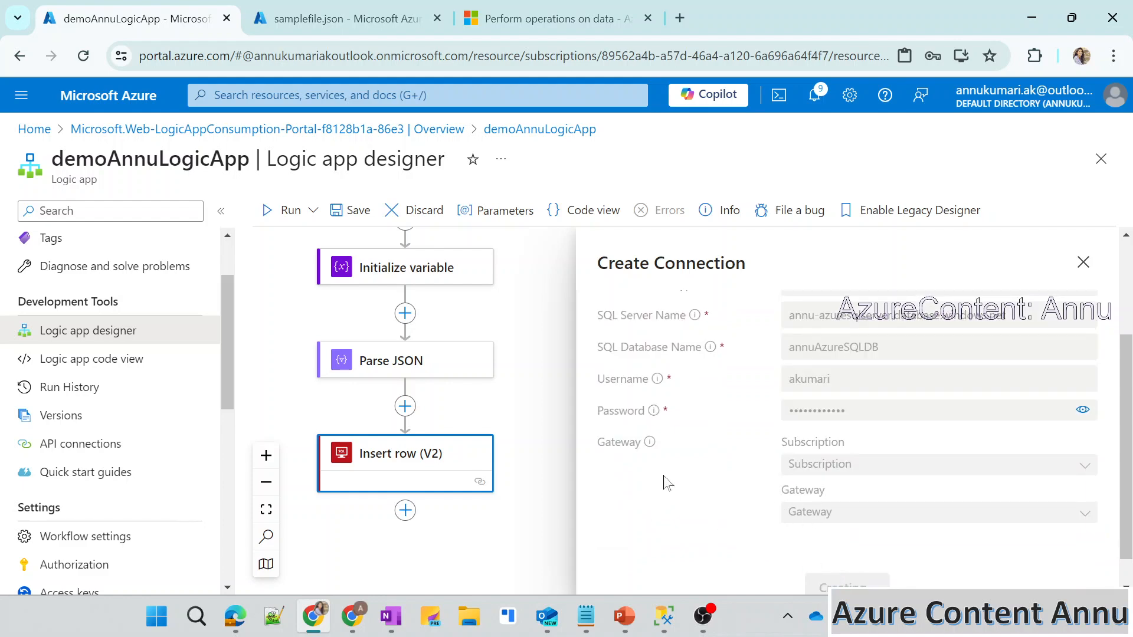
mouse_move(652, 452)
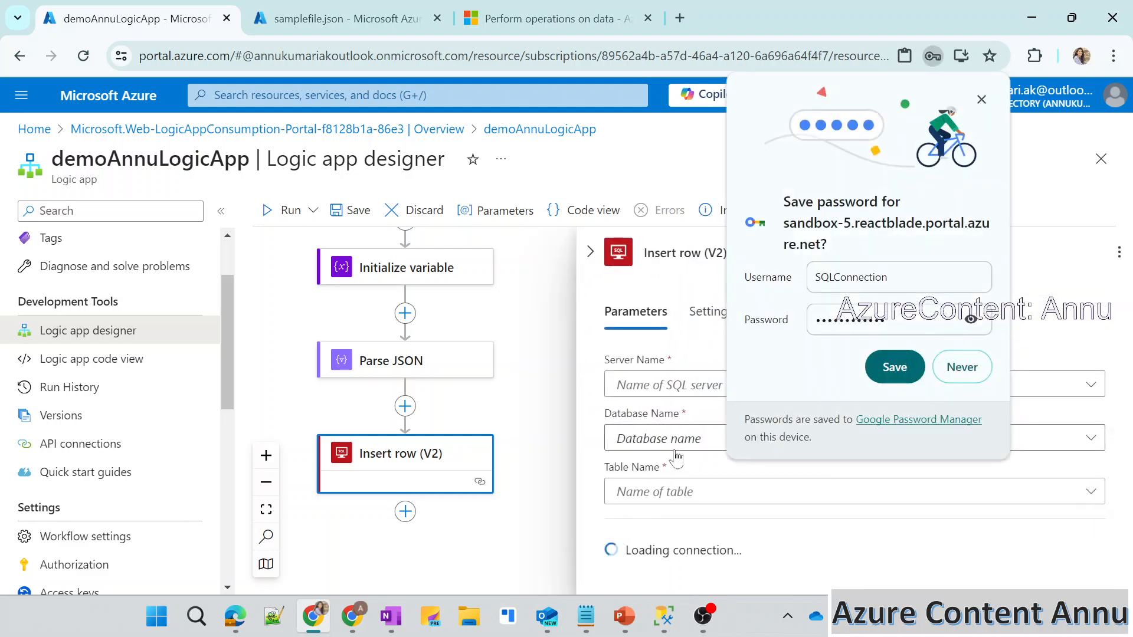
left_click(894, 367)
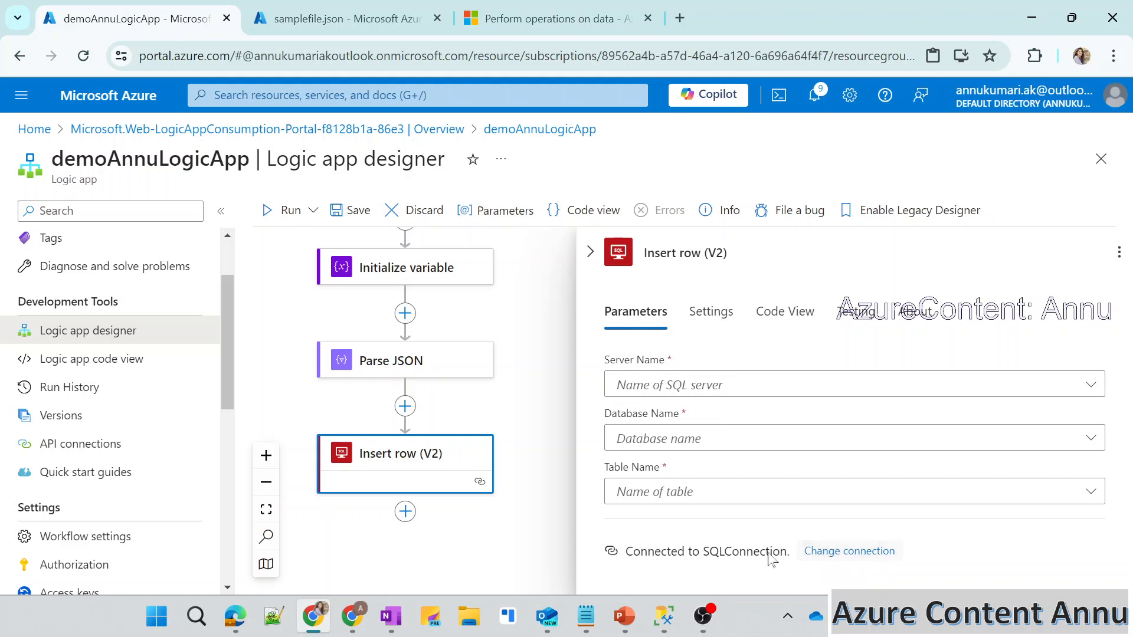
Set the Insert row (V2) server name and database name to the connection settings' annu-azuresqlserver.database.windows.net and annuAzureSQLDB.
left_click_drag(676, 554, 788, 557)
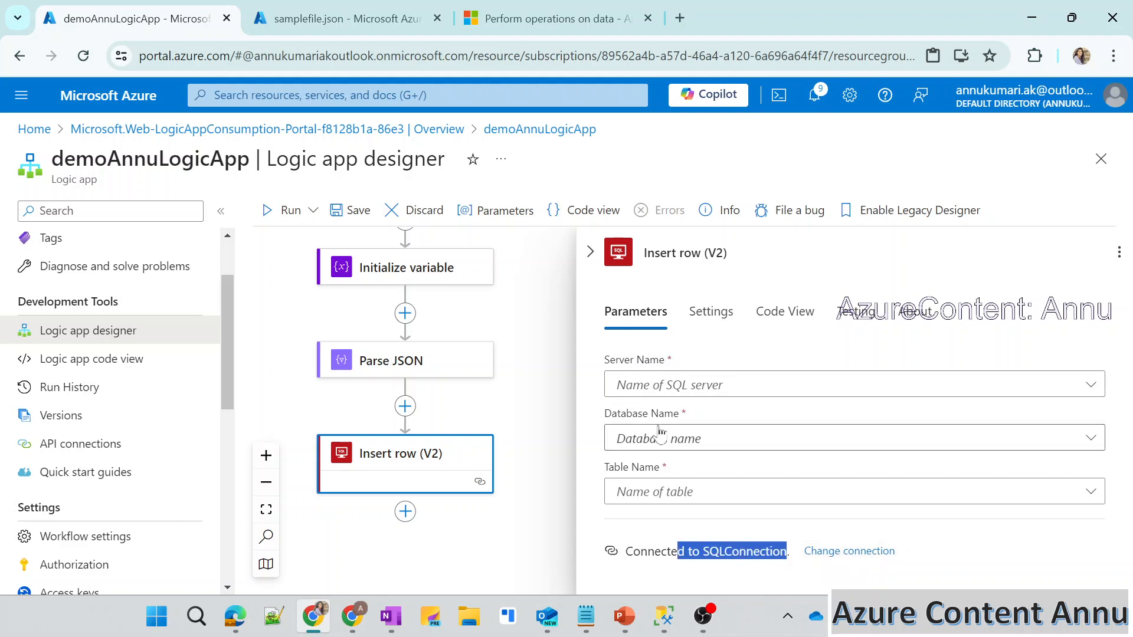
left_click(628, 354)
left_click(649, 384)
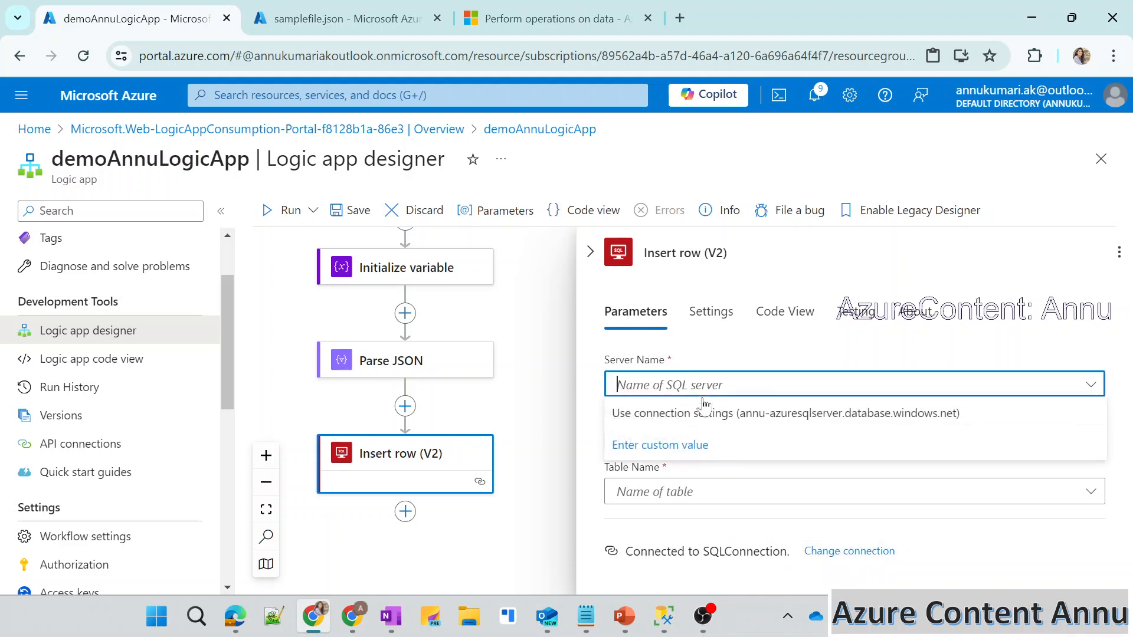
left_click(658, 413)
left_click(661, 440)
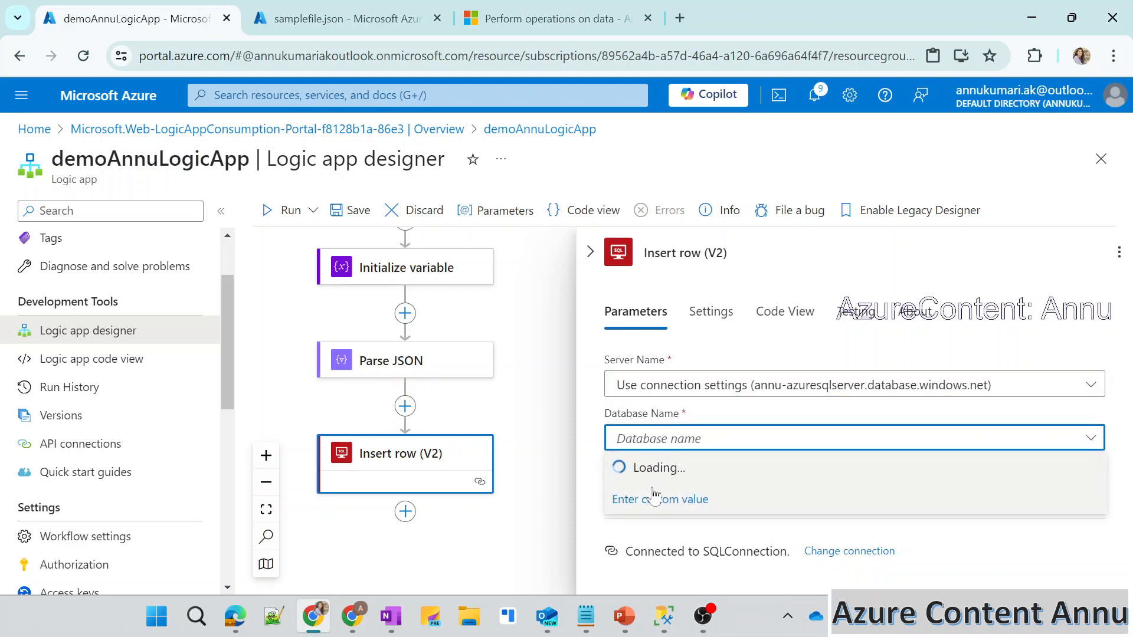
left_click(680, 469)
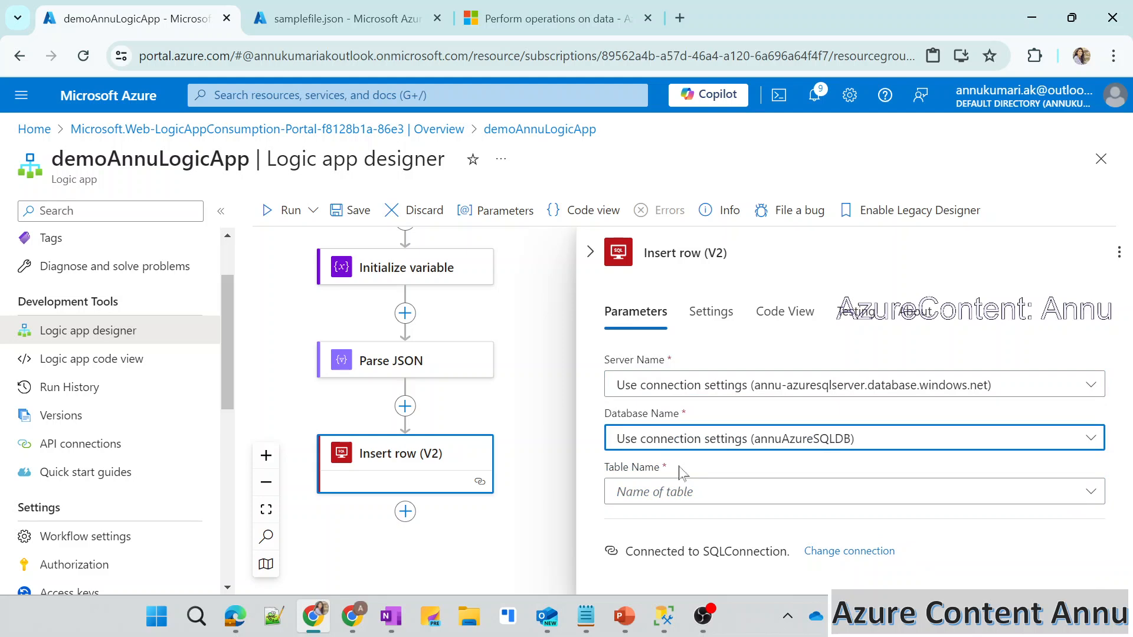
Choose employees as the table name and check it against the employees query in SQL Server Management Studio.
left_click(630, 492)
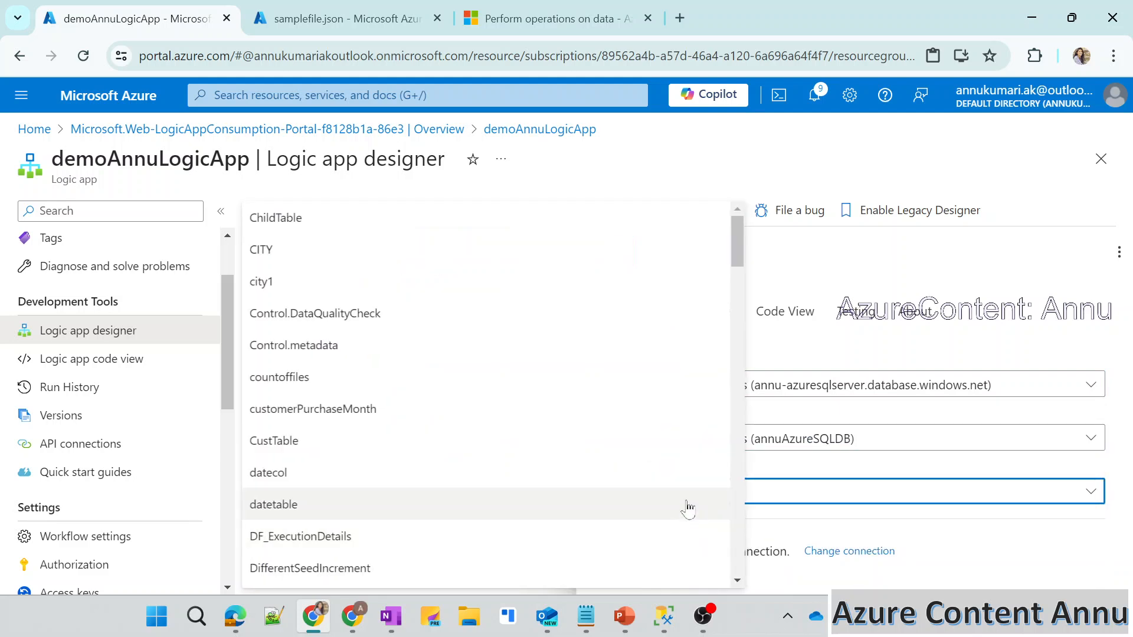
scroll(445, 447, "down", 5)
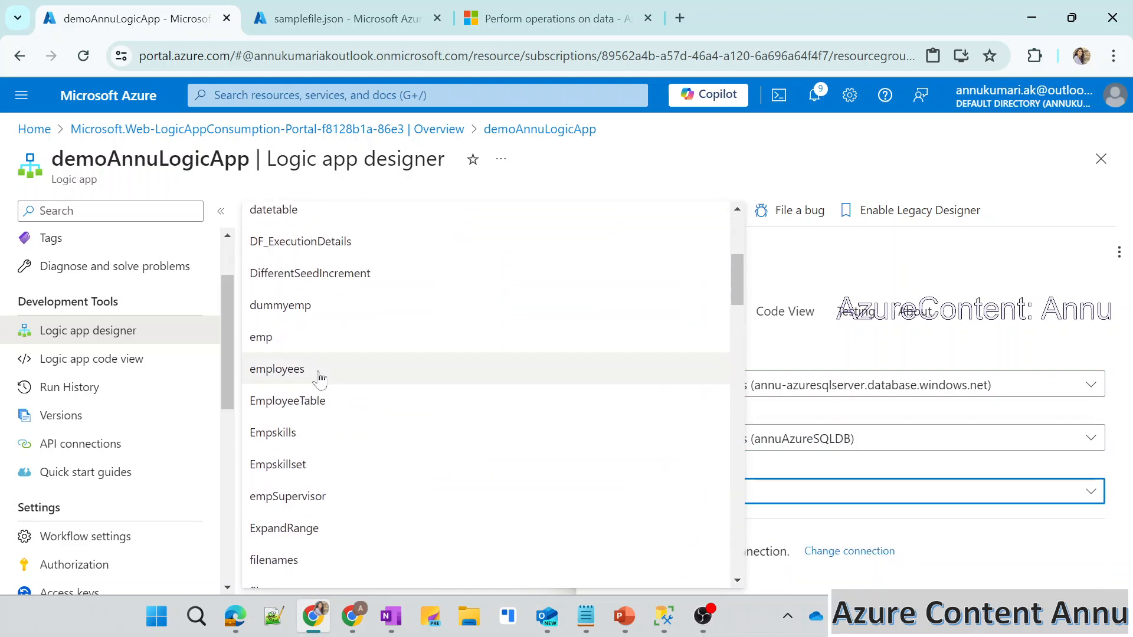
left_click(318, 378)
left_click(664, 616)
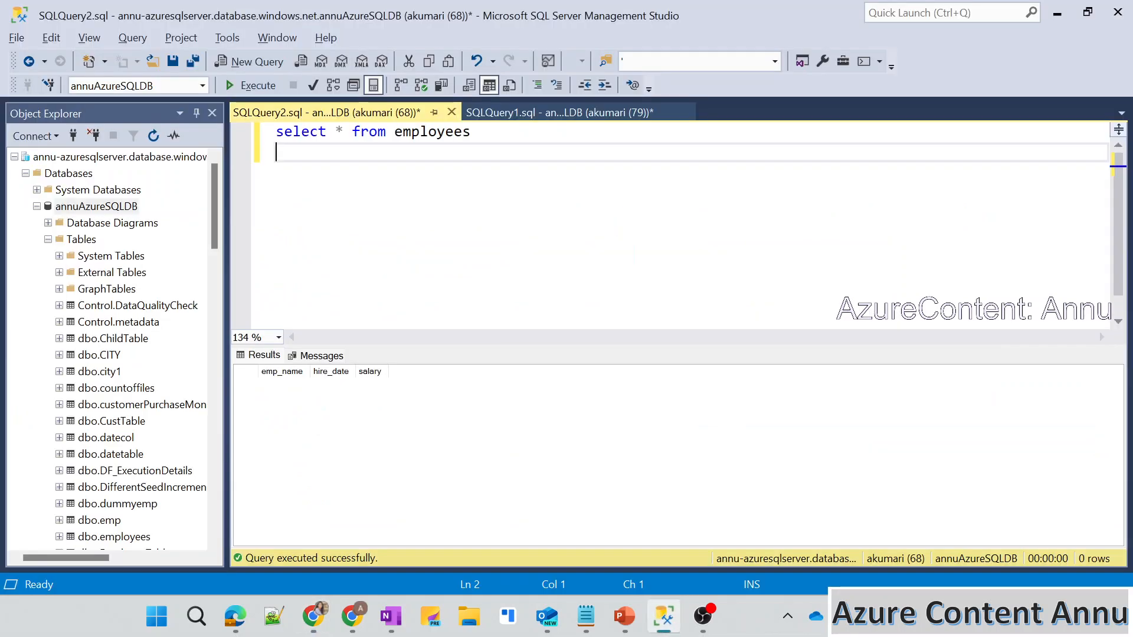
key("alt+Tab")
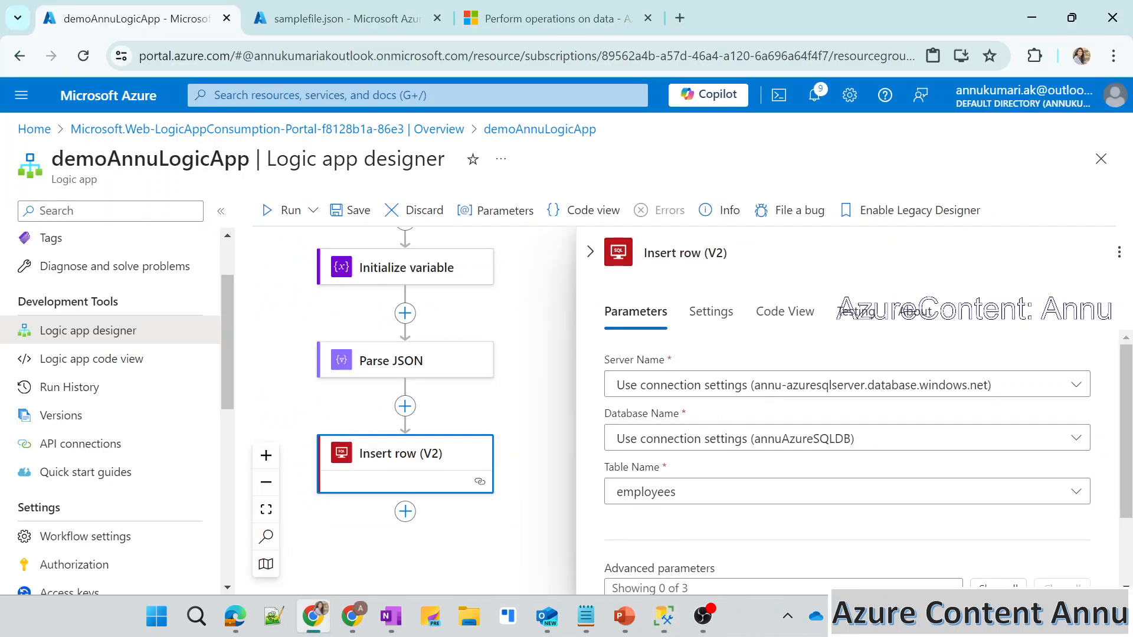
Show all advanced parameters of the Insert row (V2) action and compare them with the employees table's columns in SQL Server Management Studio.
scroll(662, 565, "down", 1)
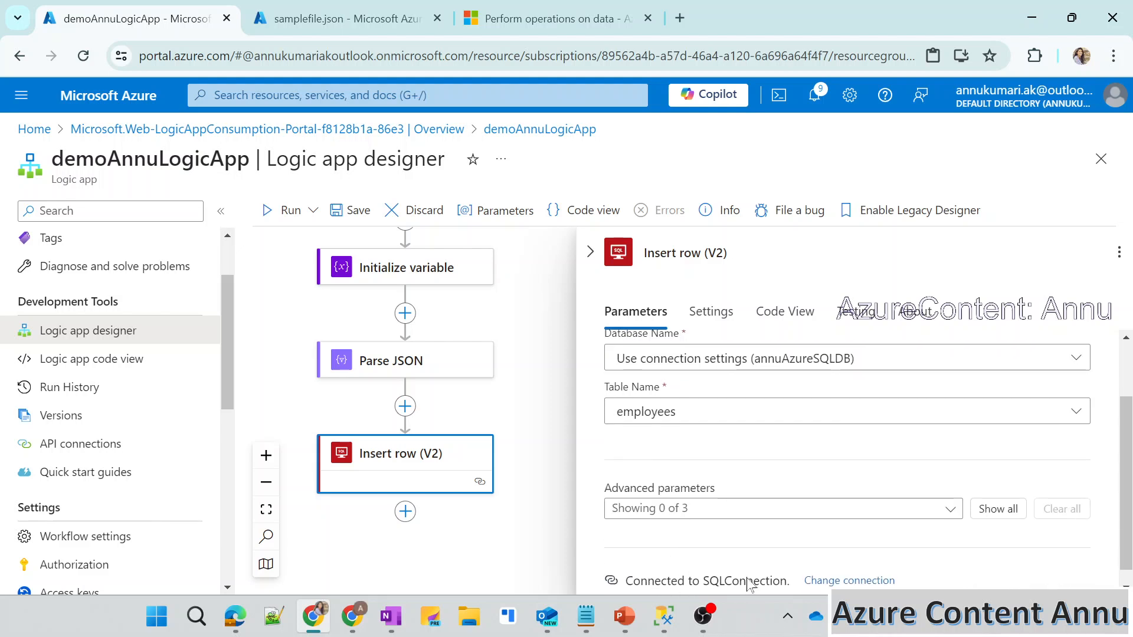
scroll(748, 584, "up", 1)
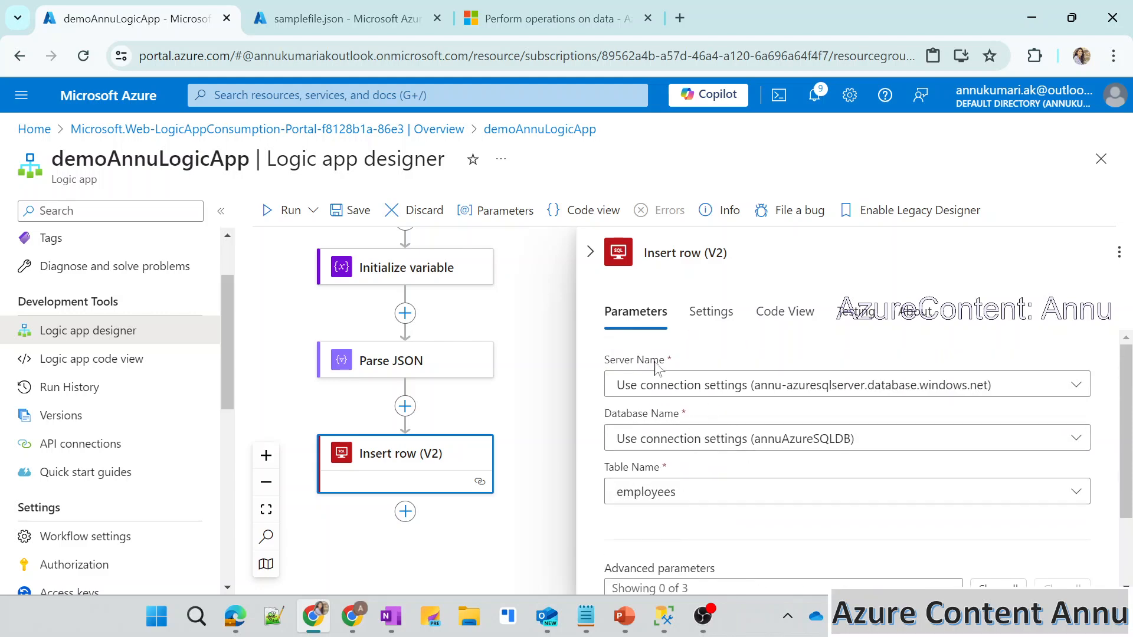
scroll(698, 471, "down", 2)
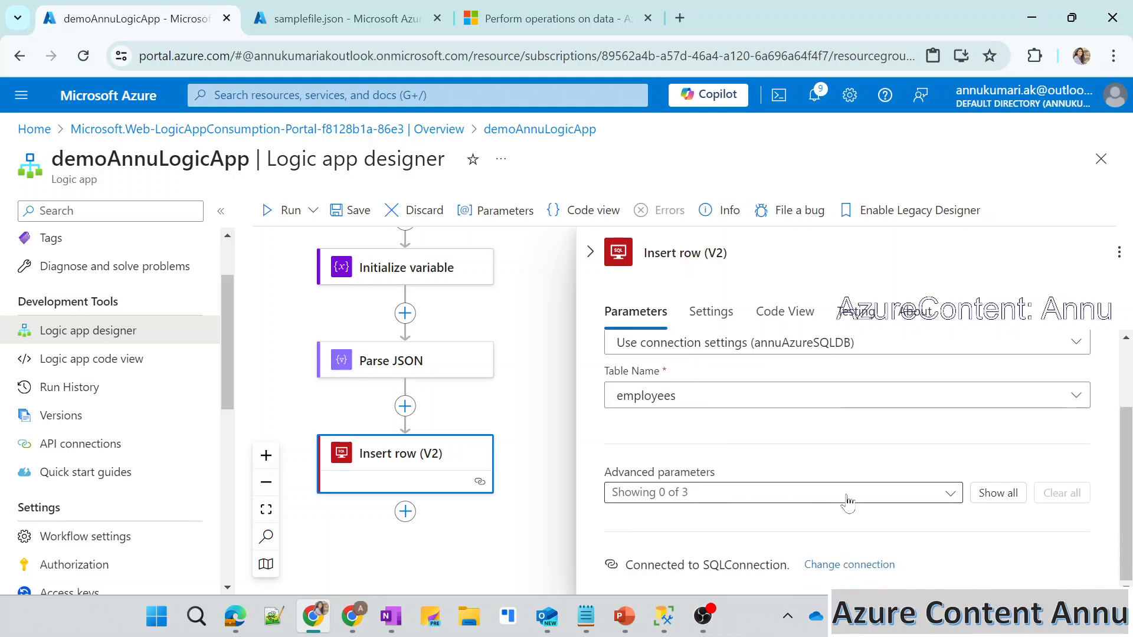
left_click(999, 493)
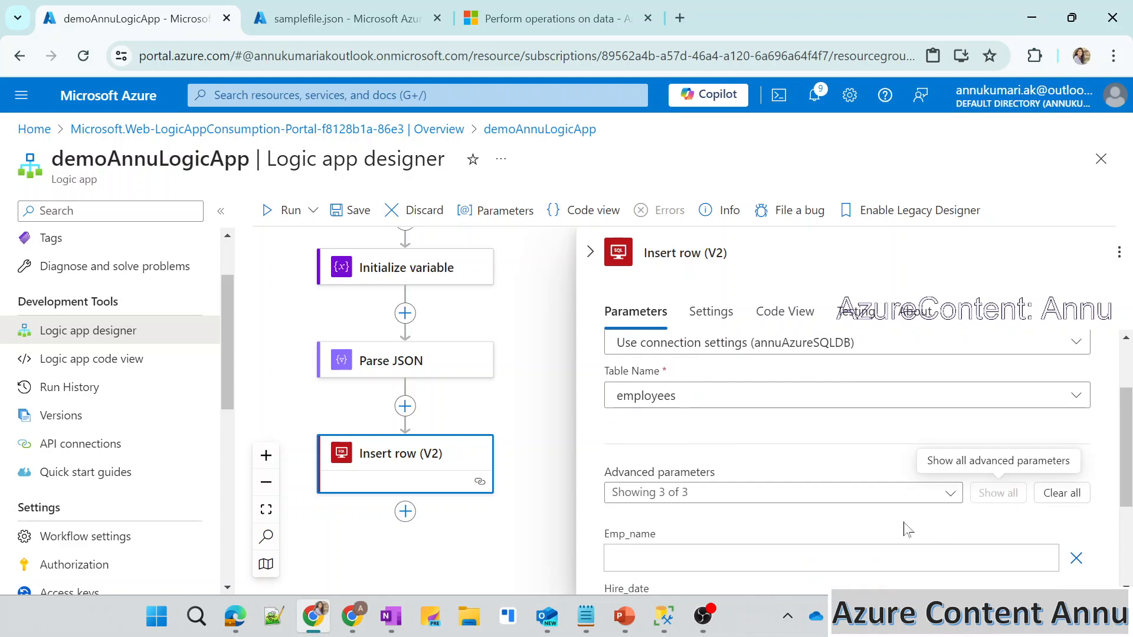
scroll(907, 528, "down", 2)
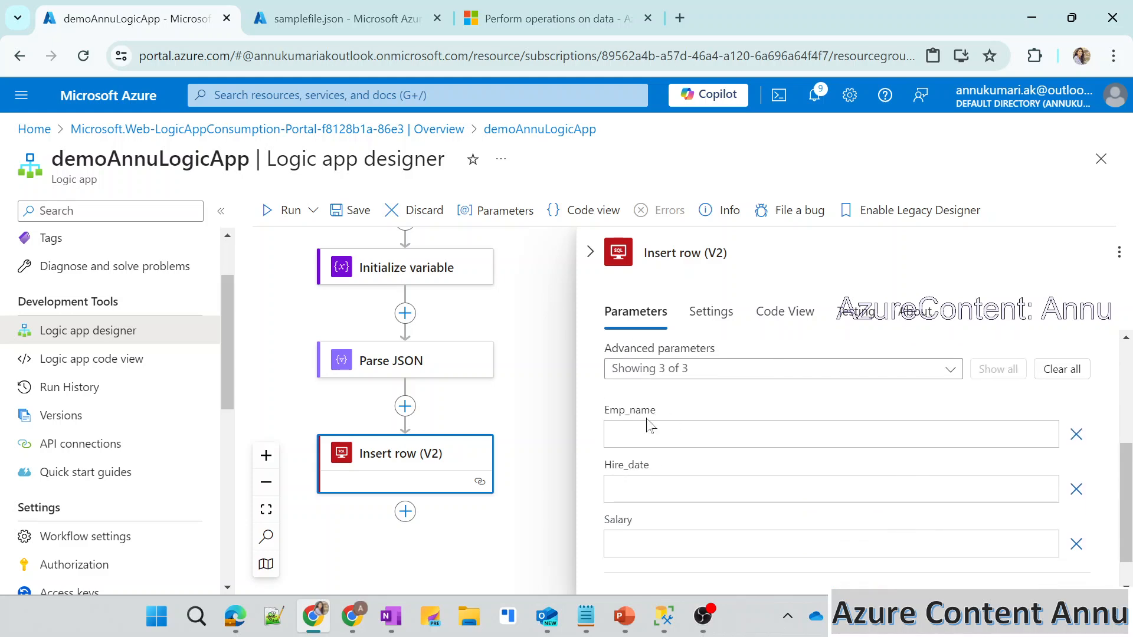
left_click(664, 615)
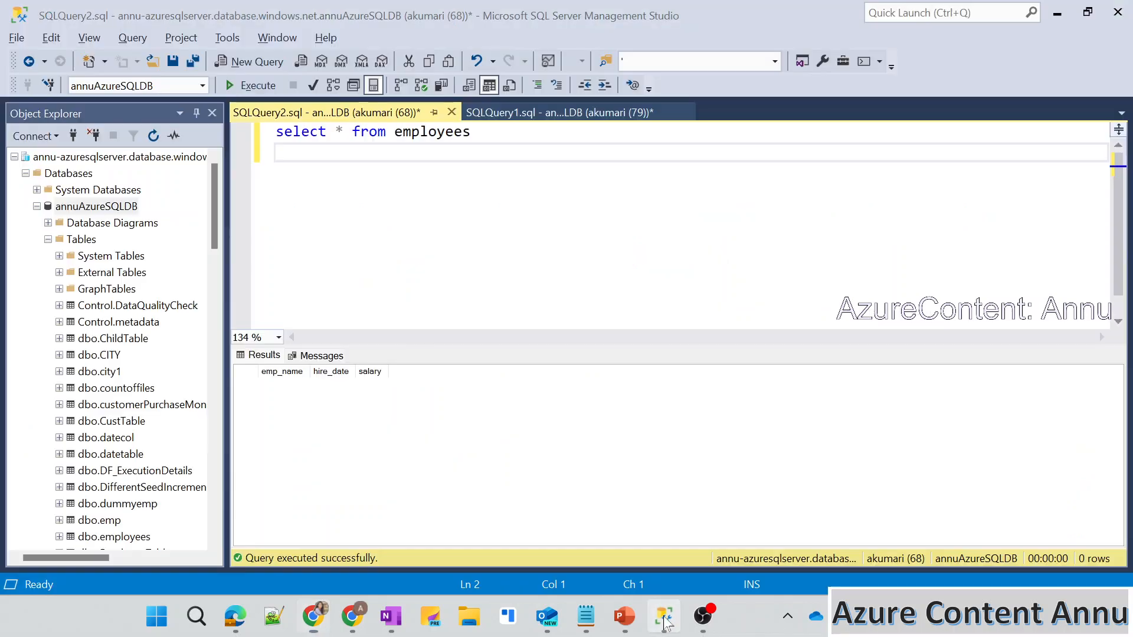
key("alt+Tab")
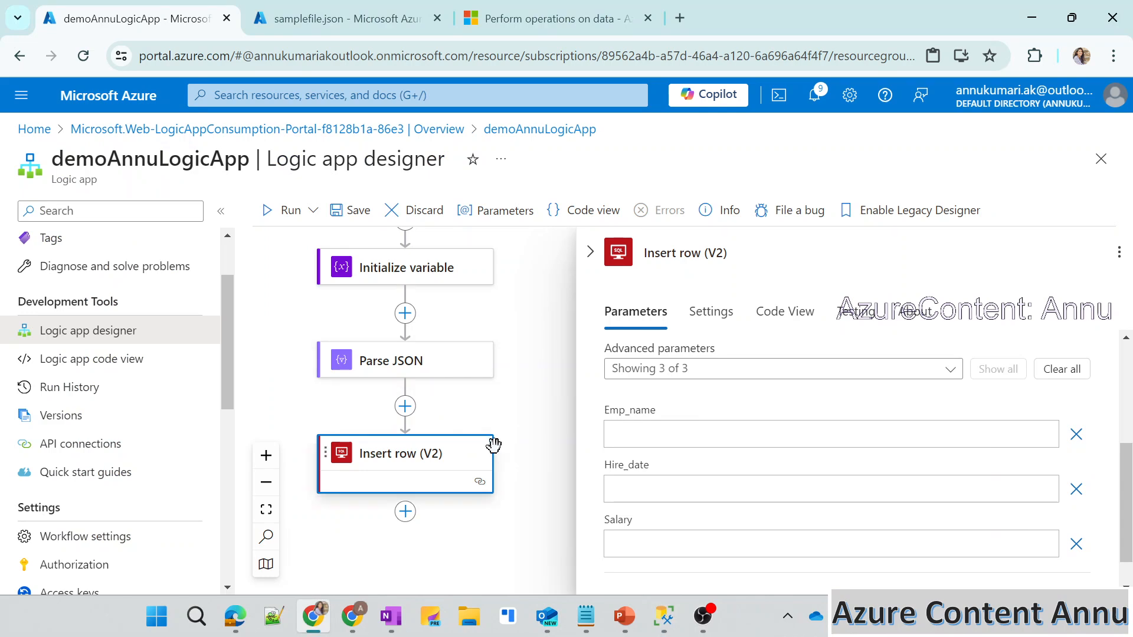
Map Emp_name to the Parse JSON output Body emp_name, checking its expression path against the structure of samplefile.json.
left_click(831, 435)
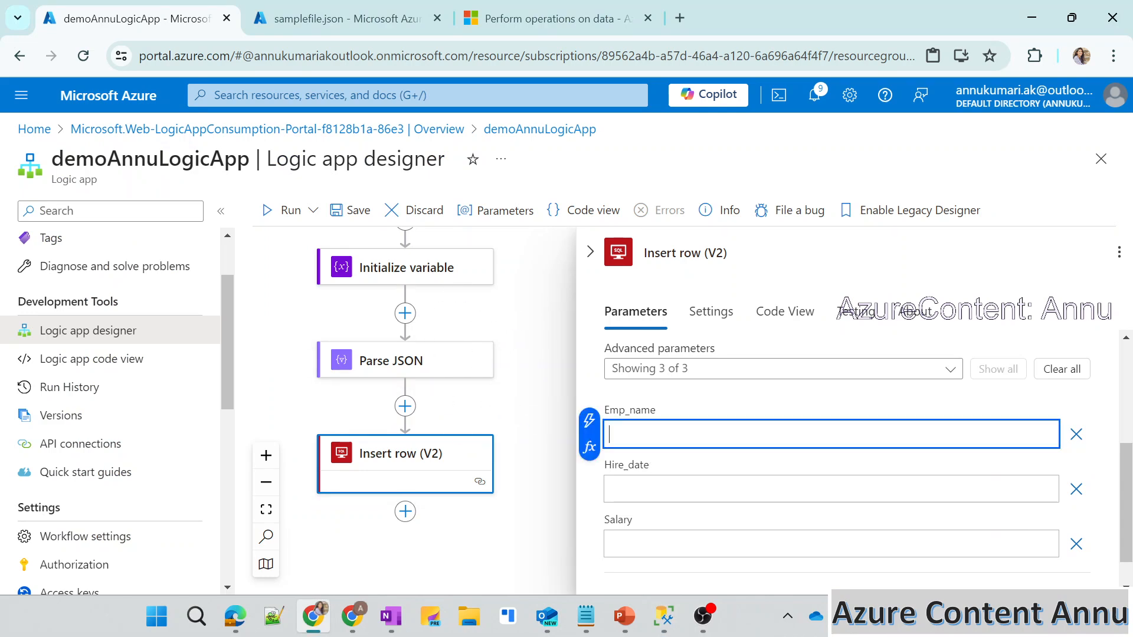
left_click(590, 447)
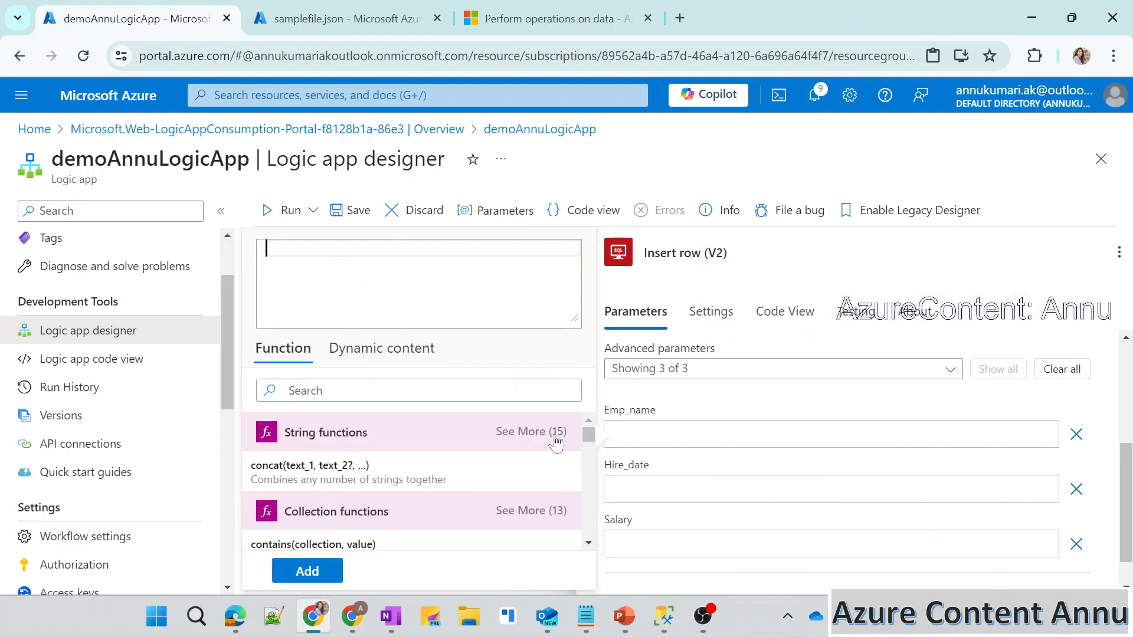
left_click(432, 349)
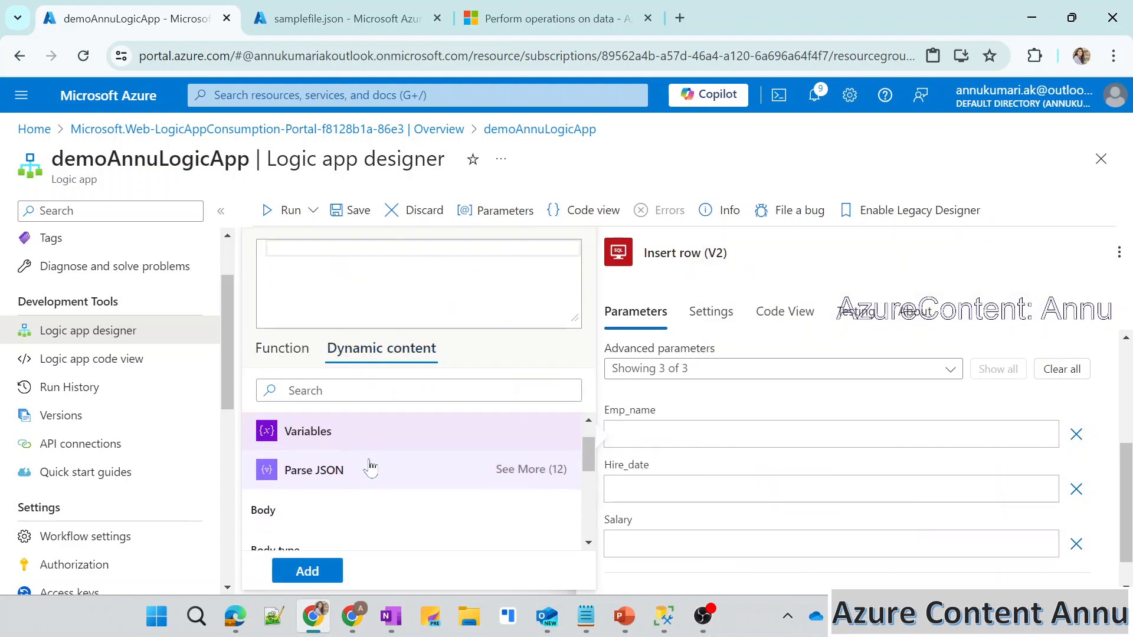
scroll(350, 502, "down", 2)
left_click(312, 519)
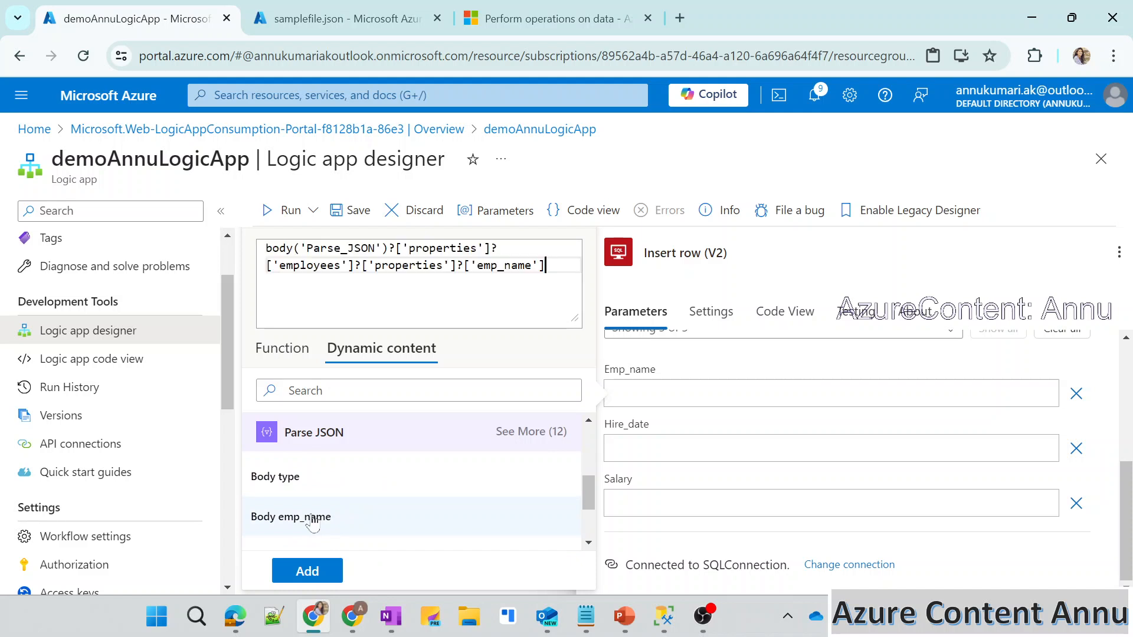
left_click_drag(546, 266, 265, 249)
left_click(547, 266)
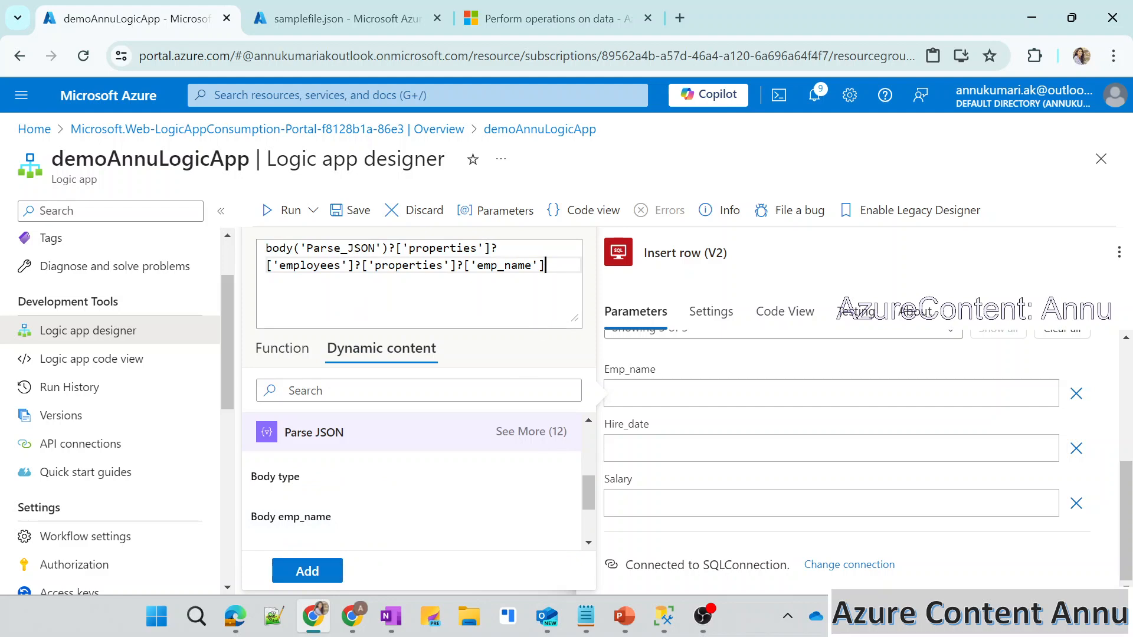
double_click(503, 265)
left_click(546, 265)
left_click(358, 19)
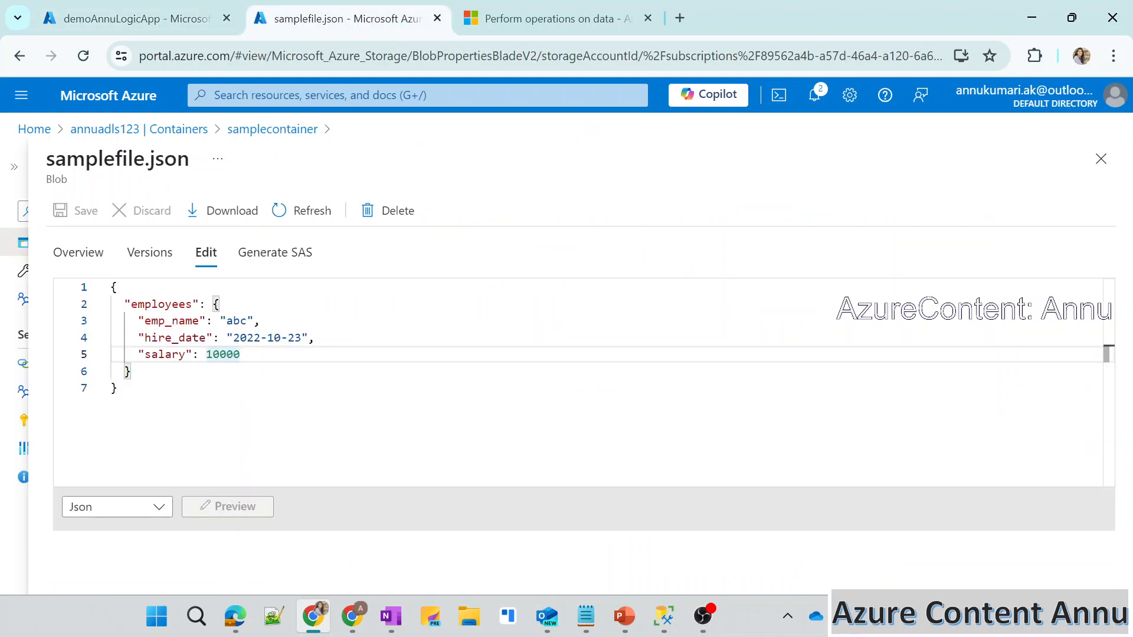
left_click(135, 18)
left_click(319, 571)
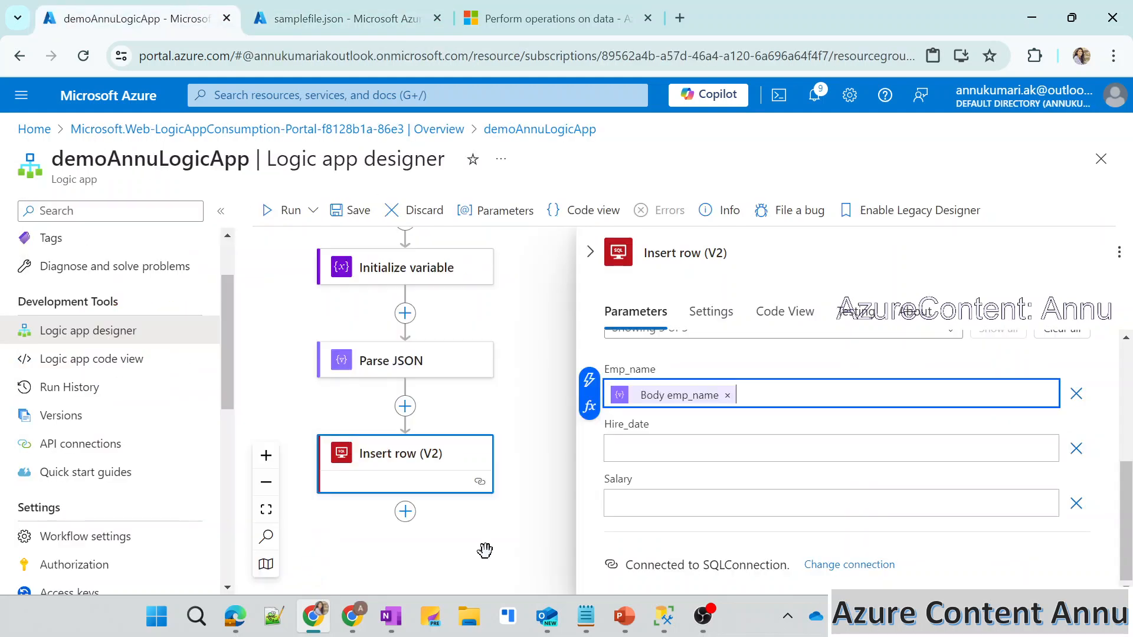
Find the Parse JSON output Body hire_date in the dynamic content and add it as the Hire_date value.
left_click(625, 454)
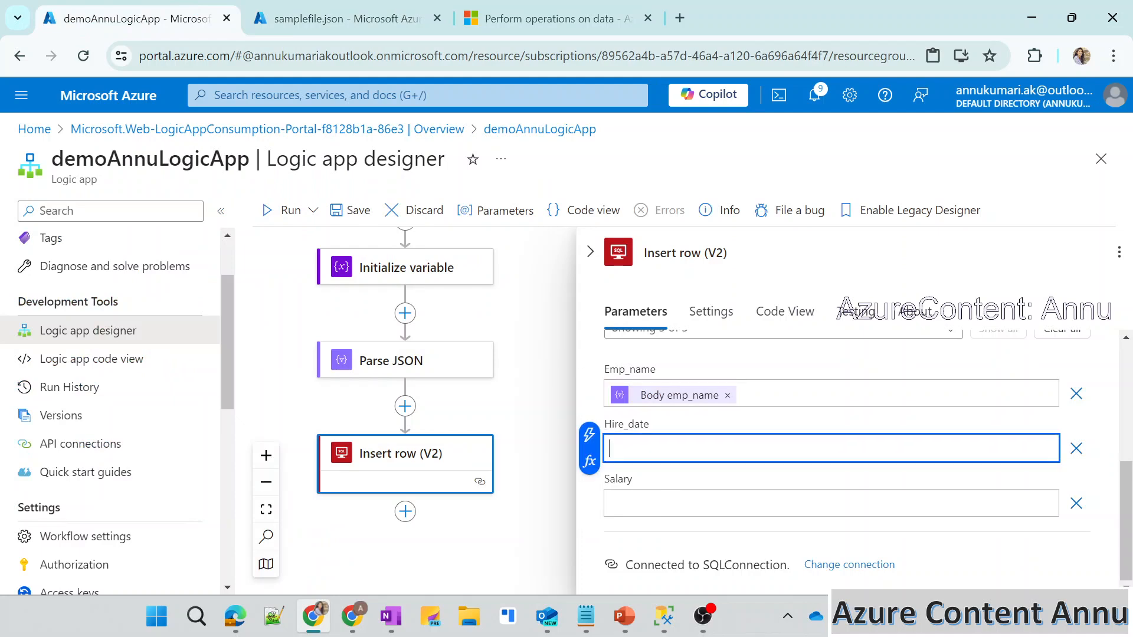
left_click(589, 464)
left_click(407, 354)
scroll(383, 456, "down", 3)
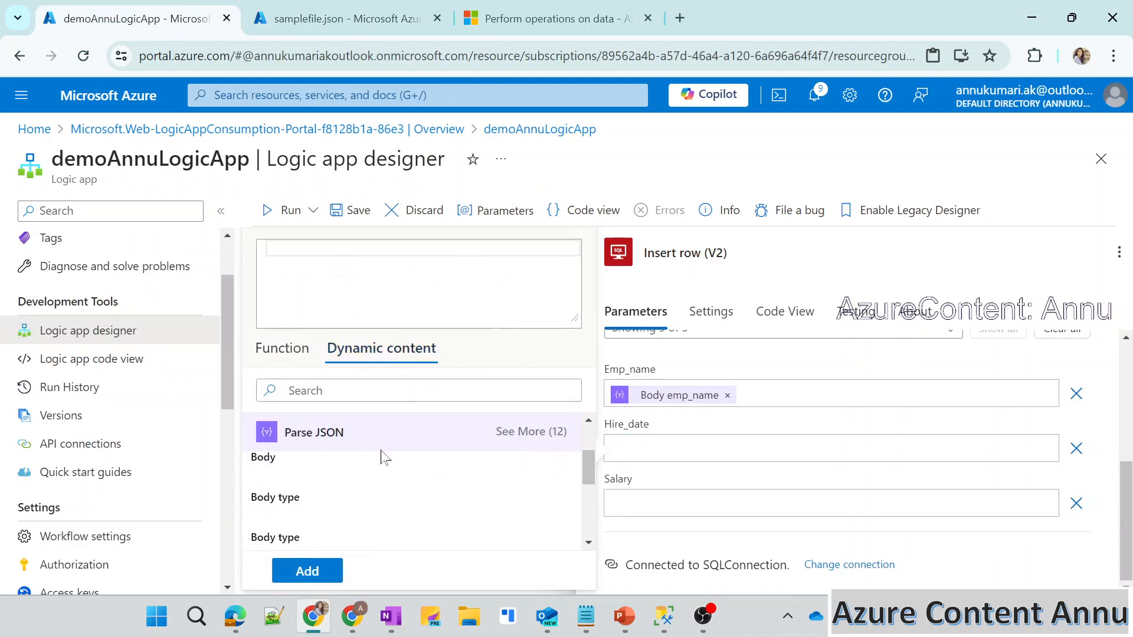
scroll(380, 455, "down", 3)
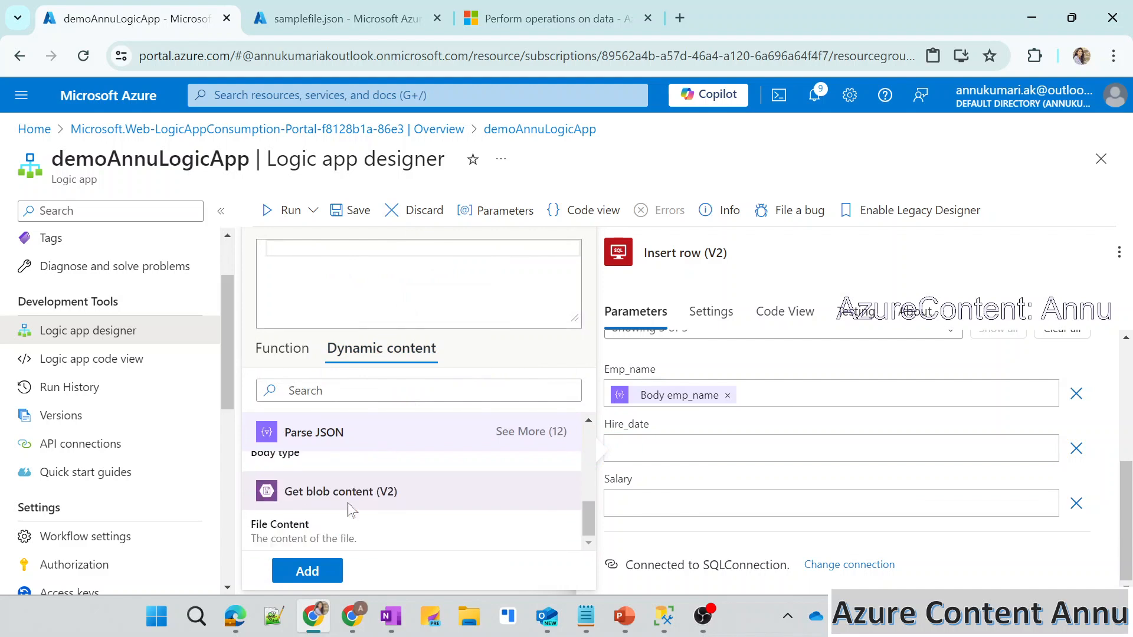
scroll(351, 508, "up", 5)
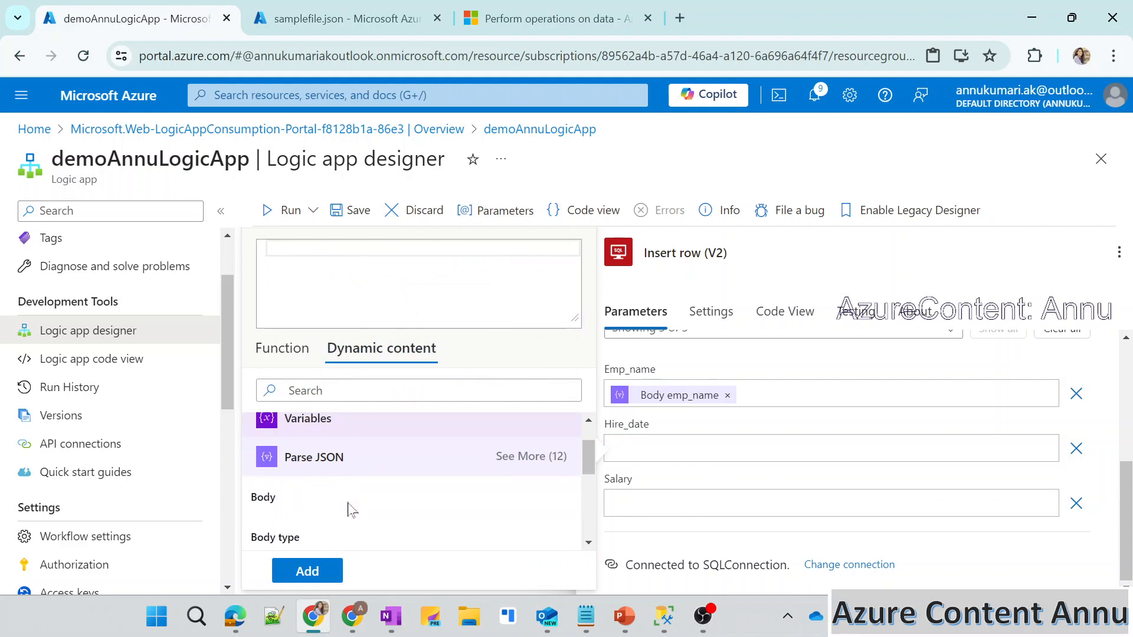
scroll(351, 509, "down", 2)
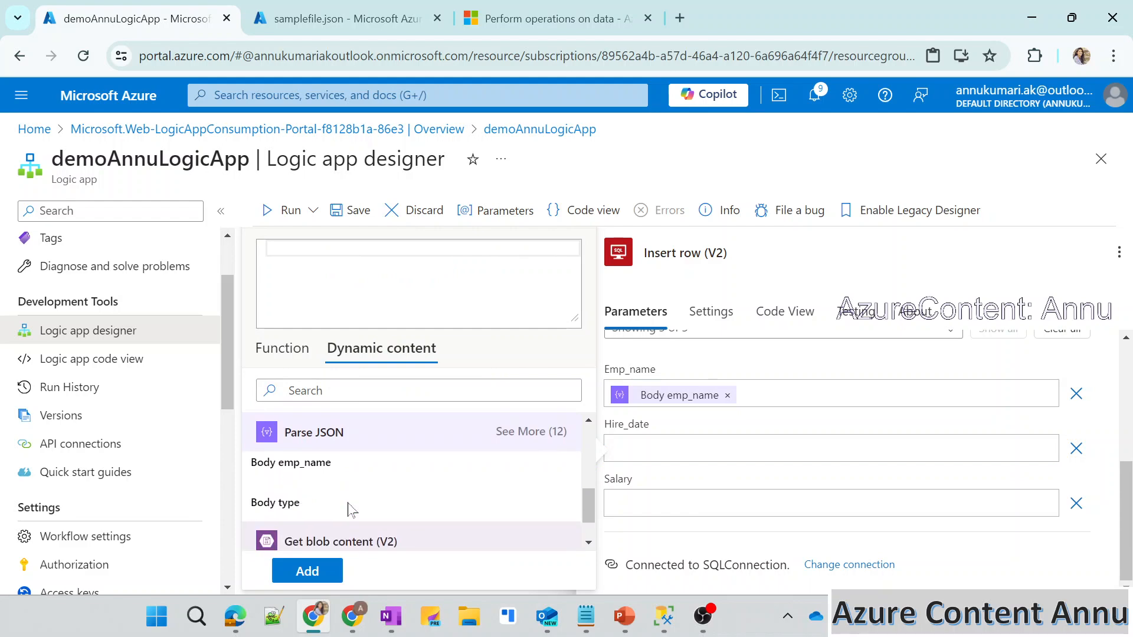
scroll(351, 509, "up", 3)
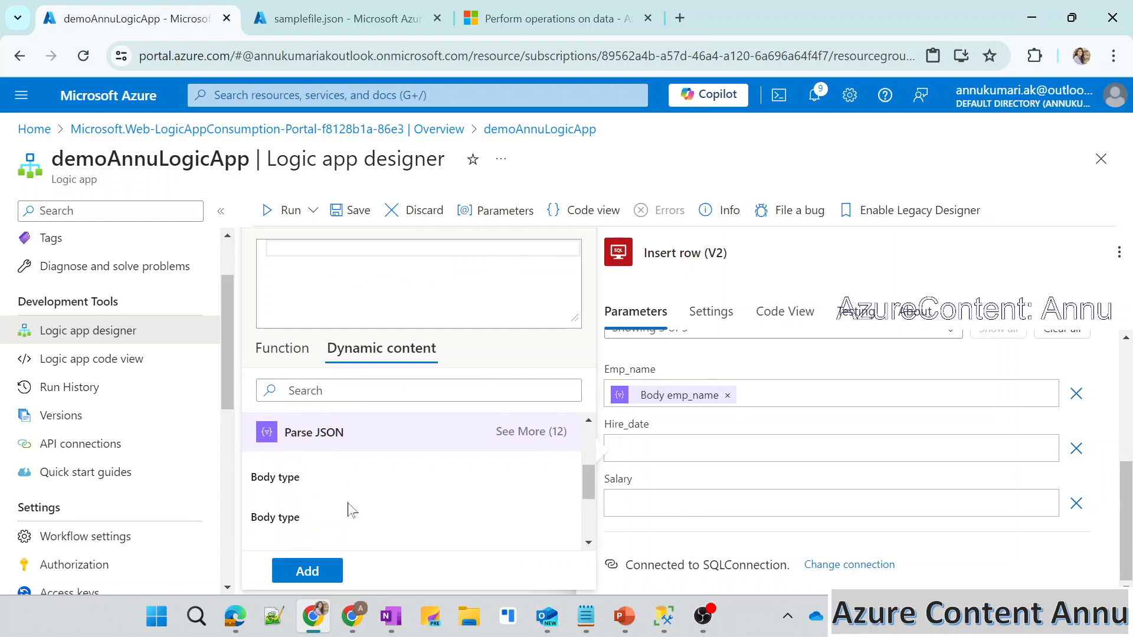
left_click(390, 390)
type("hire_da")
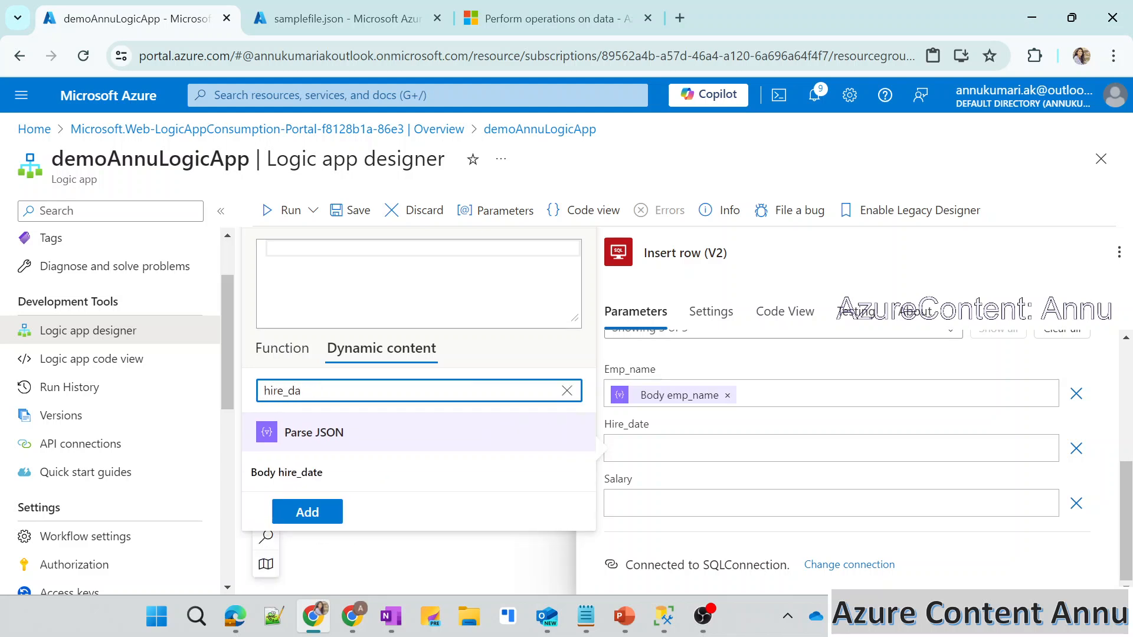
left_click(341, 481)
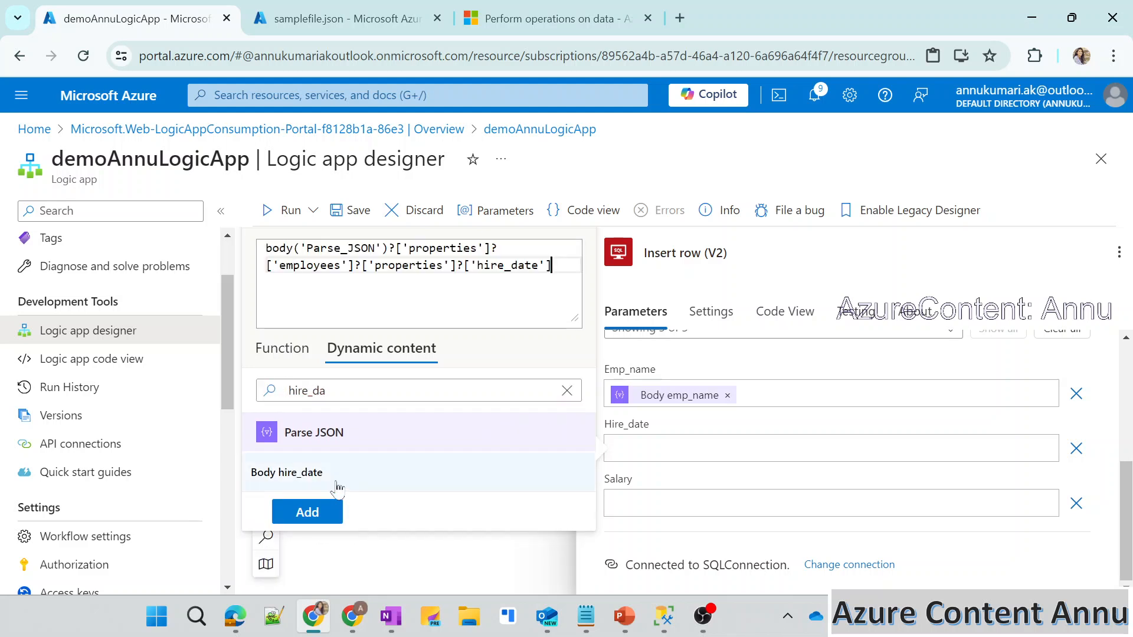
left_click(308, 512)
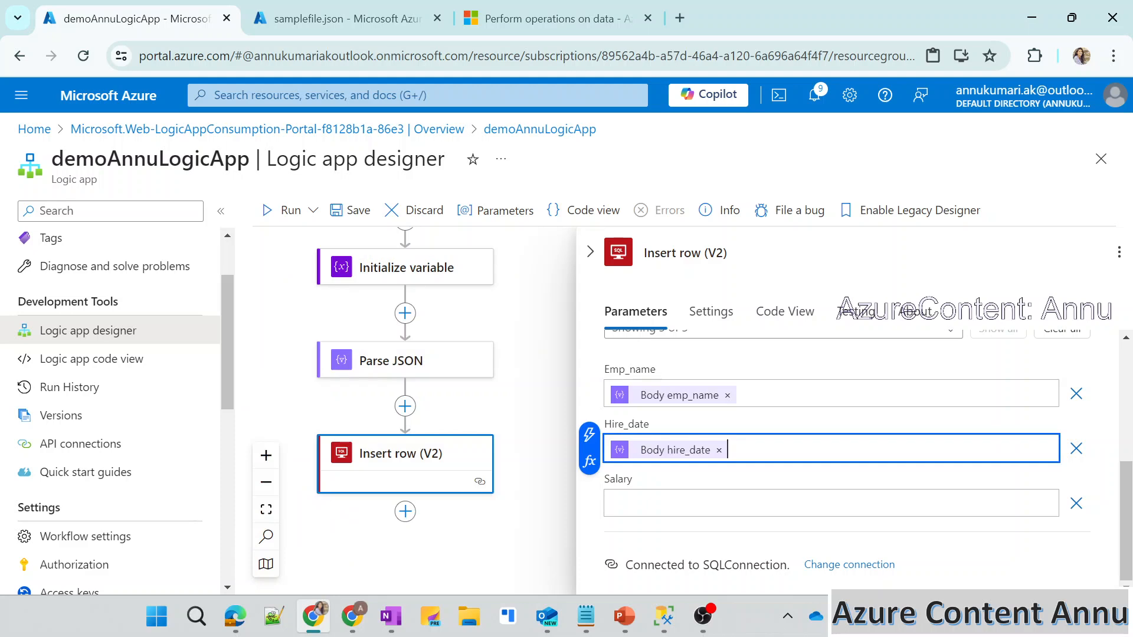
Find the Parse JSON output Body salary in the dynamic content and add it as the Salary value.
left_click(708, 503)
left_click(590, 512)
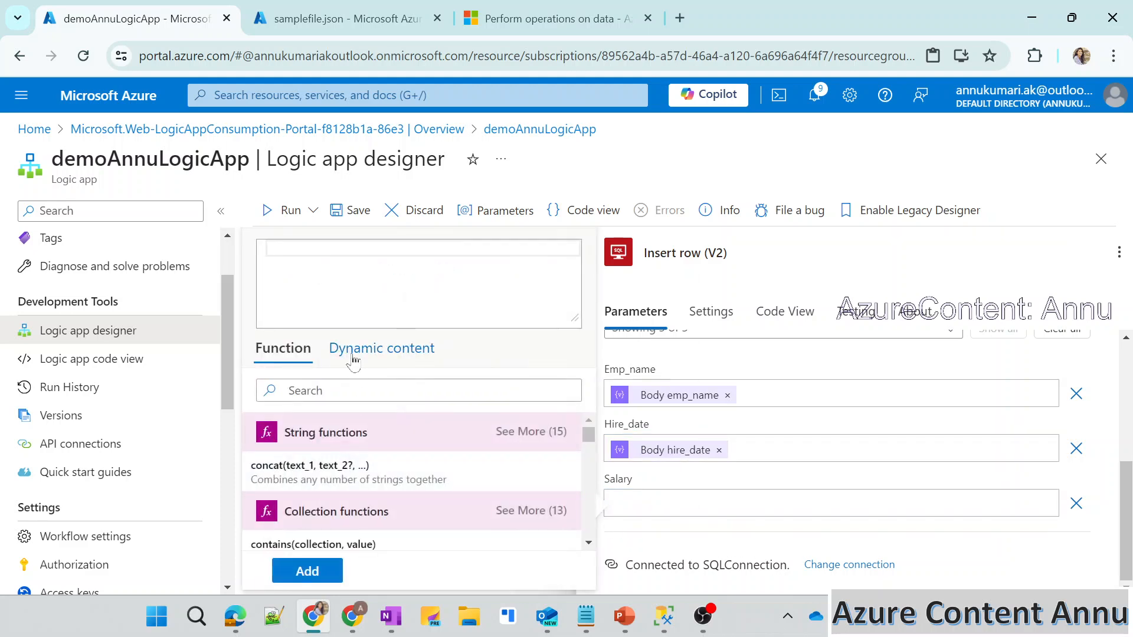
left_click(348, 351)
left_click(334, 389)
type("sala")
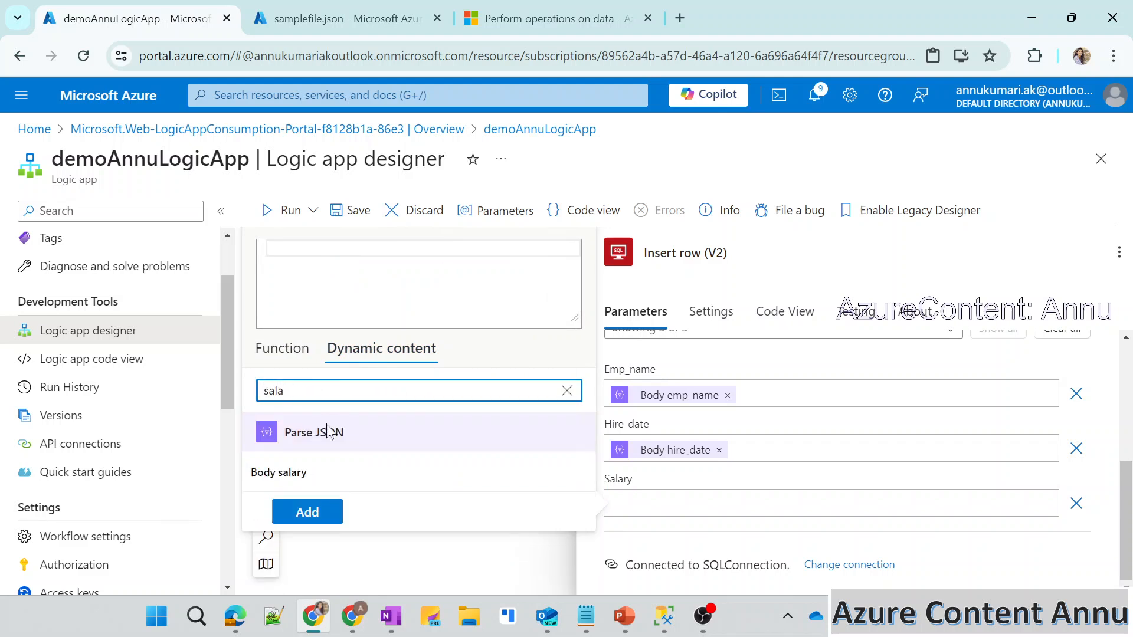
left_click(329, 473)
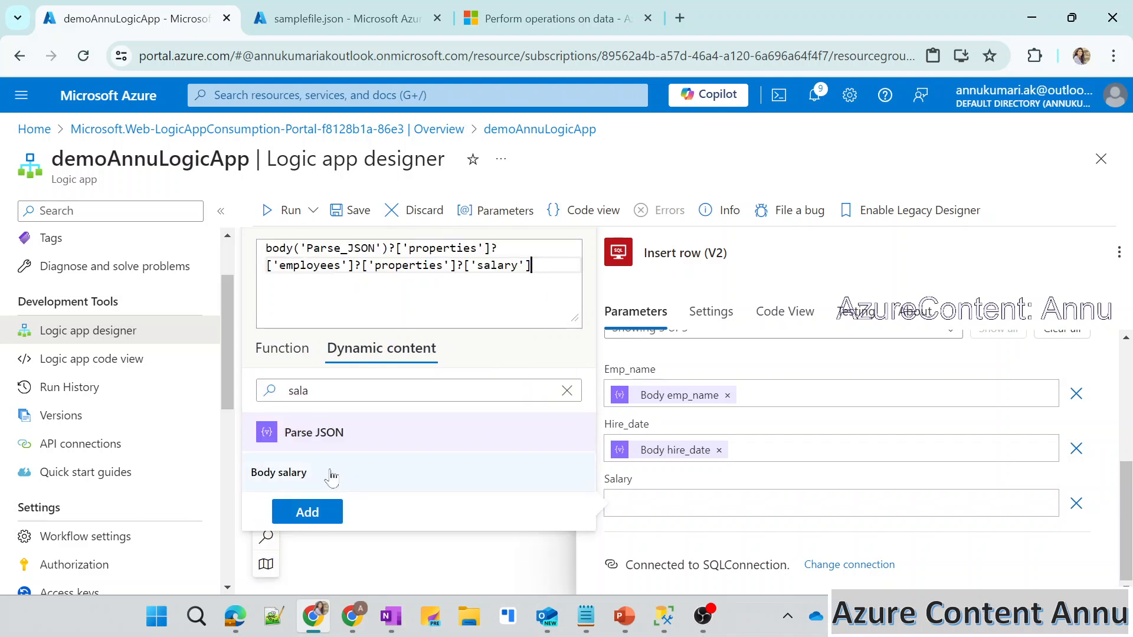
left_click(307, 512)
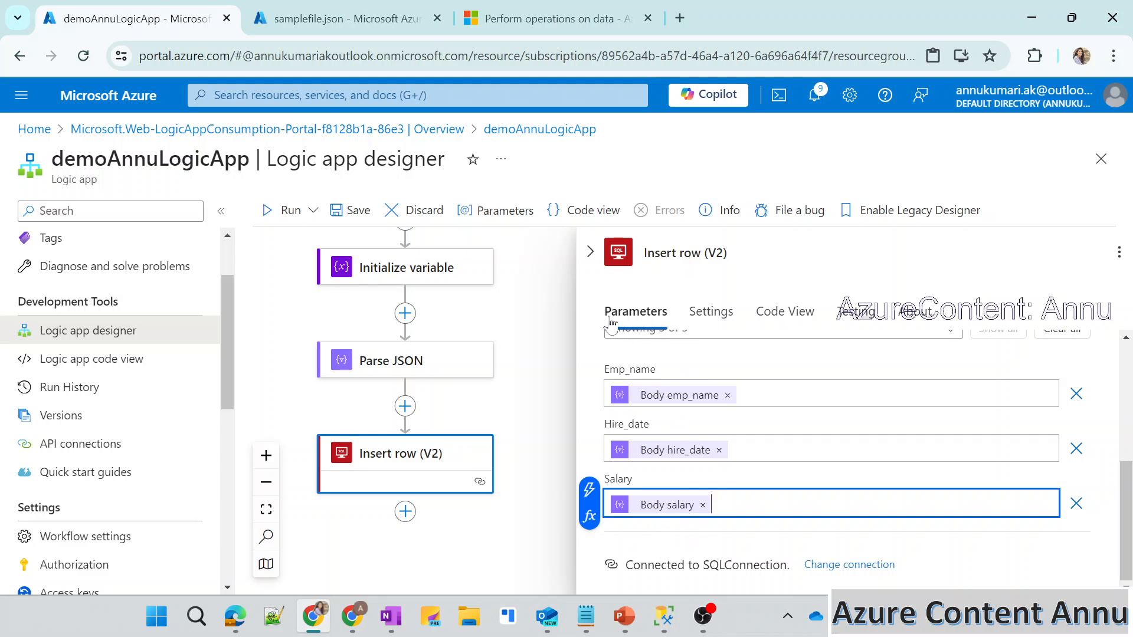
Collapse the Insert row (V2) action's details and save the logic app workflow.
left_click(590, 252)
left_click(590, 252)
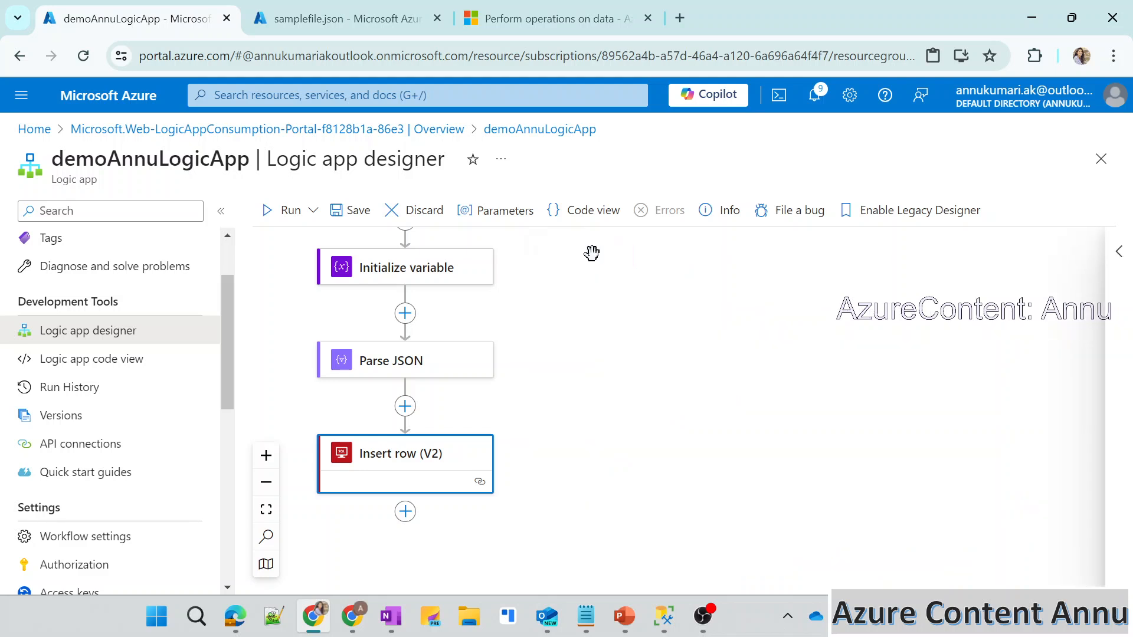
left_click(342, 212)
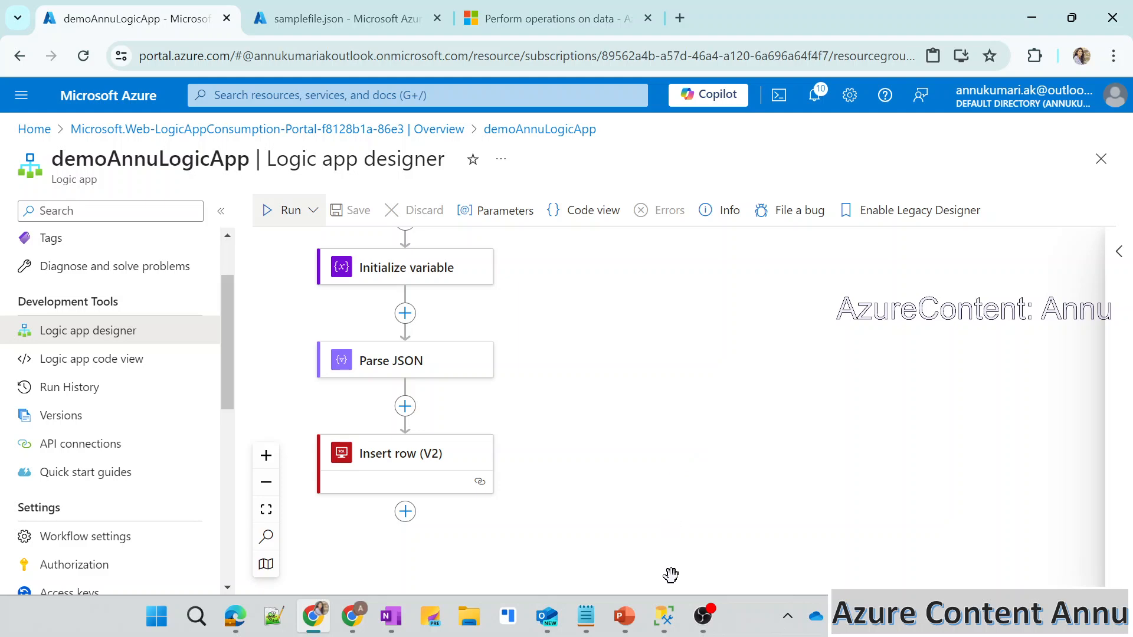
Query the employees table in SQL Server Management Studio, and return to the Azure portal to run the logic app.
left_click(669, 622)
key("F5")
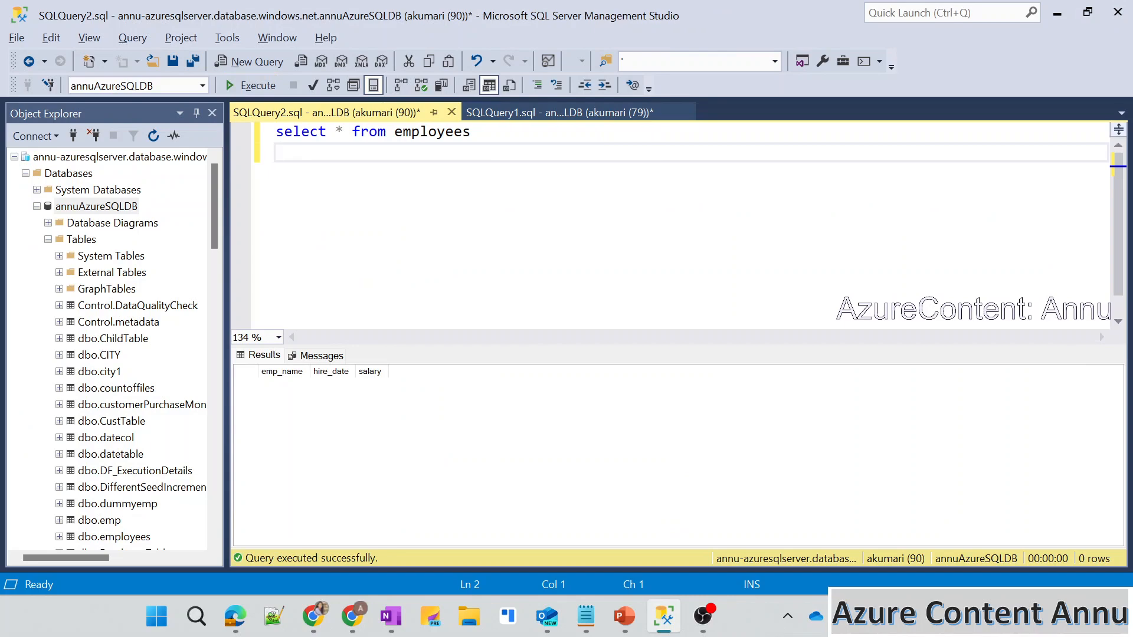
key("alt+Tab")
left_click(290, 211)
left_click(291, 245)
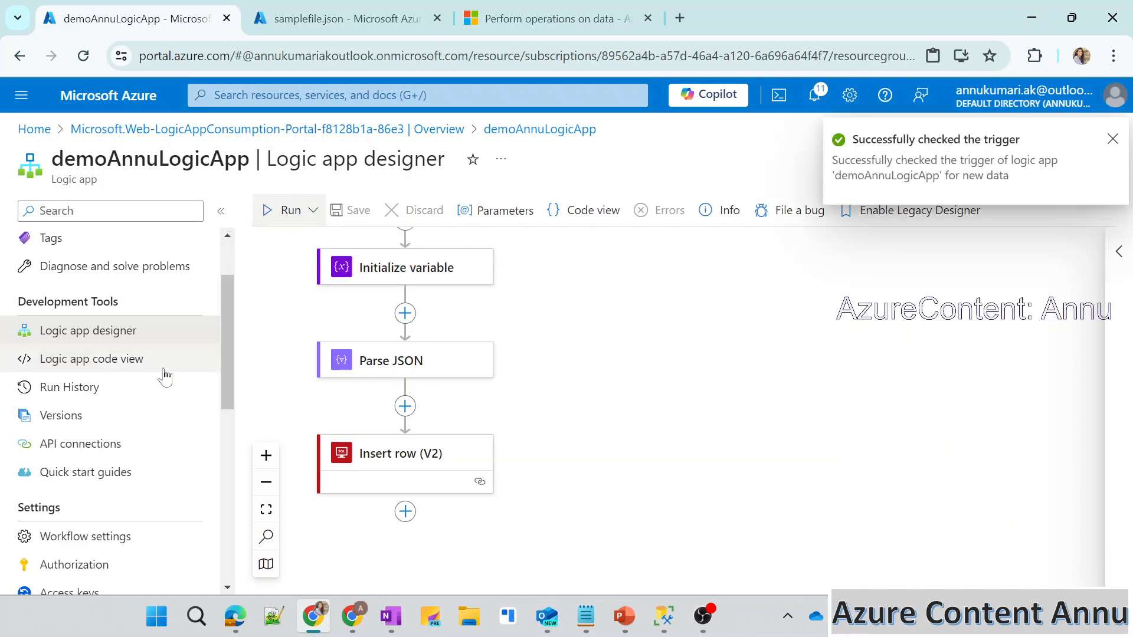
Open the latest run from the logic app's Run History and examine the inputs and outputs of its Insert row (V2) action.
left_click(118, 399)
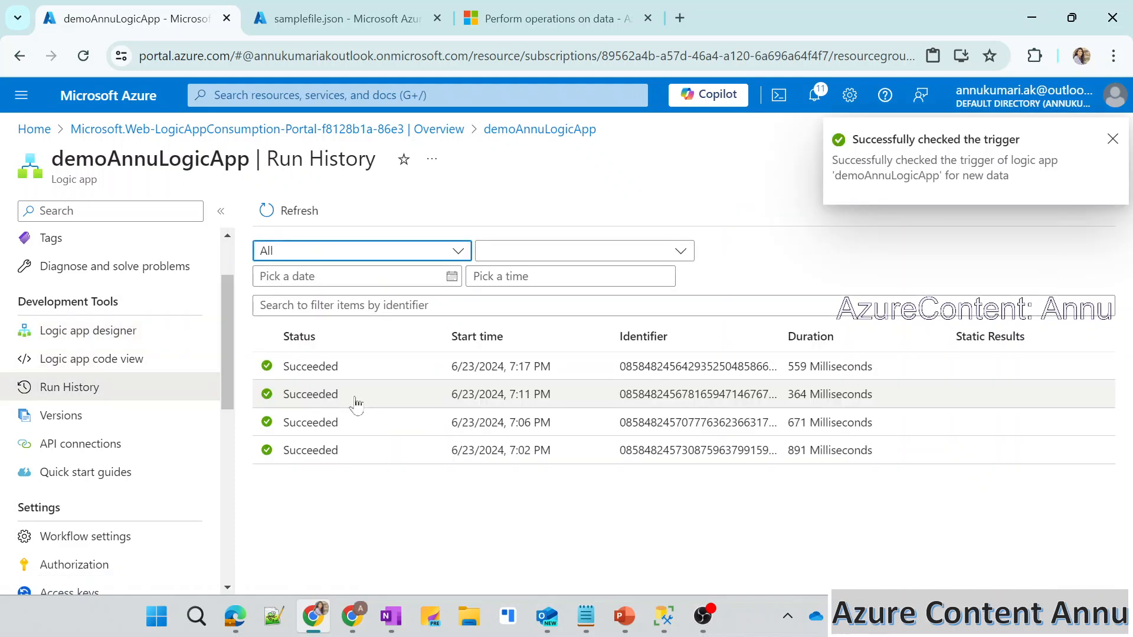
left_click(483, 369)
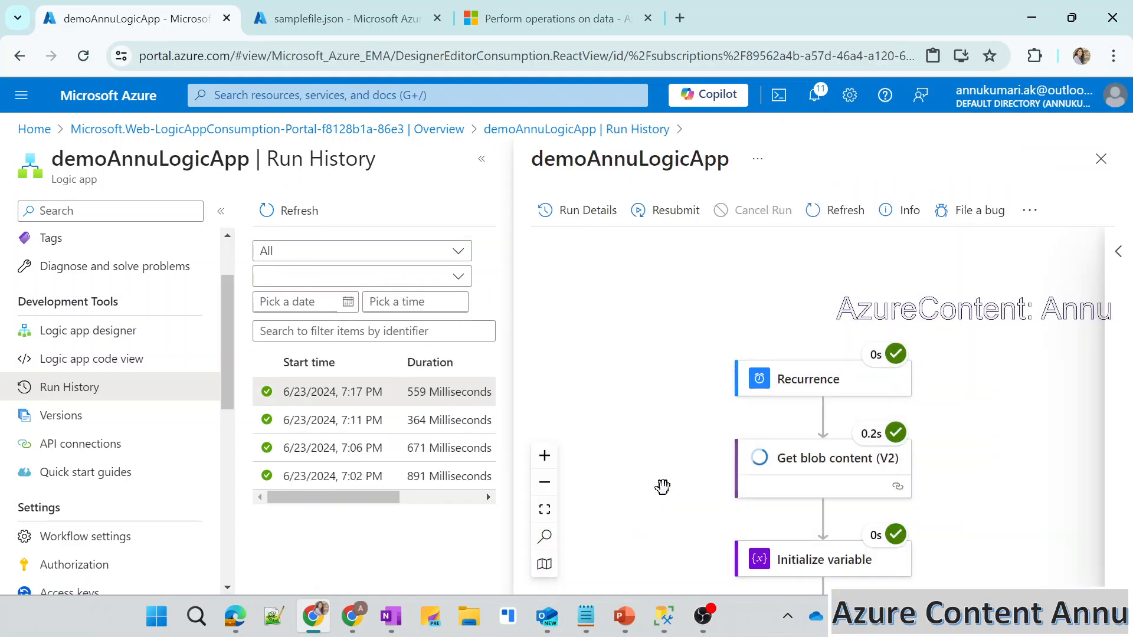
left_click_drag(663, 486, 650, 276)
left_click(803, 515)
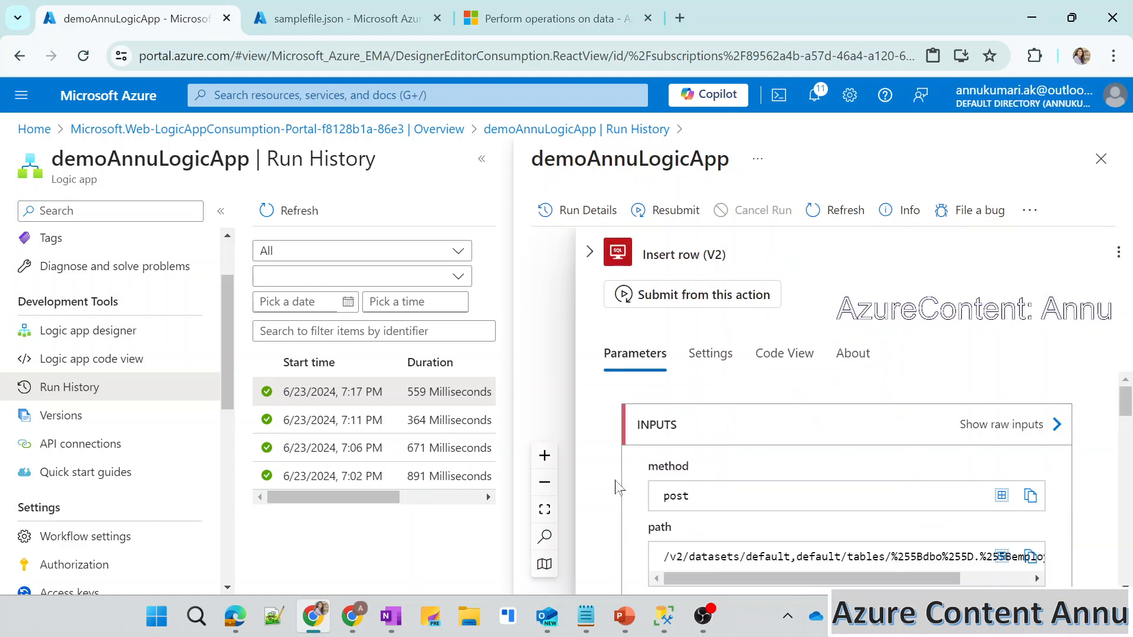
scroll(617, 486, "down", 10)
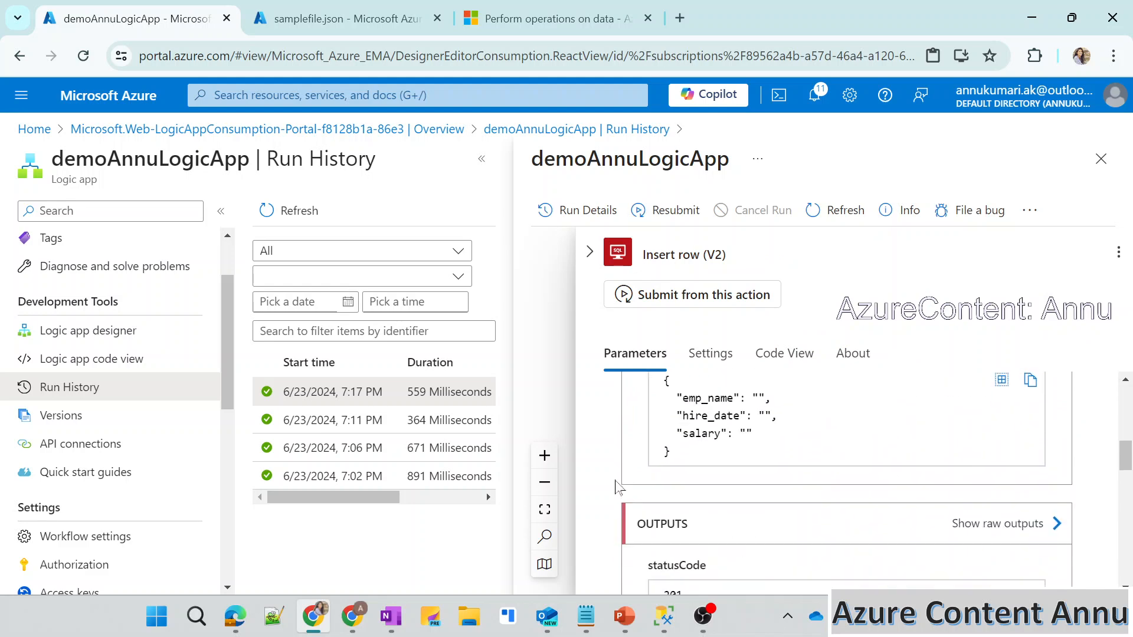
scroll(616, 487, "down", 1)
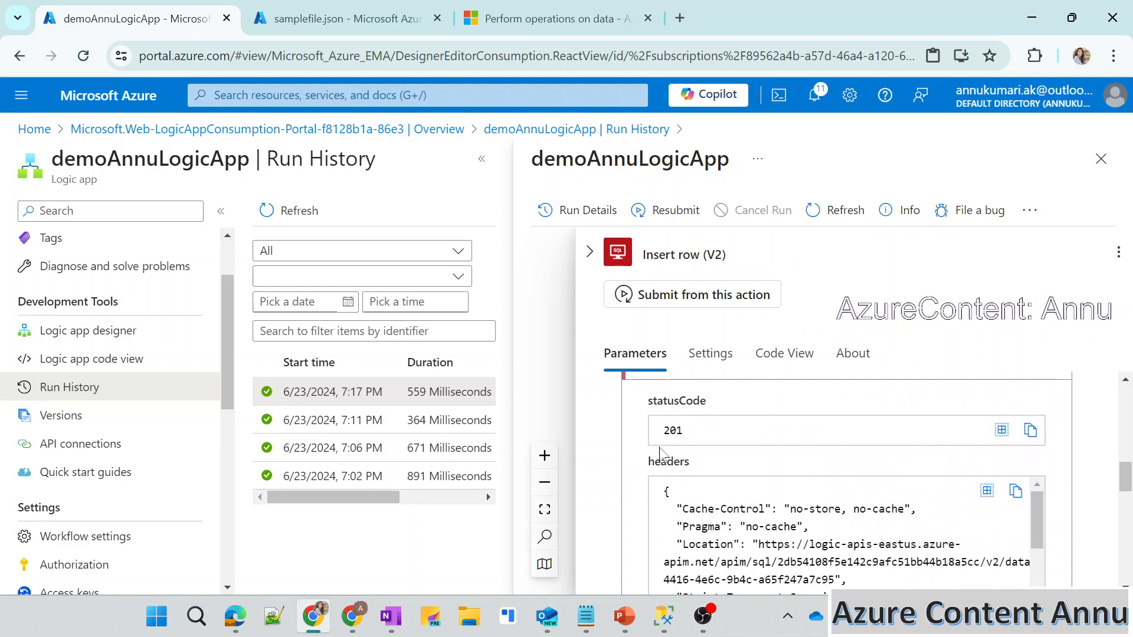
scroll(634, 490, "down", 5)
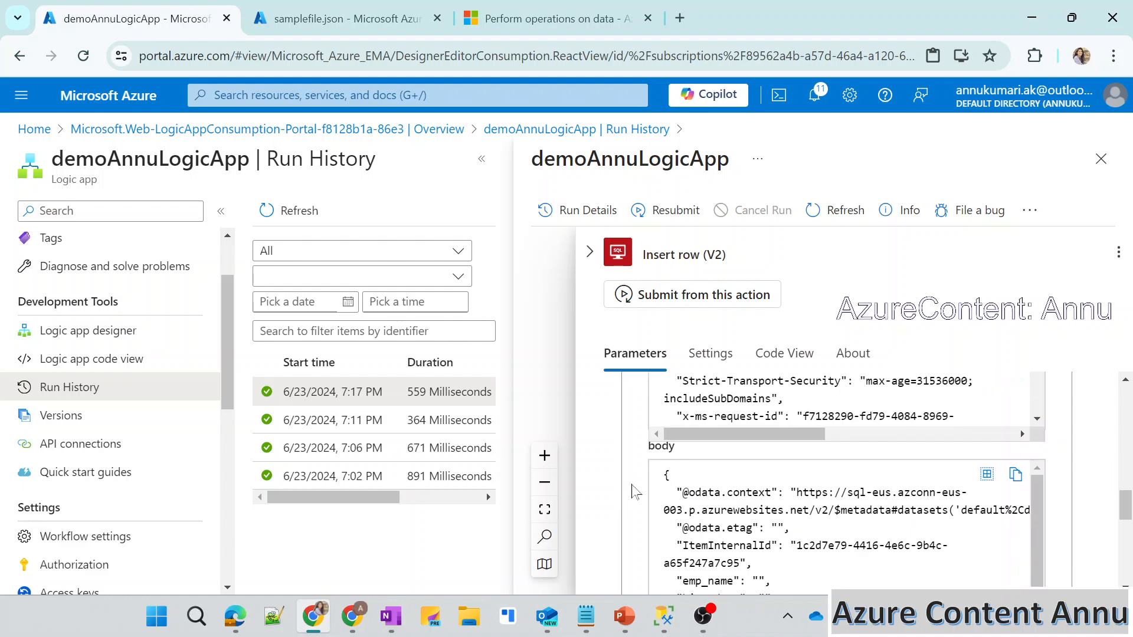
scroll(634, 490, "down", 1)
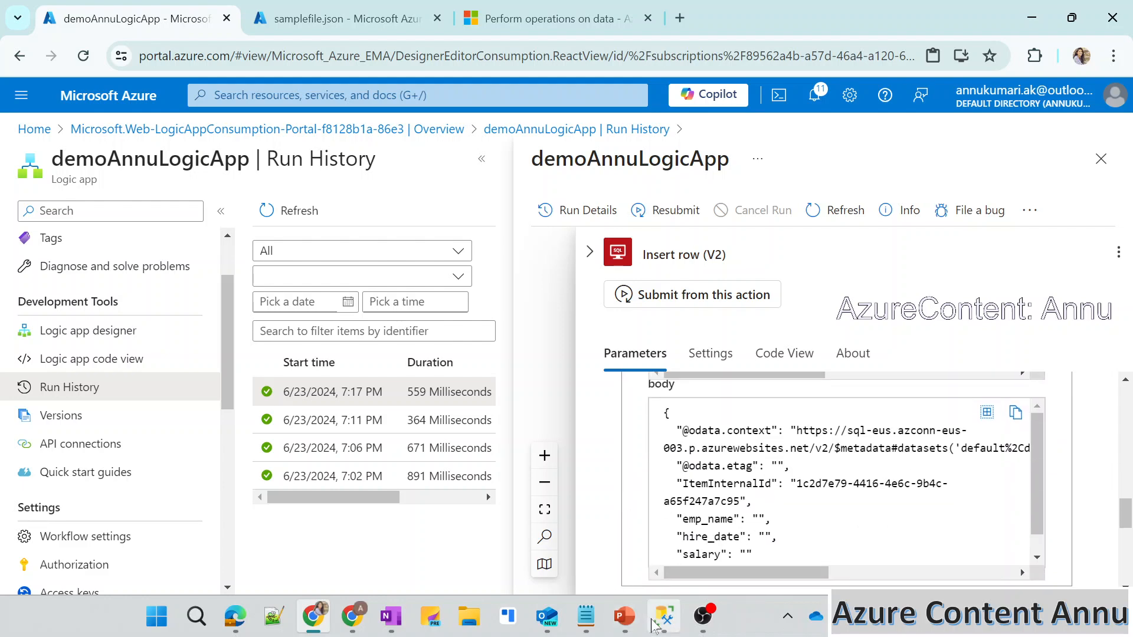
Switch to SQL Server Management Studio, rerun select * from employees and inspect the emp_name, hire_date and salary values.
left_click(662, 617)
key("F5")
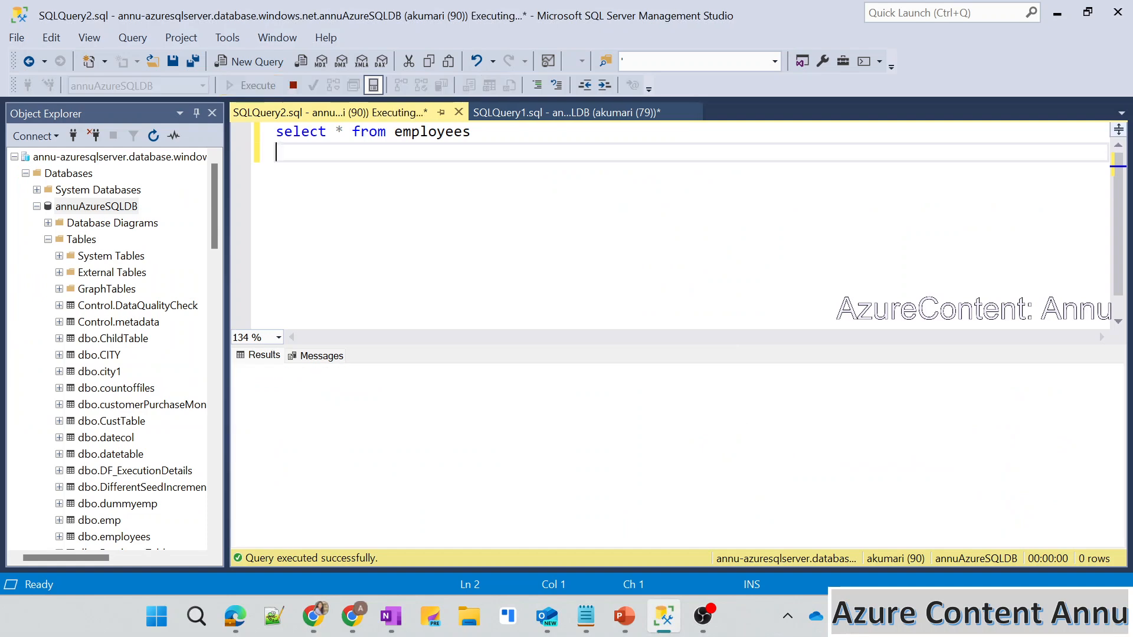
left_click(288, 387)
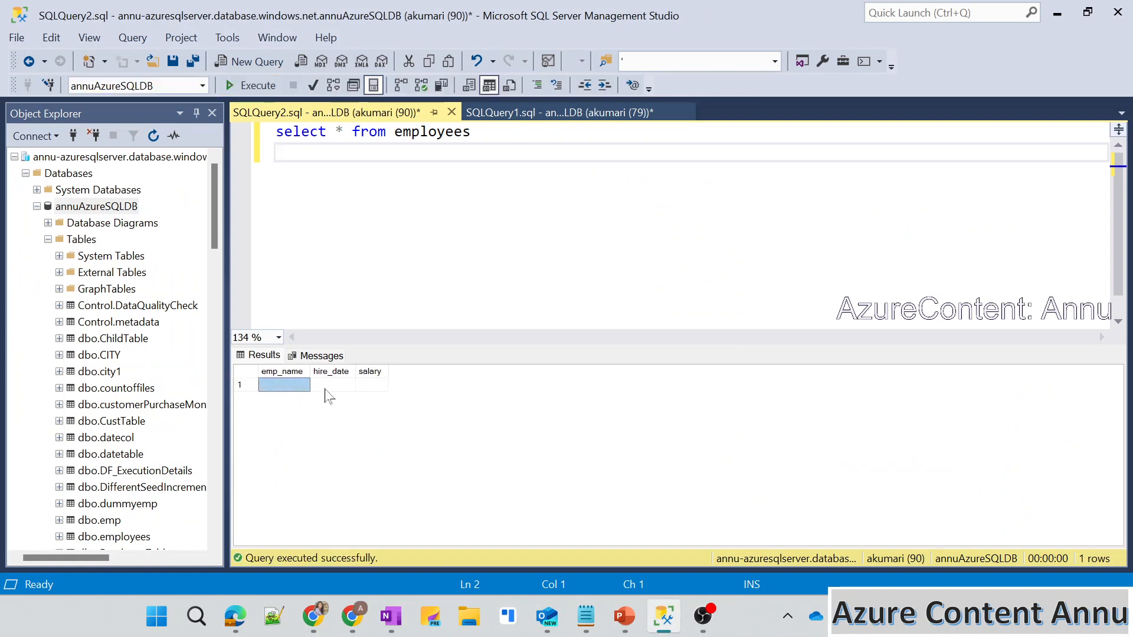
left_click(328, 387)
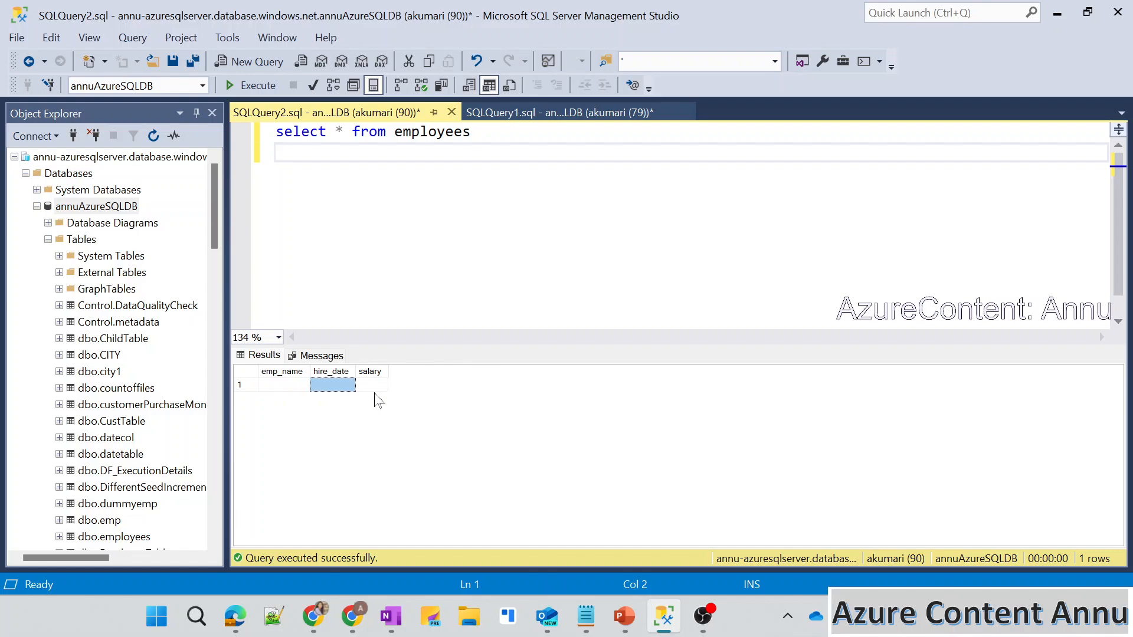
left_click(247, 385)
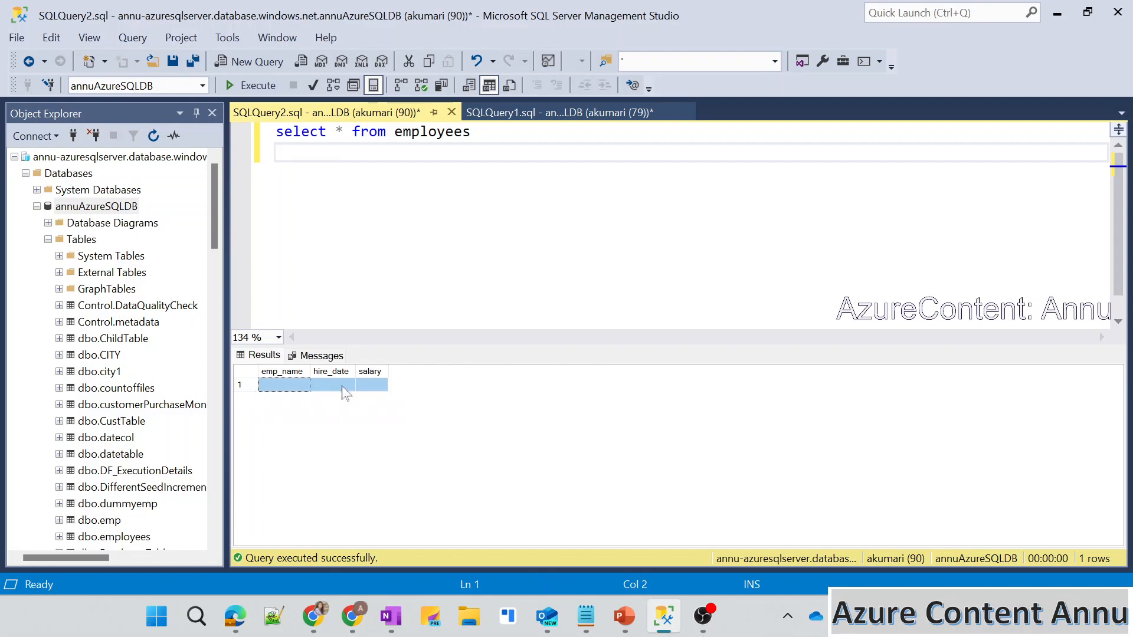
Return to the run details in the Azure portal and check emp_name, hire_date and salary in the Insert row (V2) output body.
key("alt+Tab")
scroll(844, 481, "down", 1)
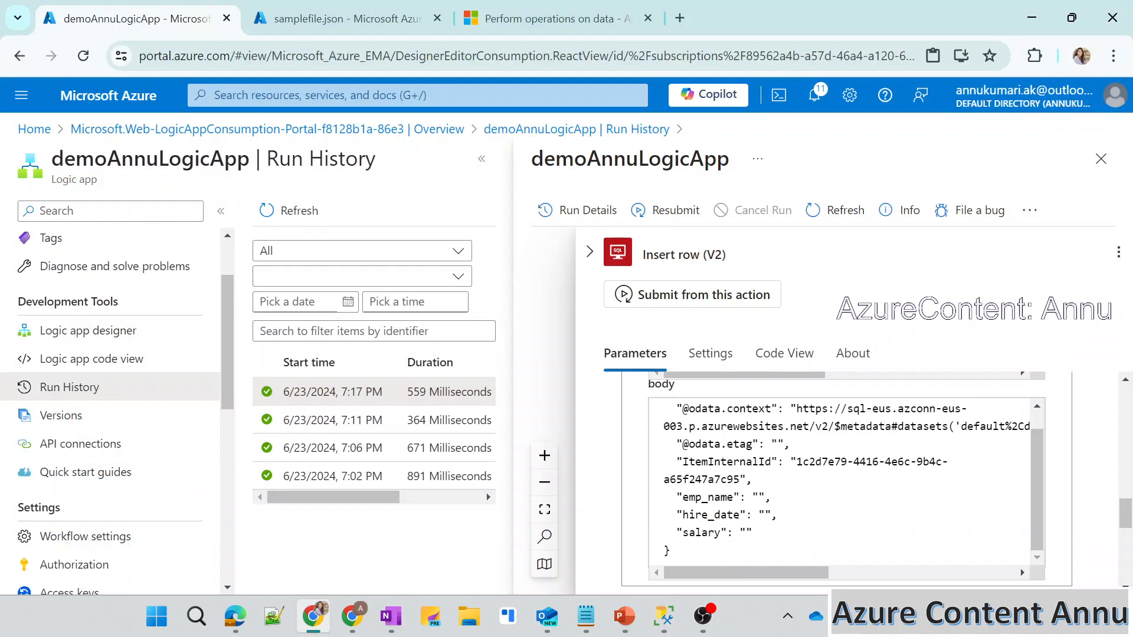
left_click_drag(760, 498, 757, 538)
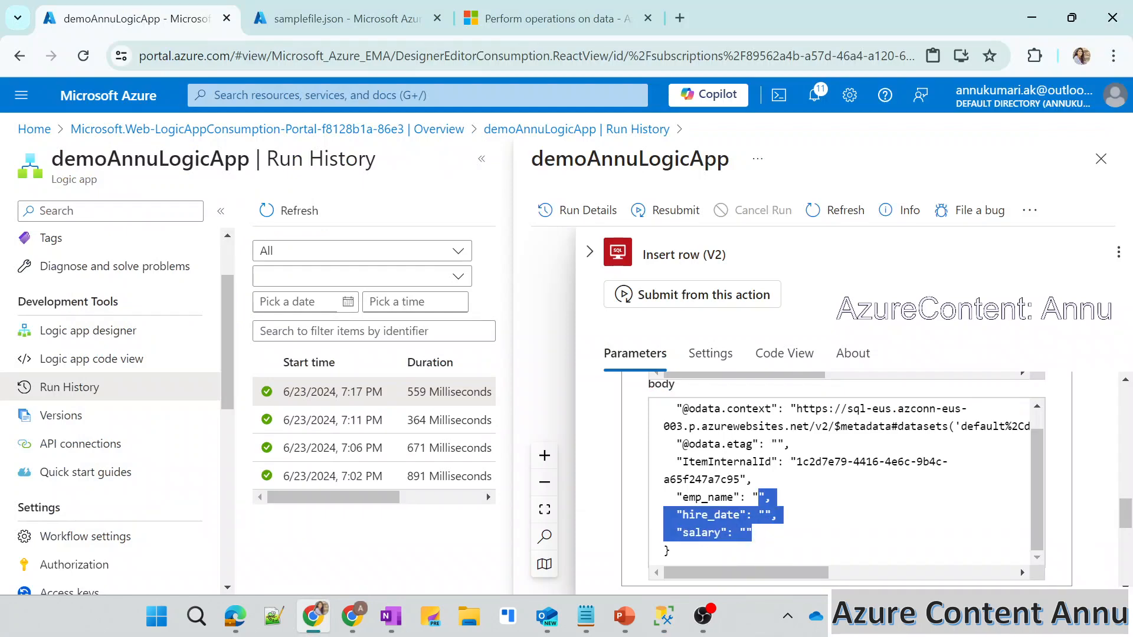
left_click(767, 531)
left_click_drag(752, 497, 754, 534)
left_click(784, 536)
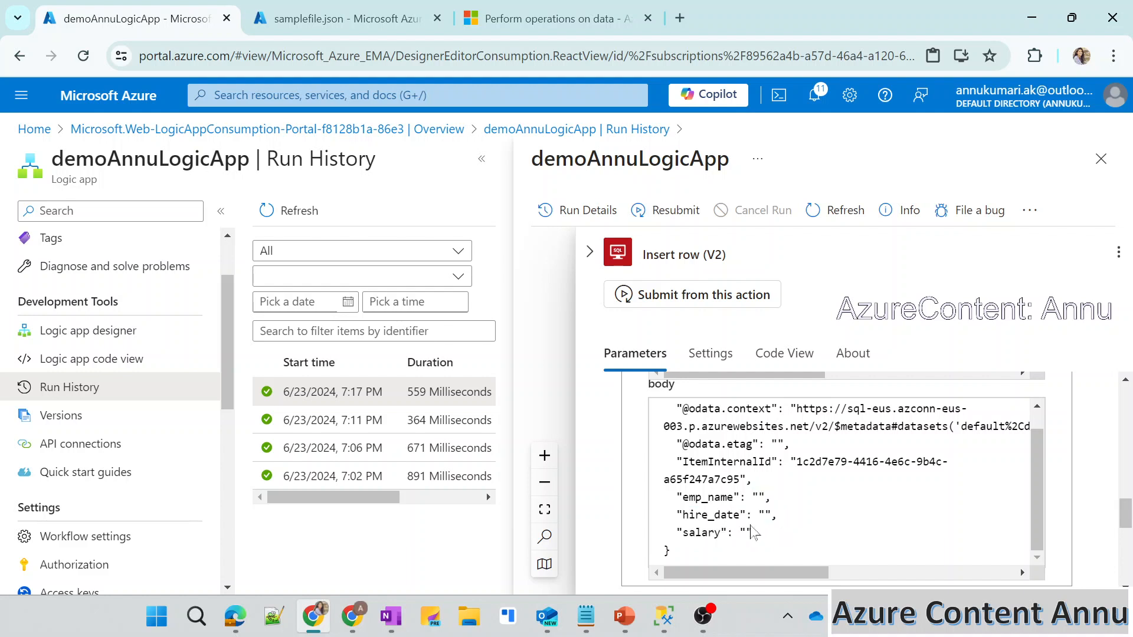
Reopen the workflow in the Logic app designer and review the column mappings of the Insert row (V2) action.
left_click(142, 330)
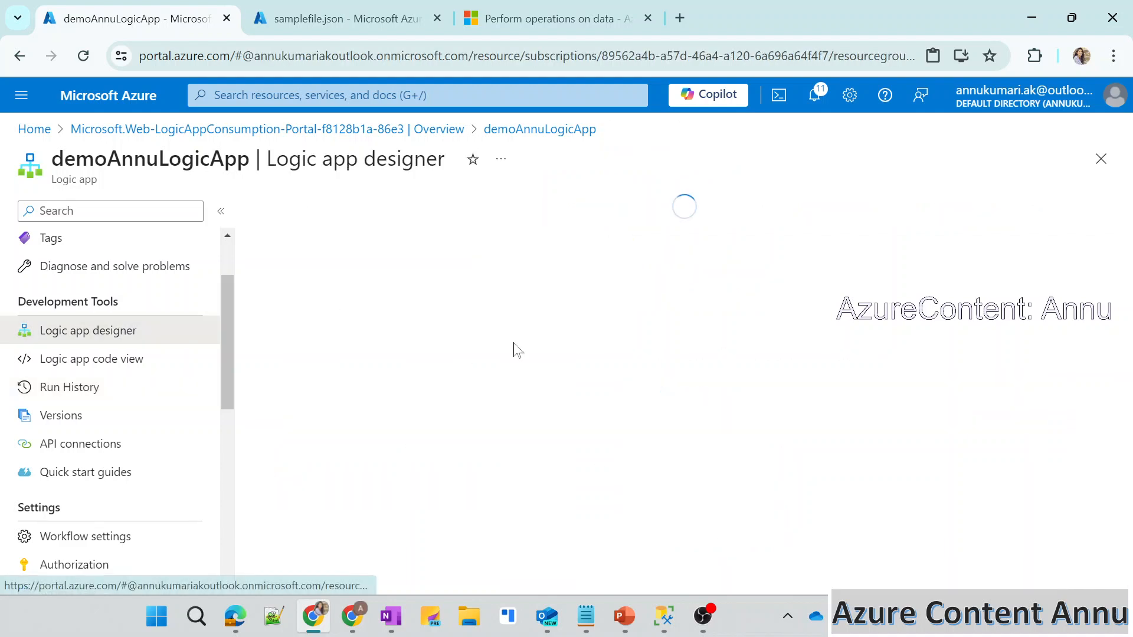
scroll(455, 400, "down", 3)
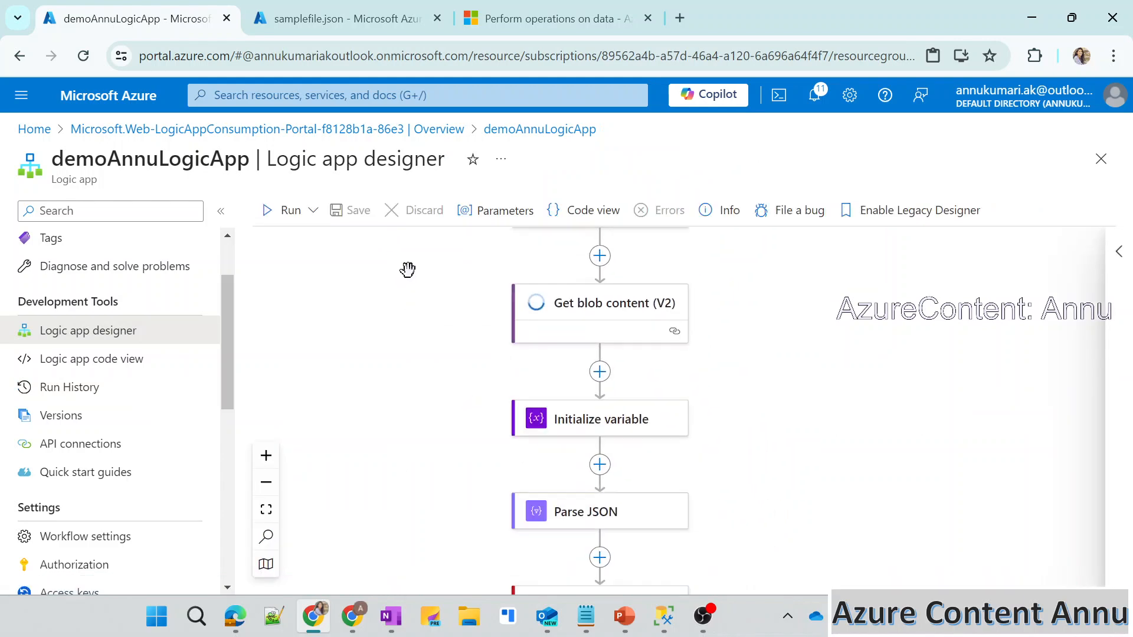
scroll(422, 394, "down", 3)
left_click(472, 462)
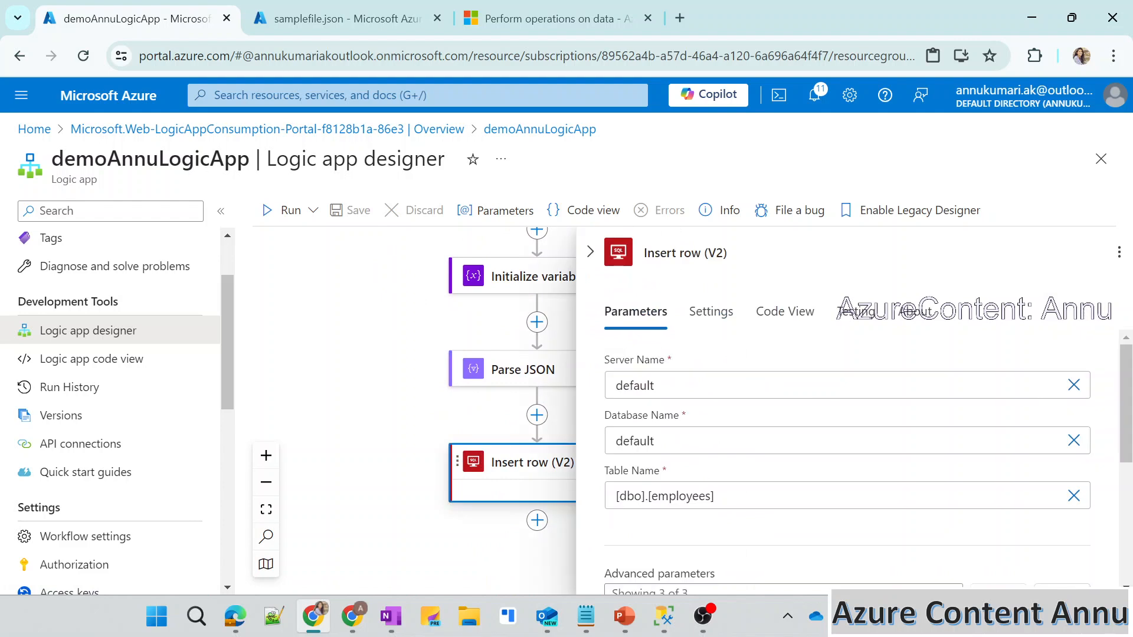
scroll(620, 545, "down", 5)
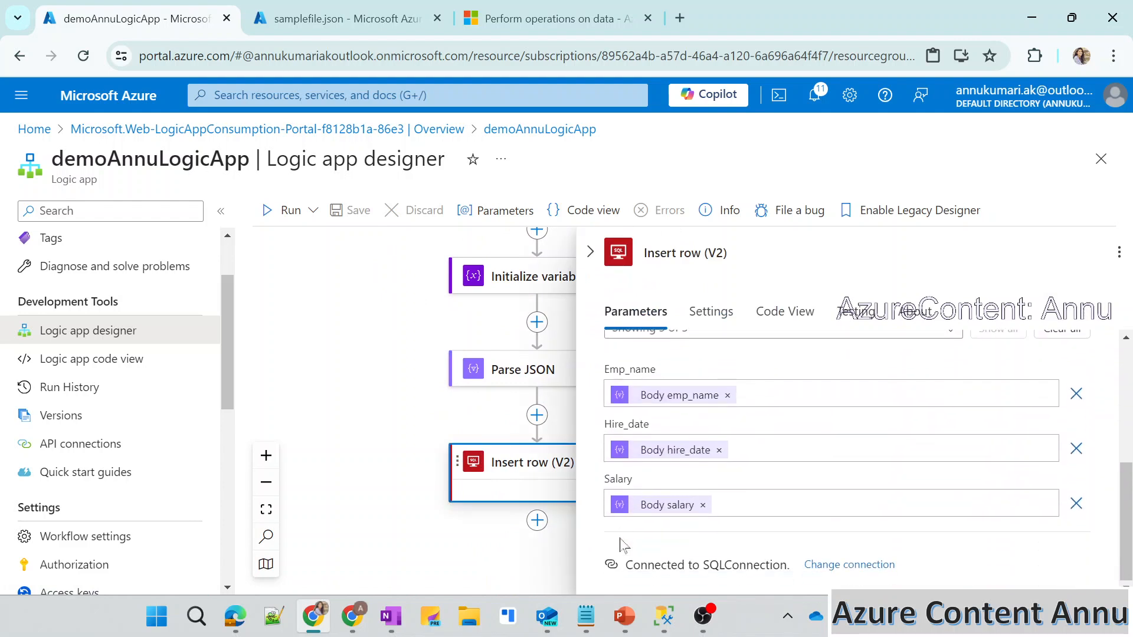
scroll(621, 545, "up", 3)
scroll(731, 537, "down", 3)
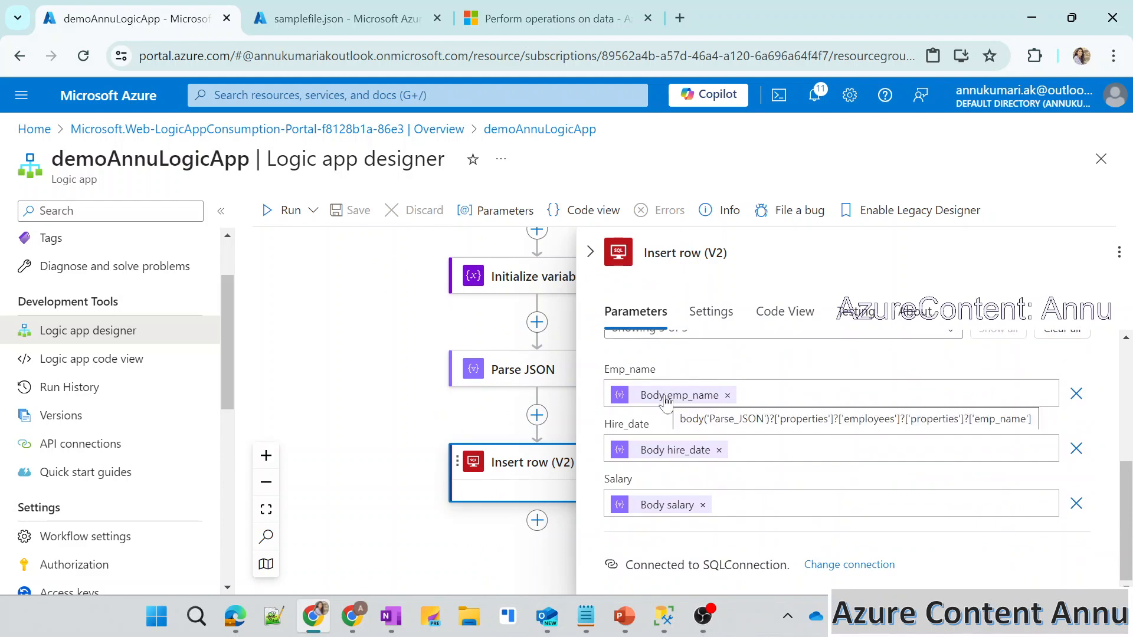
Insert the Parse JSON output Body emp_name into Emp_name through the expression editor, checking each part of its expression path.
left_click(665, 400)
left_click(588, 406)
left_click(384, 345)
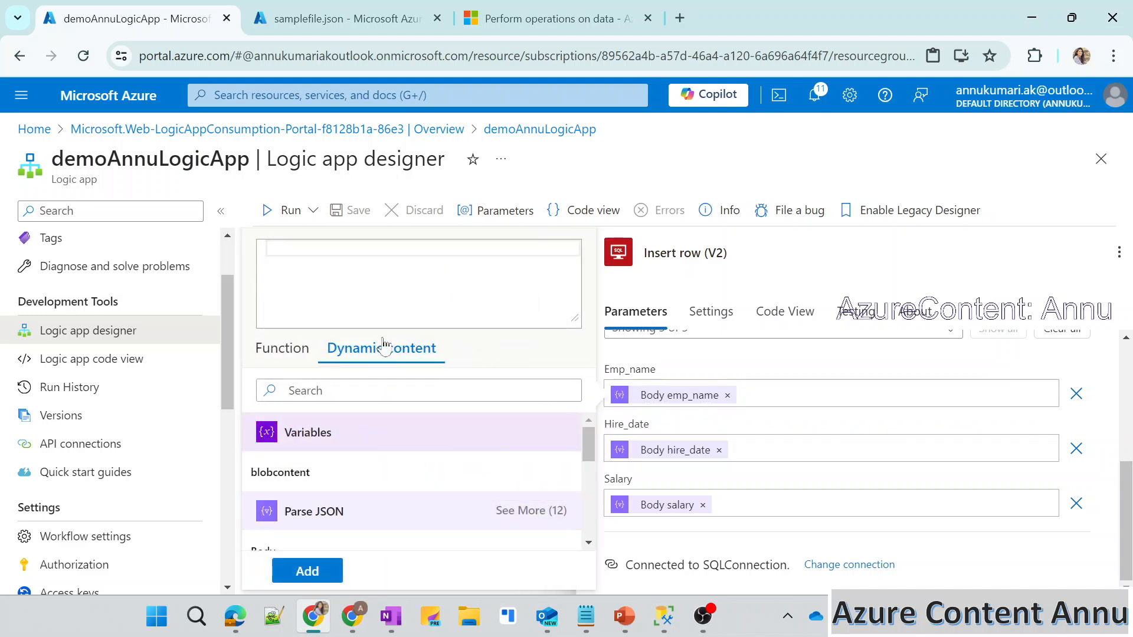
scroll(331, 511, "down", 2)
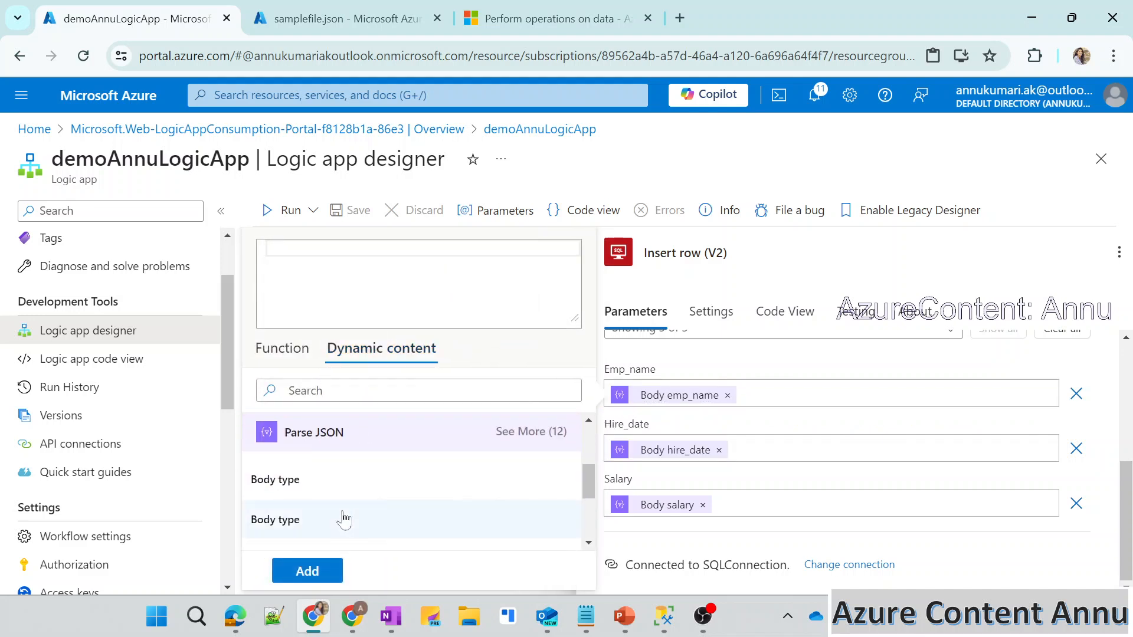
left_click(340, 509)
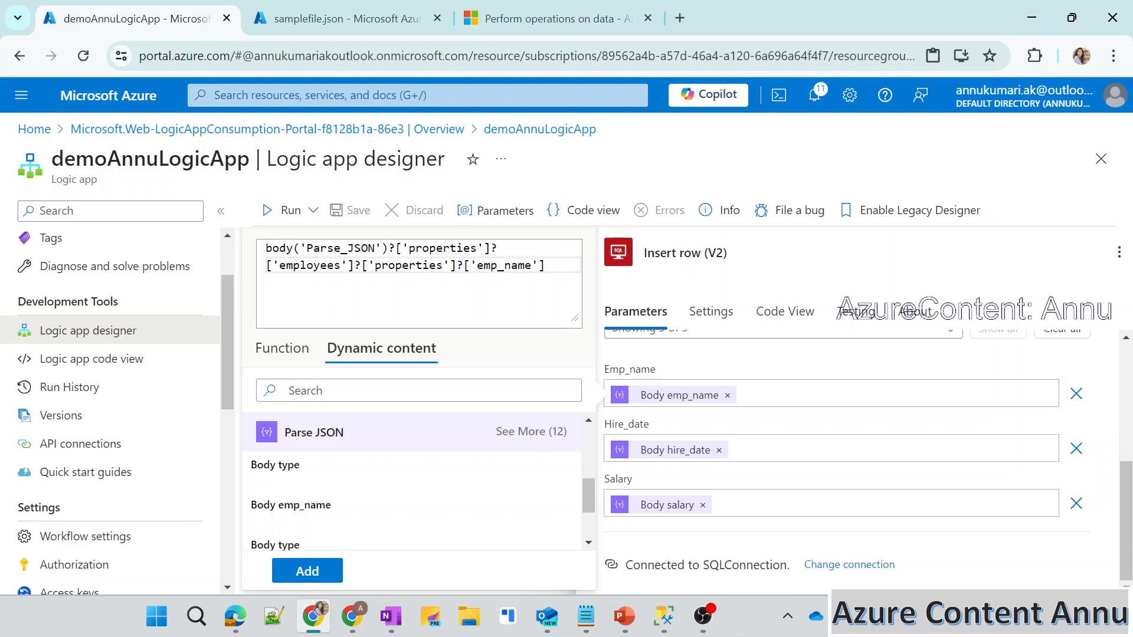
left_click_drag(300, 248, 498, 248)
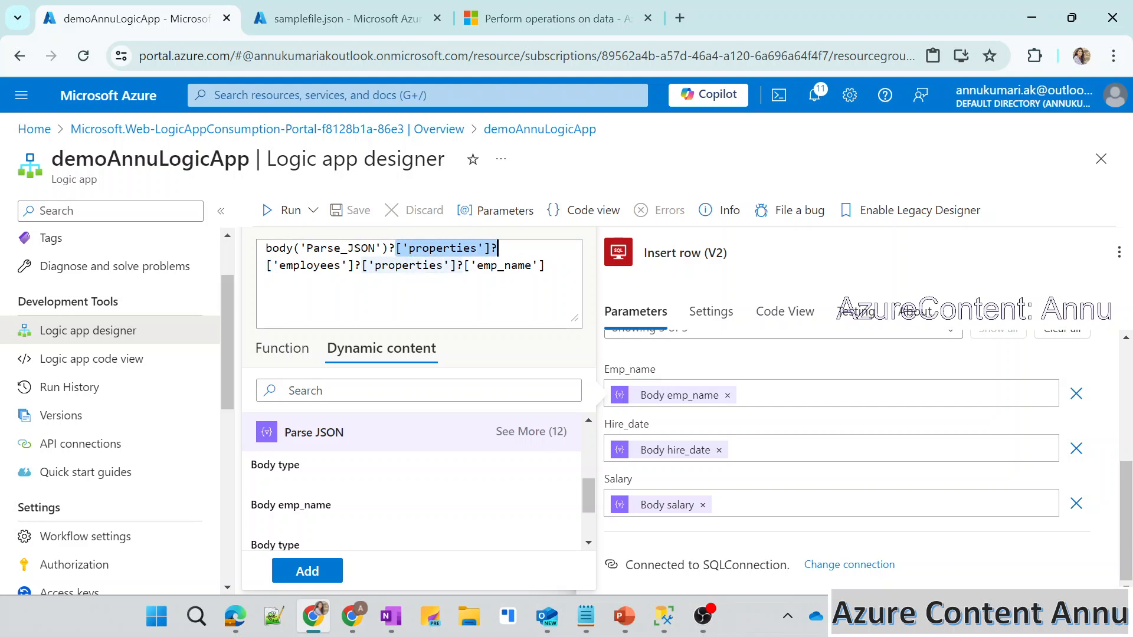
double_click(311, 266)
double_click(409, 265)
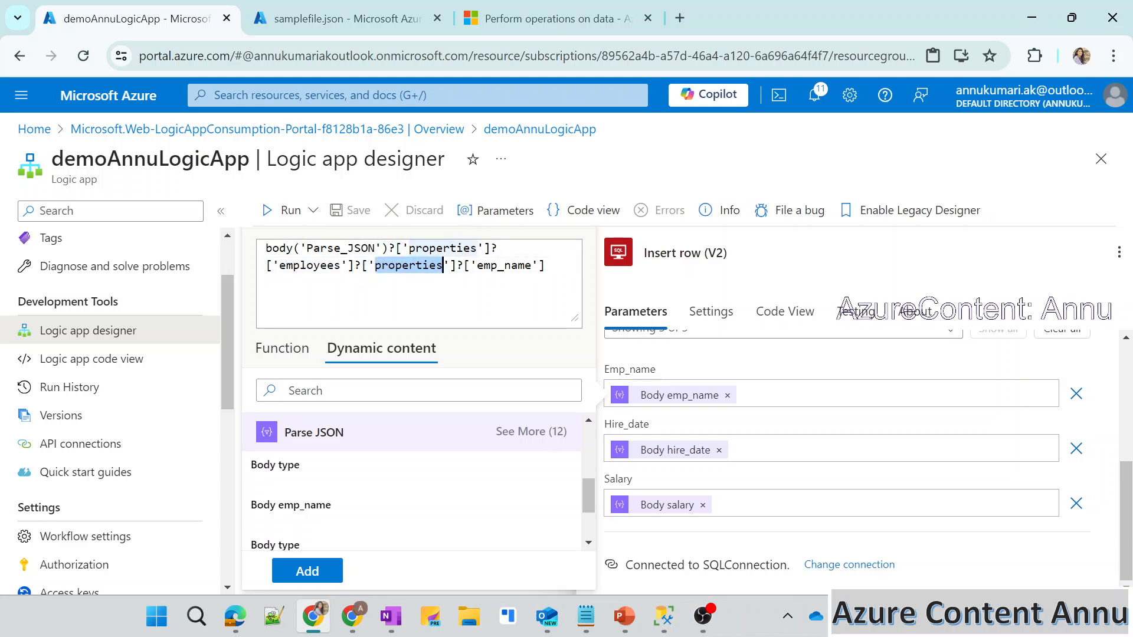
double_click(505, 266)
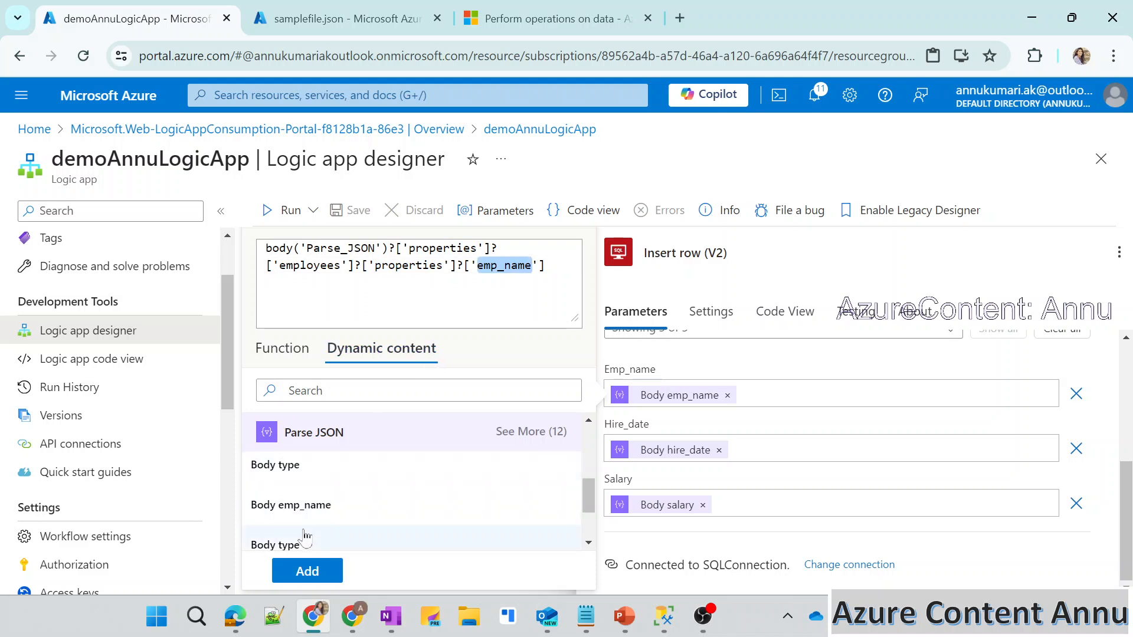
left_click(312, 573)
Open the Parse JSON action and examine the nested type and properties entries throughout its schema.
left_click(519, 371)
left_click(677, 512)
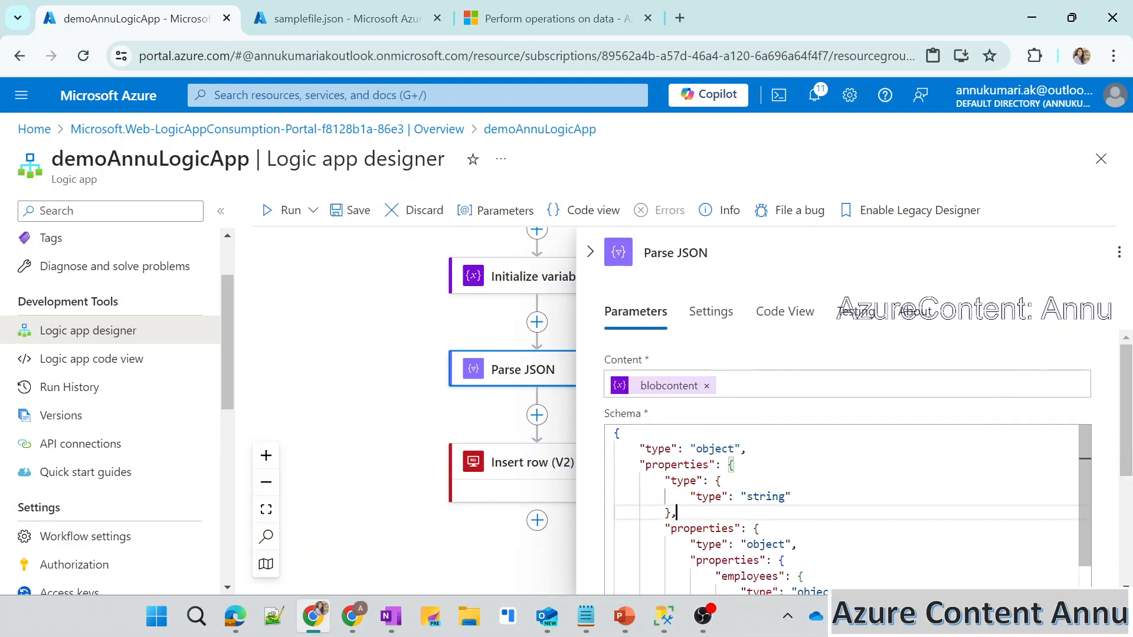
scroll(844, 508, "down", 5)
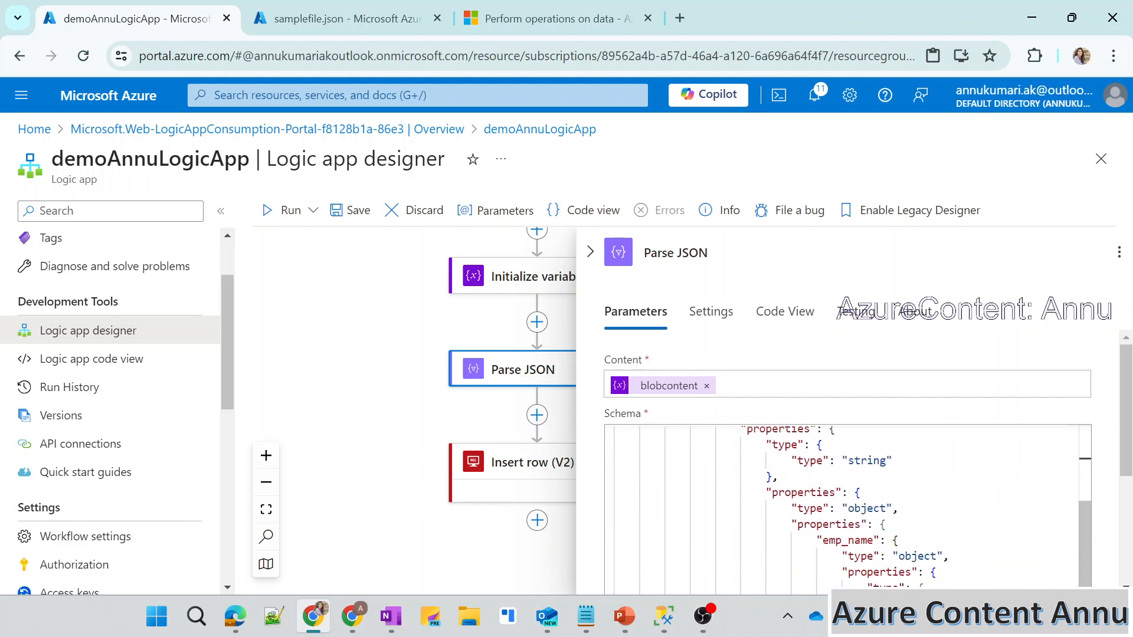
scroll(843, 507, "down", 4)
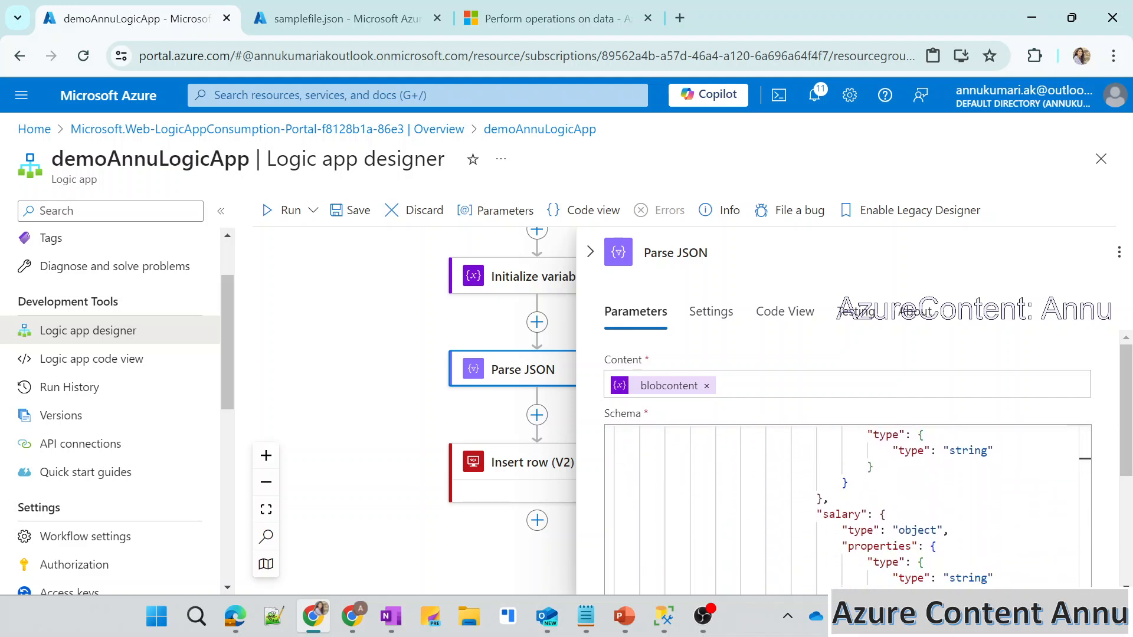
scroll(844, 507, "up", 10)
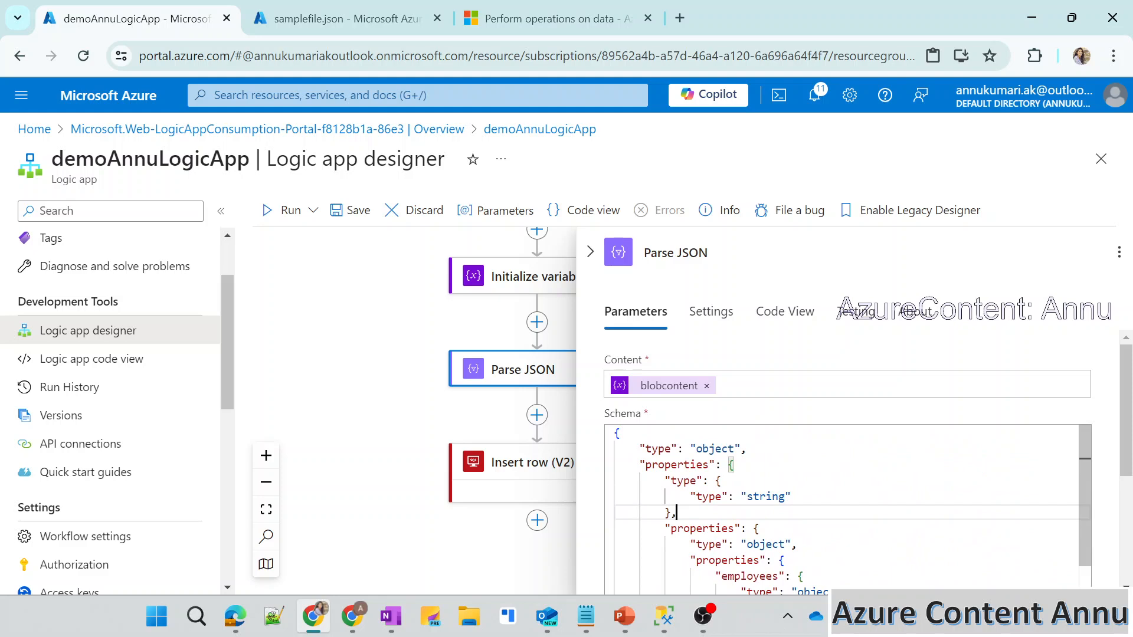
Replace the whole Parse JSON schema with the sample Member schema copied from the Microsoft Learn data operations page.
left_click(601, 17)
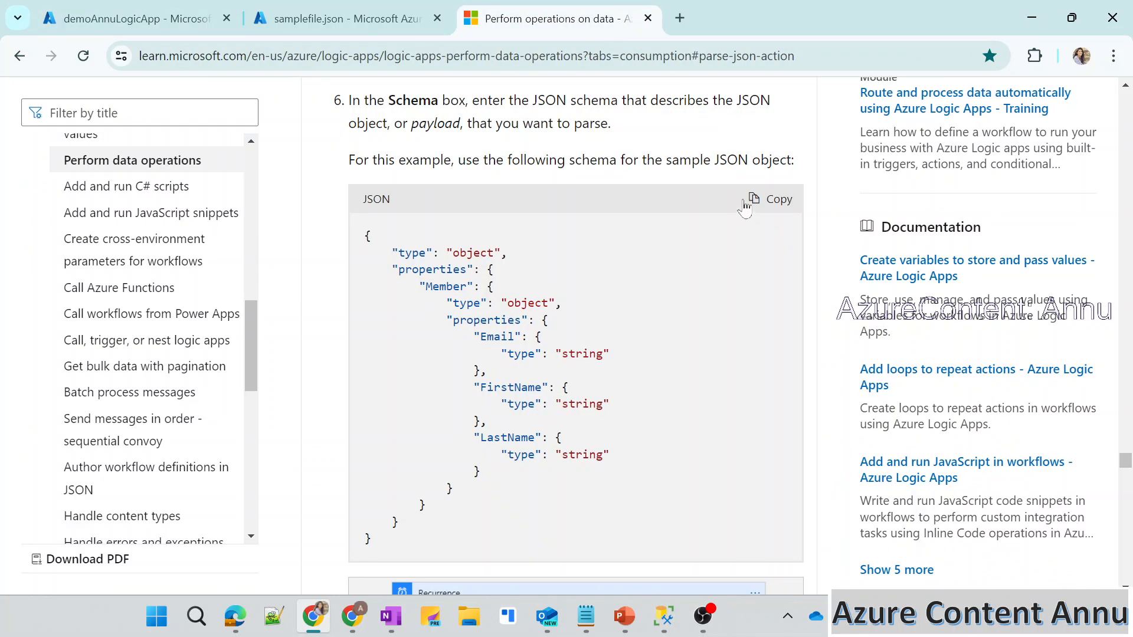
left_click(774, 203)
left_click(186, 9)
left_click(690, 481)
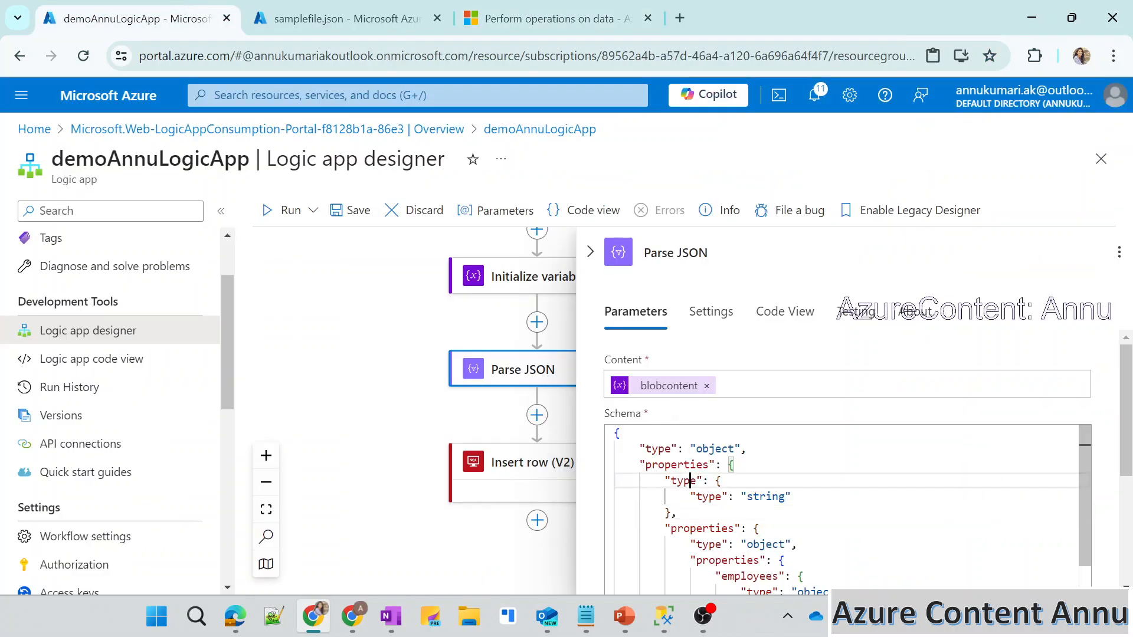
key("ctrl+a")
key("ctrl+v")
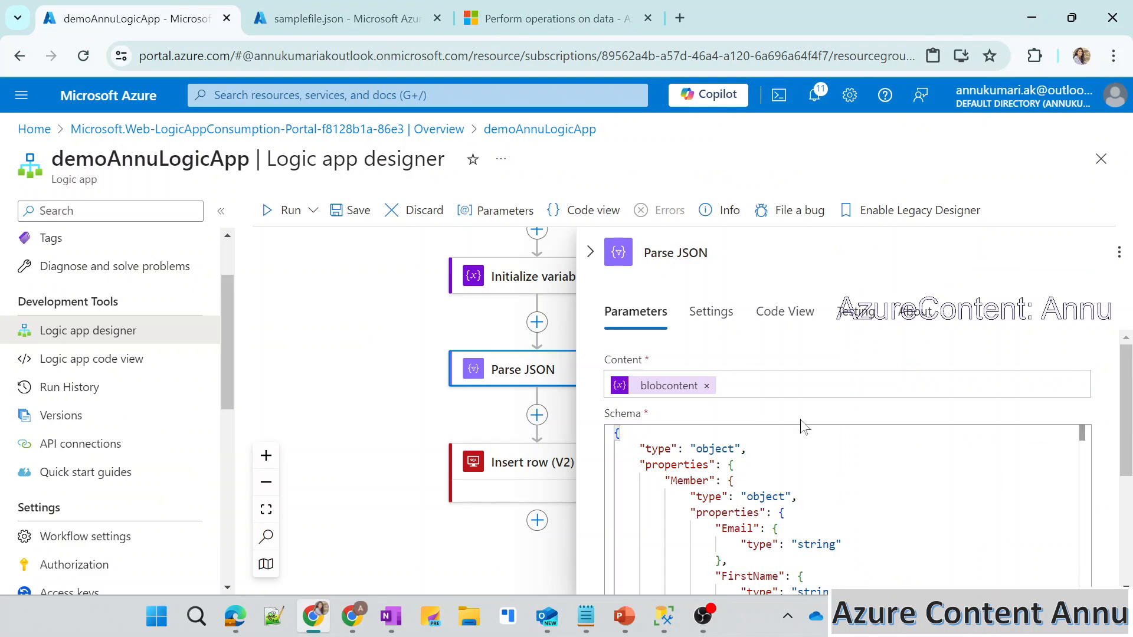
Rename the Member property in the Parse JSON schema to employees, copying the key from samplefile.json.
left_click_drag(1128, 411, 1132, 464)
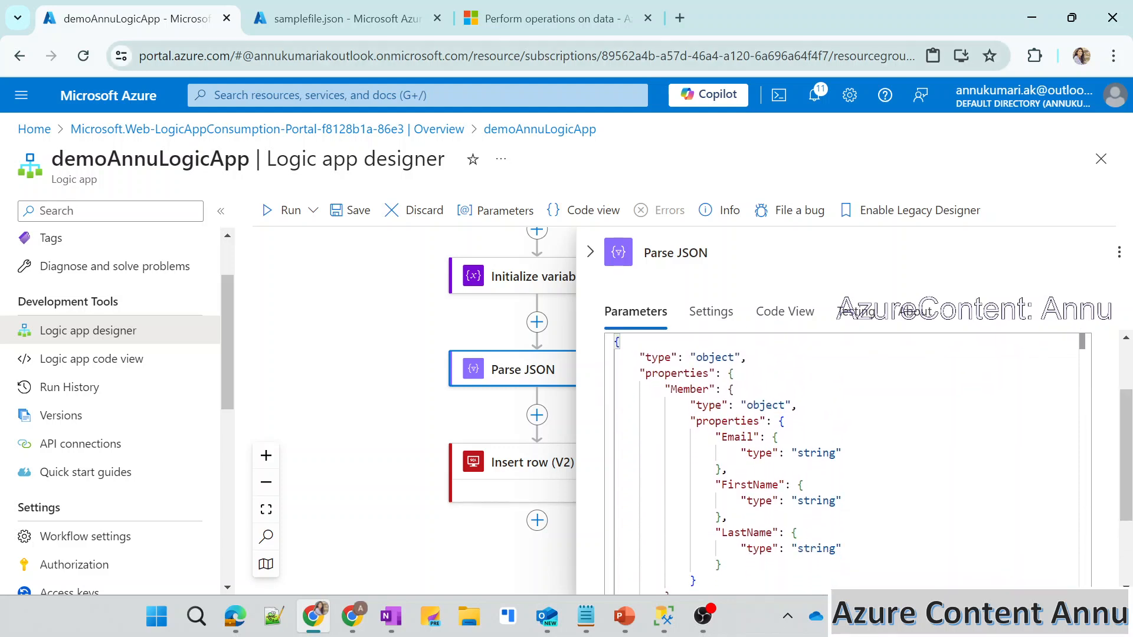
double_click(707, 389)
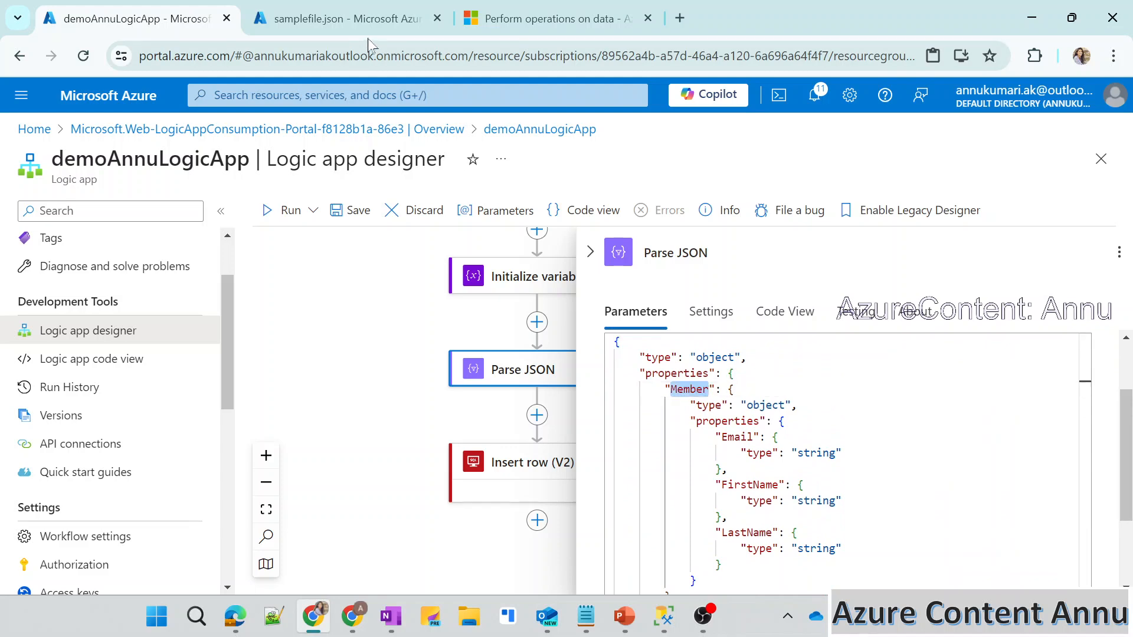
left_click(348, 19)
double_click(190, 304)
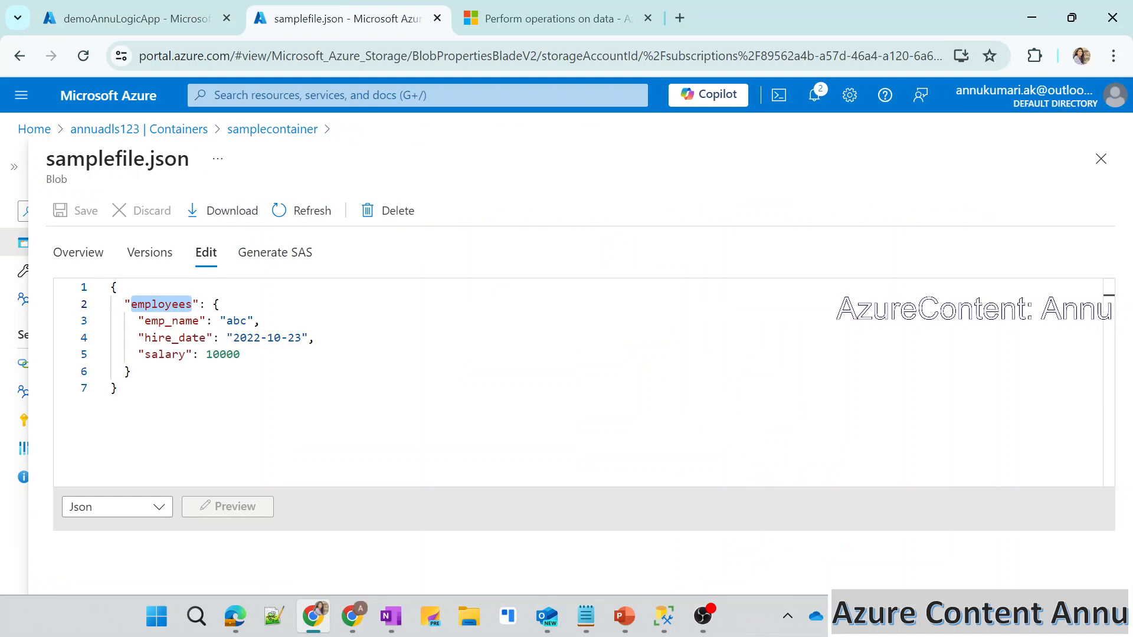
left_click(161, 7)
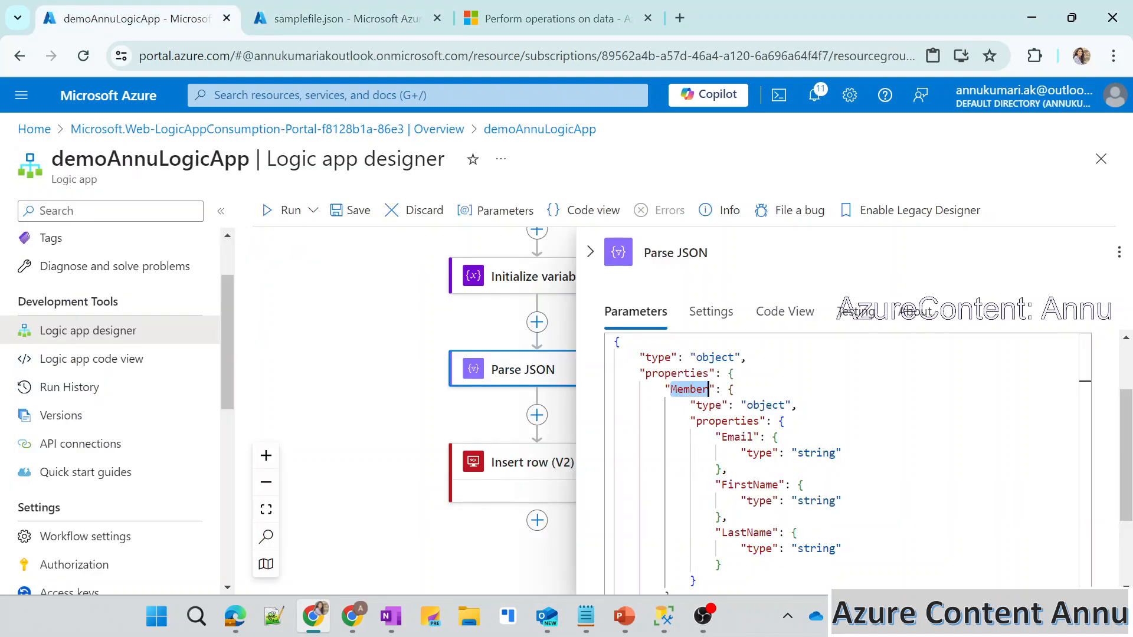
key("ctrl+v")
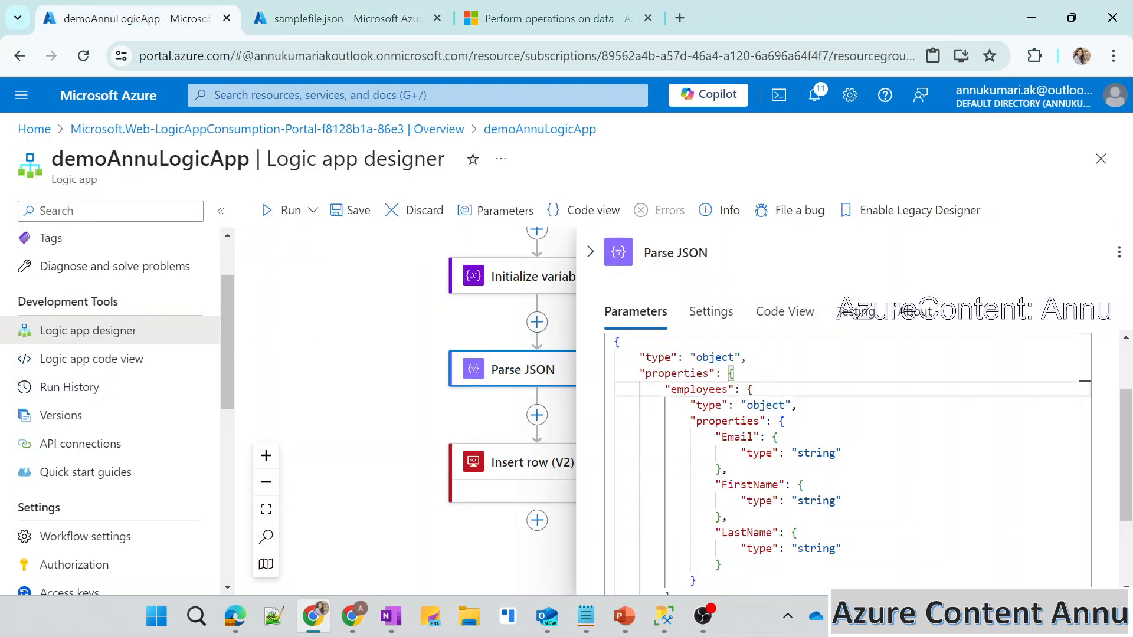
Rename the schema's Email property to emp_name, copying the key from samplefile.json.
left_click(411, 9)
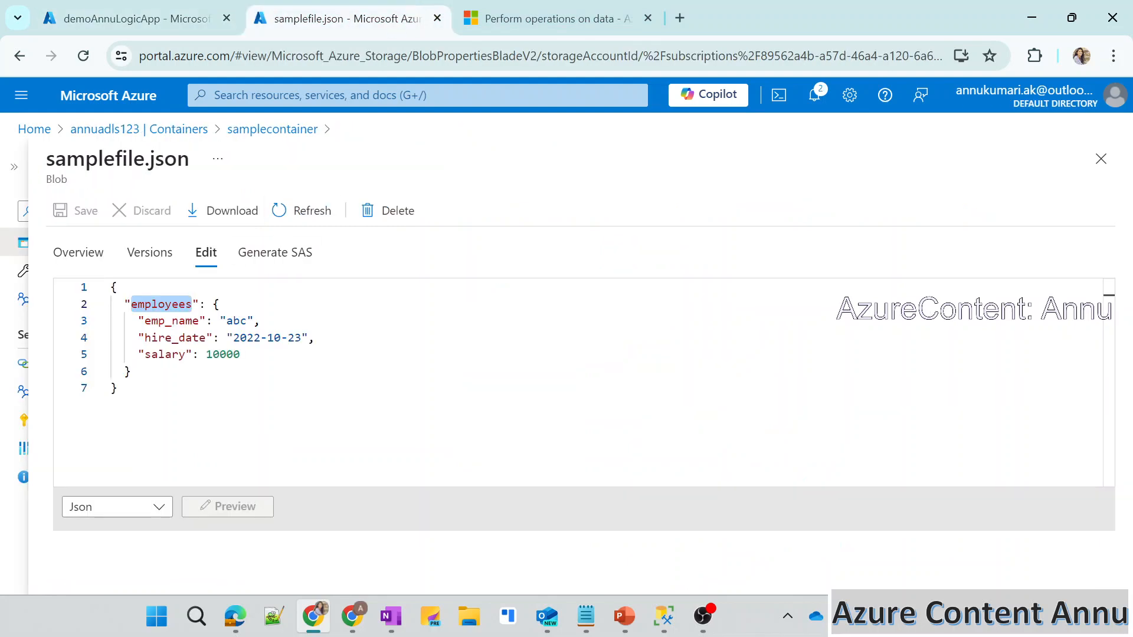
double_click(171, 321)
left_click(153, 3)
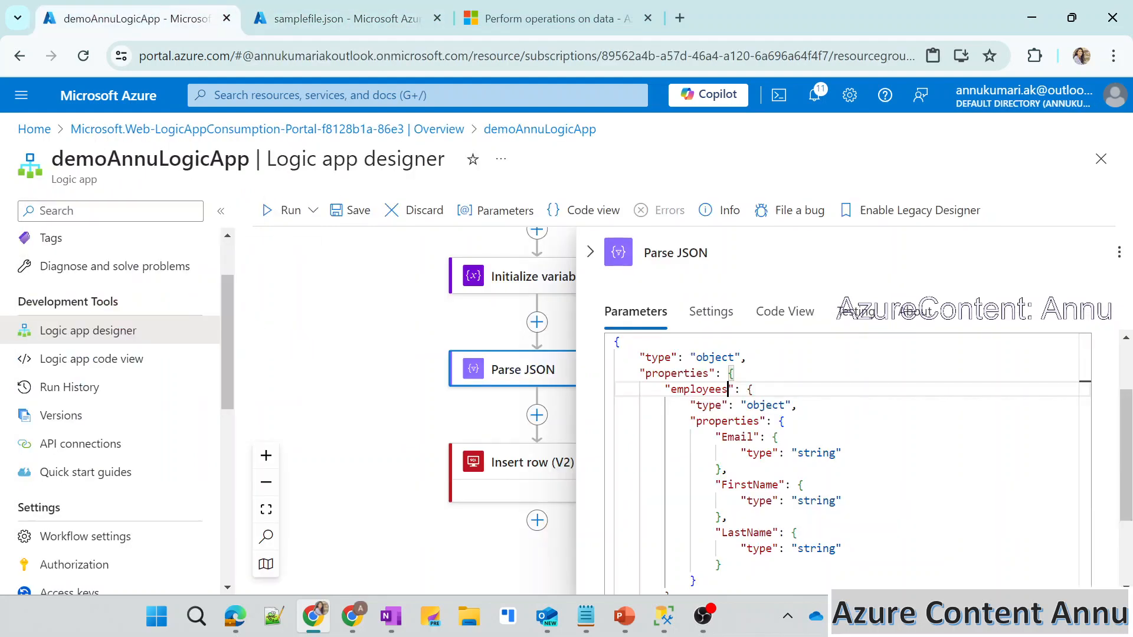
double_click(750, 437)
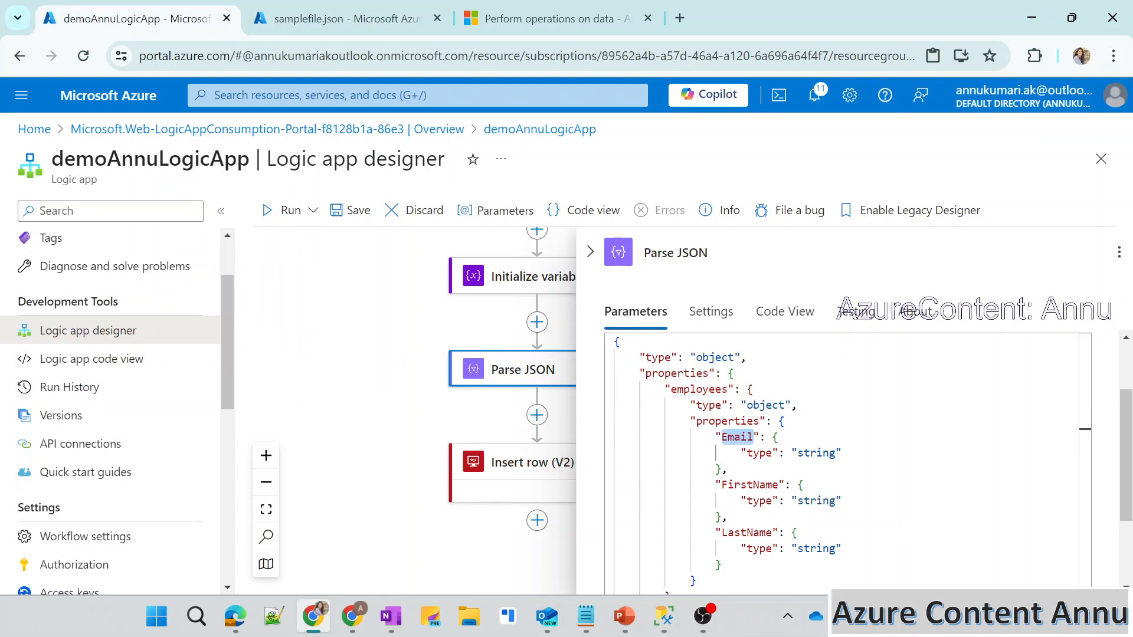
key("ctrl+v")
Rename the schema's FirstName property to hire_date, copying the key from samplefile.json.
left_click(350, 8)
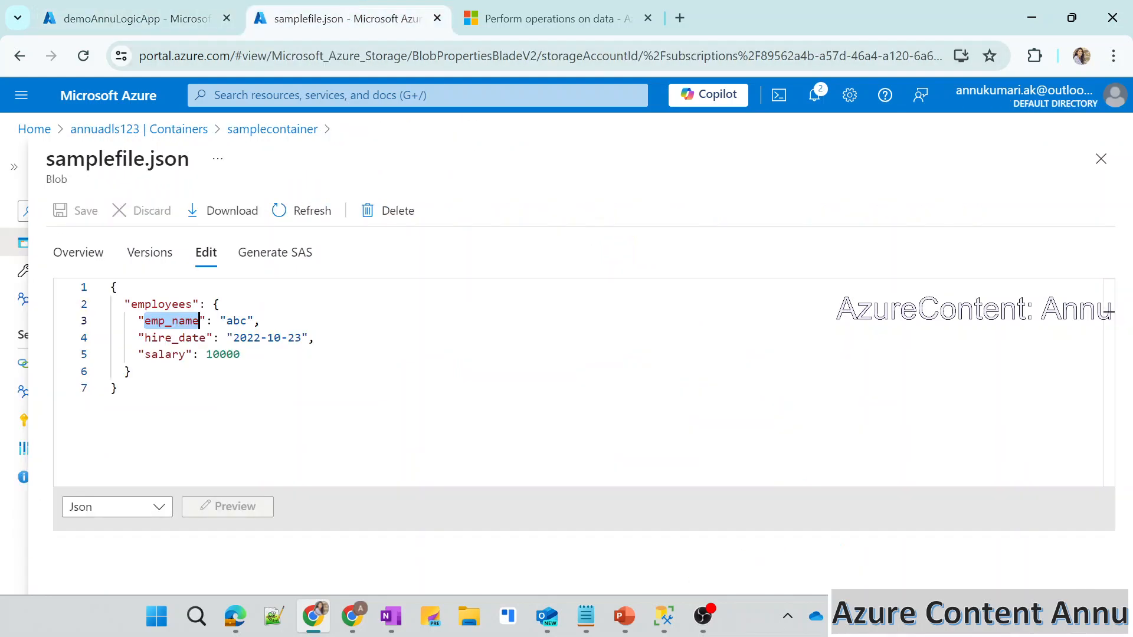
double_click(176, 338)
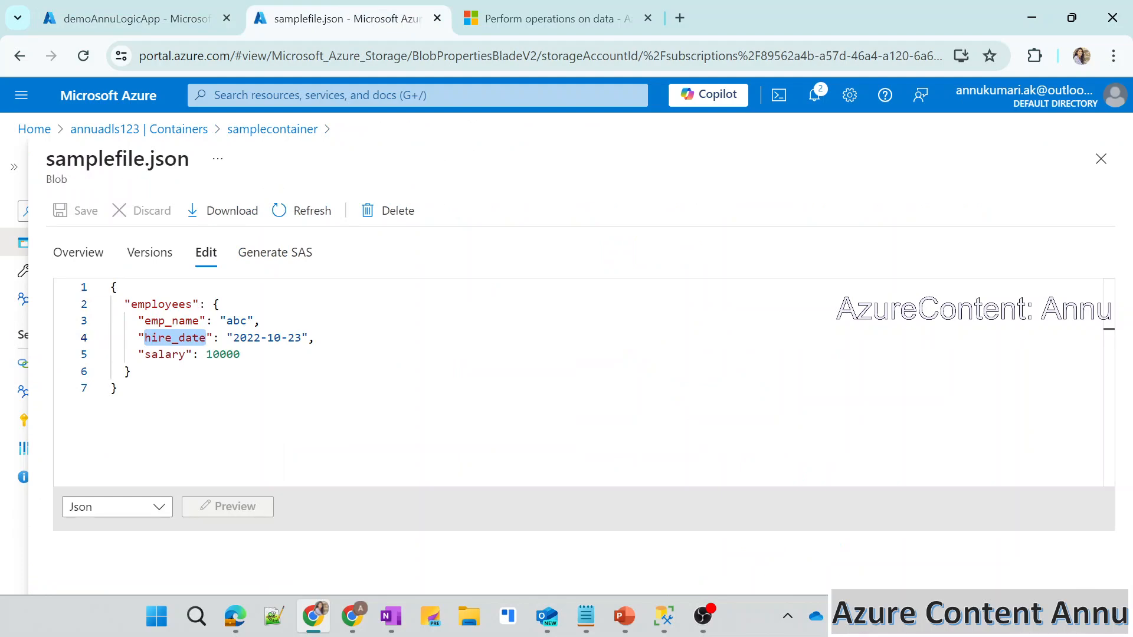
left_click(167, 5)
double_click(749, 485)
key("ctrl+v")
Rename the schema's LastName property to salary, copied from samplefile.json, and set its type to integer.
left_click(374, 8)
double_click(165, 355)
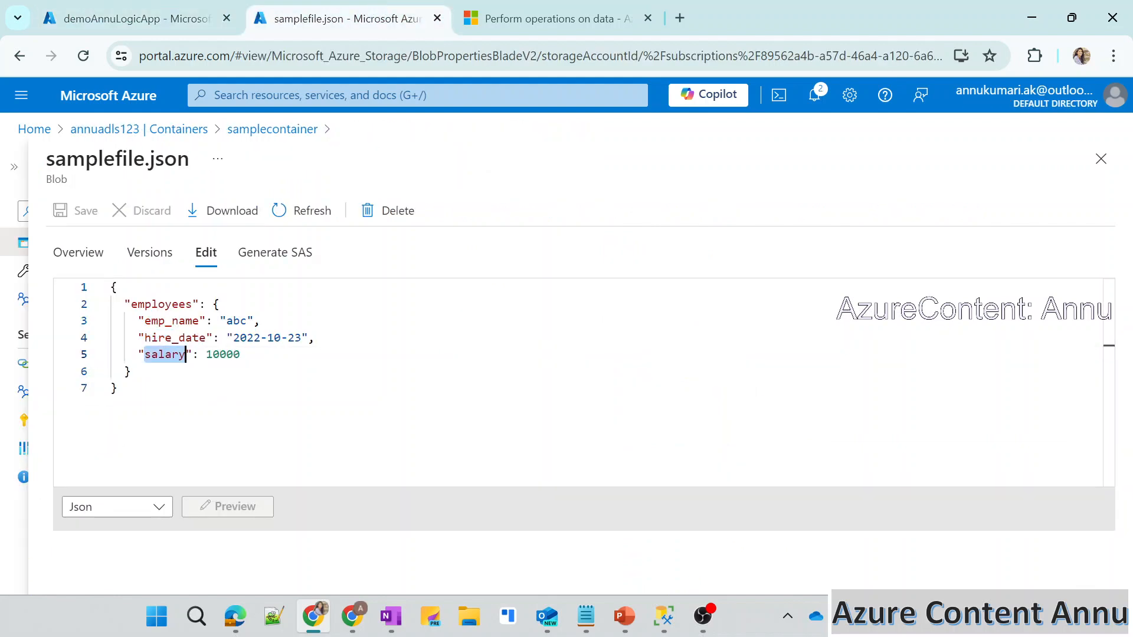
left_click(142, 13)
double_click(748, 533)
key("ctrl+v")
double_click(816, 549)
type("in")
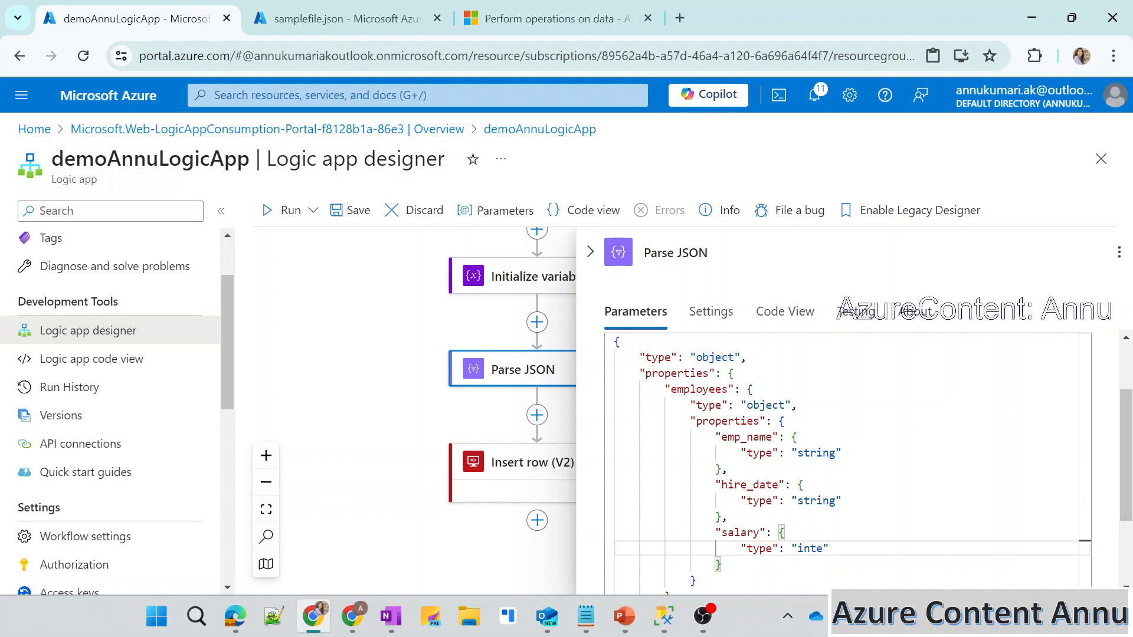
type("teger")
Save the workflow and reopen the Parse JSON action to check its schema.
left_click(590, 252)
left_click(354, 210)
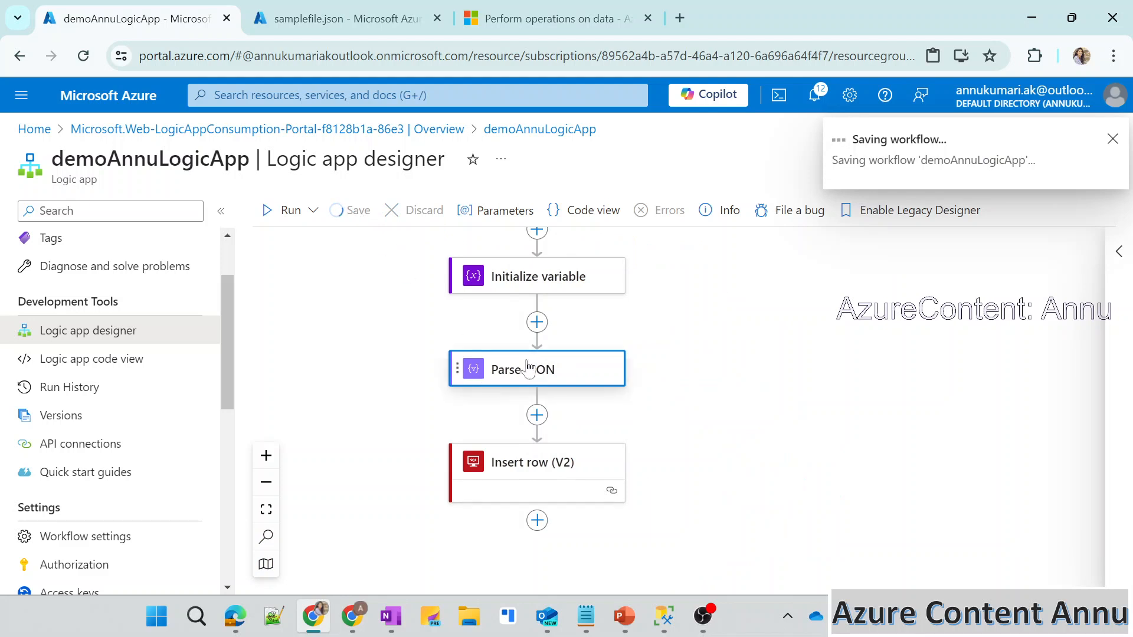
left_click(494, 362)
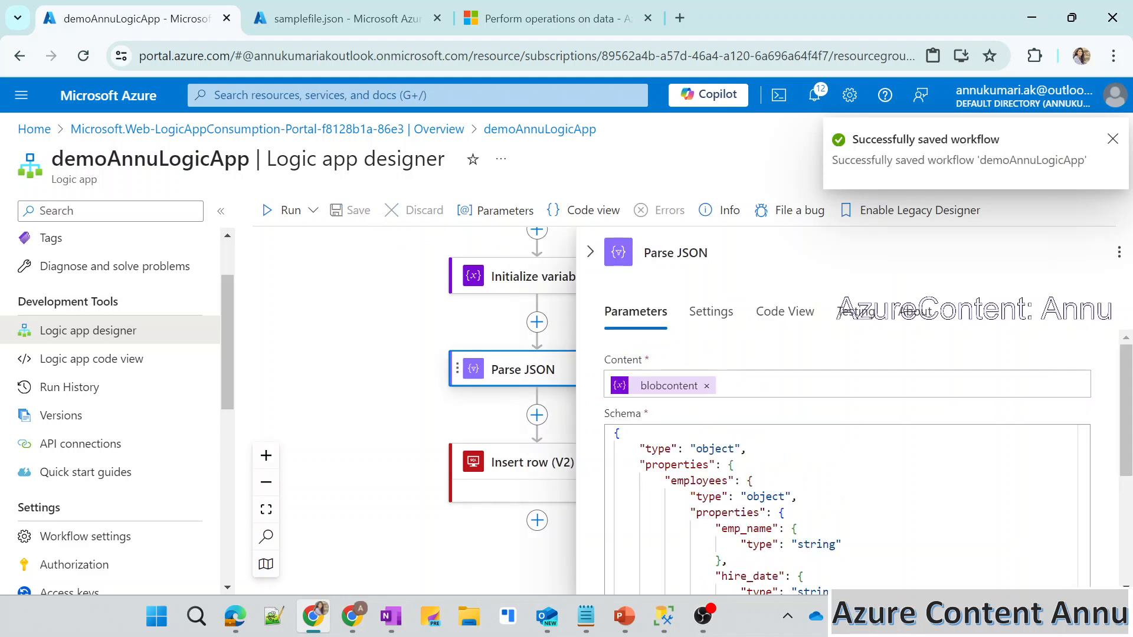
scroll(824, 407, "down", 2)
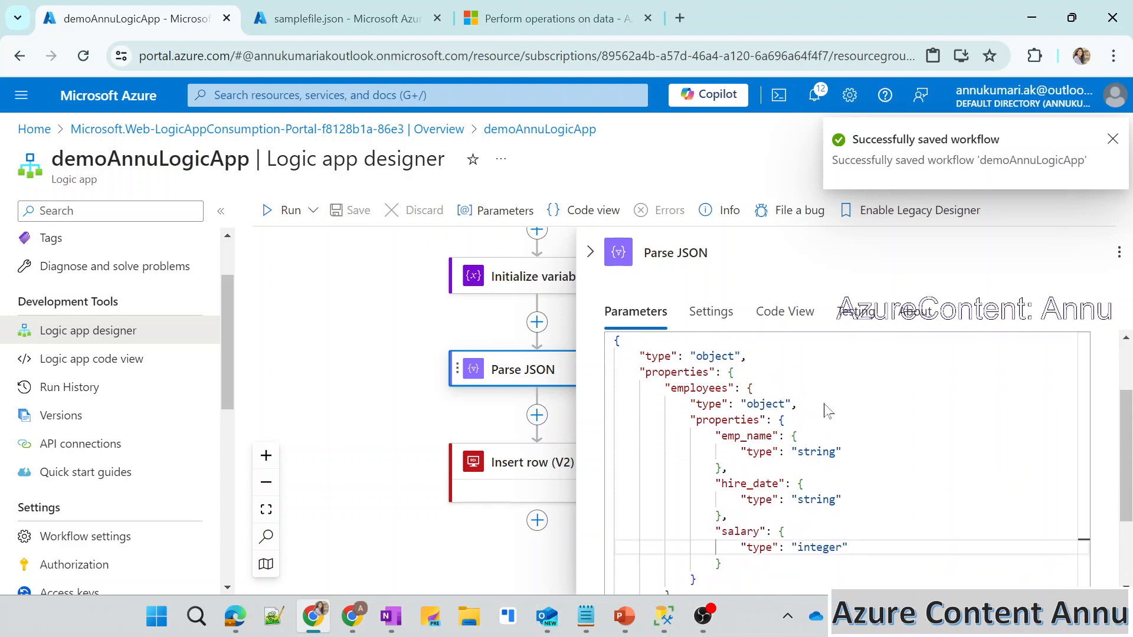
left_click(590, 254)
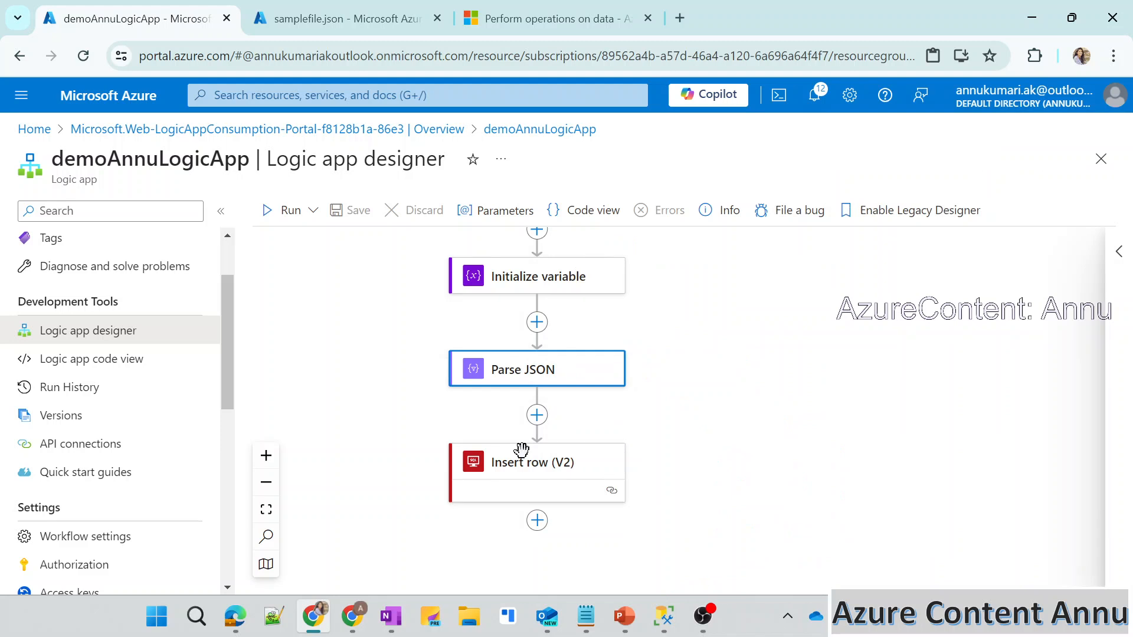
Clear the Emp_name, Hire_date and Salary mappings in the Insert row (V2) action.
left_click(500, 492)
scroll(637, 480, "down", 5)
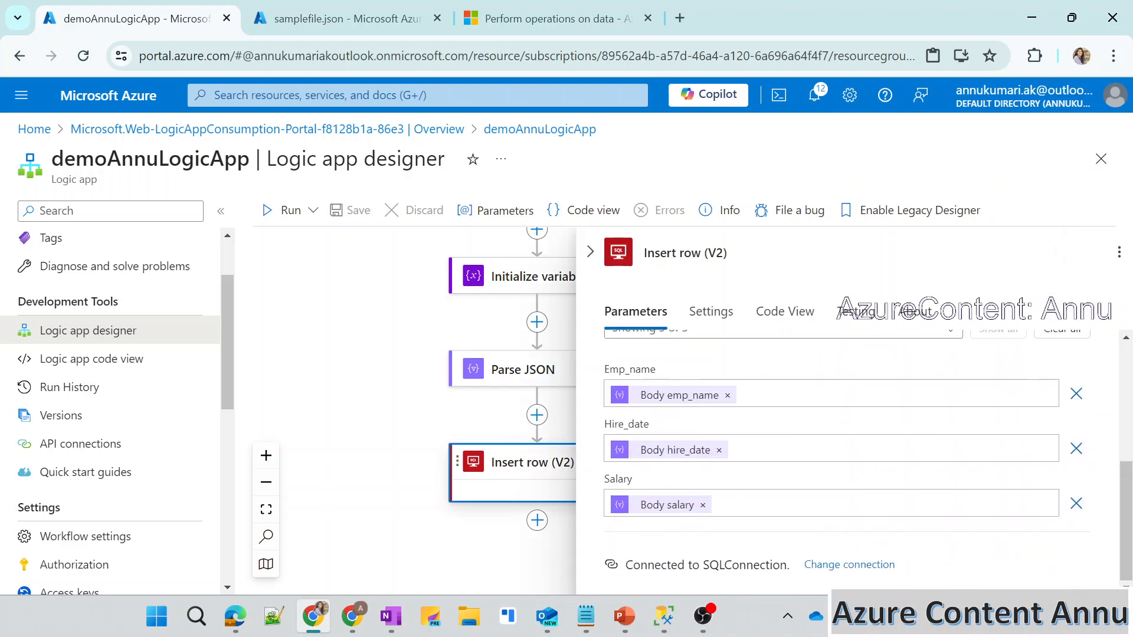
left_click(727, 395)
left_click(721, 451)
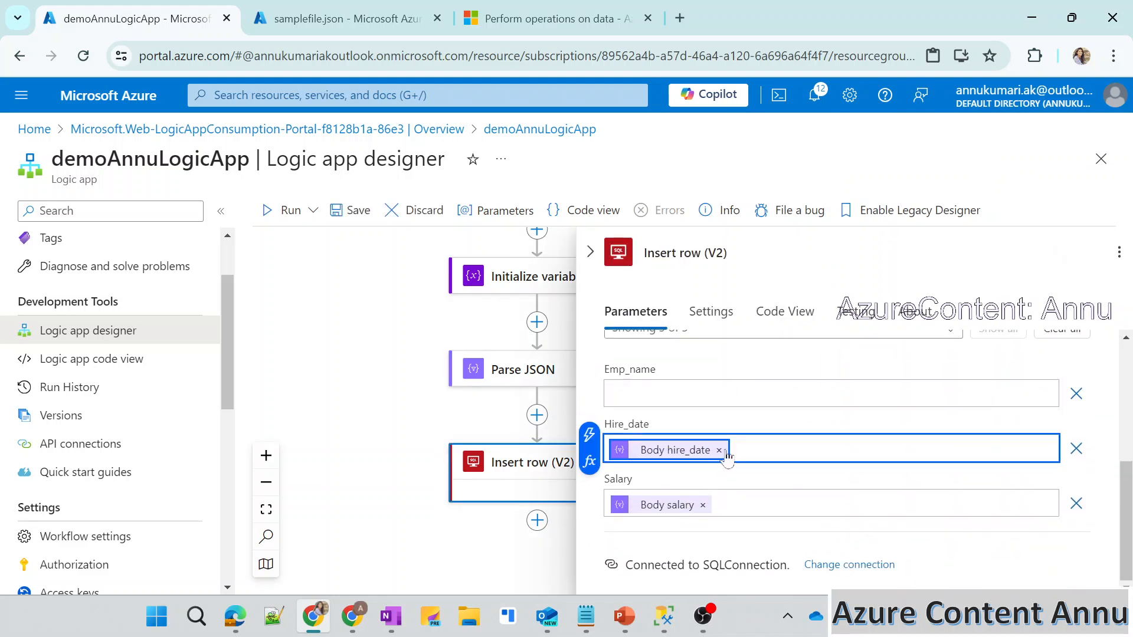
left_click(719, 451)
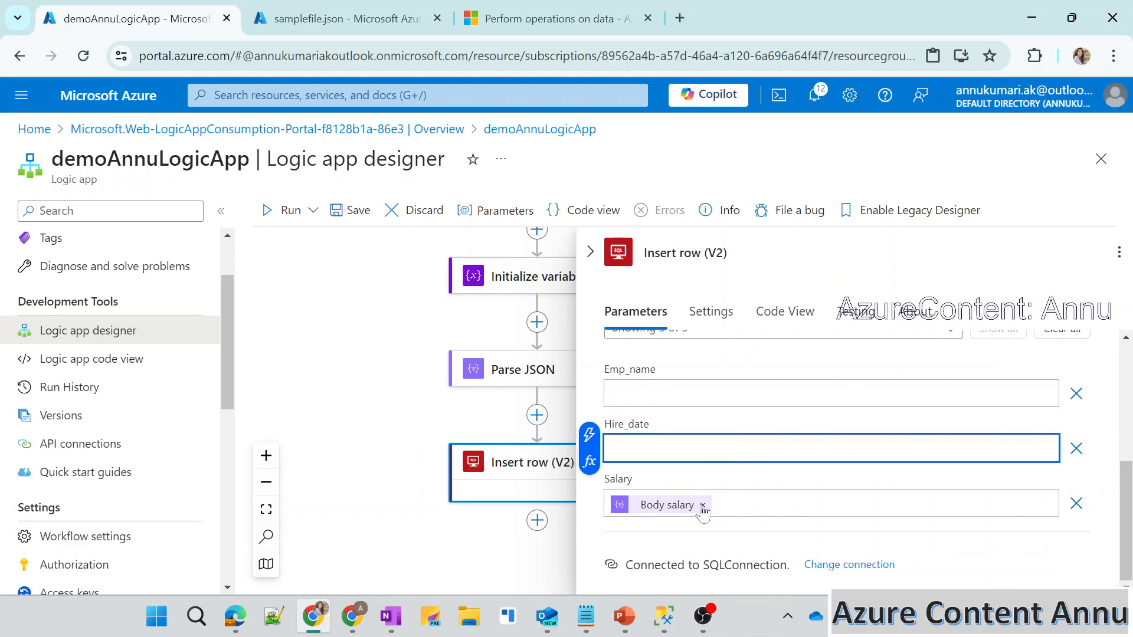
left_click(702, 506)
Map Emp_name to the Parse JSON output Body emp_name through the expression editor.
left_click(631, 402)
left_click(589, 407)
left_click(389, 349)
scroll(385, 462, "down", 5)
scroll(384, 462, "up", 3)
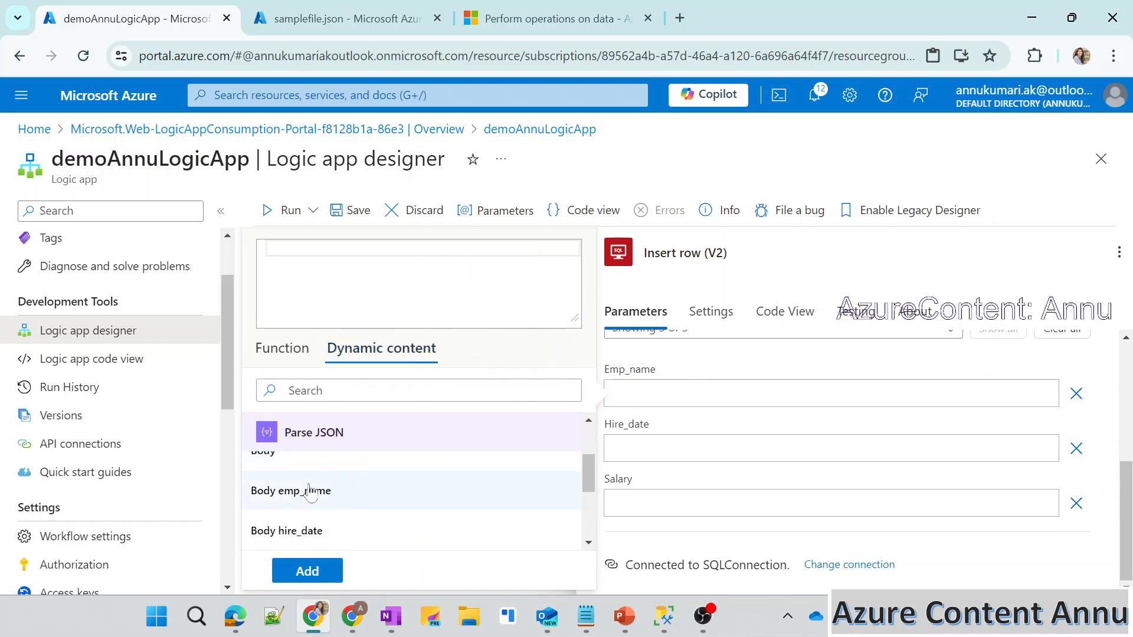
left_click(309, 491)
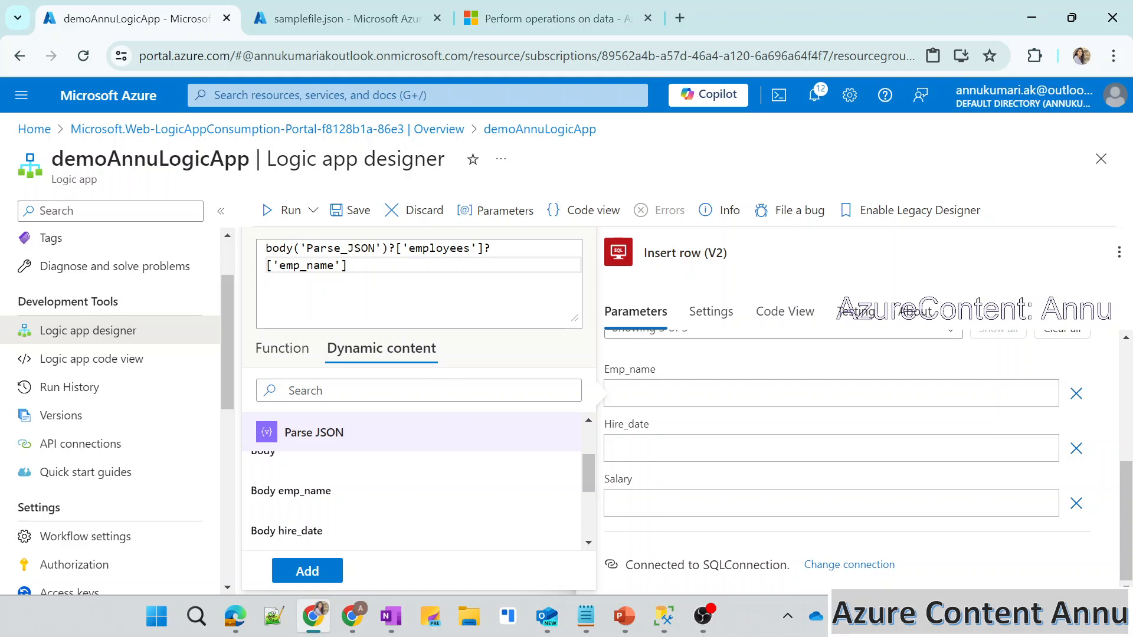
left_click(326, 570)
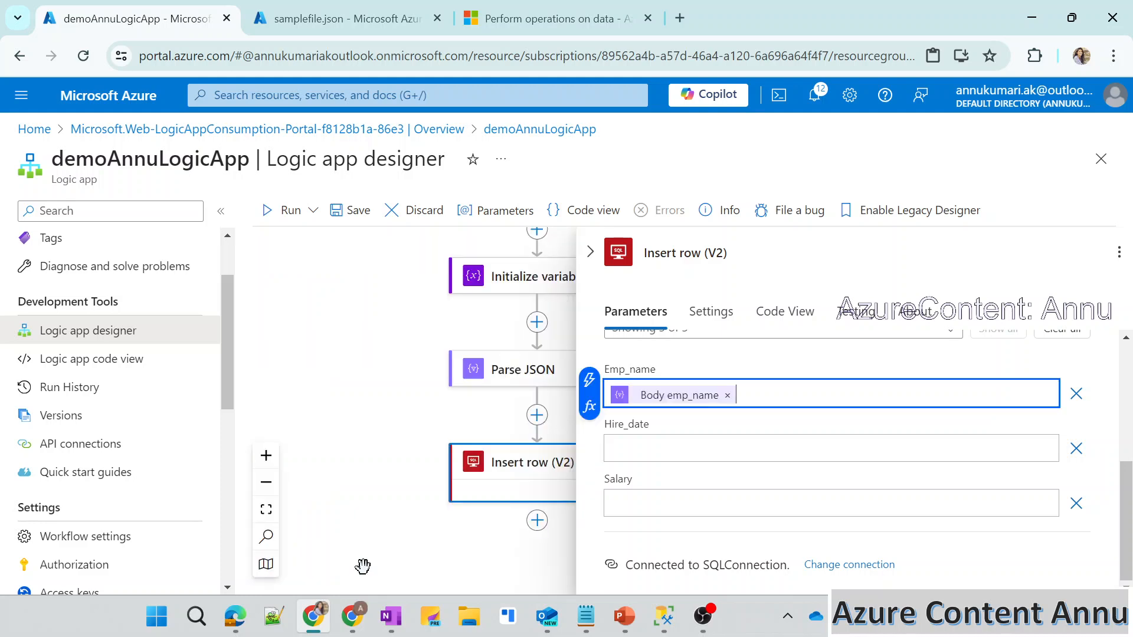
Map Hire_date to the Parse JSON output Body hire_date through the expression editor.
left_click(656, 460)
left_click(590, 460)
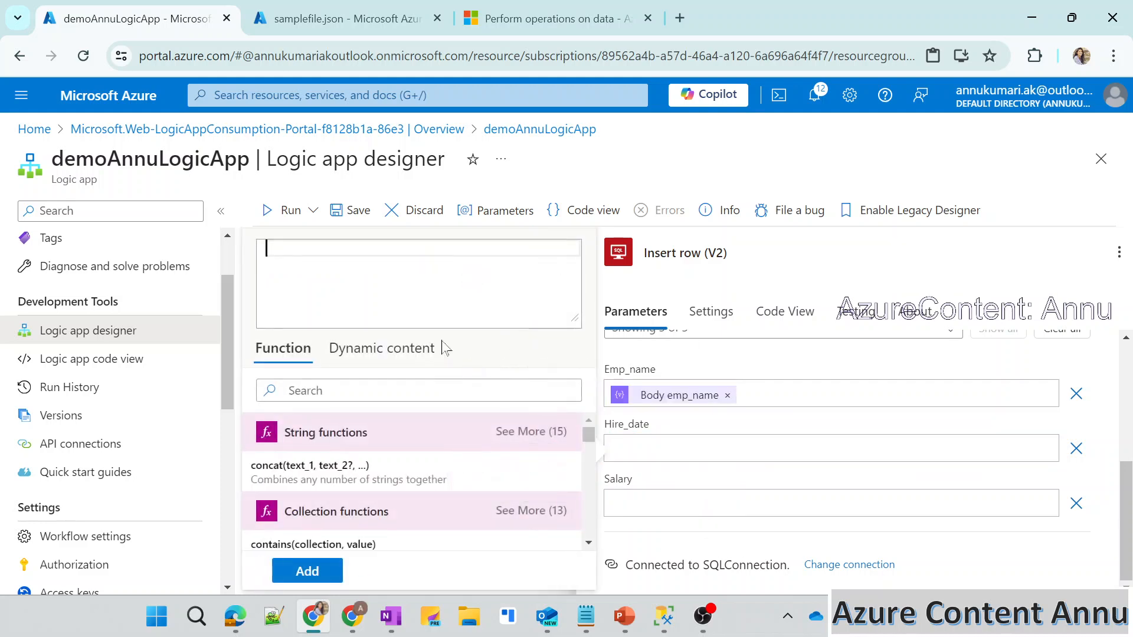
left_click(405, 356)
scroll(378, 472, "down", 3)
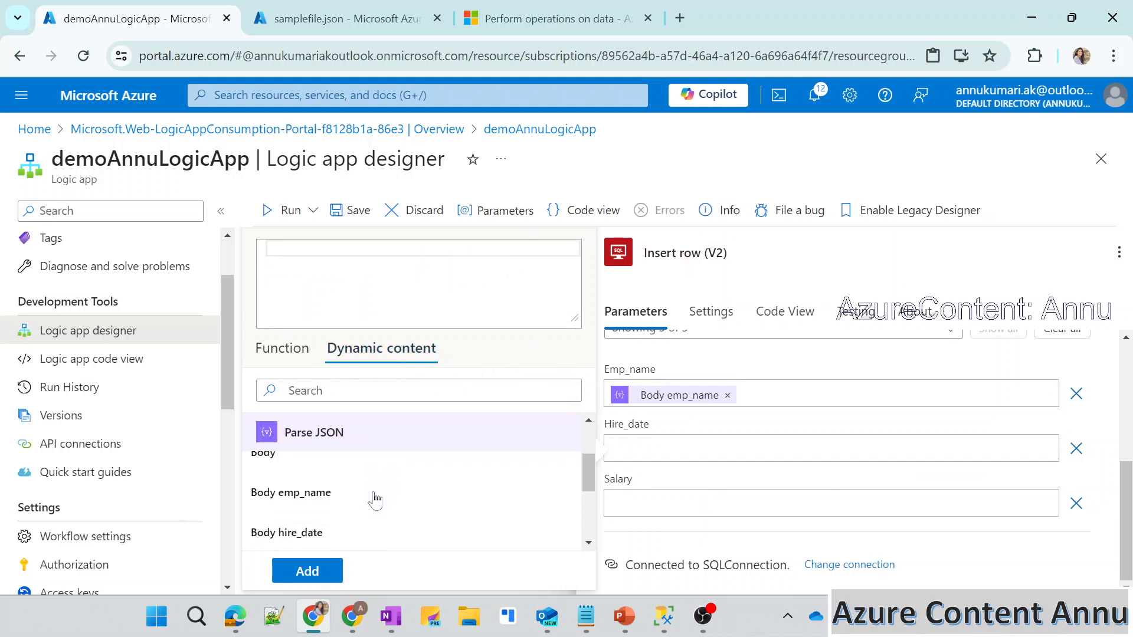
left_click(323, 531)
left_click(306, 570)
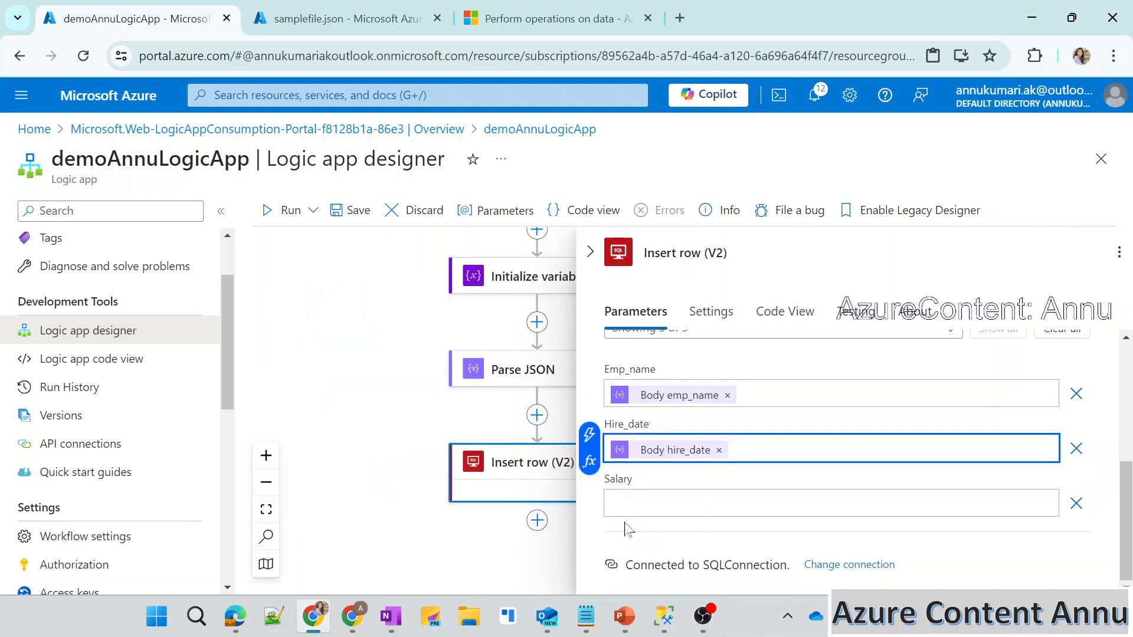
Map Salary to the Parse JSON output Body salary and save the workflow.
left_click(632, 503)
left_click(362, 347)
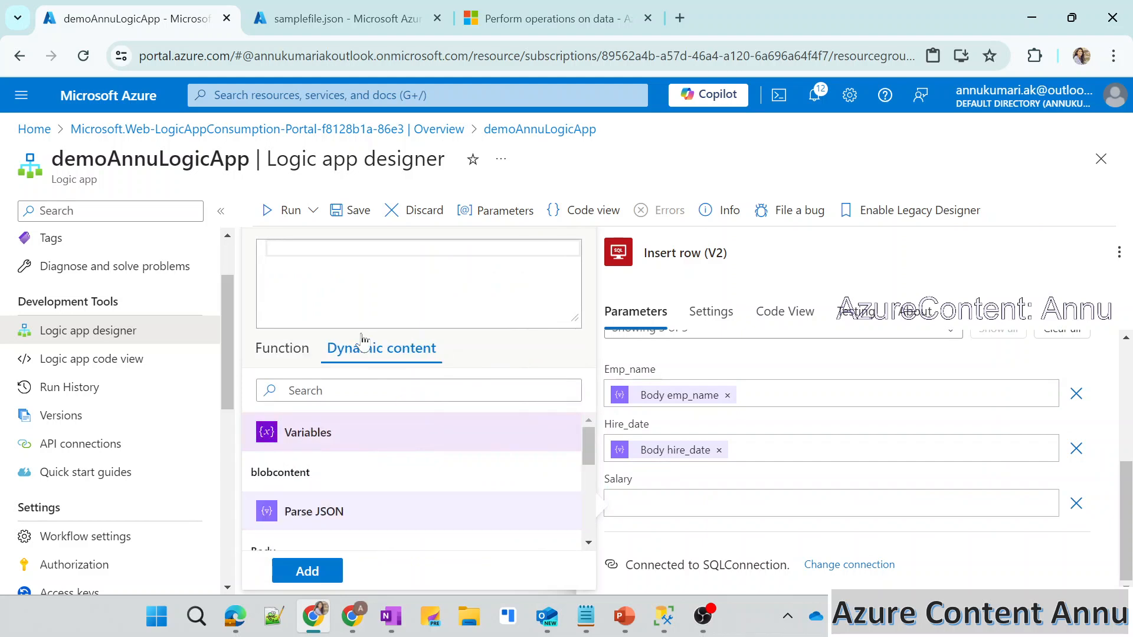
scroll(367, 470, "down", 3)
left_click(317, 507)
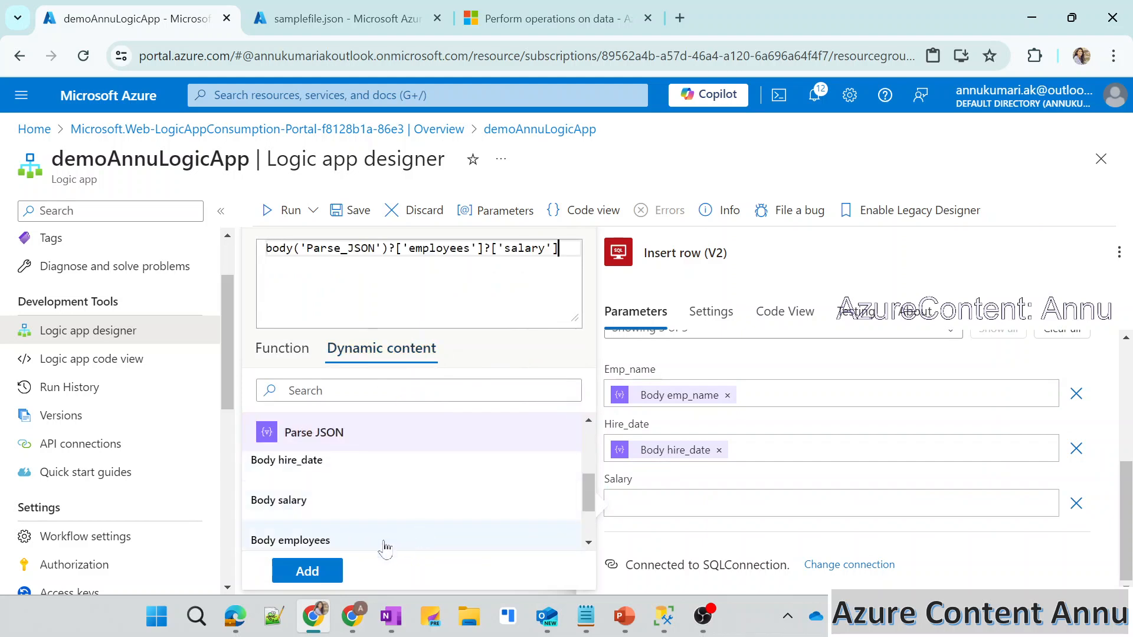
left_click(307, 571)
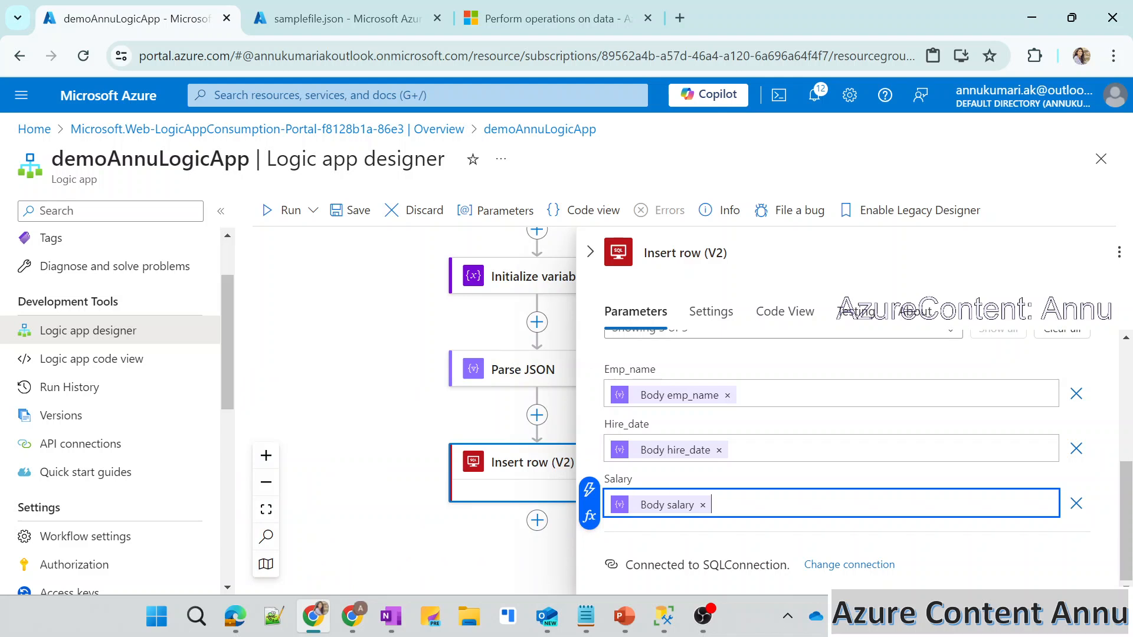
left_click(350, 212)
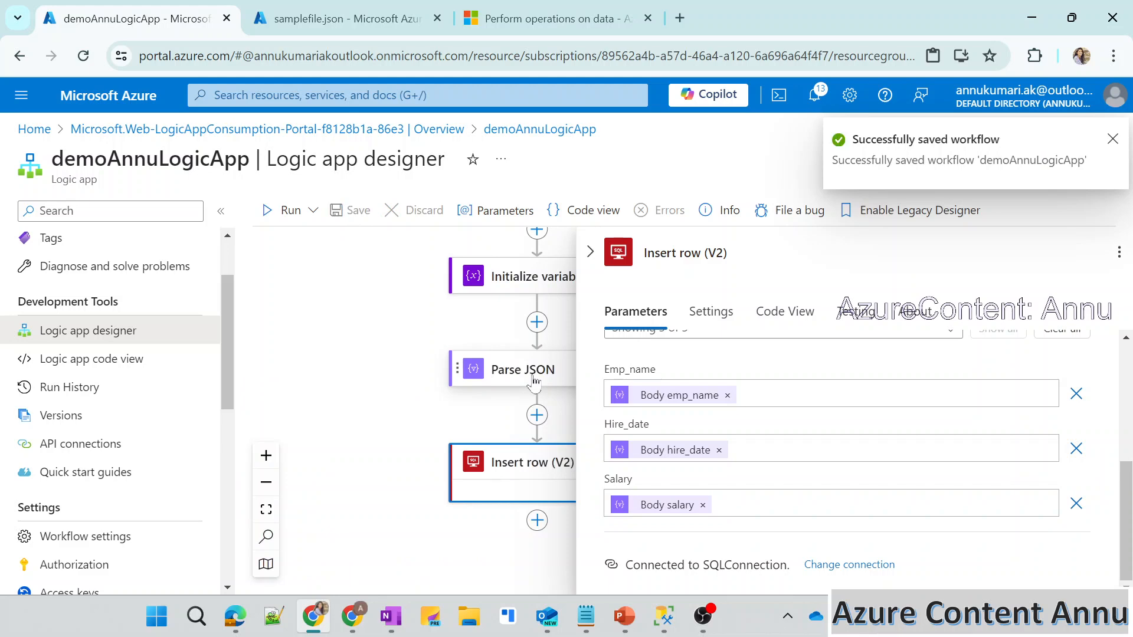
Review the Parse JSON action's content and schema against the employees structure in samplefile.json.
left_click(535, 381)
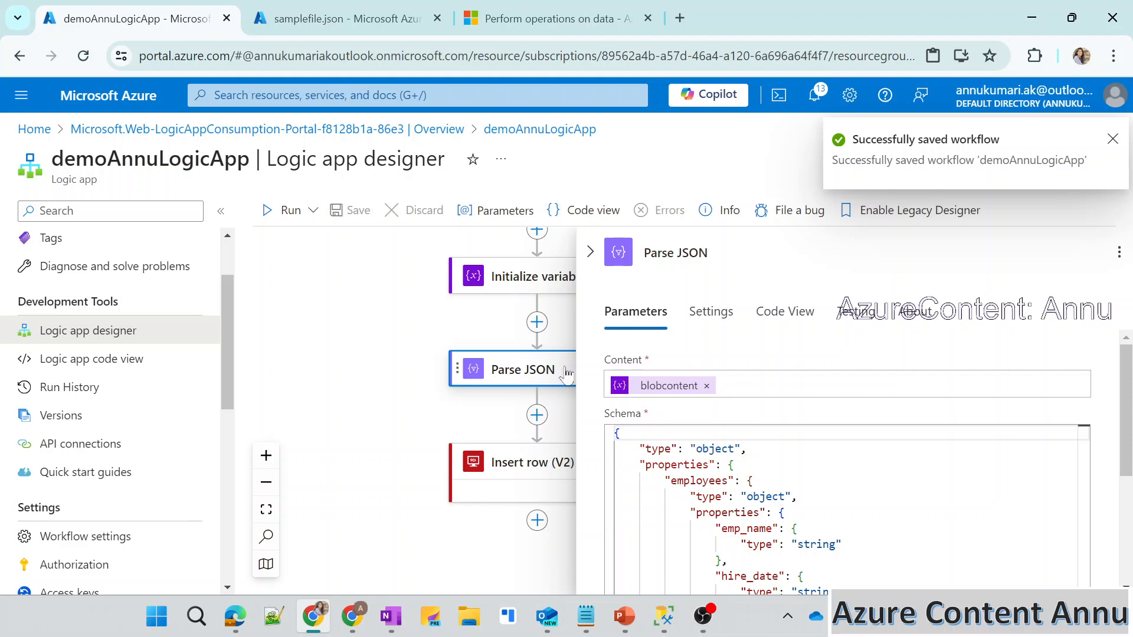
left_click(307, 8)
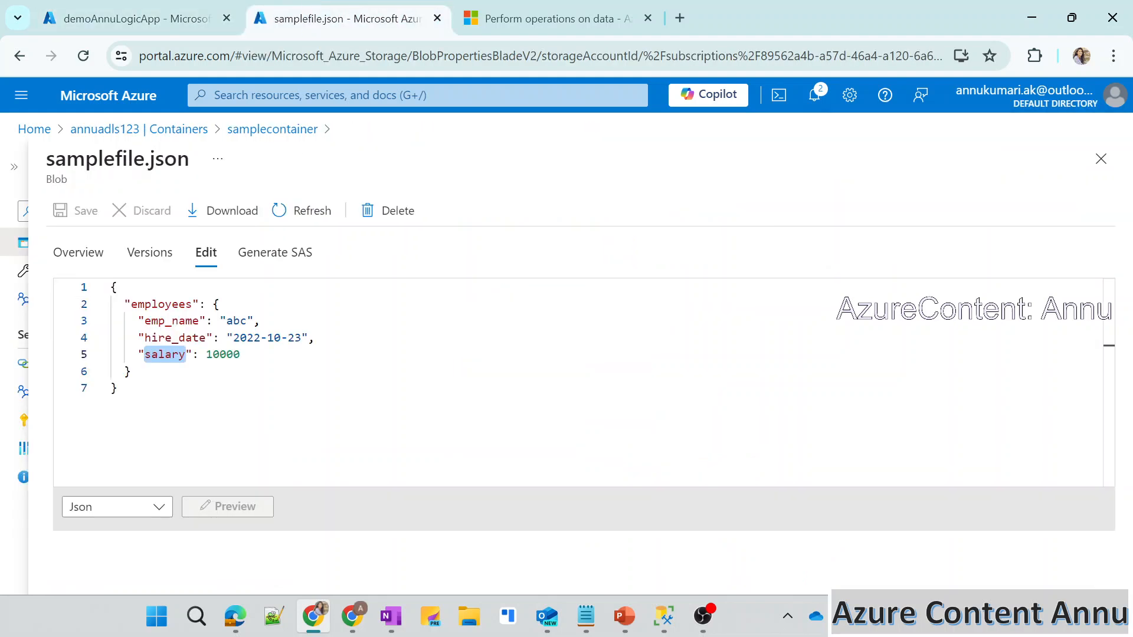
left_click(130, 371)
left_click(159, 8)
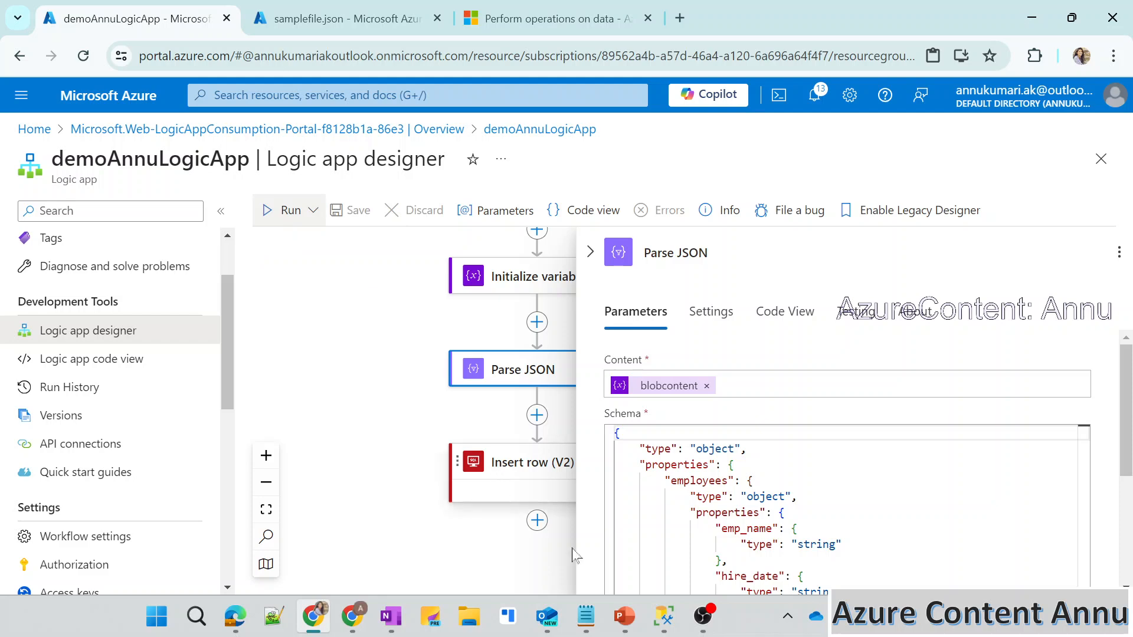
In SQL Server Management Studio, run truncate table employees, remove that statement, and rerun select * from employees.
left_click(665, 629)
type("uncate table ")
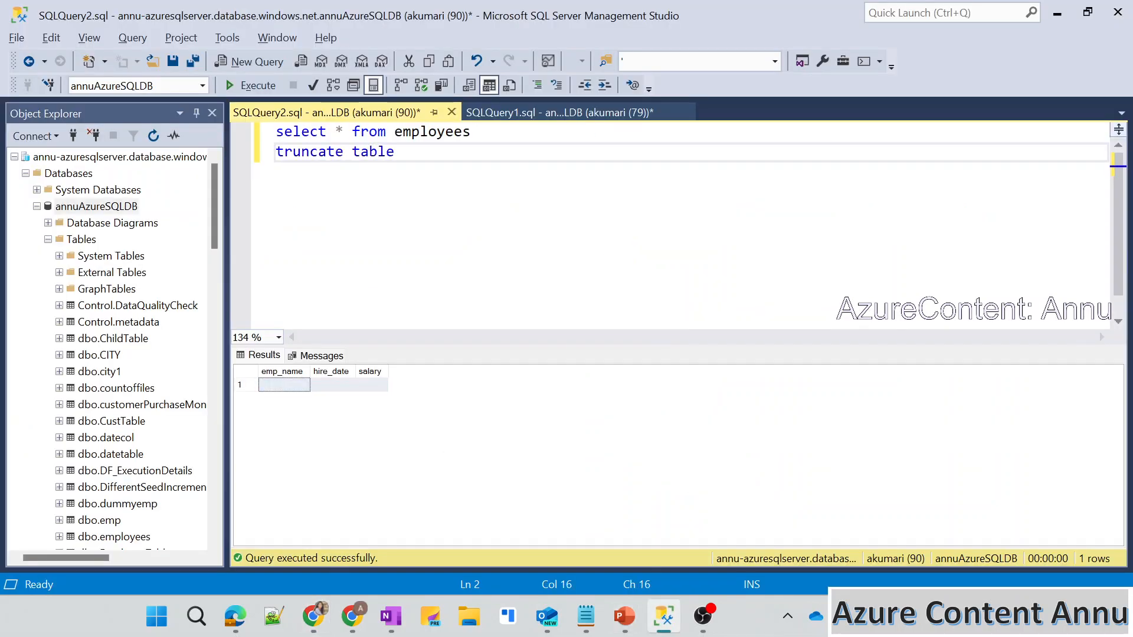
type("employees")
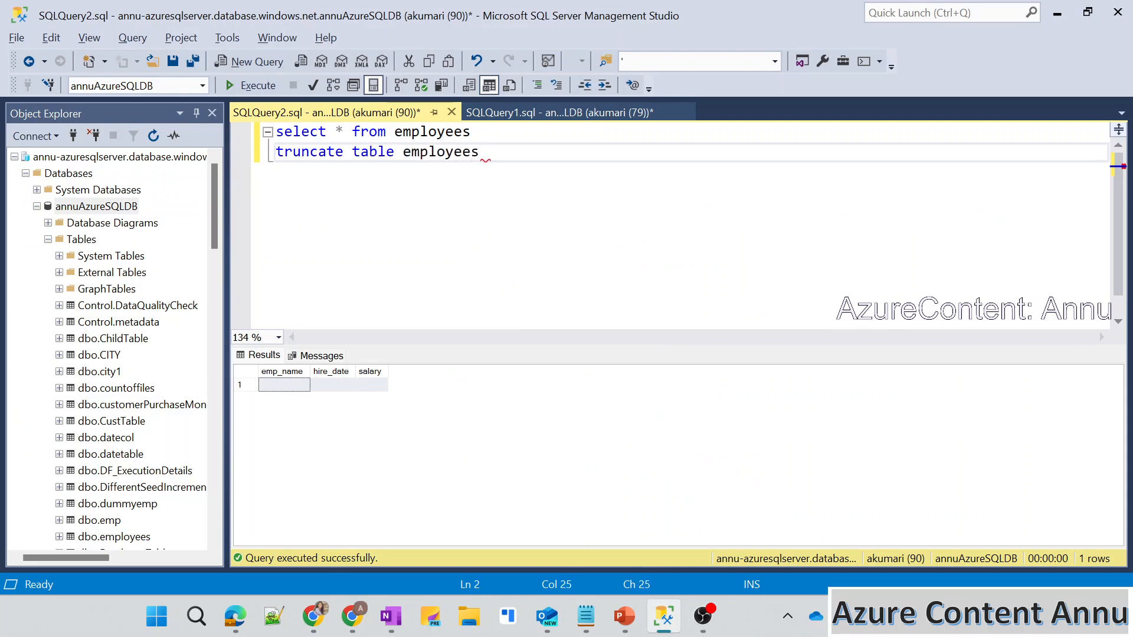
key("shift+Home")
key("F5")
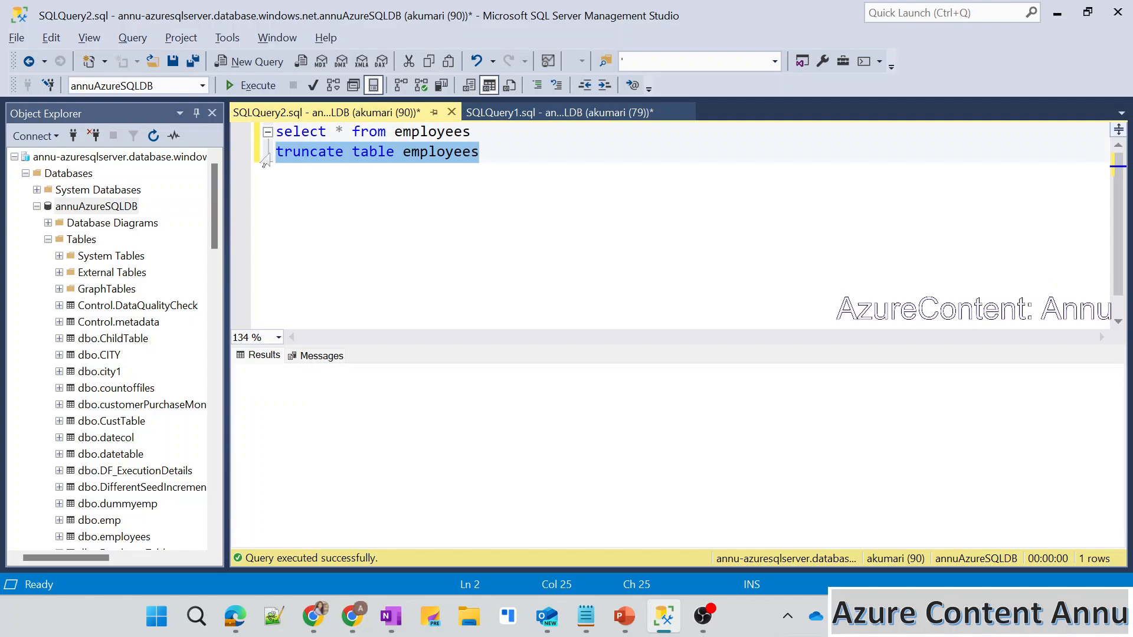
key("BackSpace")
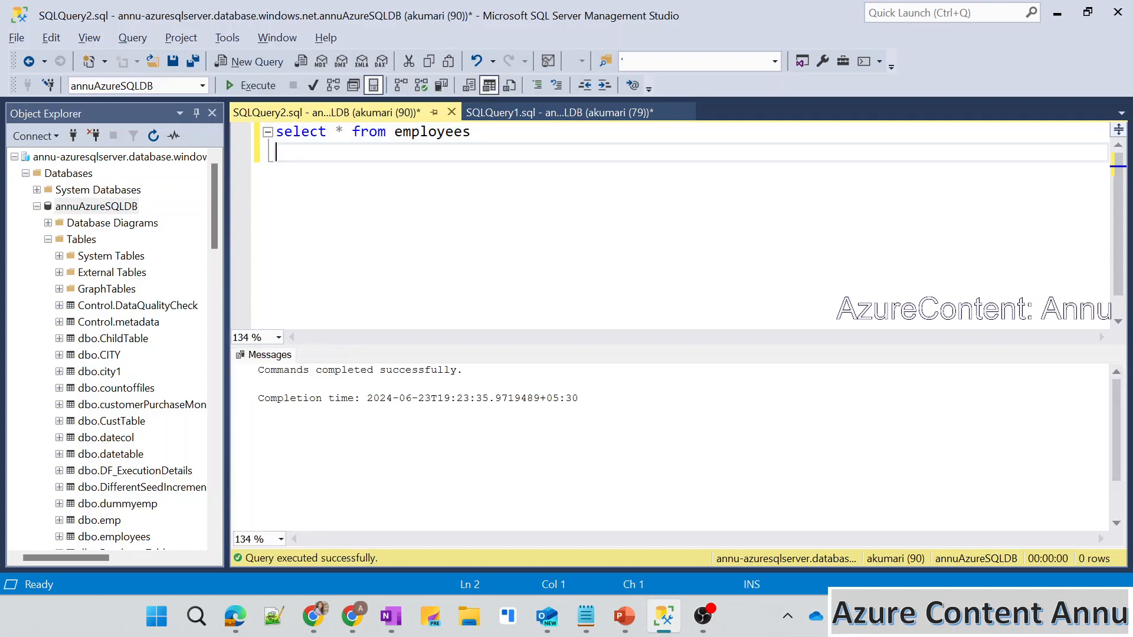
key("F5")
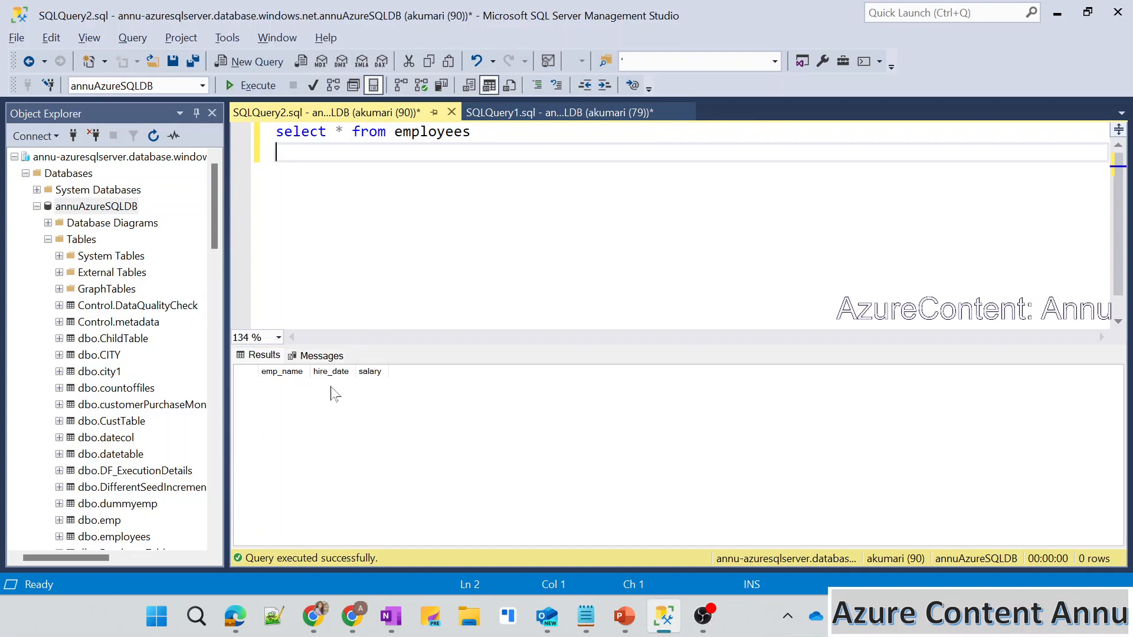
Switch back to the Azure portal, run demoAnnuLogicApp, and open its run history.
key("alt+Tab")
left_click(289, 217)
left_click(294, 236)
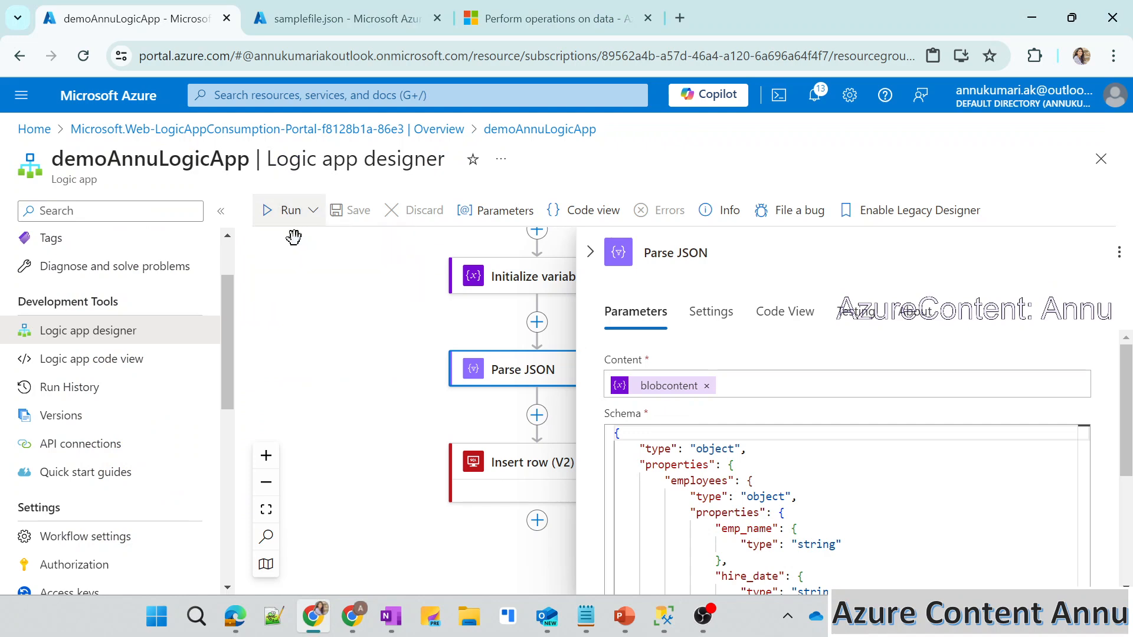
left_click(82, 396)
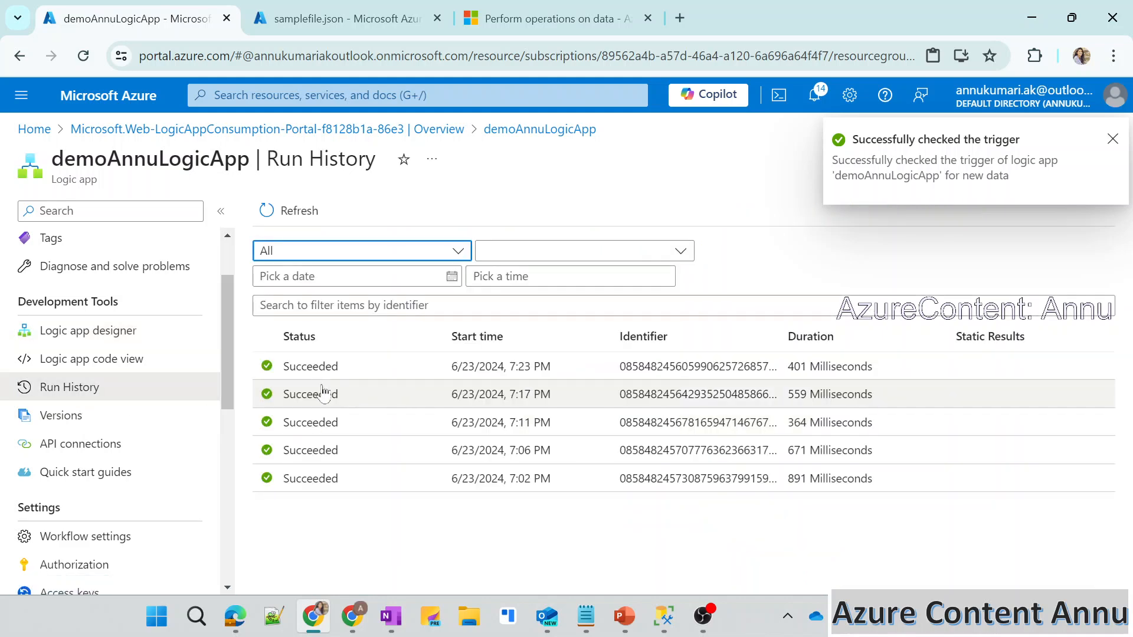
Requery the employees table in SQL Server Management Studio and select the inserted row's cells from emp_name to salary.
key("alt+Tab")
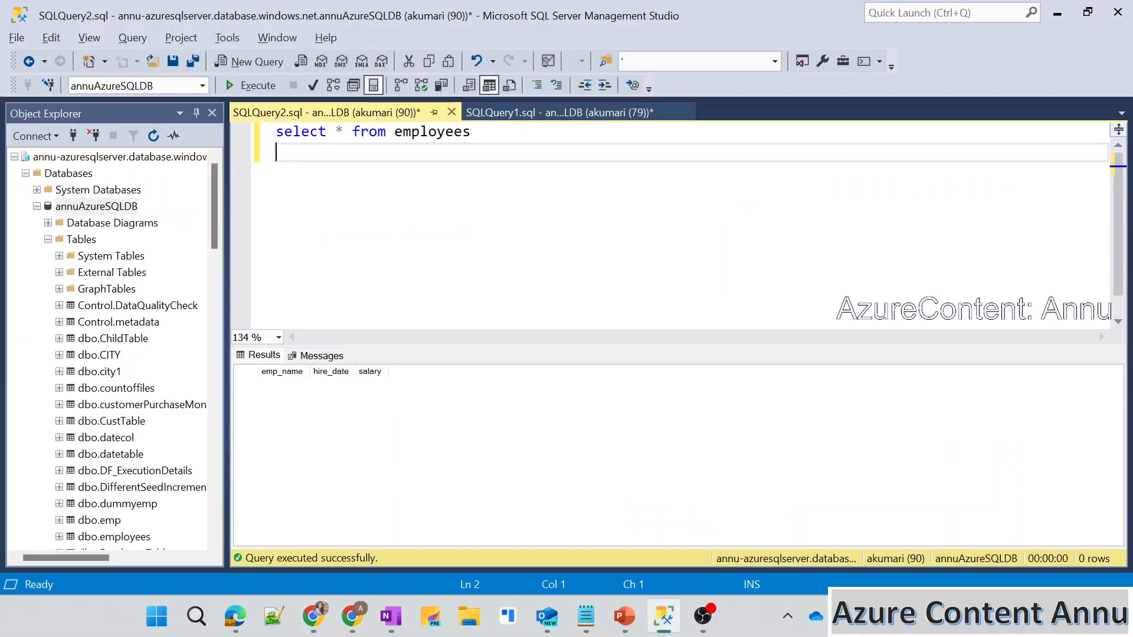
key("F5")
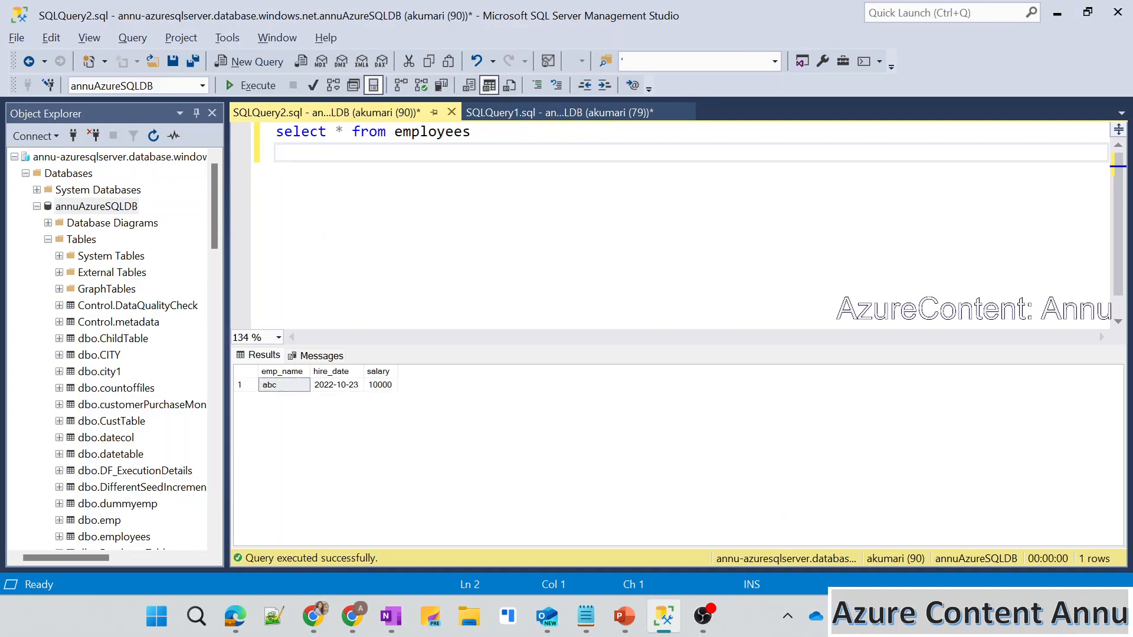
left_click(270, 386)
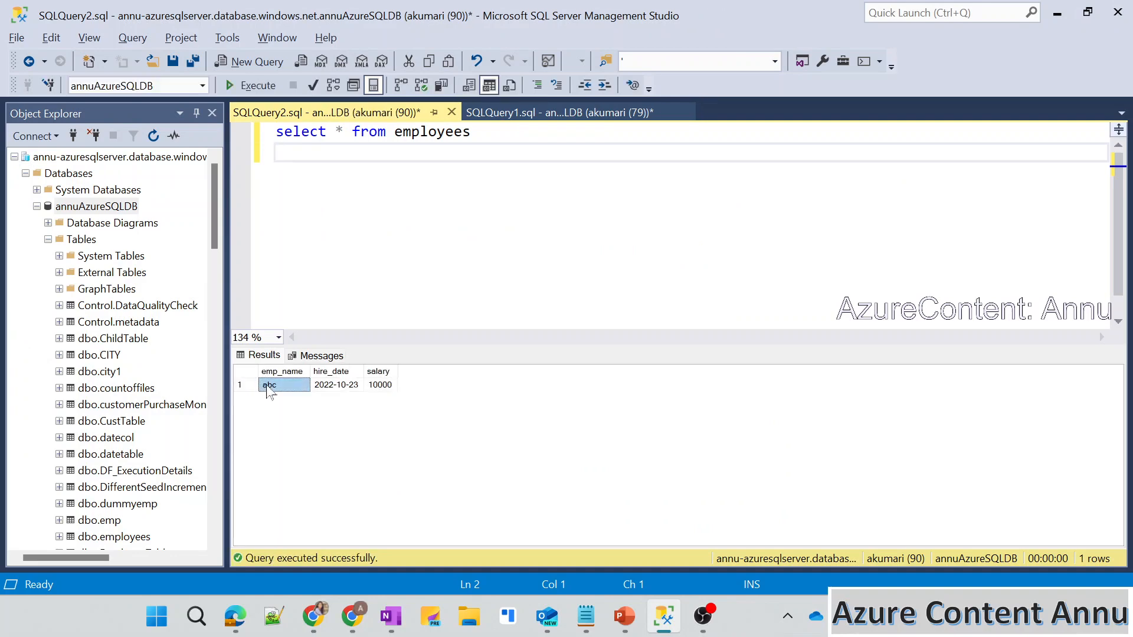
left_click(392, 389, "shift")
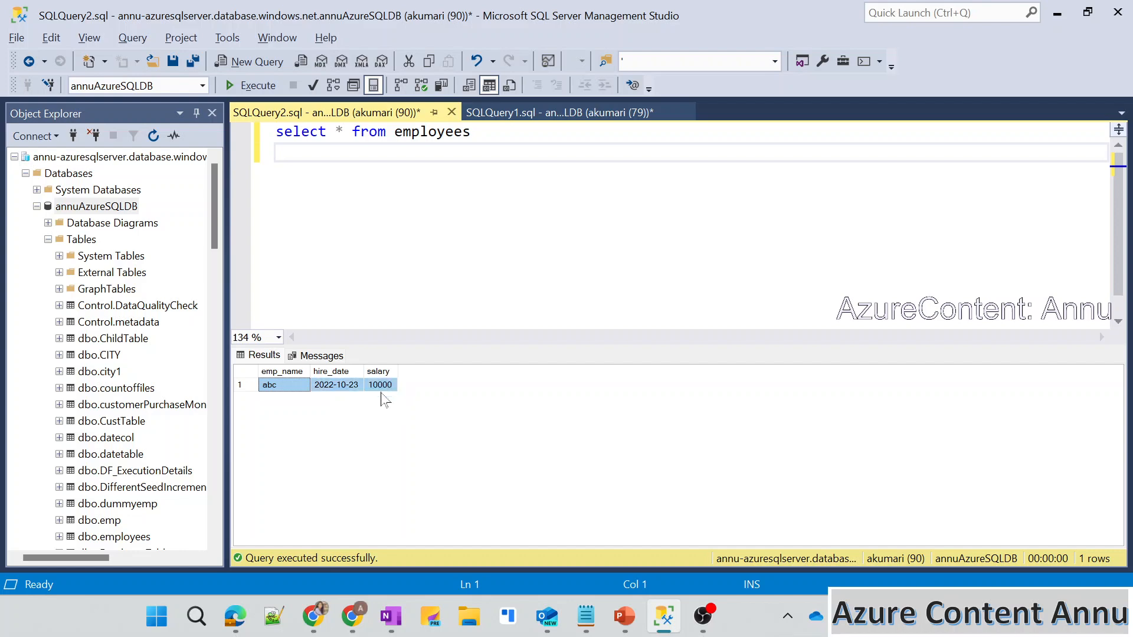
Compare the emp_name, hire_date and salary values in samplefile.json with the row in the employees table.
key("alt+Tab")
left_click(317, 13)
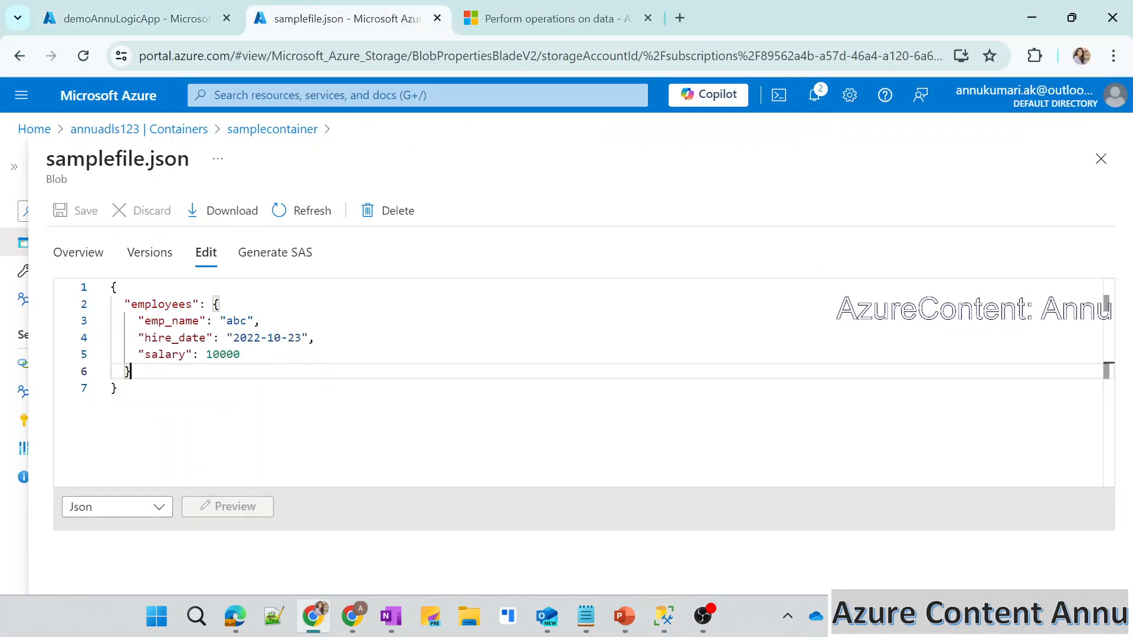
double_click(234, 321)
key("alt+Tab")
key("alt+Tab")
left_click_drag(233, 338, 301, 337)
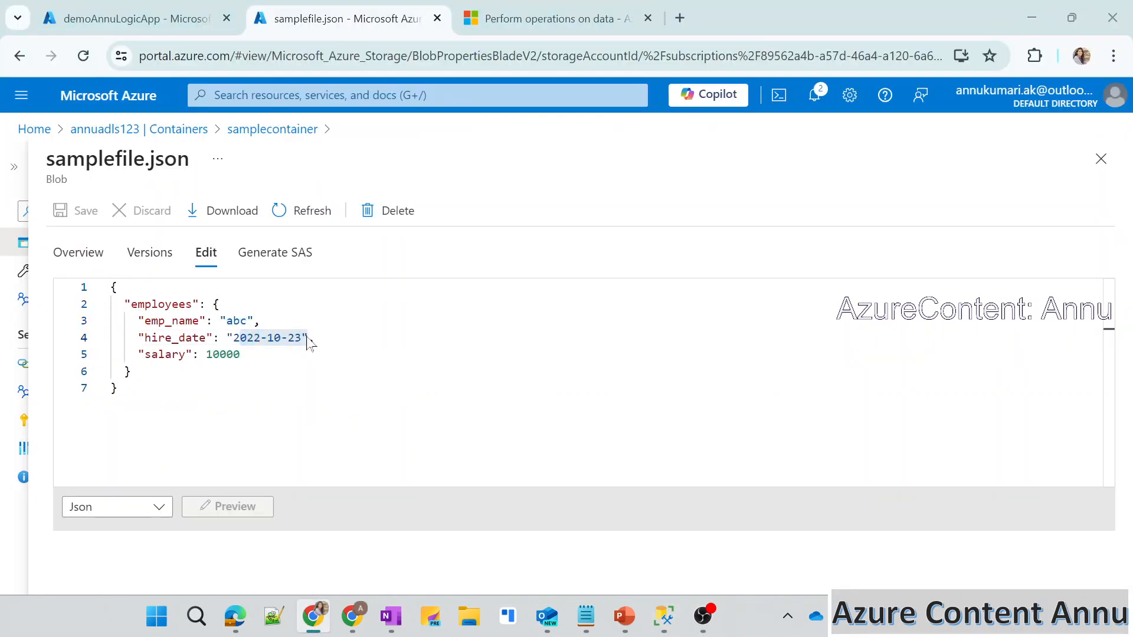
key("alt+Tab")
key("alt+Tab")
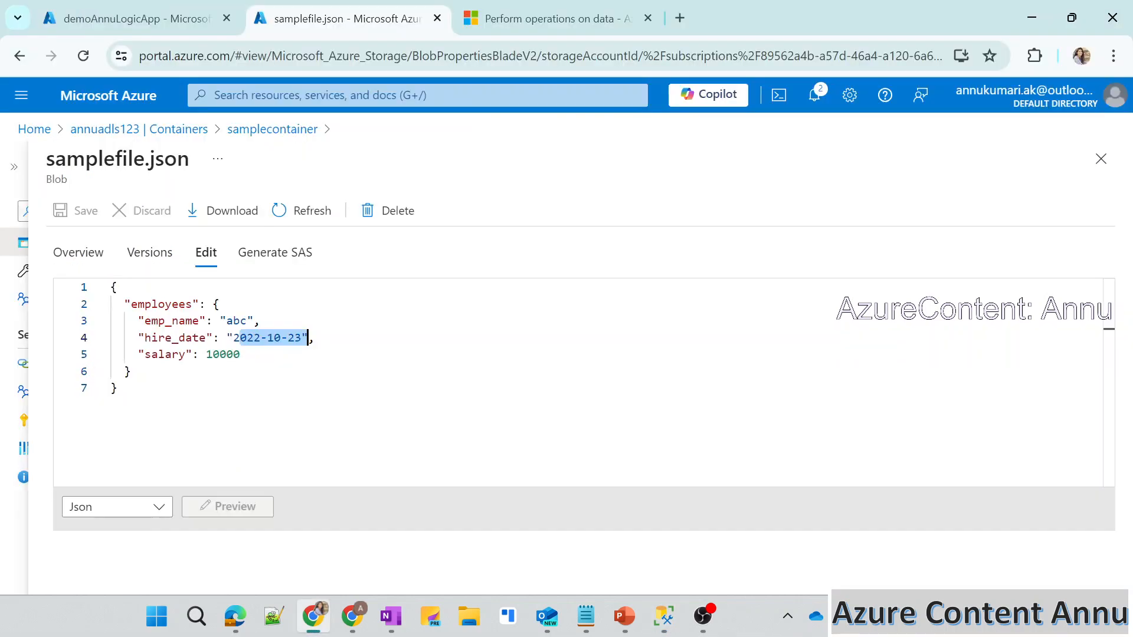
double_click(223, 354)
Reopen the logic app designer and review the Insert row (V2) table name and column mappings.
left_click(136, 19)
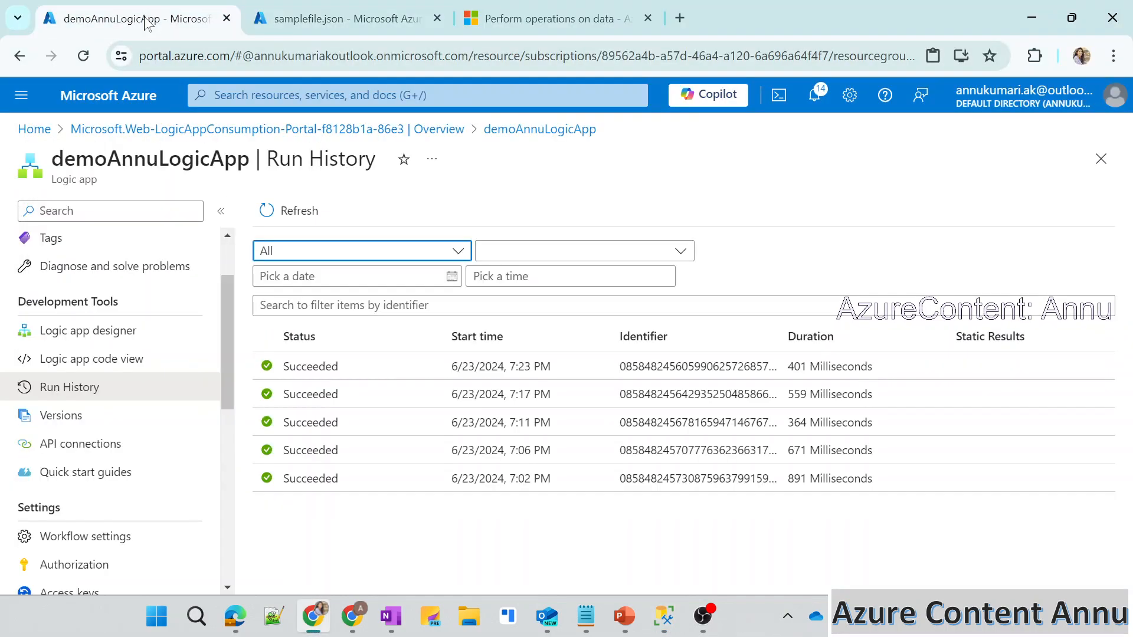
left_click(95, 329)
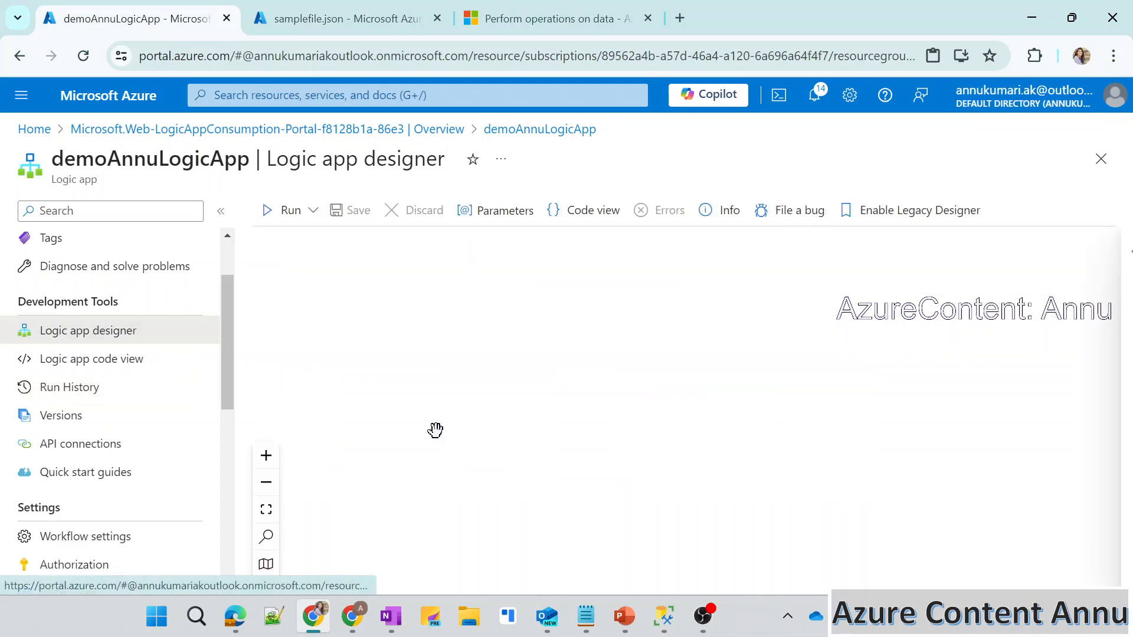
left_click_drag(882, 480, 824, 303)
left_click_drag(783, 462, 774, 358)
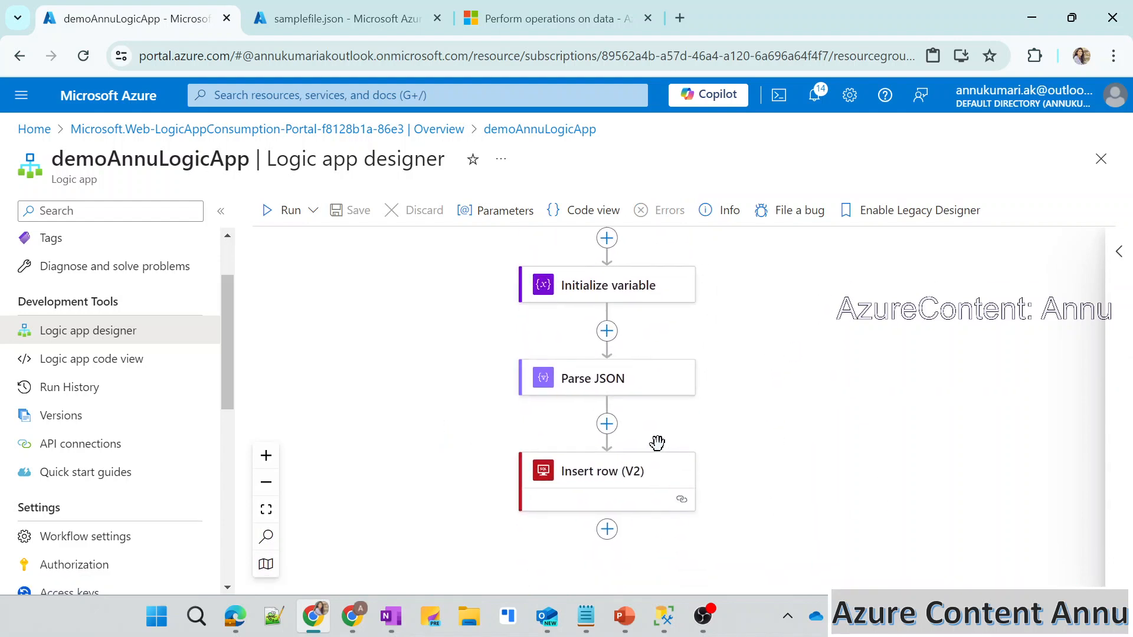
left_click(633, 479)
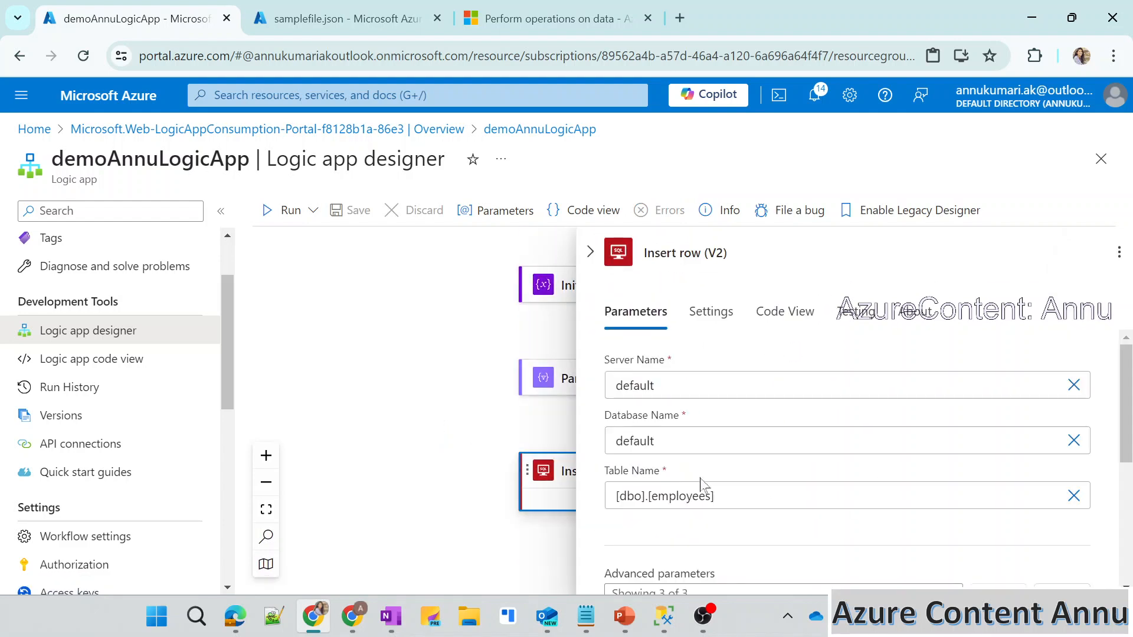
scroll(848, 463, "down", 4)
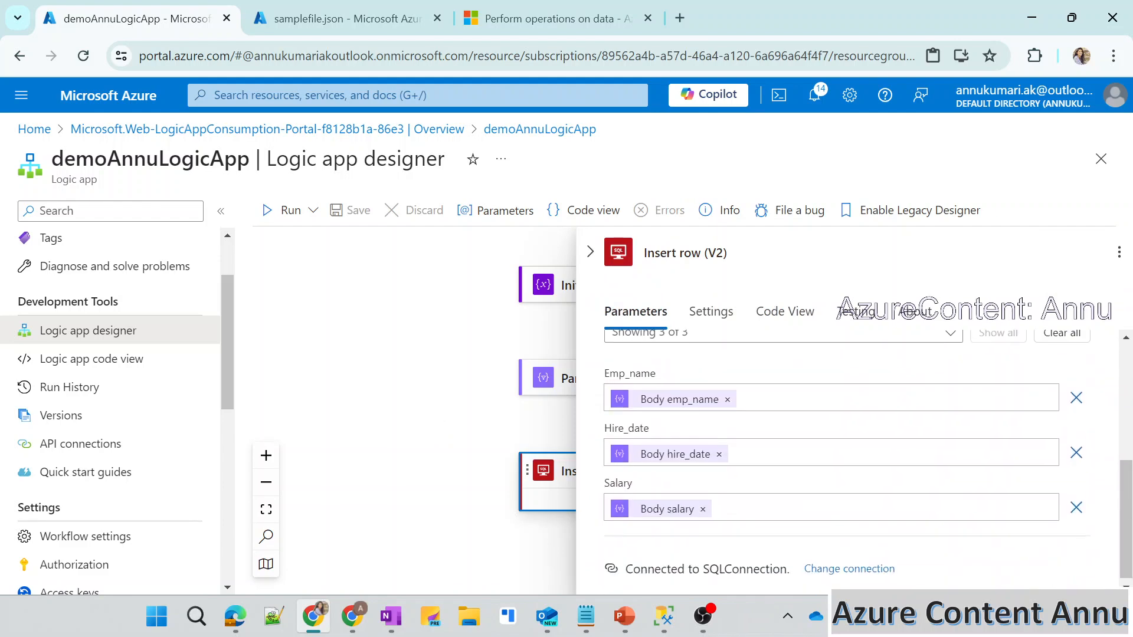
scroll(848, 463, "up", 4)
left_click(457, 440)
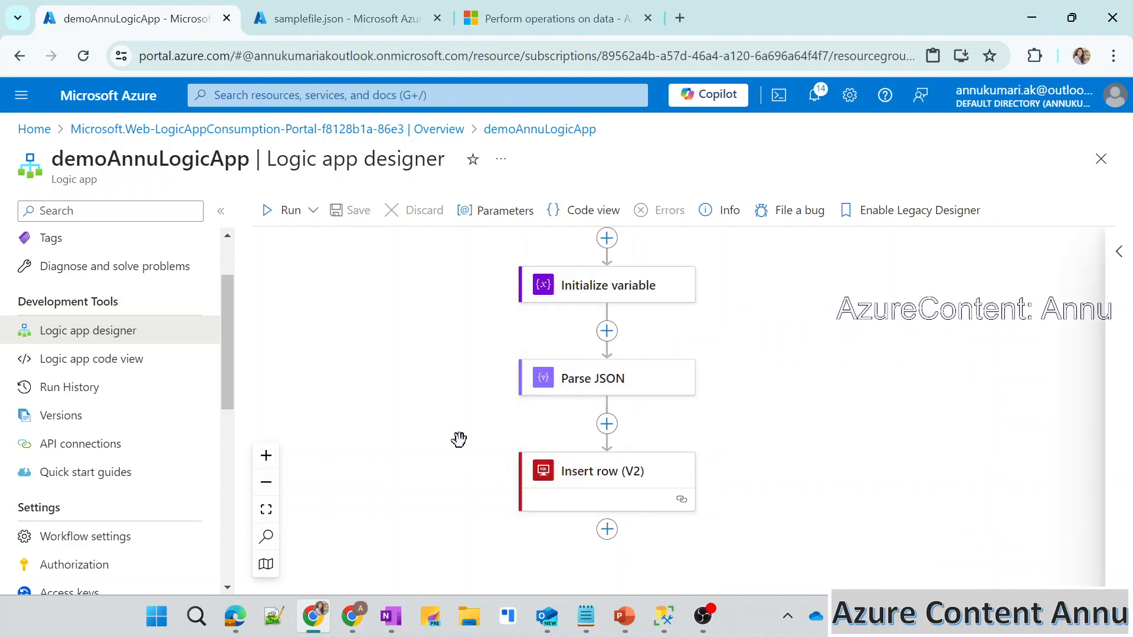
Switch to the running PowerPoint slide show and underline key words of the logic apps scenario in red ink.
mouse_move(624, 616)
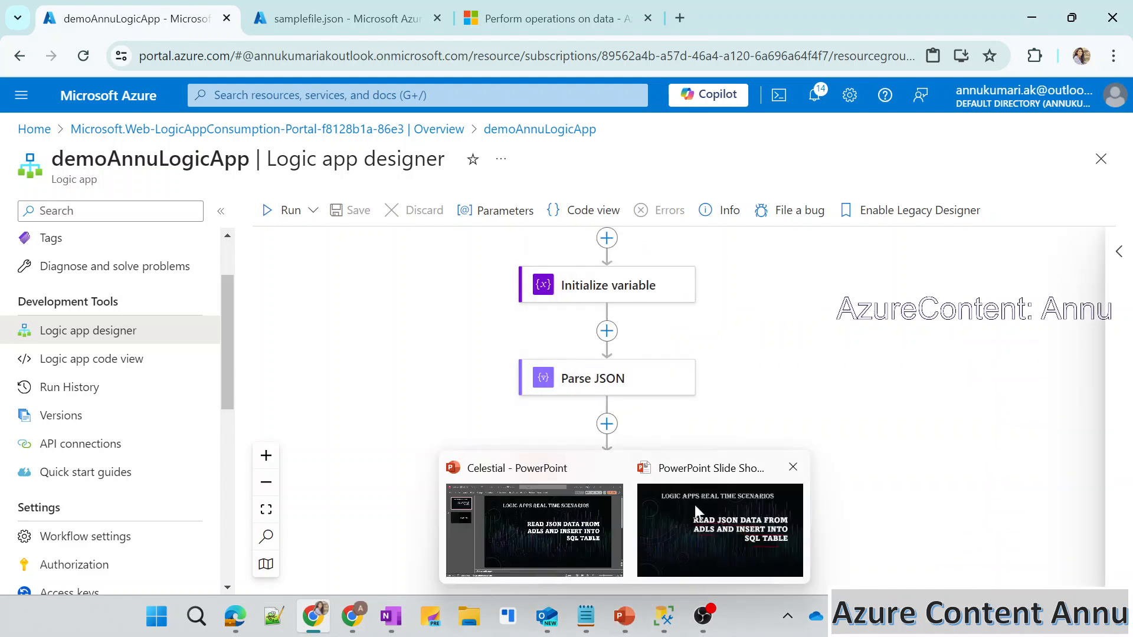
left_click(695, 504)
left_click_drag(348, 126, 538, 128)
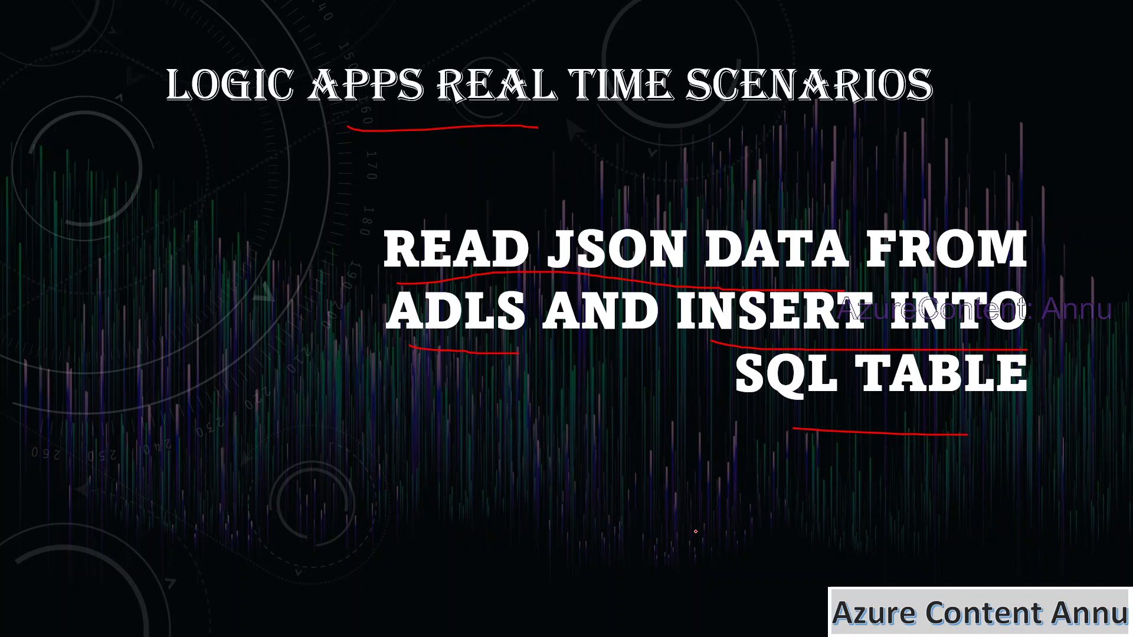
Review the logic app designer, the employee fields in samplefile.json and the employees query result, finishing on the PowerPoint slide show.
key("alt+Tab")
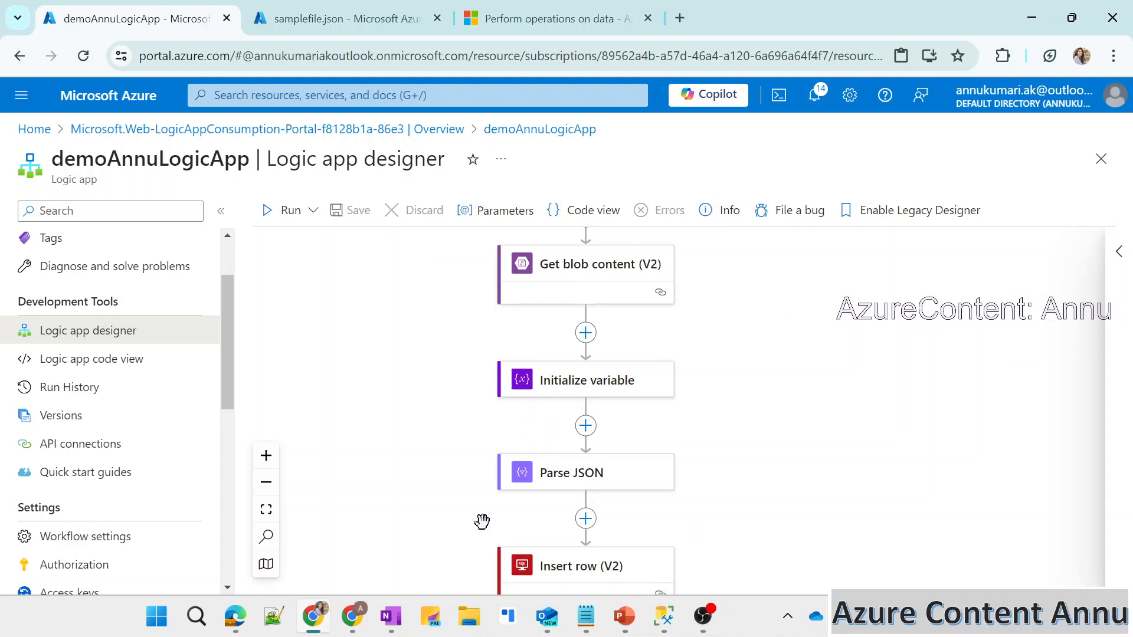
left_click(378, 27)
left_click(331, 322)
left_click_drag(125, 321, 242, 355)
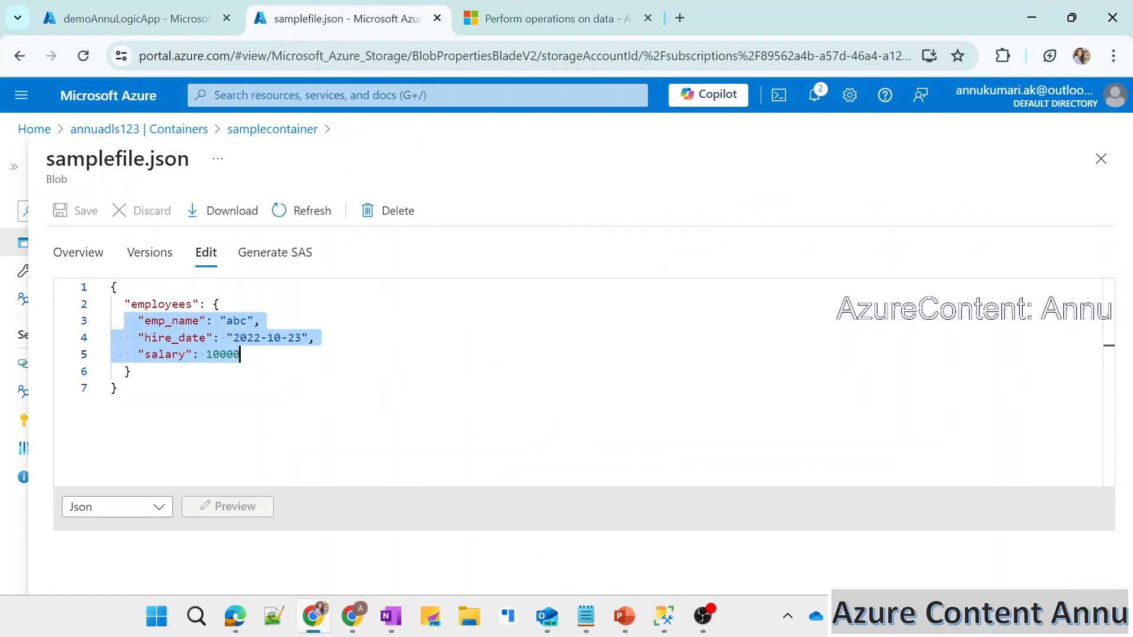
left_click(664, 616)
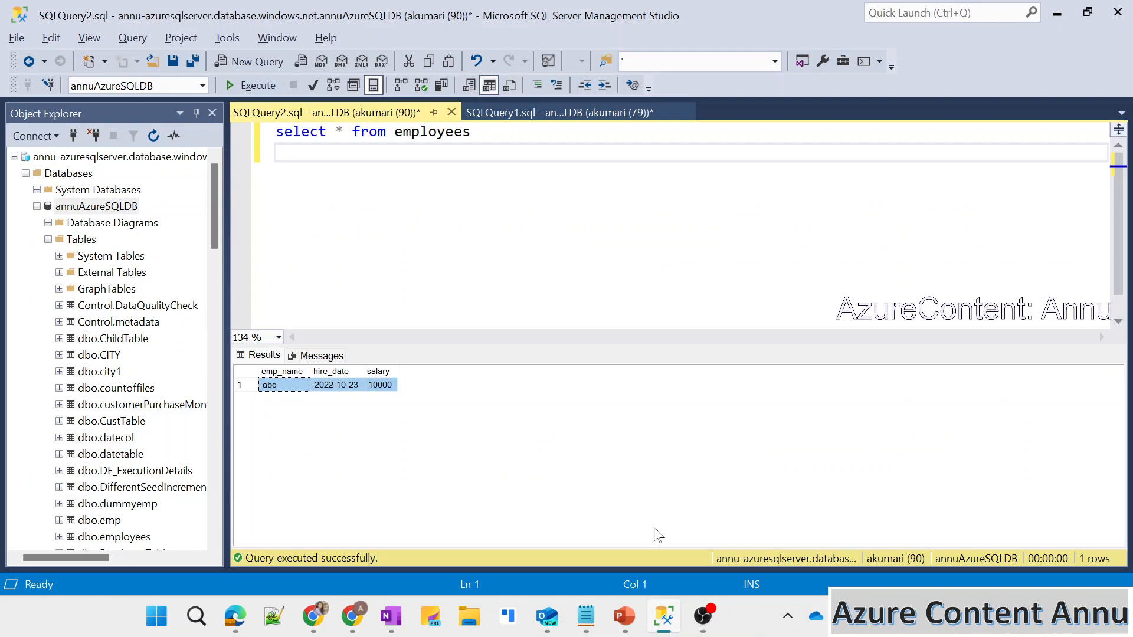
mouse_move(625, 616)
left_click(654, 528)
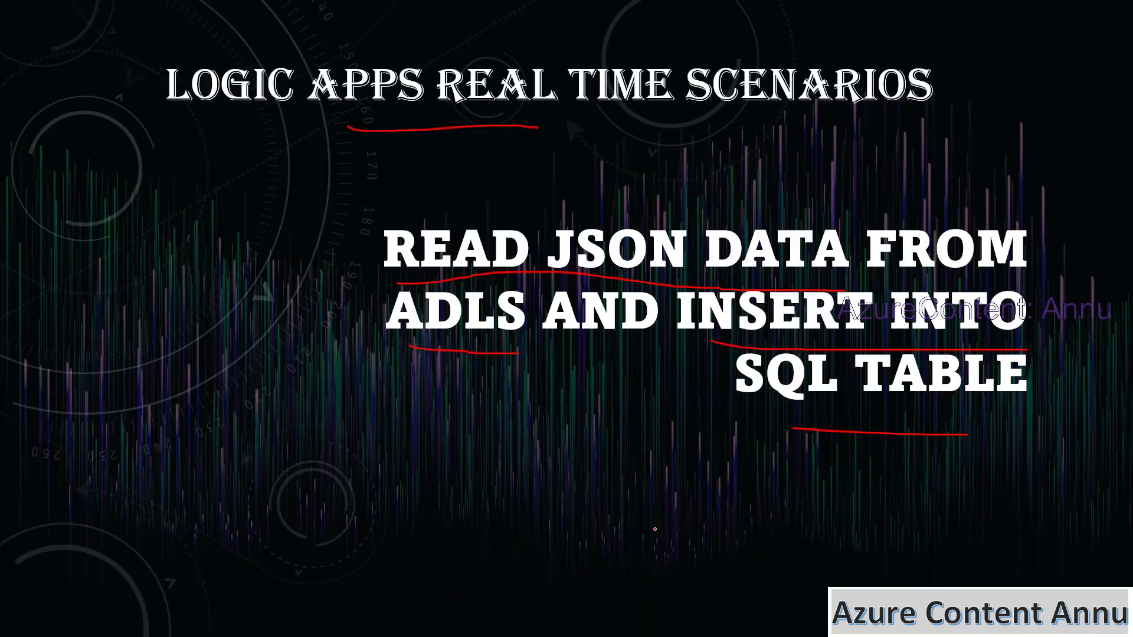